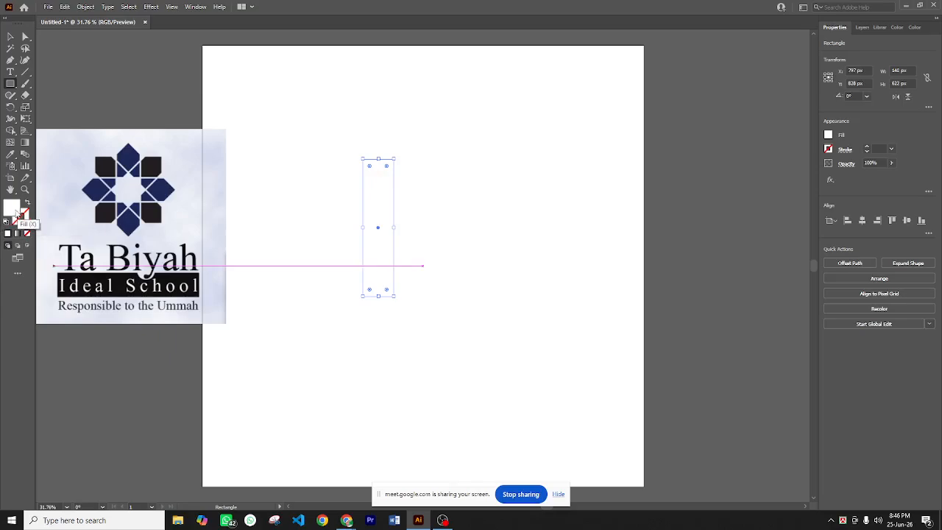
Fill the tall narrow rectangle with the blue colour 3AB1CC
{"action": "double_click", "coordinate": [12, 213]}
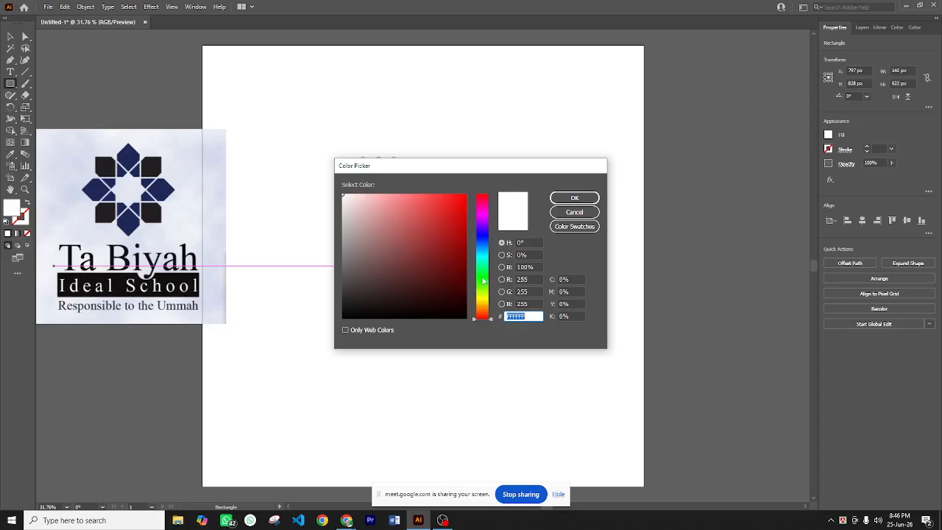
{"action": "left_click_drag", "start_coordinate": [479, 290], "coordinate": [482, 254]}
{"action": "left_click", "coordinate": [431, 219]}
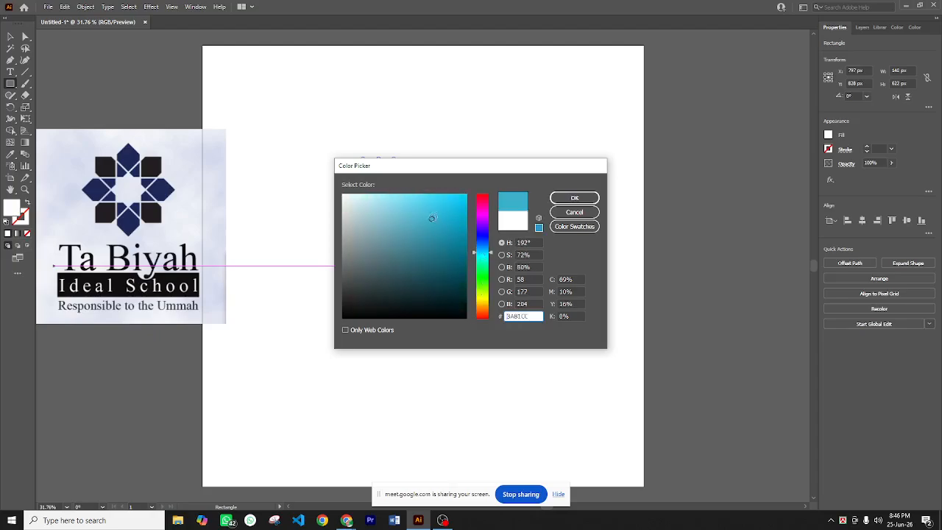
{"action": "left_click", "coordinate": [575, 198]}
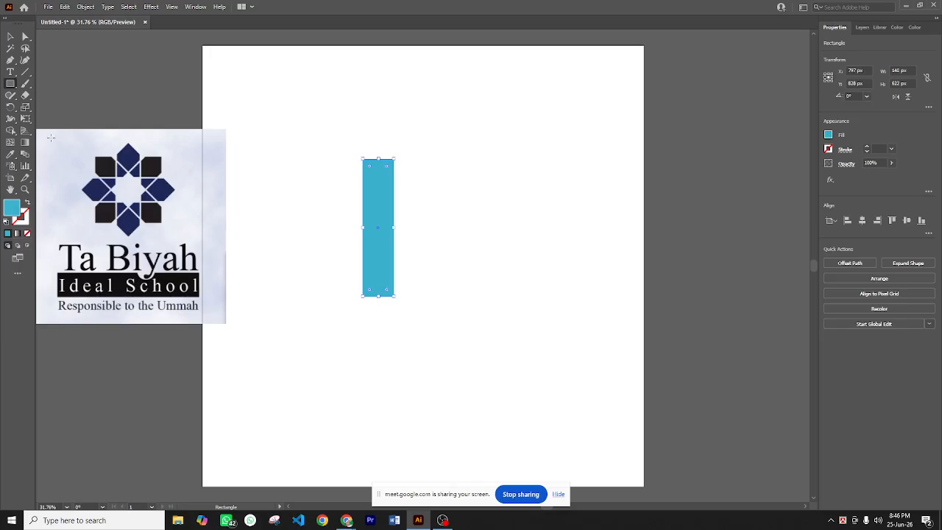
Move the blue rectangle further right on the artboard and shift the reference logo image slightly upward
{"action": "left_click", "coordinate": [10, 37]}
{"action": "left_click_drag", "start_coordinate": [378, 235], "coordinate": [473, 235]}
{"action": "left_click", "coordinate": [418, 283]}
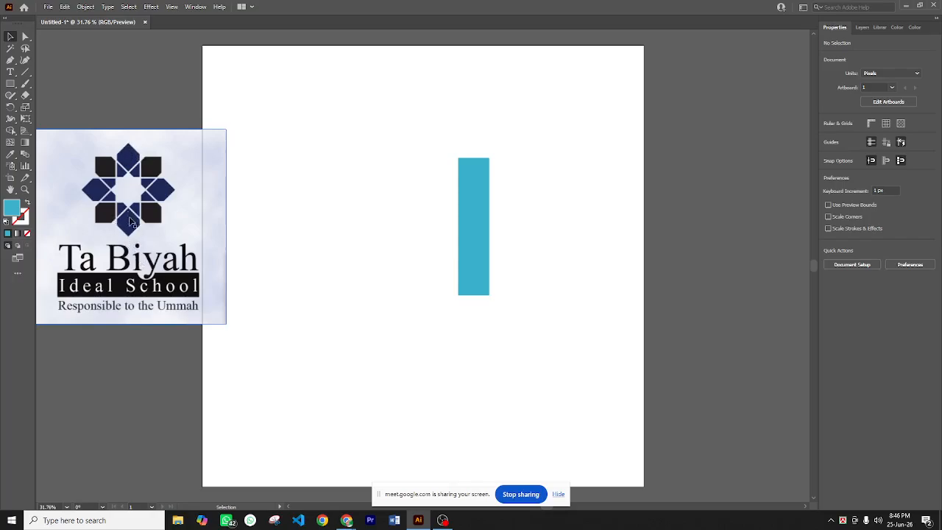
{"action": "left_click_drag", "start_coordinate": [130, 151], "coordinate": [130, 142]}
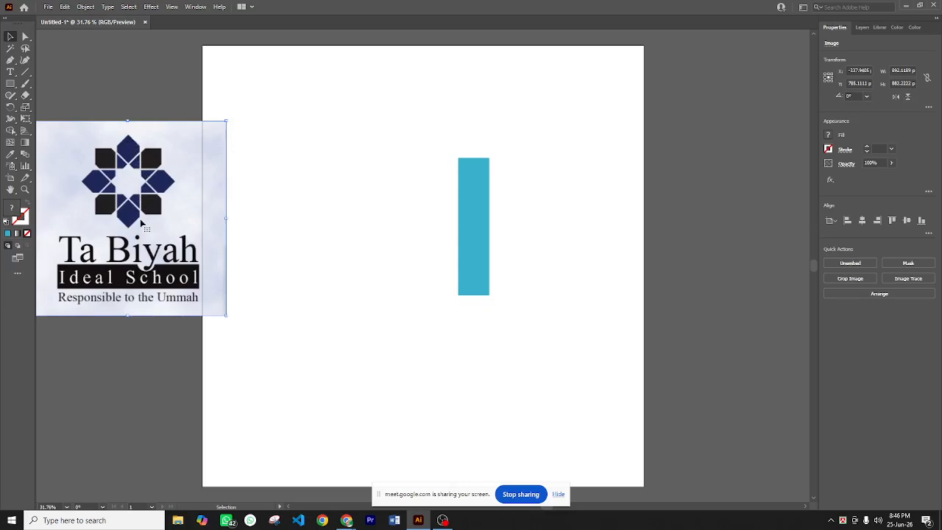
Add an anchor point at the middle of the rectangle's top edge and another at the middle of its bottom edge
{"action": "left_click", "coordinate": [477, 193]}
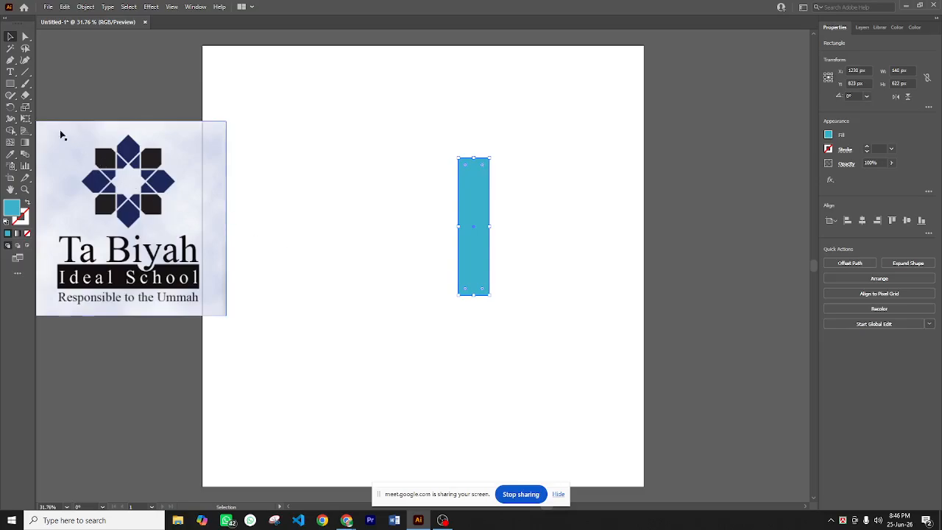
{"action": "left_click", "coordinate": [10, 61]}
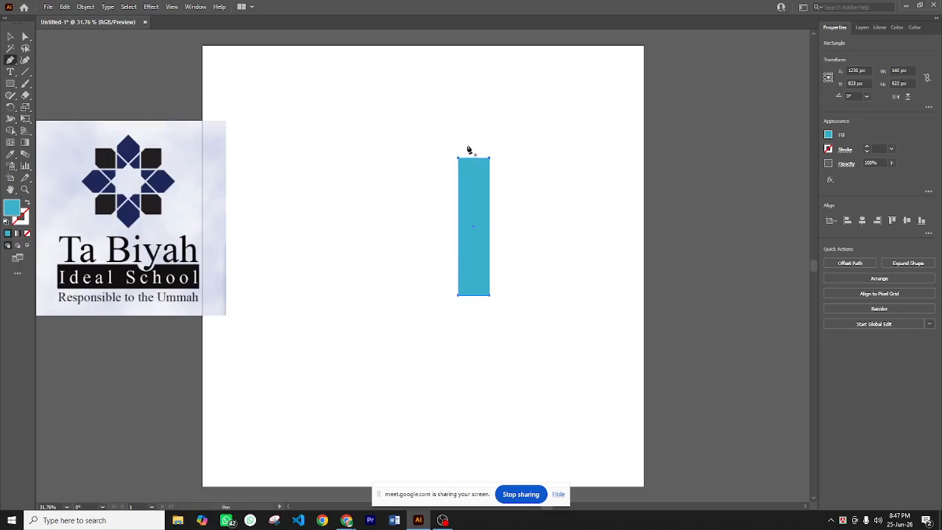
{"action": "left_click", "coordinate": [14, 61]}
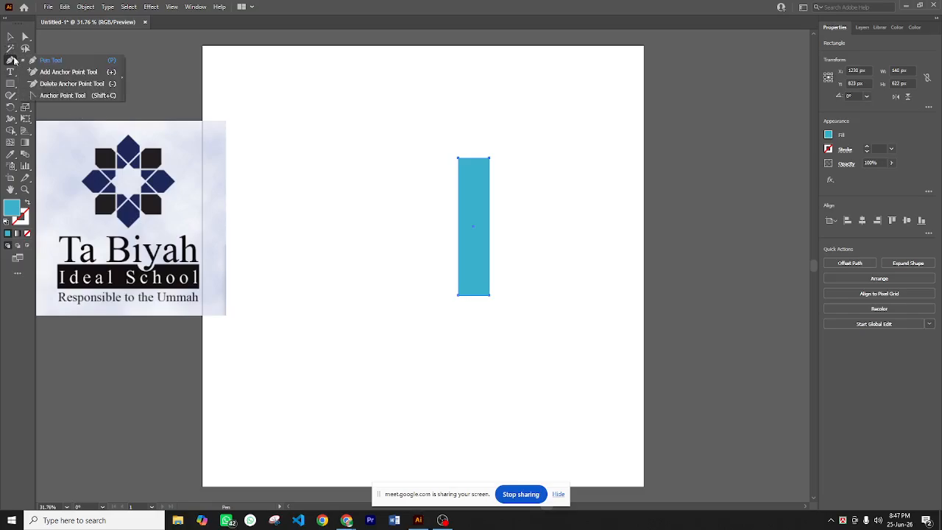
{"action": "left_click", "coordinate": [64, 72]}
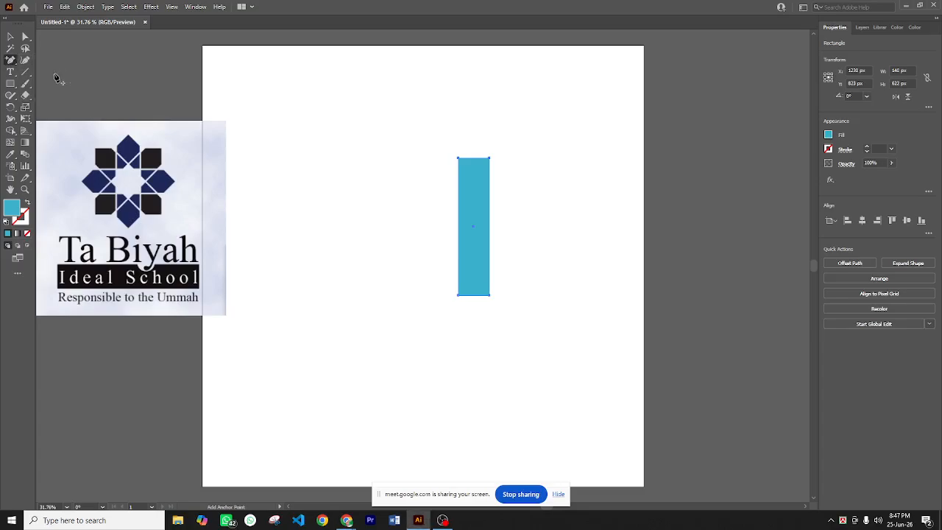
{"action": "left_click", "coordinate": [473, 159]}
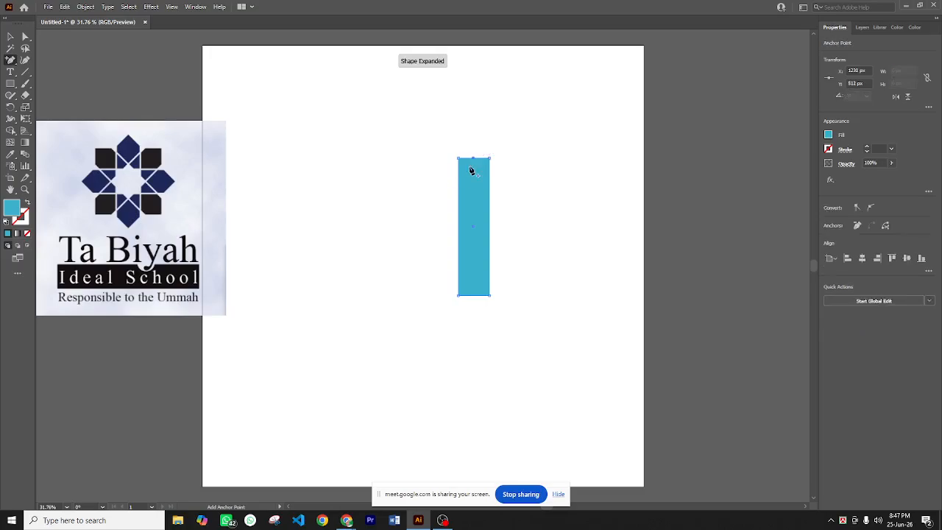
{"action": "left_click", "coordinate": [474, 296]}
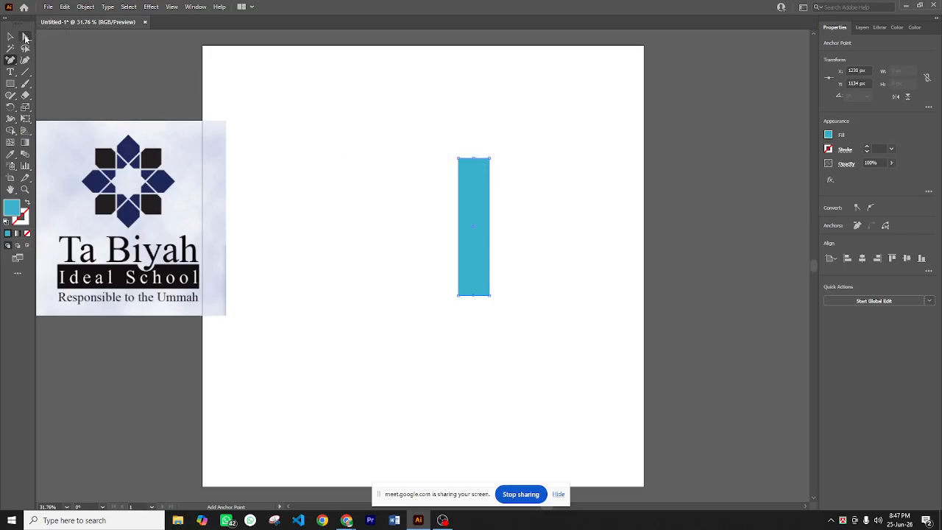
Pull the top and bottom middle anchor points outward so the rectangle has a pointed tip at each end
{"action": "left_click", "coordinate": [26, 38]}
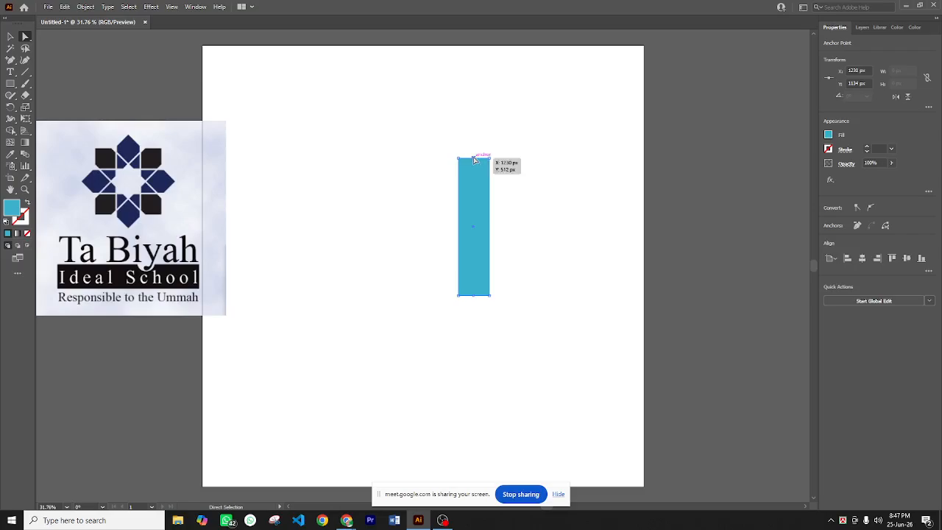
{"action": "left_click_drag", "start_coordinate": [474, 159], "coordinate": [475, 146]}
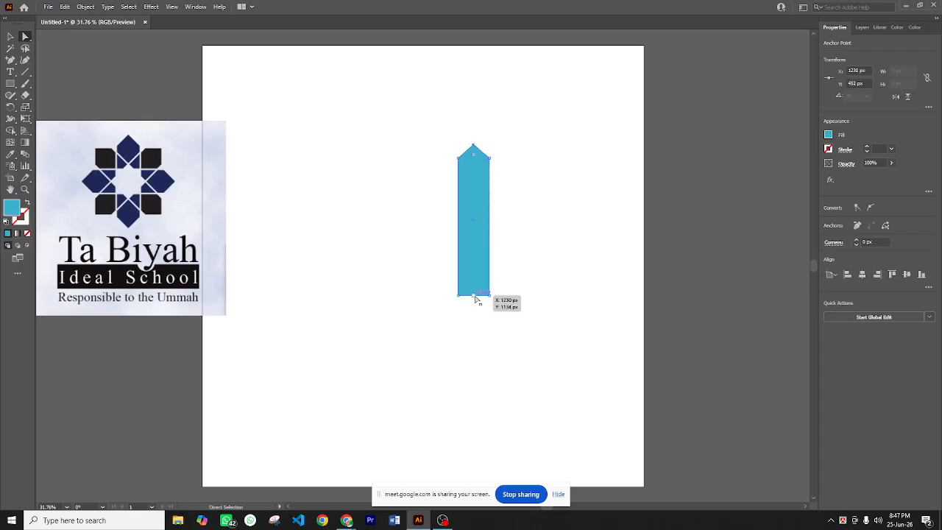
{"action": "left_click", "coordinate": [476, 298]}
{"action": "left_click_drag", "start_coordinate": [474, 299], "coordinate": [473, 309]}
{"action": "left_click", "coordinate": [415, 311]}
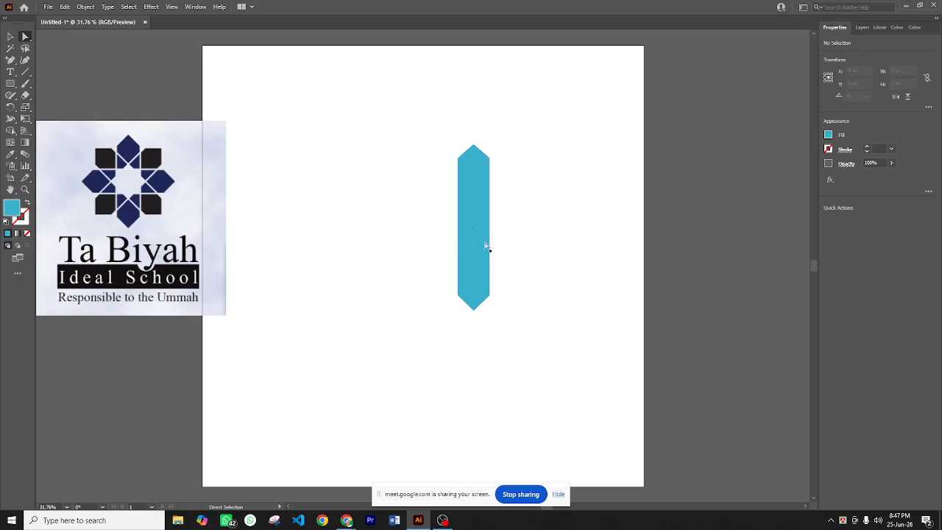
Shift the pointed bar slightly left and scale it down to about 121 × 591 px
{"action": "left_click_drag", "start_coordinate": [488, 248], "coordinate": [471, 246]}
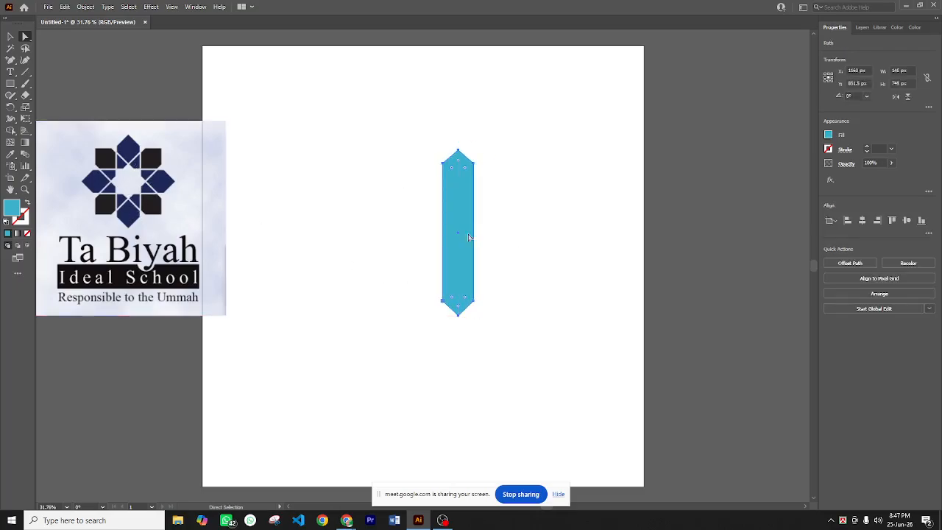
{"action": "left_click", "coordinate": [391, 257]}
{"action": "left_click", "coordinate": [454, 252]}
{"action": "left_click", "coordinate": [10, 36]}
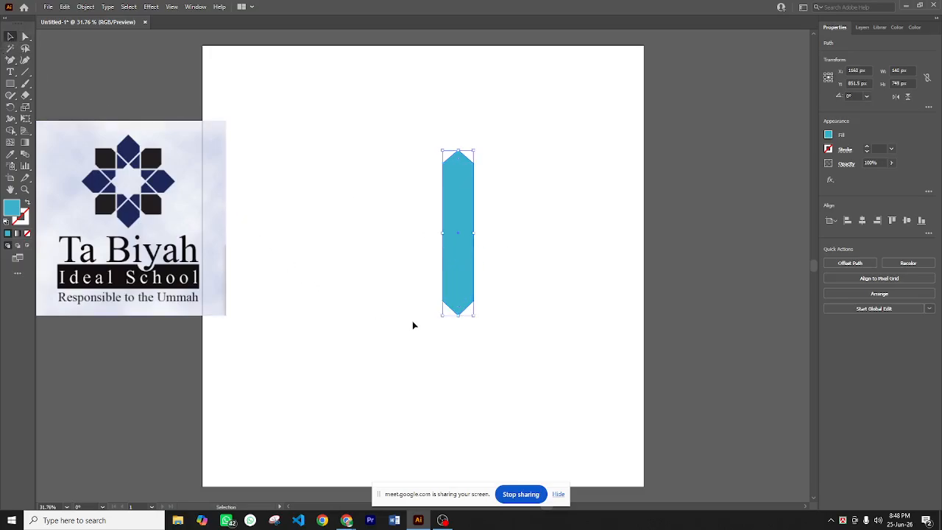
{"action": "left_click_drag", "start_coordinate": [473, 316], "coordinate": [468, 283]}
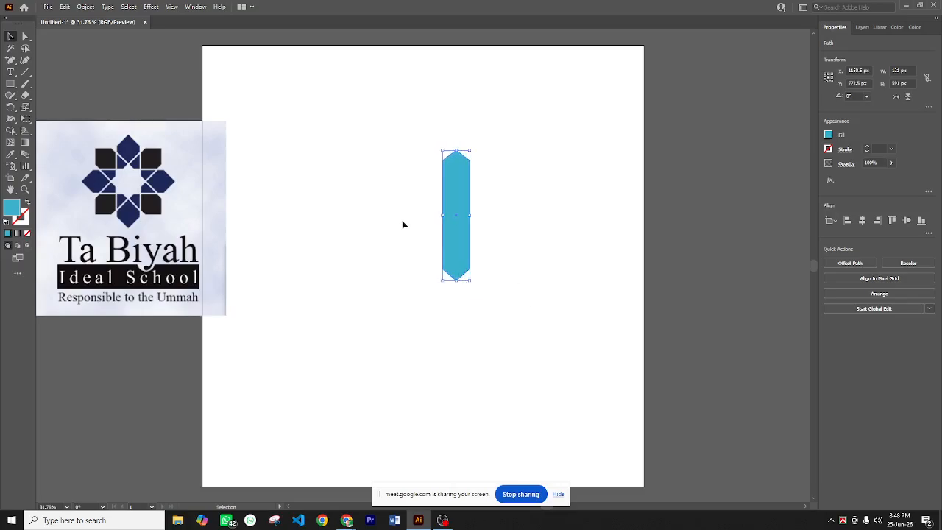
{"action": "left_click", "coordinate": [402, 220]}
{"action": "left_click", "coordinate": [447, 219]}
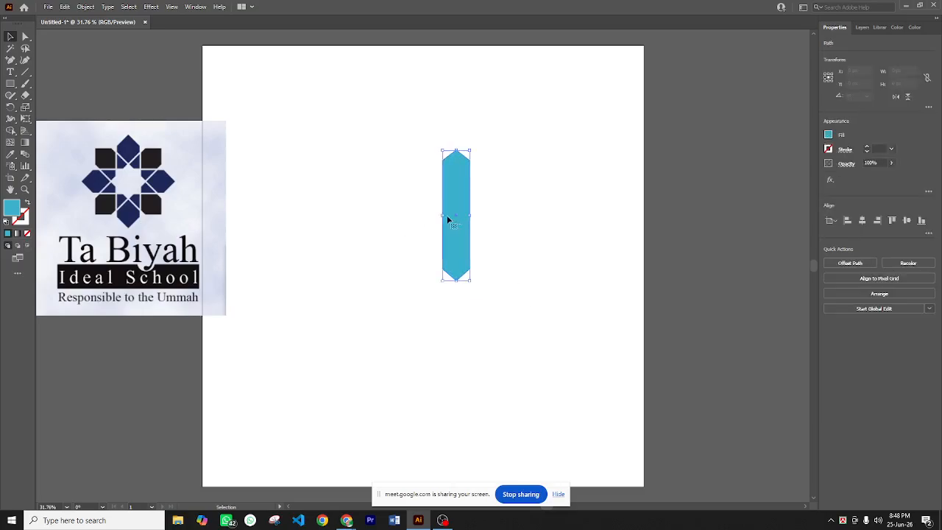
Create a copy of the pointed bar rotated 45° about its centre
{"action": "left_click", "coordinate": [11, 108]}
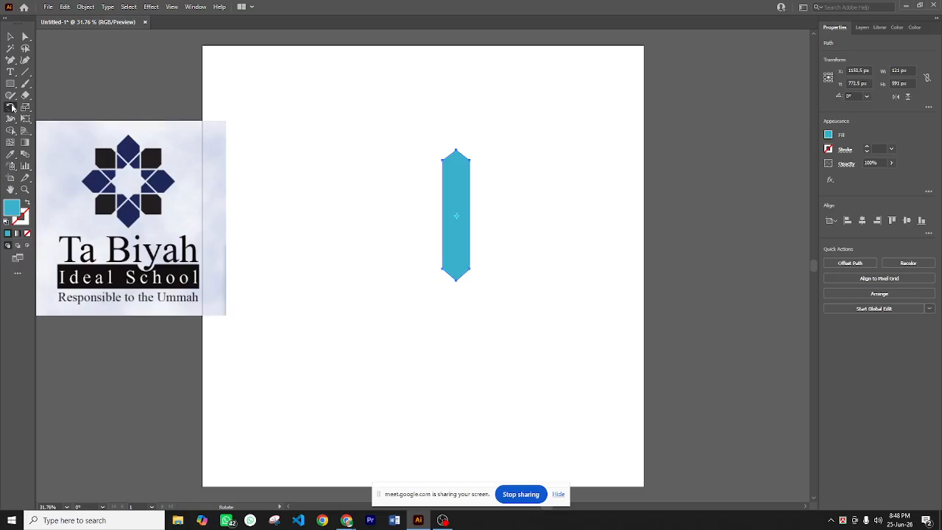
{"action": "left_click", "coordinate": [456, 214], "text": "alt"}
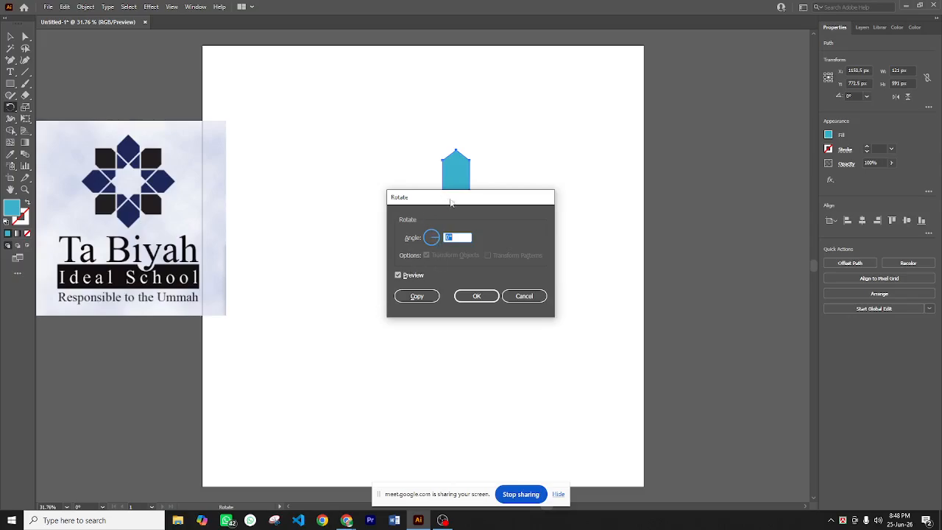
{"action": "left_click_drag", "start_coordinate": [451, 201], "coordinate": [589, 183]}
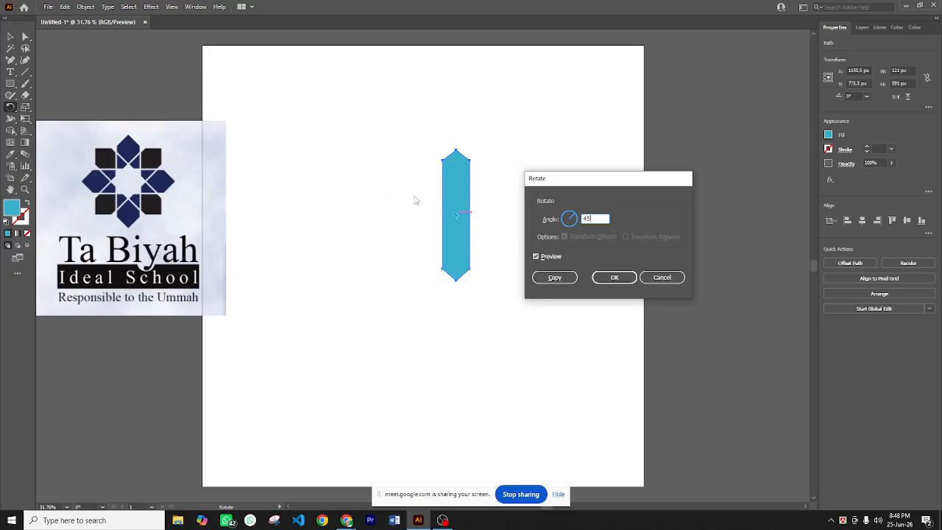
{"action": "left_click", "coordinate": [553, 277]}
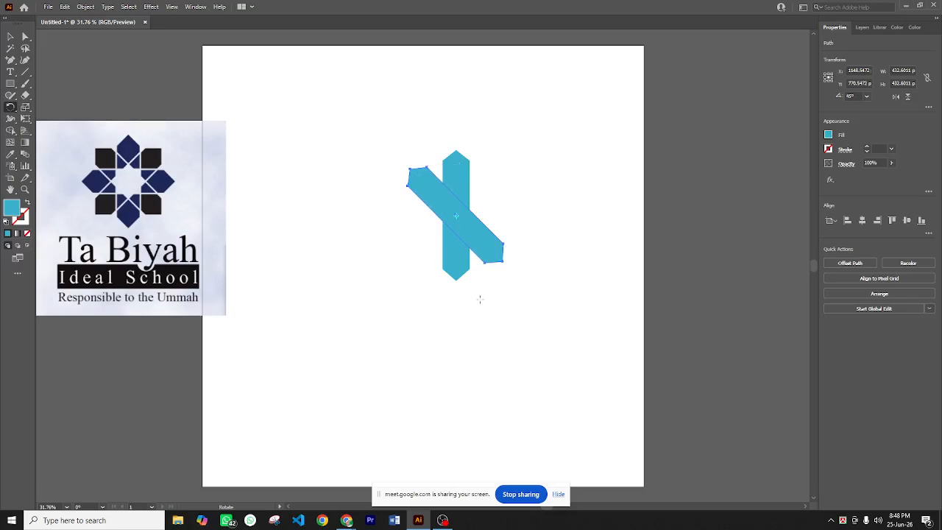
Repeat the 45° rotated copy twice more to complete an eight-pointed rosette, and deselect it
{"action": "key", "text": "v"}
{"action": "key", "text": "ctrl+d"}
{"action": "key", "text": "ctrl+d"}
{"action": "key", "text": "r"}
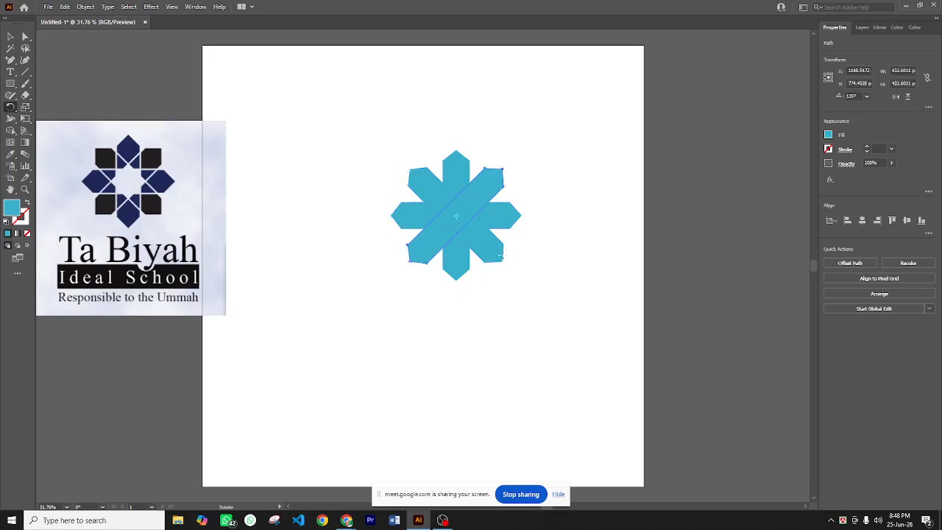
{"action": "left_click", "coordinate": [11, 36]}
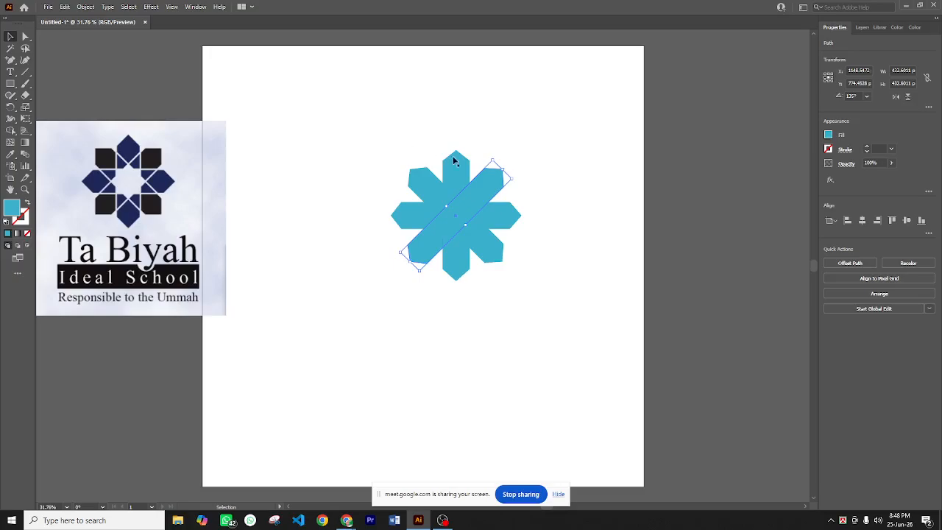
{"action": "left_click", "coordinate": [509, 136]}
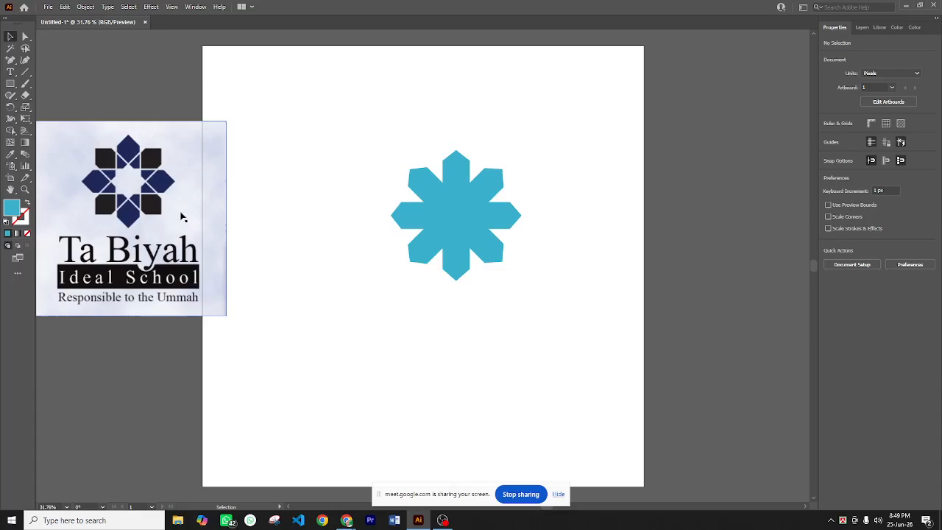
Apply a 10 pt black stroke to all four bars of the rosette
{"action": "left_click_drag", "start_coordinate": [541, 314], "coordinate": [381, 137]}
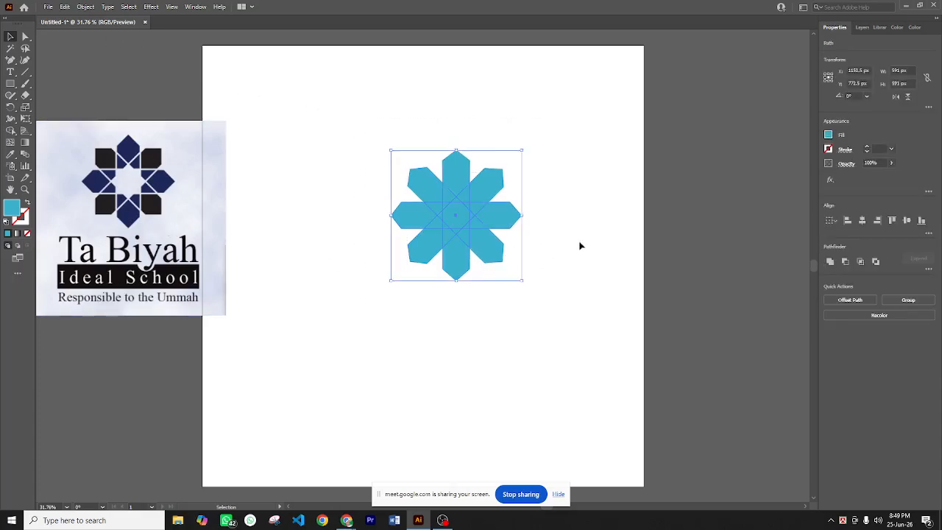
{"action": "left_click", "coordinate": [867, 148]}
{"action": "left_click", "coordinate": [867, 148]}
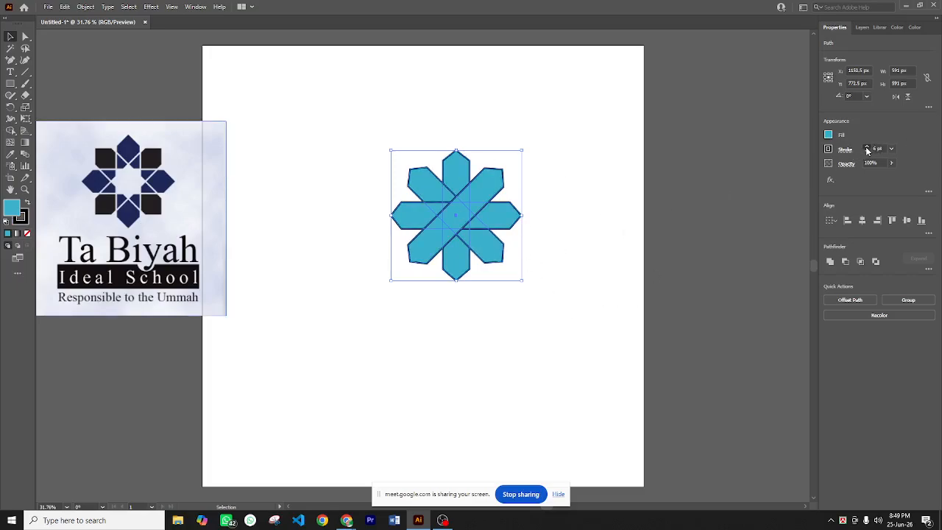
{"action": "left_click", "coordinate": [867, 148]}
{"action": "left_click", "coordinate": [867, 148]}
{"action": "left_click", "coordinate": [867, 148]}
{"action": "left_click", "coordinate": [867, 147]}
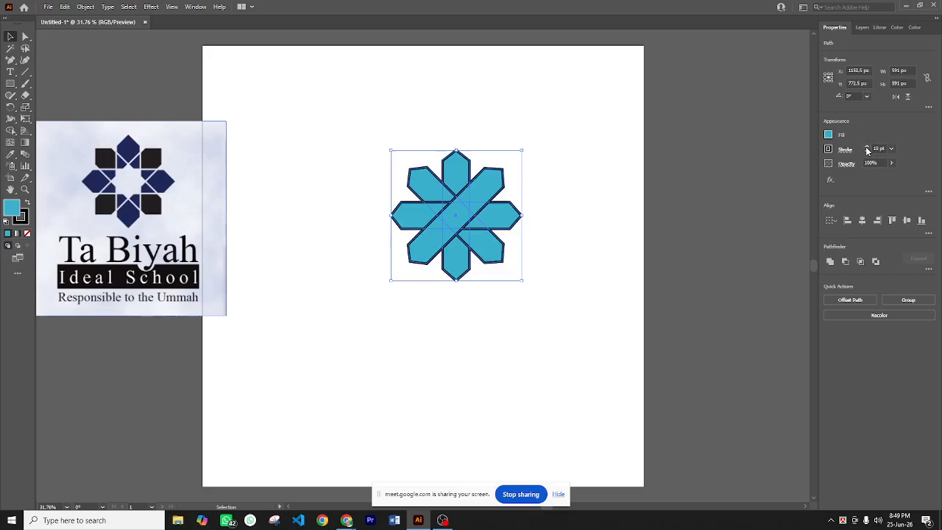
{"action": "left_click", "coordinate": [579, 296]}
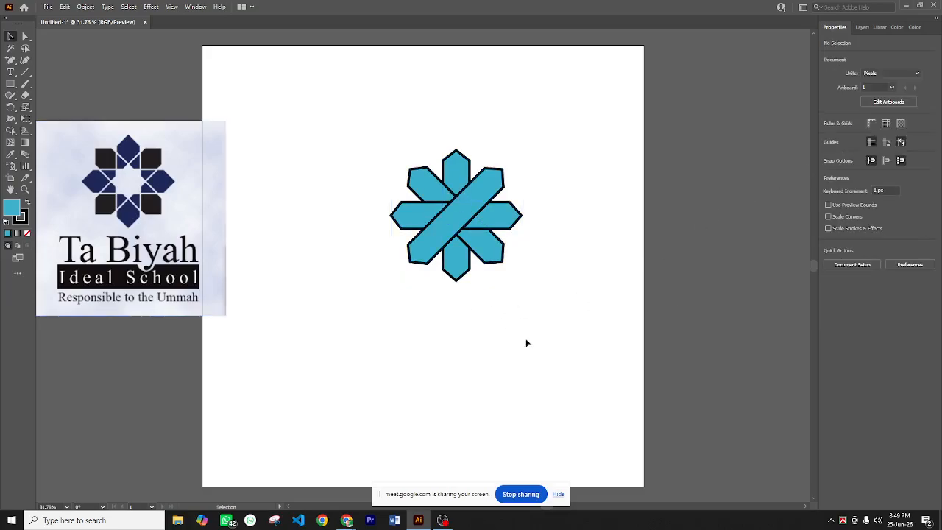
Expand the fill and stroke of all the rosette's bars into separate shapes
{"action": "left_click_drag", "start_coordinate": [563, 337], "coordinate": [412, 175]}
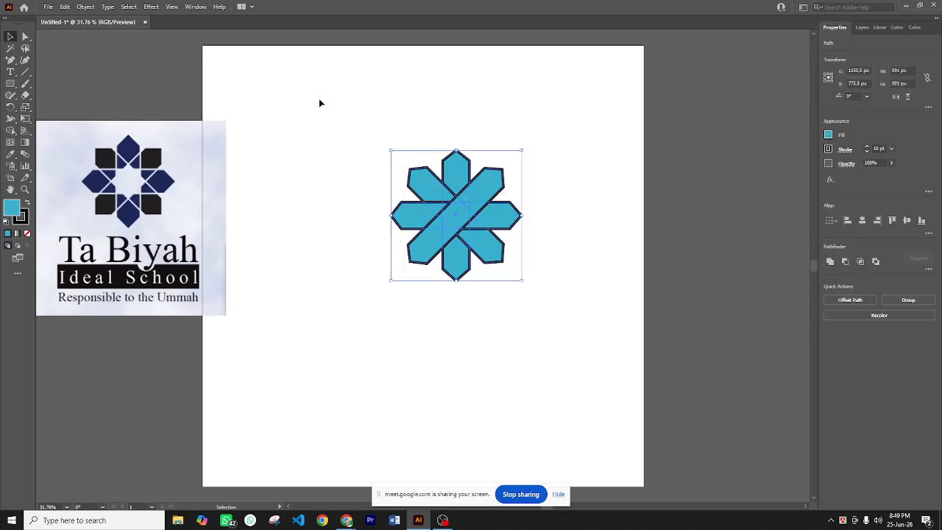
{"action": "left_click", "coordinate": [85, 7]}
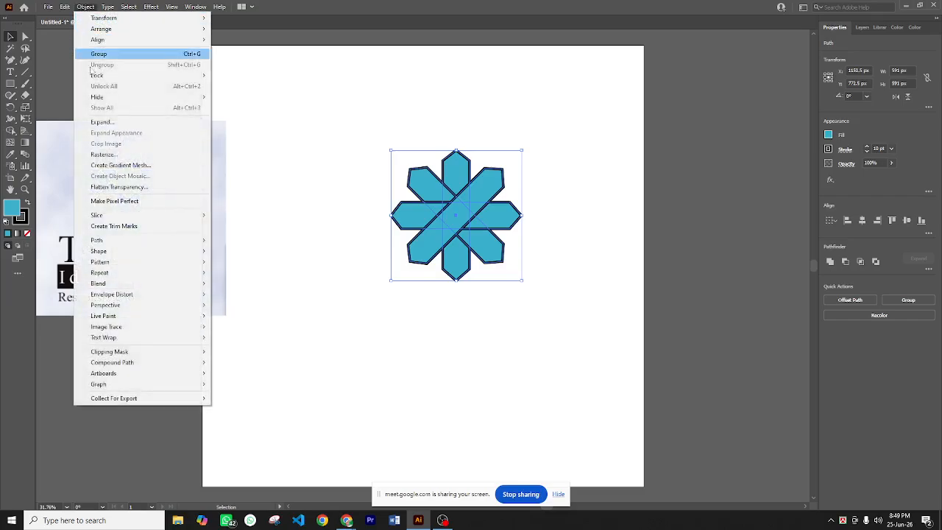
{"action": "left_click", "coordinate": [101, 122]}
{"action": "left_click", "coordinate": [457, 318]}
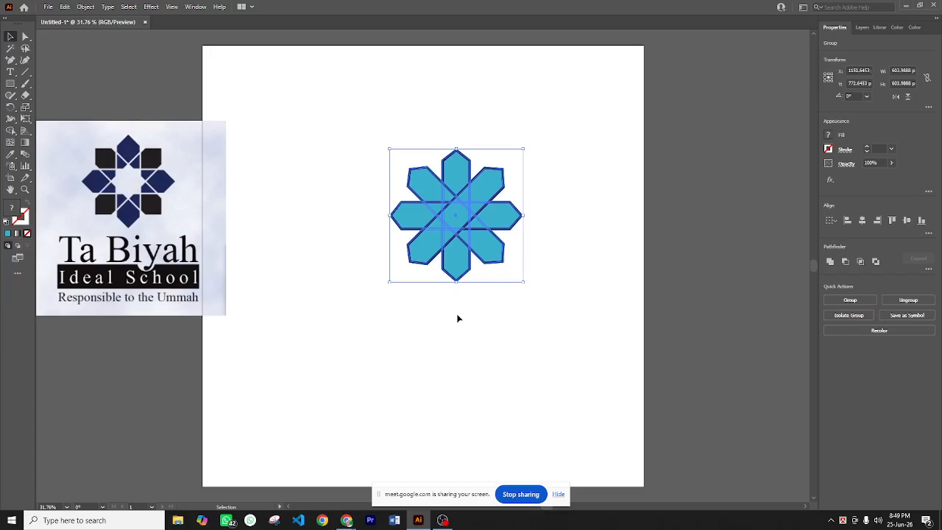
Merge the overlapping regions inside the rosette's central octagon with the Shape Builder tool
{"action": "scroll", "coordinate": [492, 213], "scroll_direction": "up", "scroll_amount": 3}
{"action": "scroll", "coordinate": [383, 108], "scroll_direction": "up", "scroll_amount": 1}
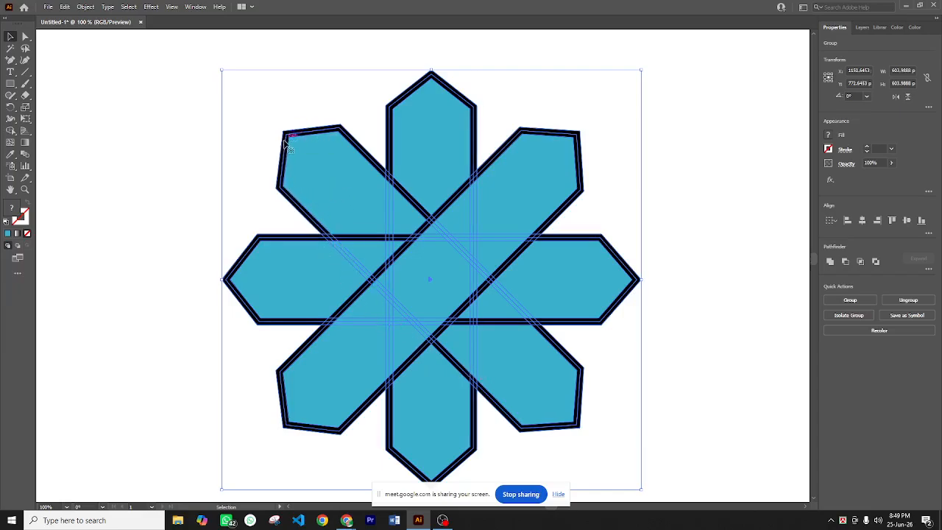
{"action": "left_click", "coordinate": [11, 131]}
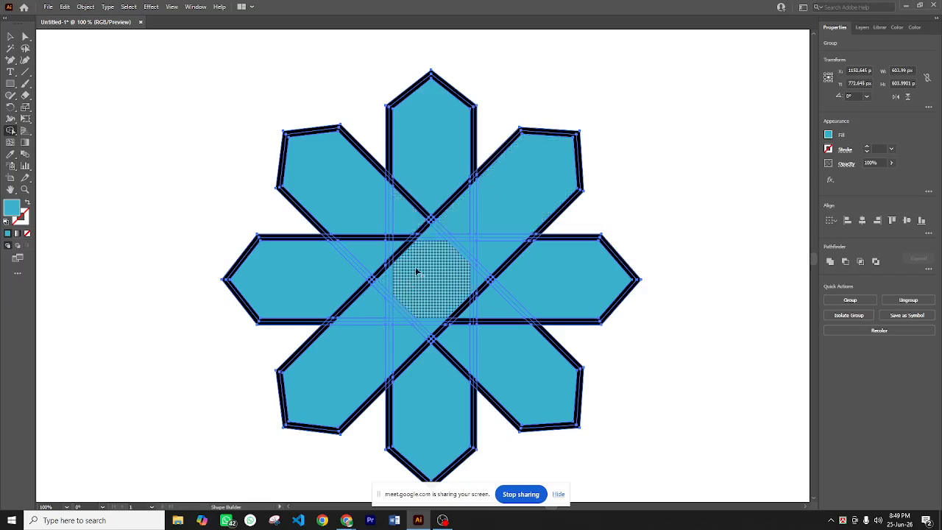
{"action": "left_click_drag", "start_coordinate": [428, 247], "coordinate": [429, 230]}
{"action": "mouse_move", "coordinate": [417, 268]}
{"action": "left_mouse_down"}
{"action": "mouse_move", "coordinate": [395, 247]}
{"action": "mouse_move", "coordinate": [402, 269]}
{"action": "mouse_move", "coordinate": [380, 283]}
{"action": "mouse_move", "coordinate": [409, 279]}
{"action": "mouse_move", "coordinate": [418, 296]}
{"action": "mouse_move", "coordinate": [399, 315]}
{"action": "mouse_move", "coordinate": [439, 307]}
{"action": "mouse_move", "coordinate": [434, 333]}
{"action": "mouse_move", "coordinate": [446, 305]}
{"action": "mouse_move", "coordinate": [466, 318]}
{"action": "mouse_move", "coordinate": [460, 292]}
{"action": "mouse_move", "coordinate": [478, 280]}
{"action": "mouse_move", "coordinate": [455, 262]}
{"action": "mouse_move", "coordinate": [465, 250]}
{"action": "mouse_move", "coordinate": [435, 266]}
{"action": "left_mouse_up"}
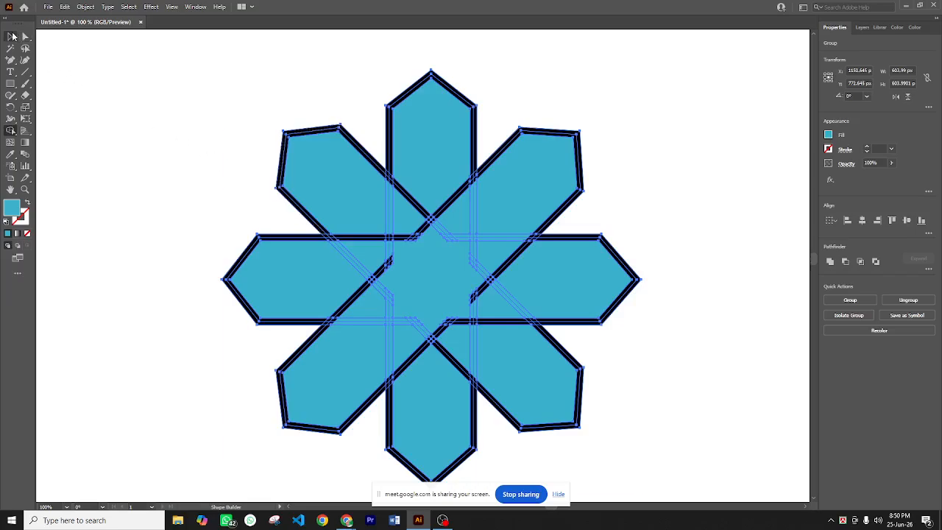
Select the rosette's vertical bar and a diagonal bar in turn to check how their pieces are grouped
{"action": "left_click", "coordinate": [11, 36]}
{"action": "left_click", "coordinate": [118, 91]}
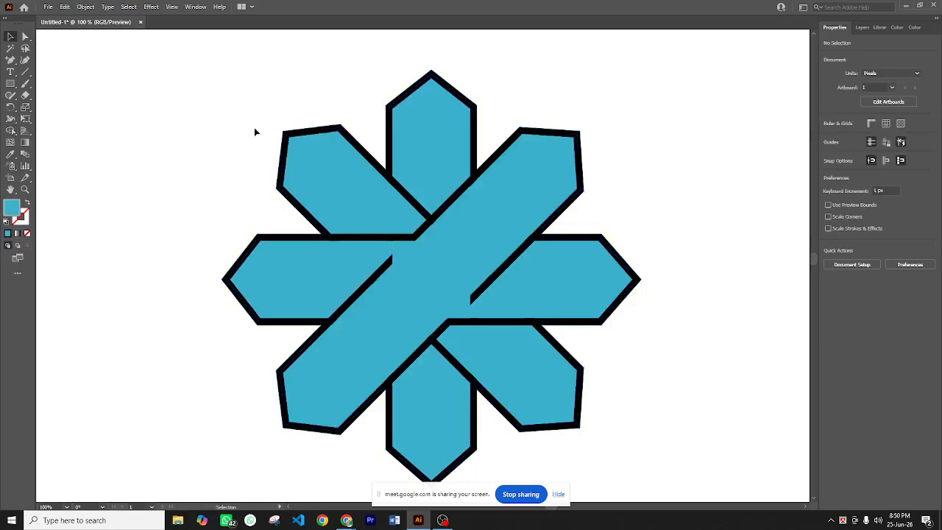
{"action": "left_click", "coordinate": [419, 129]}
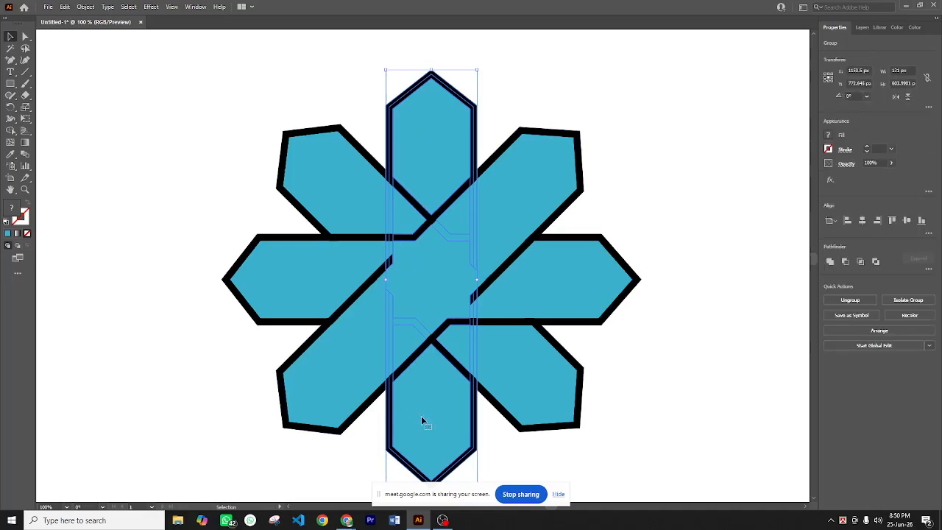
{"action": "scroll", "coordinate": [340, 251], "scroll_direction": "right", "scroll_amount": 2}
{"action": "scroll", "coordinate": [340, 252], "scroll_direction": "down", "scroll_amount": 1}
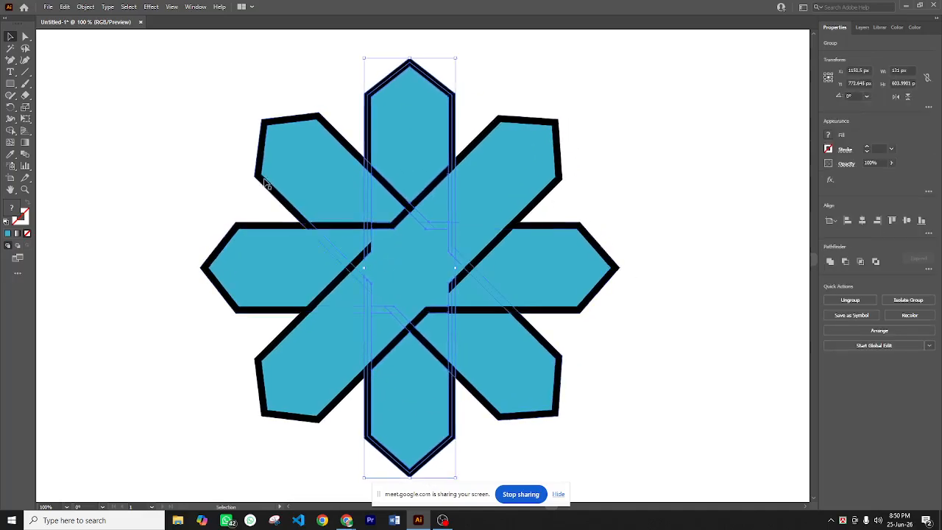
{"action": "left_click", "coordinate": [282, 157]}
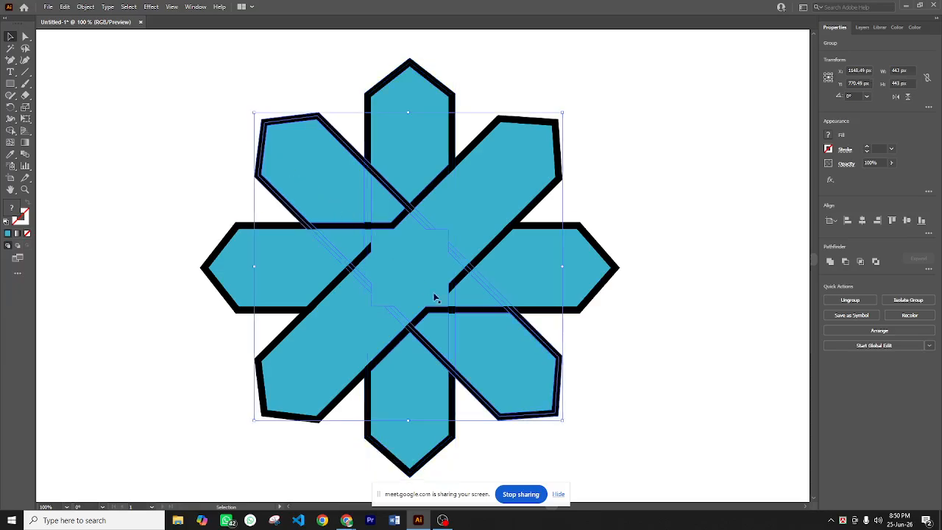
{"action": "scroll", "coordinate": [284, 173], "scroll_direction": "down", "scroll_amount": 1}
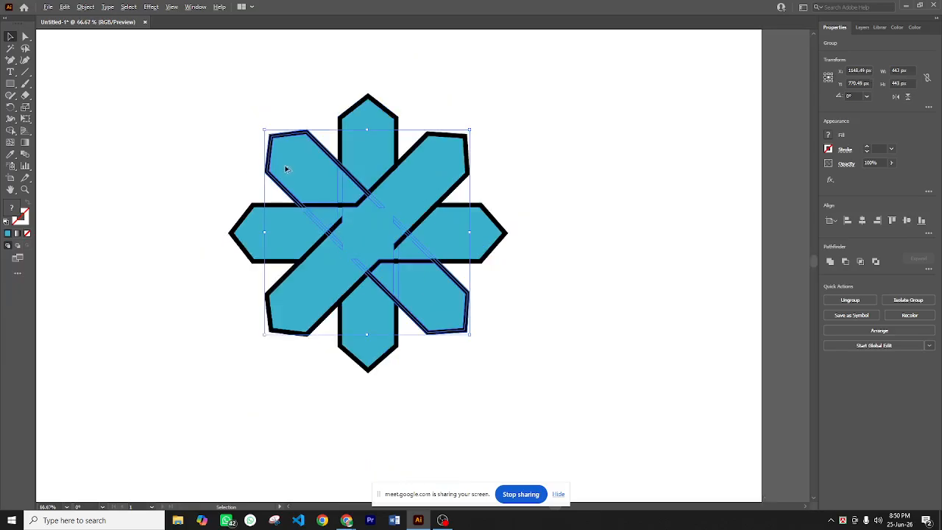
{"action": "left_click", "coordinate": [208, 109]}
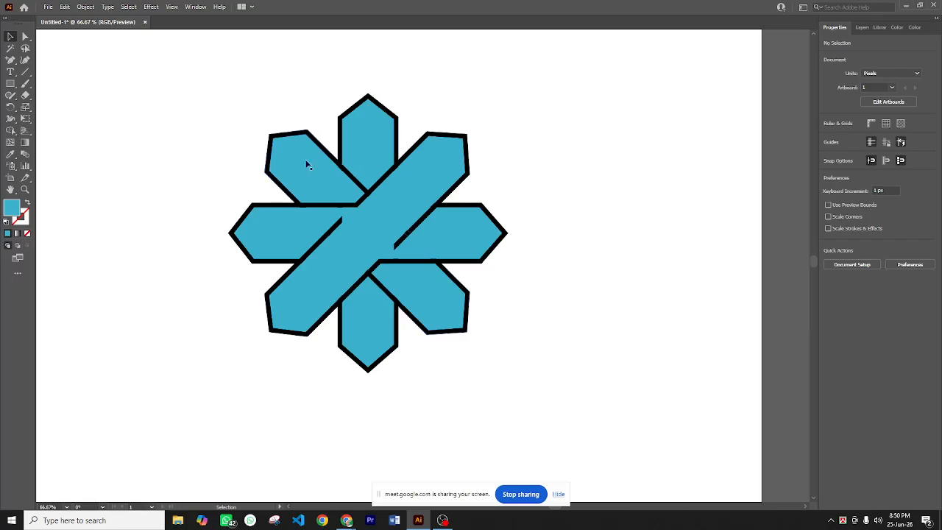
Ungroup the rosette's vertical bar and select its upper petal to test that it is a separate piece
{"action": "left_click", "coordinate": [367, 137]}
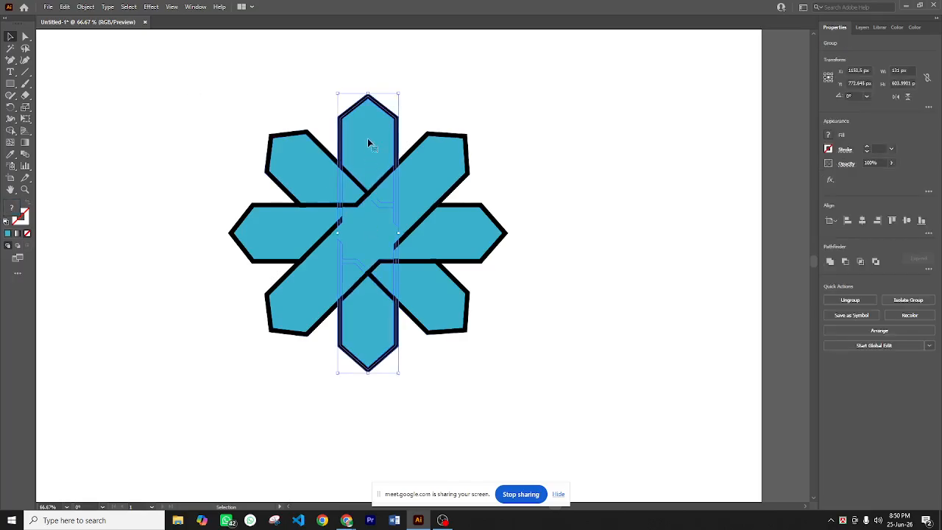
{"action": "right_click", "coordinate": [364, 140]}
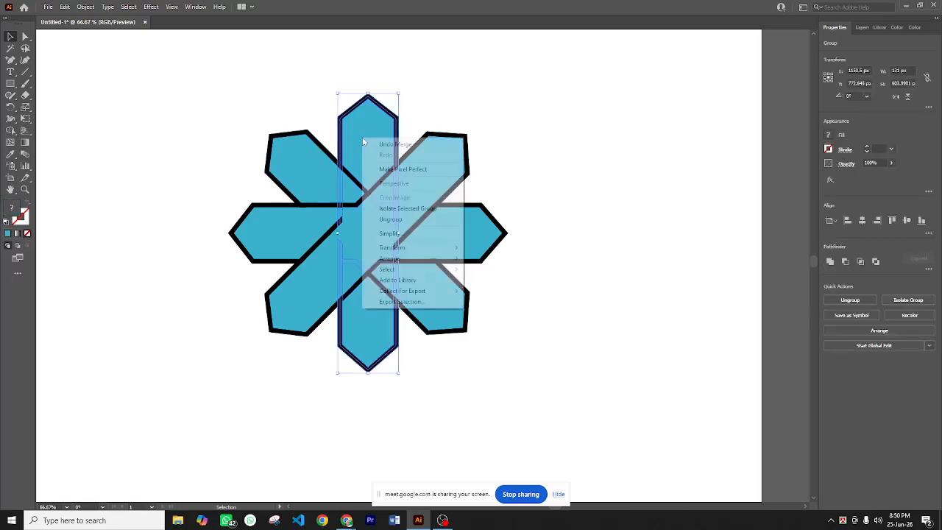
{"action": "left_click", "coordinate": [391, 221]}
{"action": "left_click", "coordinate": [276, 106]}
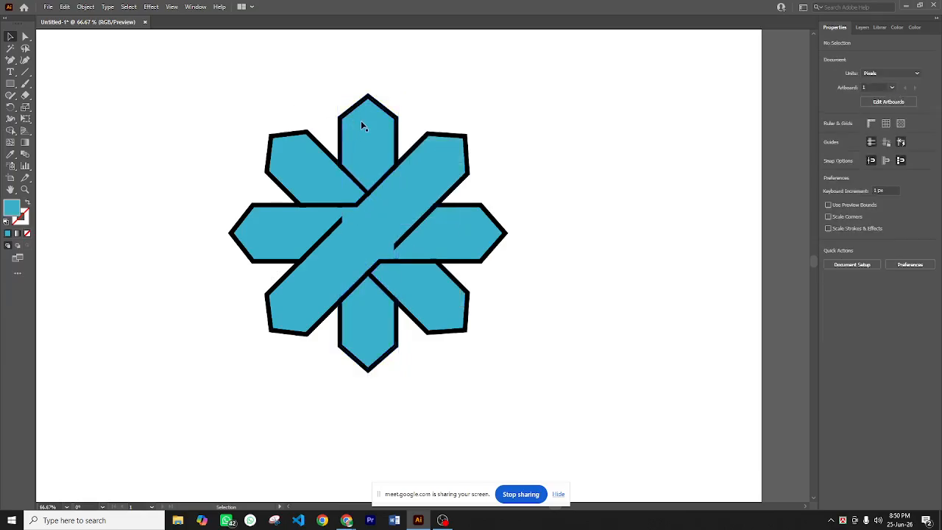
{"action": "left_click", "coordinate": [362, 125]}
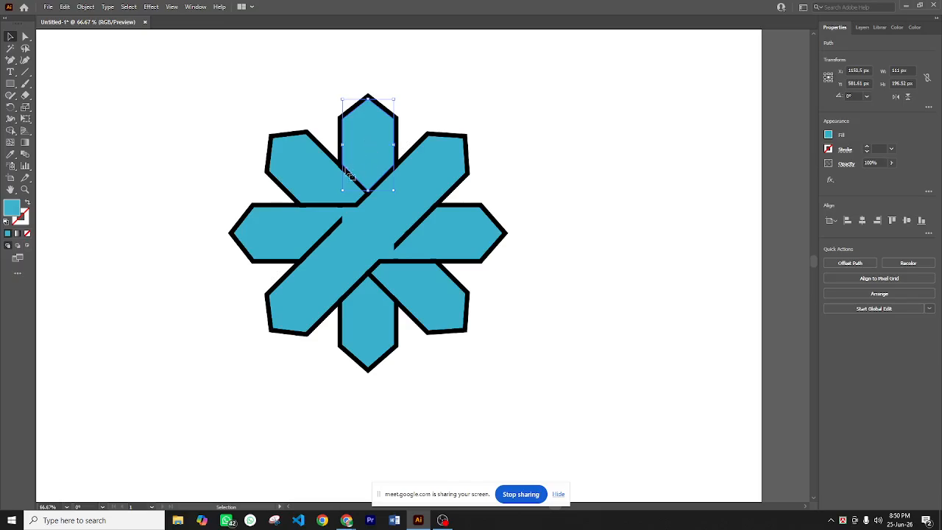
{"action": "left_click", "coordinate": [231, 161]}
{"action": "left_click", "coordinate": [362, 145]}
{"action": "left_click", "coordinate": [167, 141]}
Ungroup the horizontal bar and both diagonal bars of the rosette, one after another
{"action": "left_click", "coordinate": [304, 171]}
{"action": "right_click", "coordinate": [302, 162]}
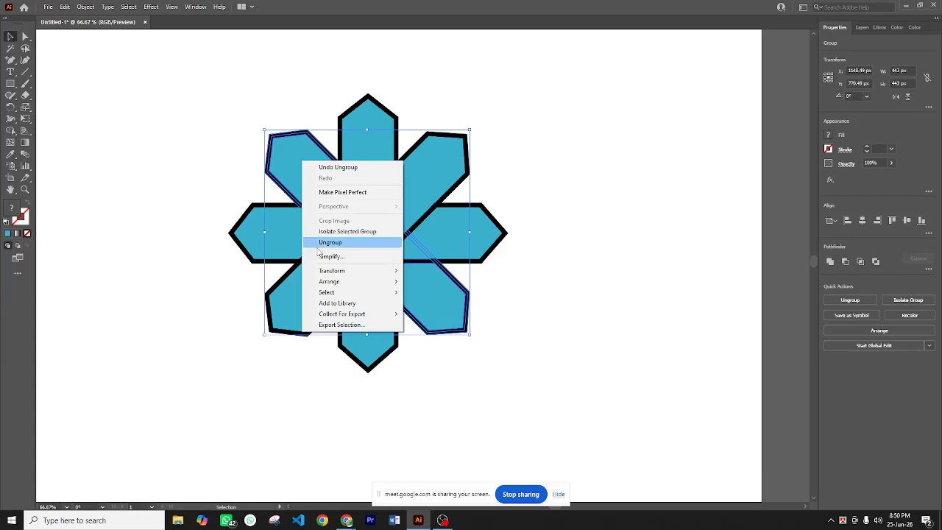
{"action": "left_click", "coordinate": [324, 245]}
{"action": "left_click", "coordinate": [165, 206]}
{"action": "left_click", "coordinate": [251, 234]}
{"action": "right_click", "coordinate": [250, 235]}
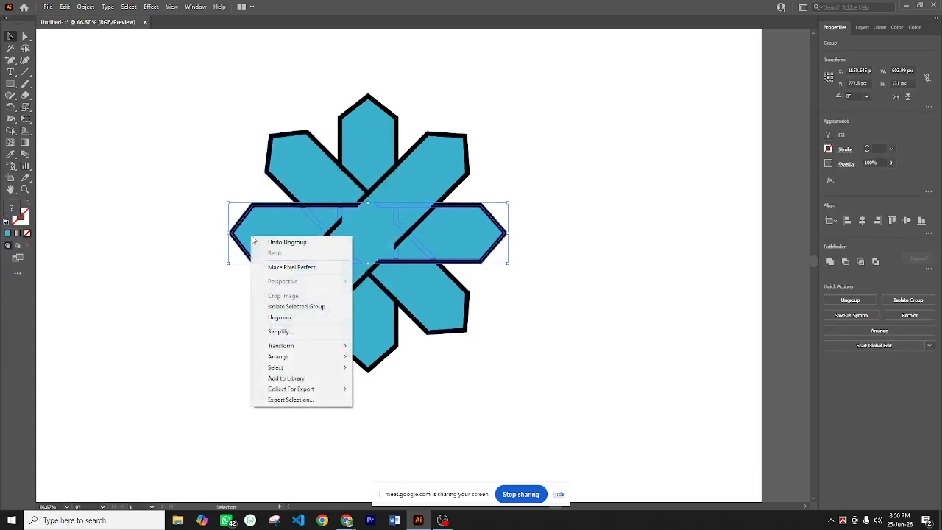
{"action": "left_click", "coordinate": [279, 317]}
{"action": "left_click", "coordinate": [200, 284]}
{"action": "left_click", "coordinate": [294, 297]}
{"action": "right_click", "coordinate": [295, 295]}
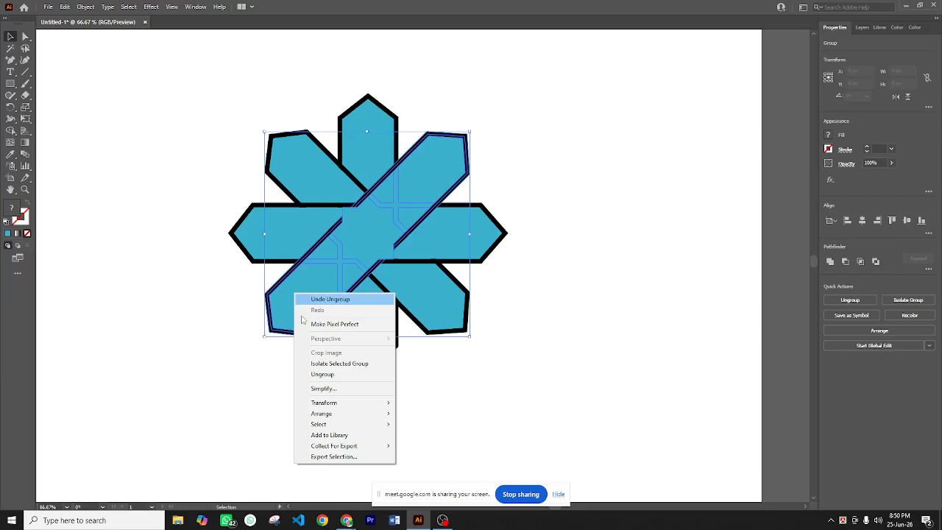
{"action": "left_click", "coordinate": [322, 374]}
{"action": "left_click", "coordinate": [452, 395]}
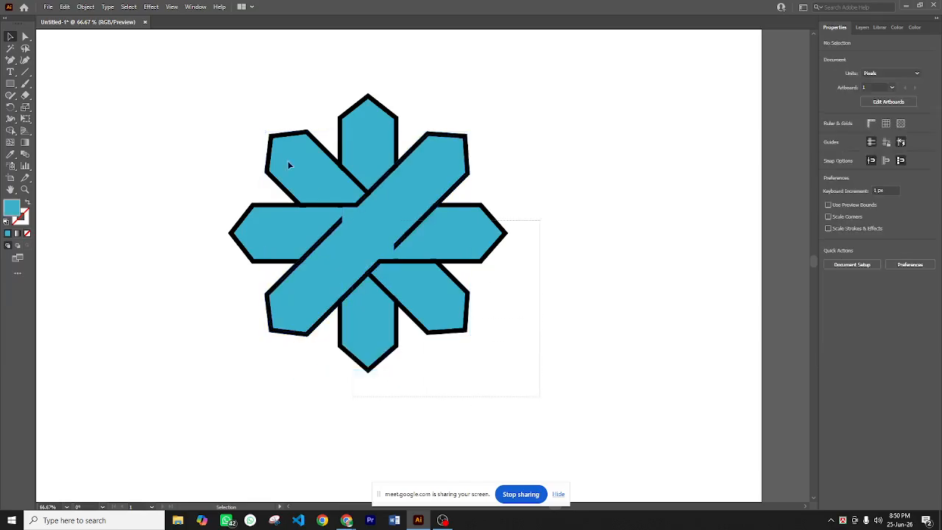
{"action": "key", "text": "ctrl+a"}
{"action": "right_click", "coordinate": [379, 227]}
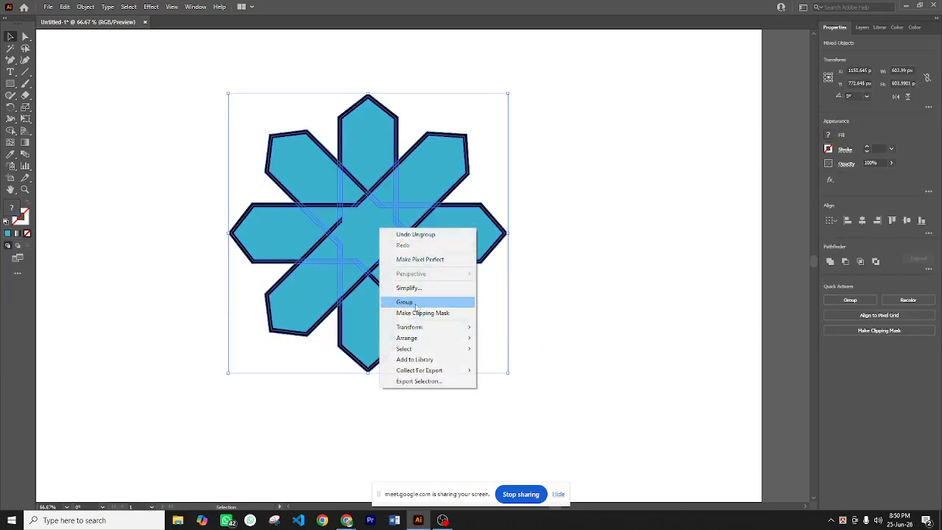
{"action": "left_click", "coordinate": [153, 218]}
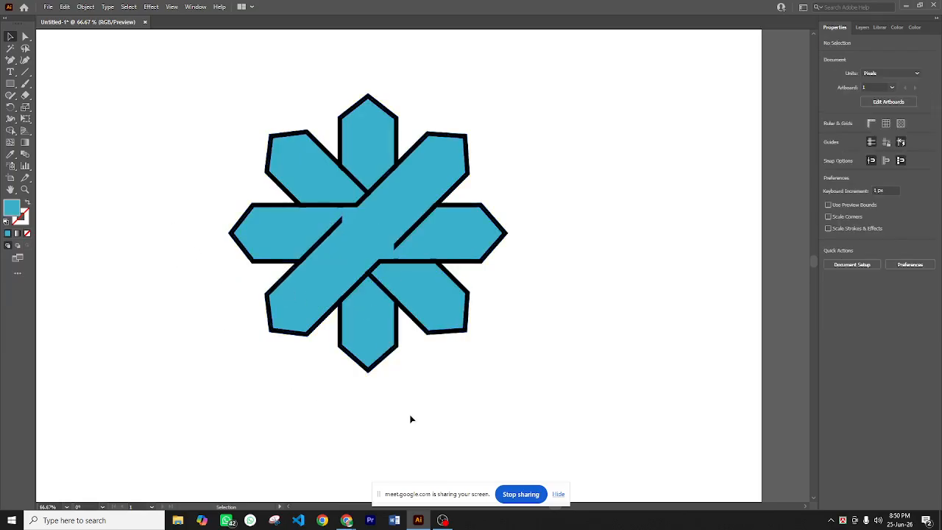
Select all the blue petals, small inner pieces and the central star together, and move them beside the black outlines
{"action": "left_click", "coordinate": [368, 331]}
{"action": "left_click", "coordinate": [479, 393]}
{"action": "left_click", "coordinate": [376, 345]}
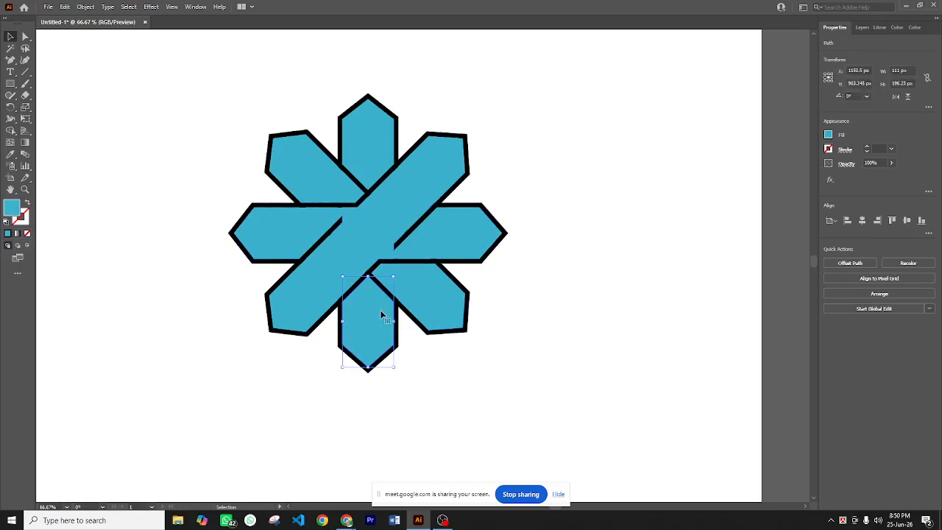
{"action": "left_click", "coordinate": [434, 282]}
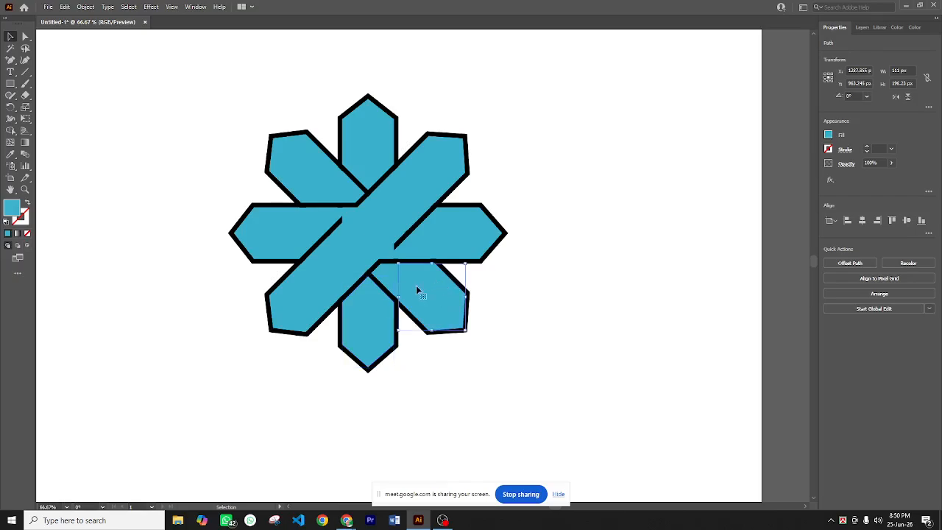
{"action": "left_click", "coordinate": [370, 321], "text": "shift"}
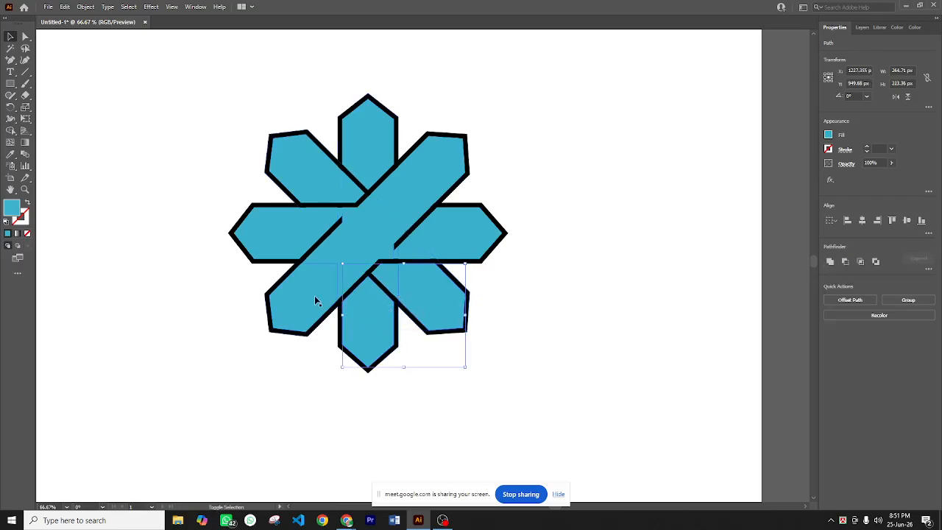
{"action": "left_click", "coordinate": [314, 295], "text": "shift"}
{"action": "left_click", "coordinate": [301, 254], "text": "shift"}
{"action": "left_click", "coordinate": [300, 180], "text": "shift"}
{"action": "left_click", "coordinate": [385, 147], "text": "shift"}
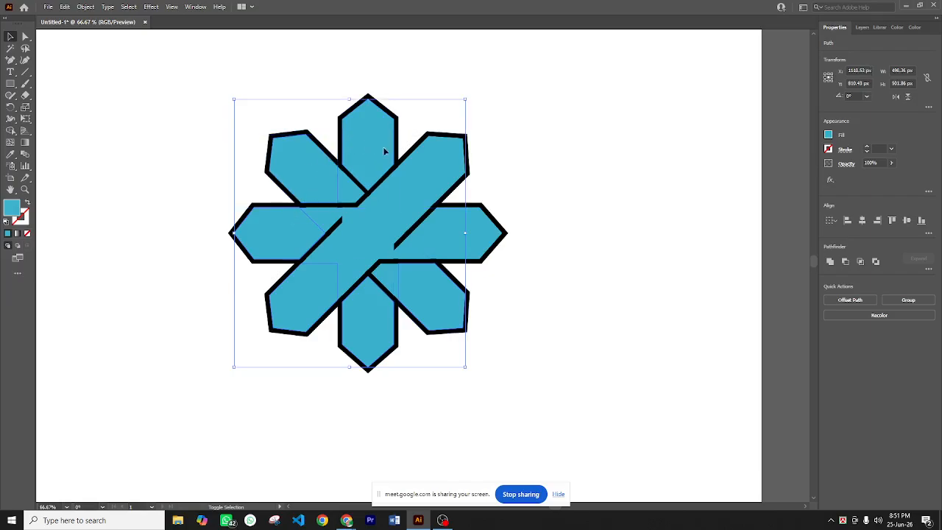
{"action": "left_click", "coordinate": [434, 157], "text": "shift"}
{"action": "left_click", "coordinate": [476, 231], "text": "shift"}
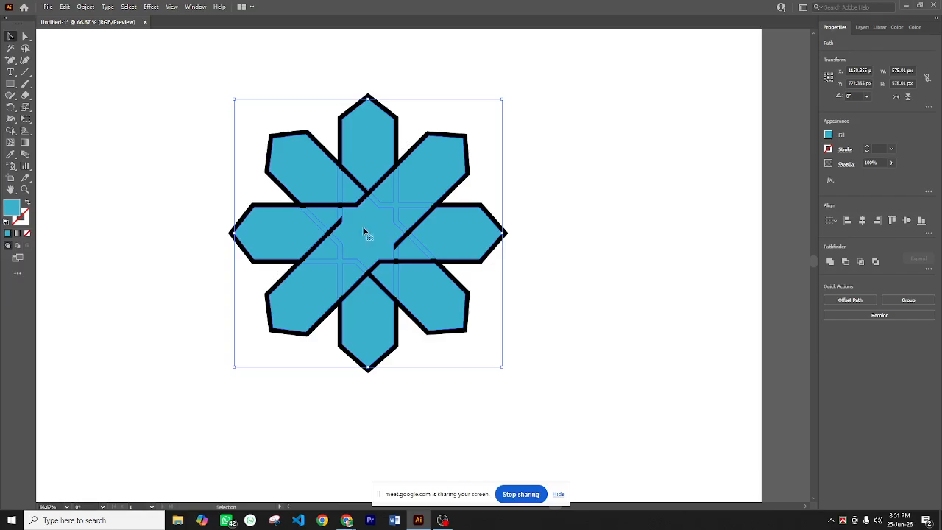
{"action": "left_click_drag", "start_coordinate": [363, 228], "coordinate": [677, 231]}
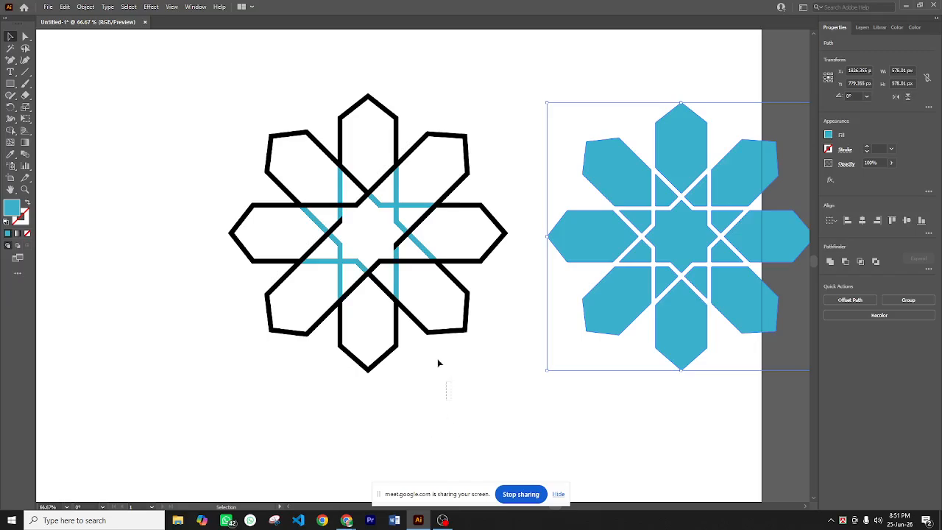
Delete the leftover black and blue outline strips, and move the blue emblem pieces back into their place
{"action": "left_click_drag", "start_coordinate": [437, 362], "coordinate": [248, 96]}
{"action": "key", "text": "Delete"}
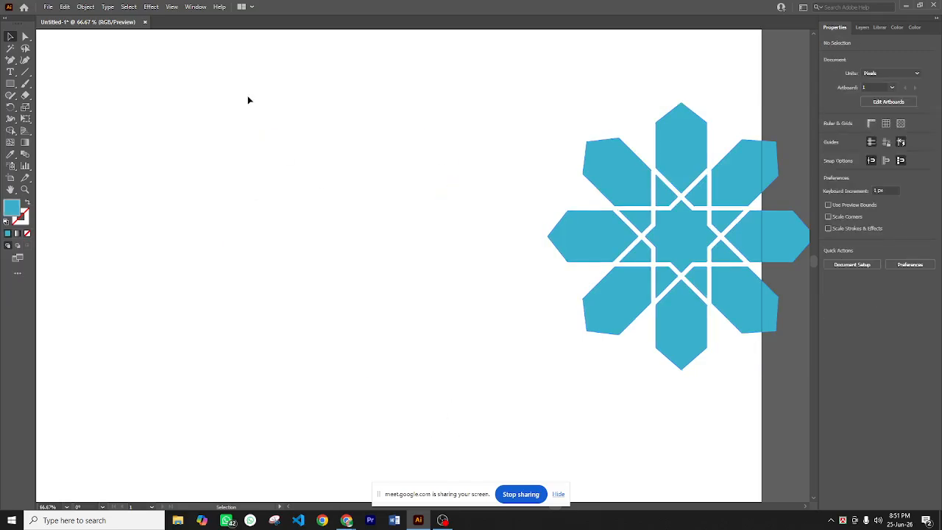
{"action": "left_click_drag", "start_coordinate": [483, 67], "coordinate": [806, 408]}
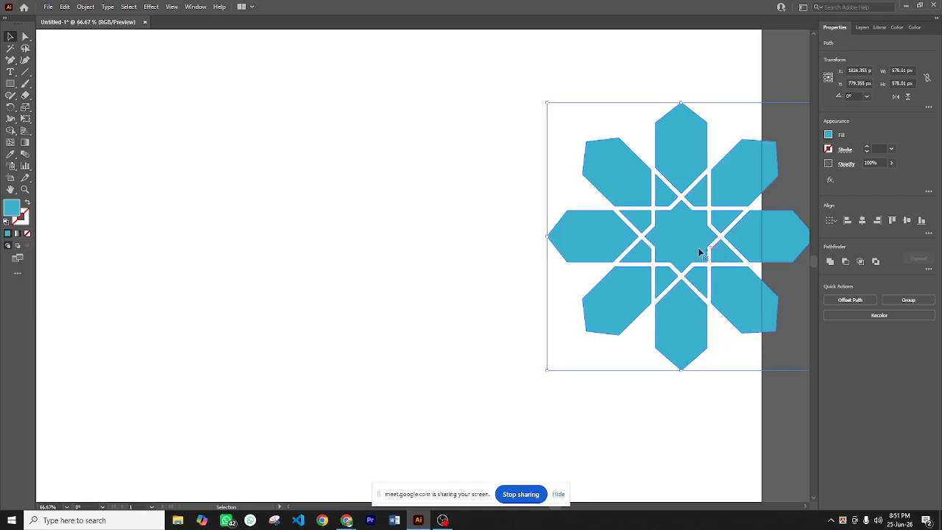
{"action": "left_click_drag", "start_coordinate": [698, 252], "coordinate": [349, 238]}
{"action": "left_click", "coordinate": [149, 336]}
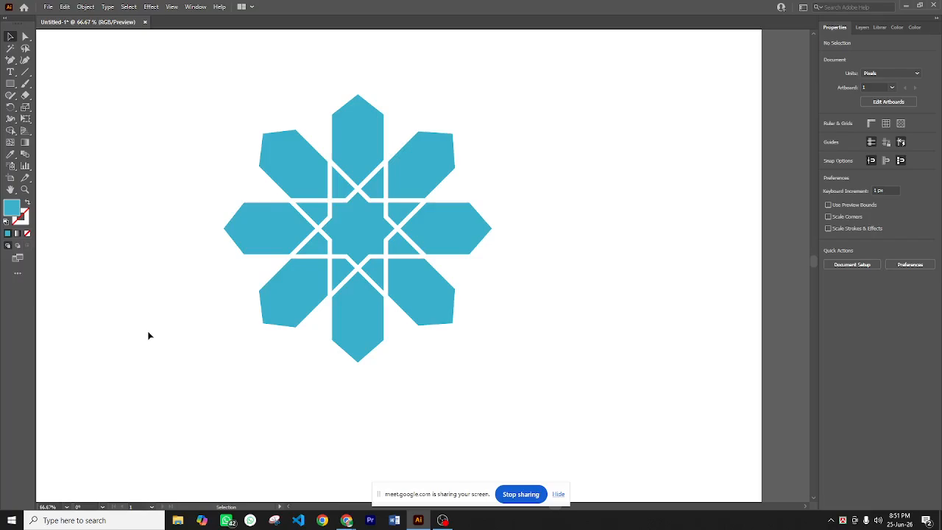
Move all the blue emblem pieces together to the artboard's horizontal centre, slightly above the middle
{"action": "key", "text": "ctrl+minus"}
{"action": "key", "text": "ctrl+minus"}
{"action": "left_click_drag", "start_coordinate": [98, 279], "coordinate": [322, 264]}
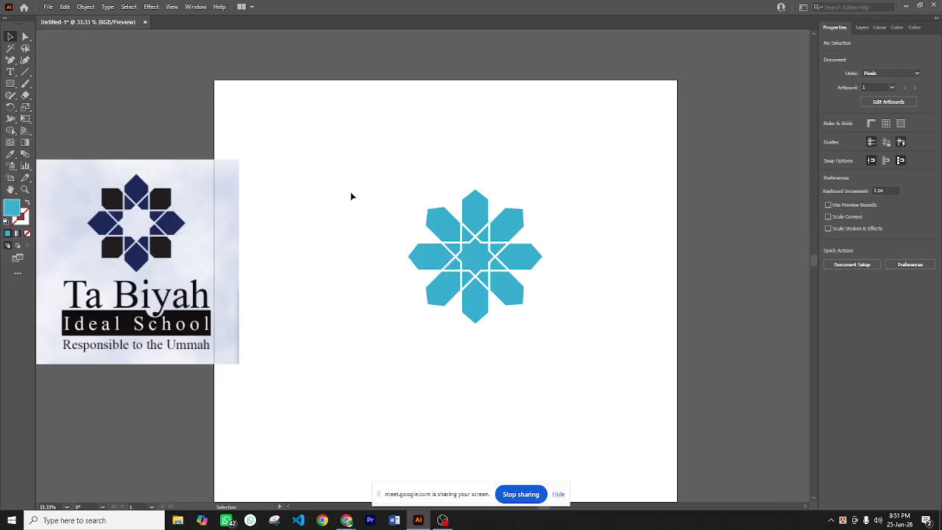
{"action": "left_click", "coordinate": [517, 299]}
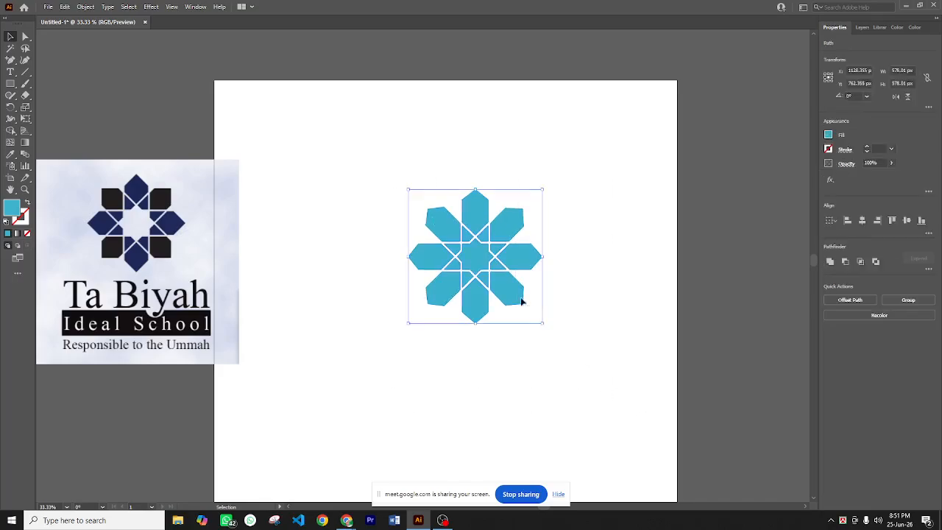
{"action": "left_click_drag", "start_coordinate": [477, 257], "coordinate": [444, 252]}
{"action": "left_click", "coordinate": [426, 394]}
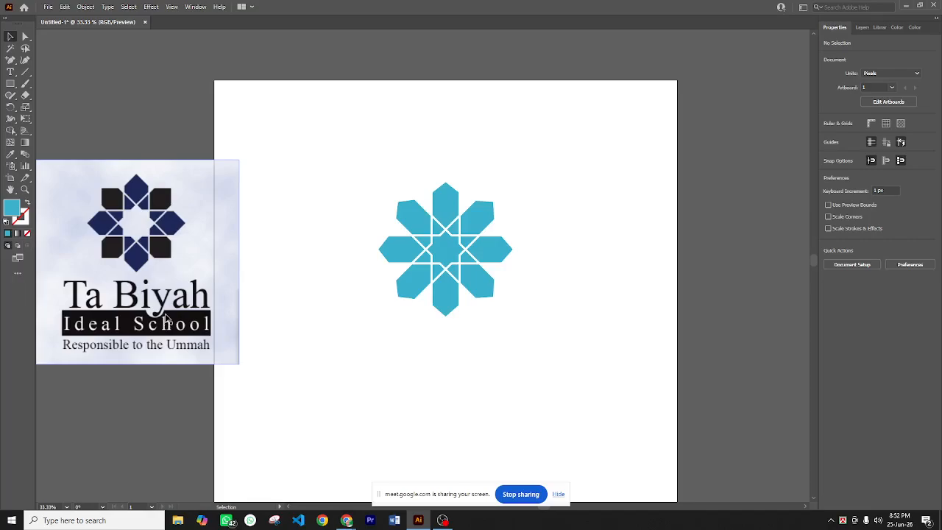
Add a text object reading "Ta" on the artboard below the emblem
{"action": "left_click", "coordinate": [9, 74]}
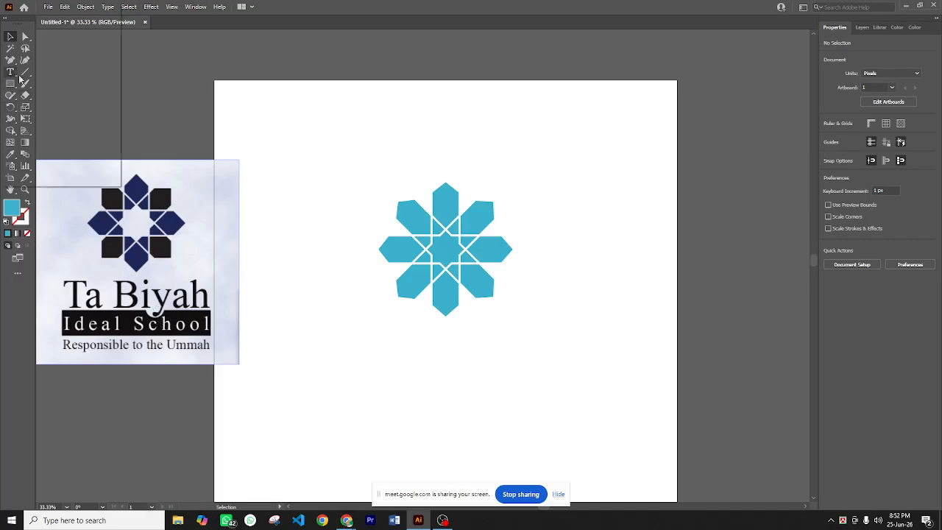
{"action": "left_click", "coordinate": [340, 352]}
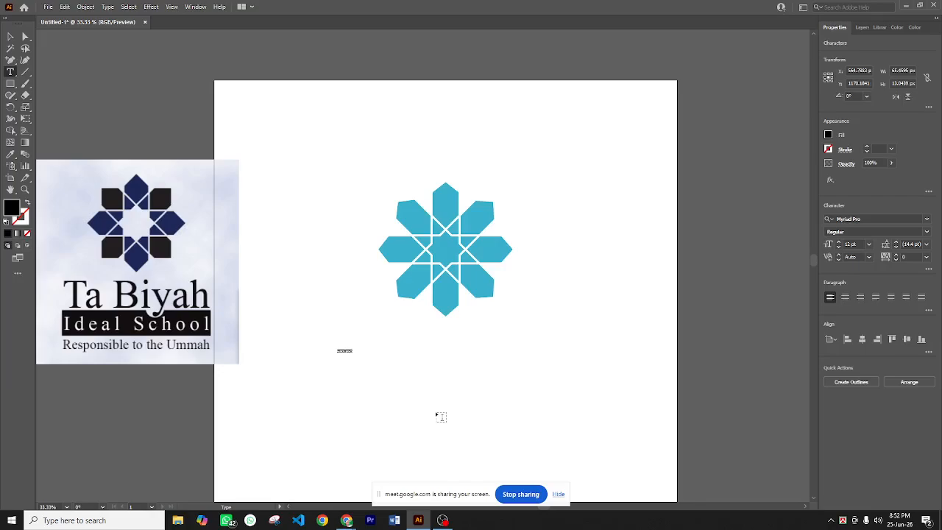
{"action": "key", "text": "BackSpace"}
{"action": "left_click", "coordinate": [10, 37]}
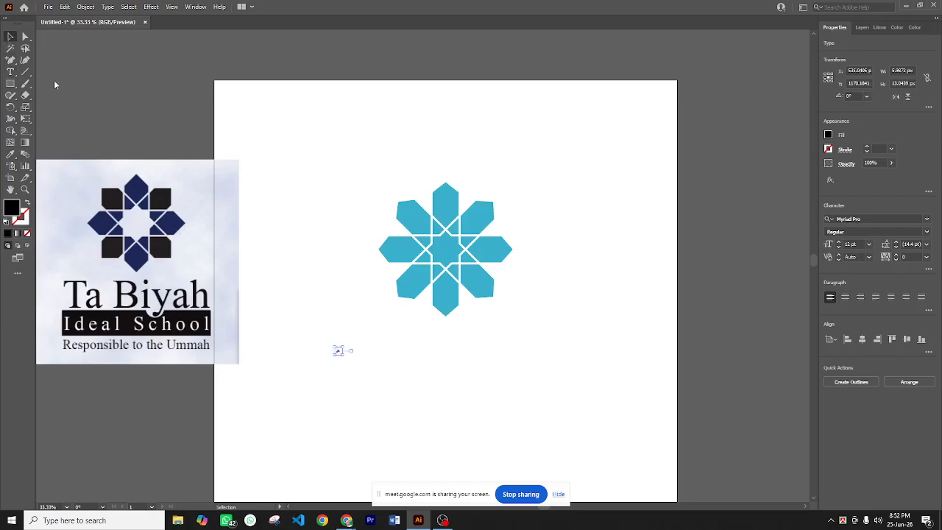
Set the "Ta" text to 72 pt, scale it up several times, and centre it below the emblem
{"action": "left_click", "coordinate": [839, 241]}
{"action": "left_click", "coordinate": [868, 244]}
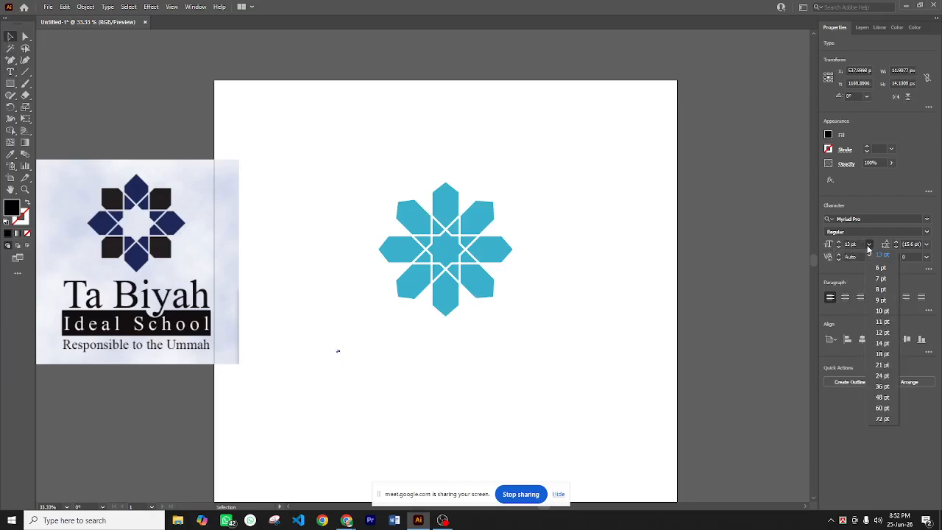
{"action": "left_click", "coordinate": [881, 418]}
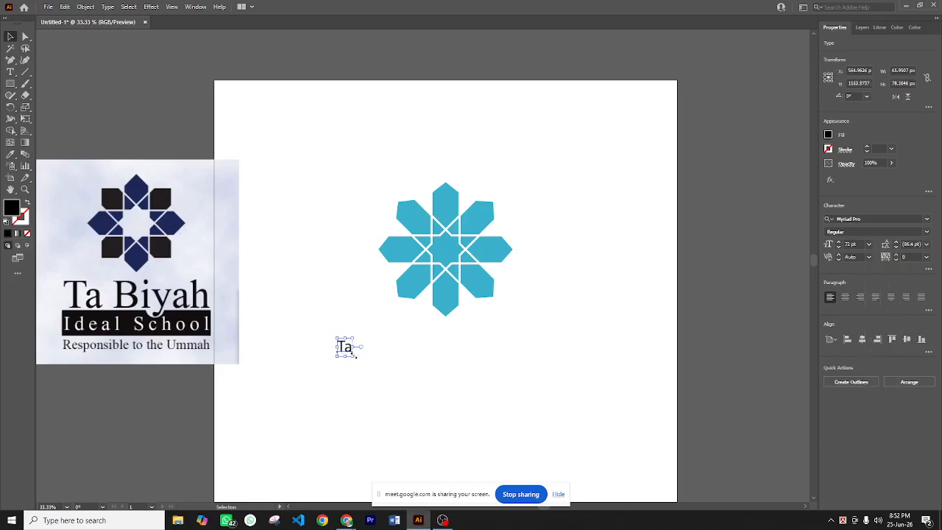
{"action": "left_click_drag", "start_coordinate": [356, 356], "coordinate": [524, 428]}
{"action": "left_click_drag", "start_coordinate": [393, 390], "coordinate": [471, 390]}
Move the central star out of the emblem to the empty area near the artboard's right edge
{"action": "left_click", "coordinate": [445, 253]}
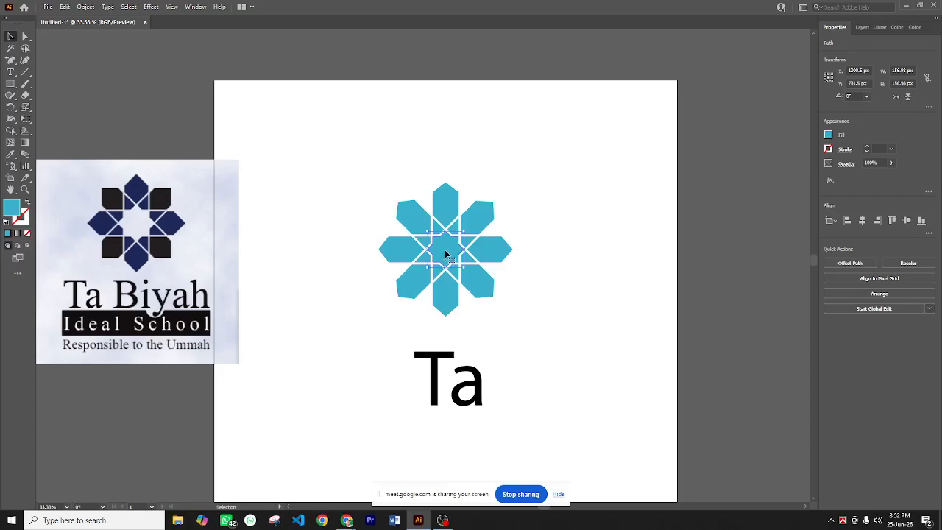
{"action": "left_click_drag", "start_coordinate": [444, 250], "coordinate": [653, 263]}
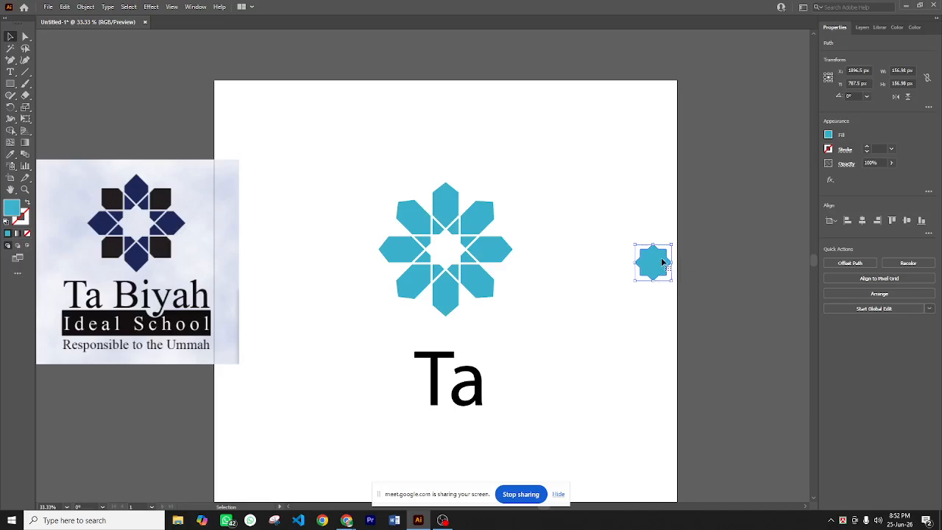
Undo the central star's move, then recolour the emblem's four vertical and horizontal petals dark teal (#19545E)
{"action": "key", "text": "ctrl+z"}
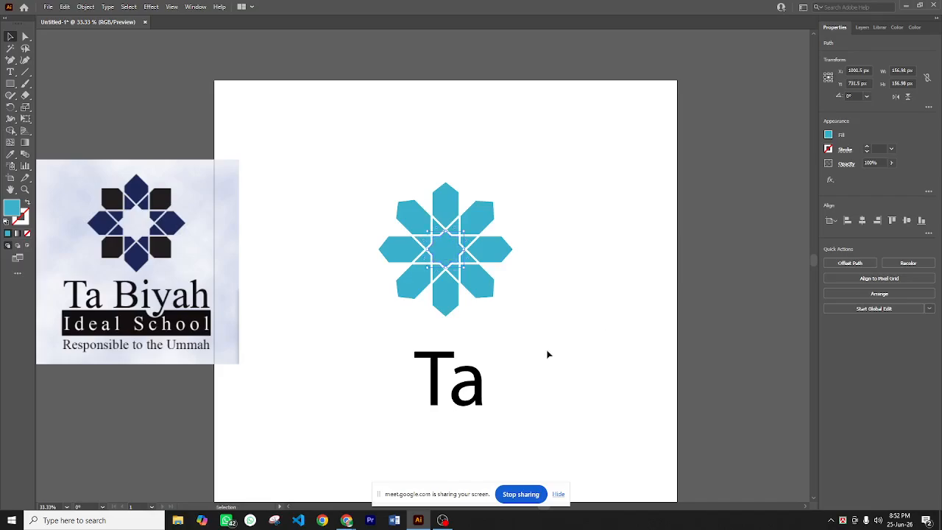
{"action": "left_click", "coordinate": [444, 197]}
{"action": "left_click", "coordinate": [447, 302], "text": "shift"}
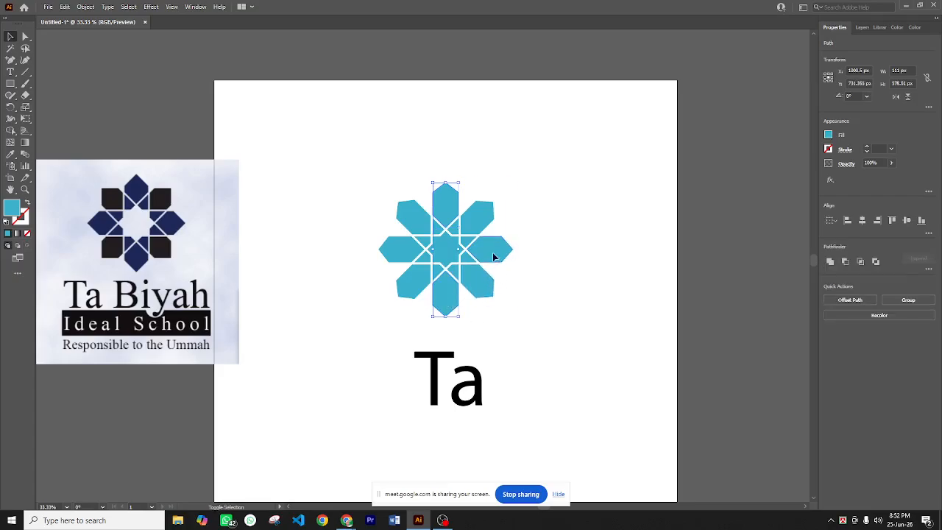
{"action": "left_click", "coordinate": [496, 253], "text": "shift"}
{"action": "left_click", "coordinate": [396, 254], "text": "shift"}
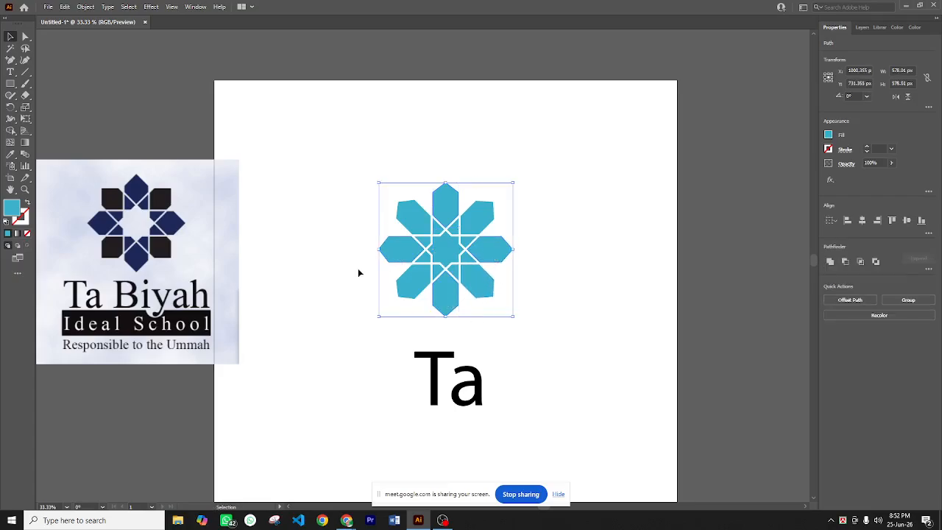
{"action": "double_click", "coordinate": [11, 209]}
{"action": "left_click", "coordinate": [432, 273]}
{"action": "left_click", "coordinate": [566, 195]}
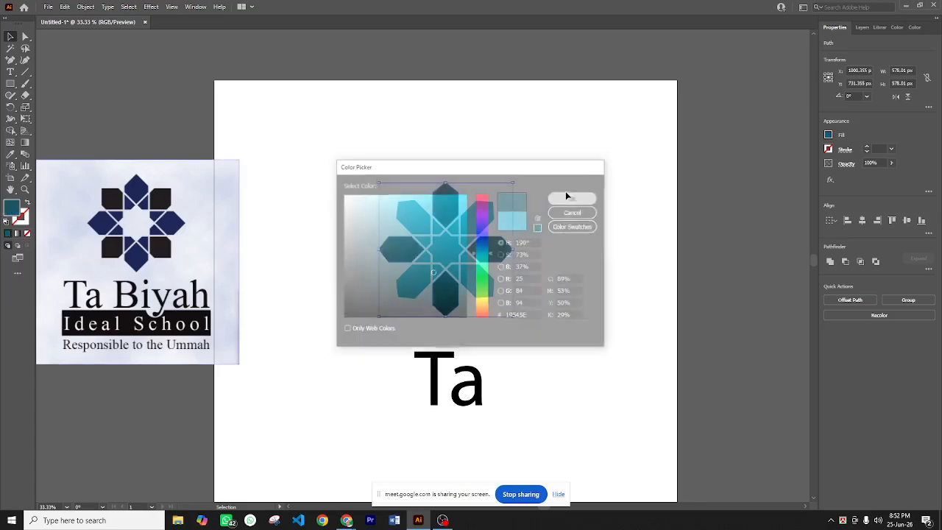
{"action": "left_click", "coordinate": [560, 364]}
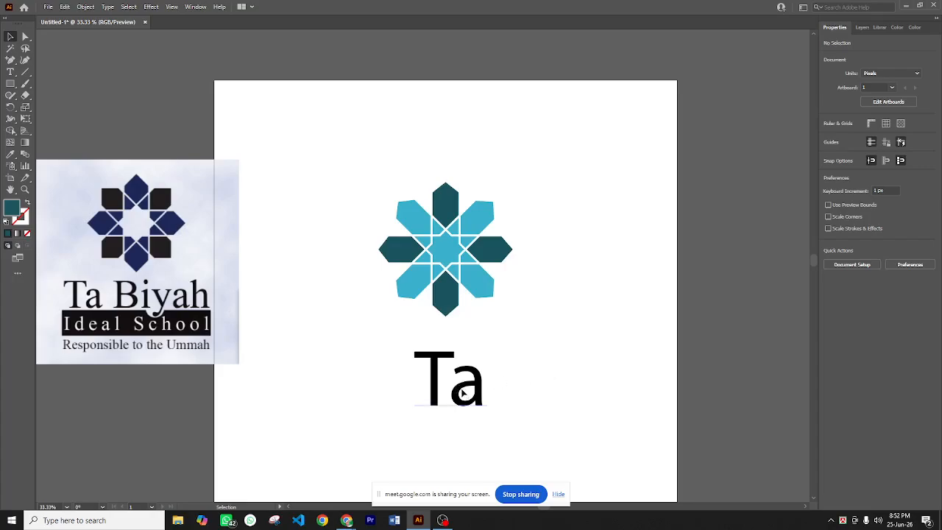
Move the "Ta" text to just below the emblem's left side, scale it down slightly, and extend it to read "Ta Biyah"
{"action": "left_click_drag", "start_coordinate": [475, 400], "coordinate": [406, 375]}
{"action": "left_click_drag", "start_coordinate": [412, 400], "coordinate": [401, 380]}
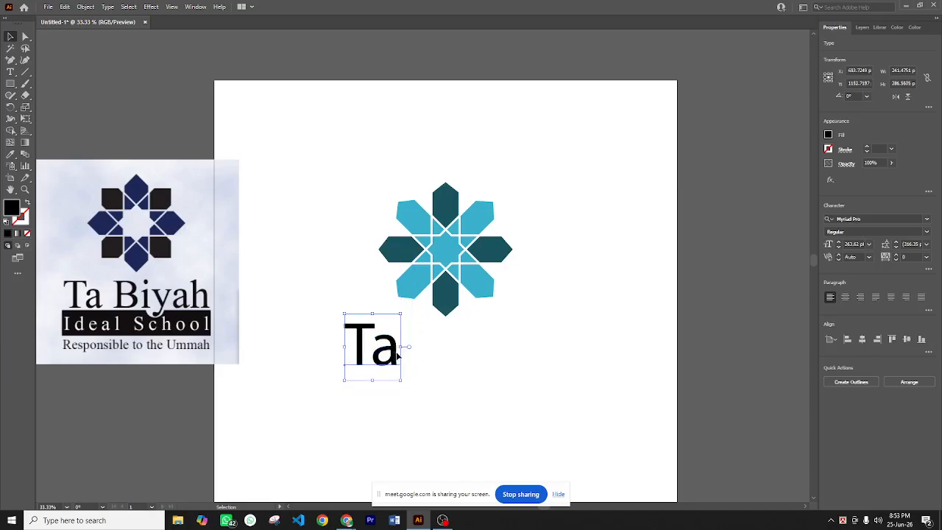
{"action": "double_click", "coordinate": [397, 355]}
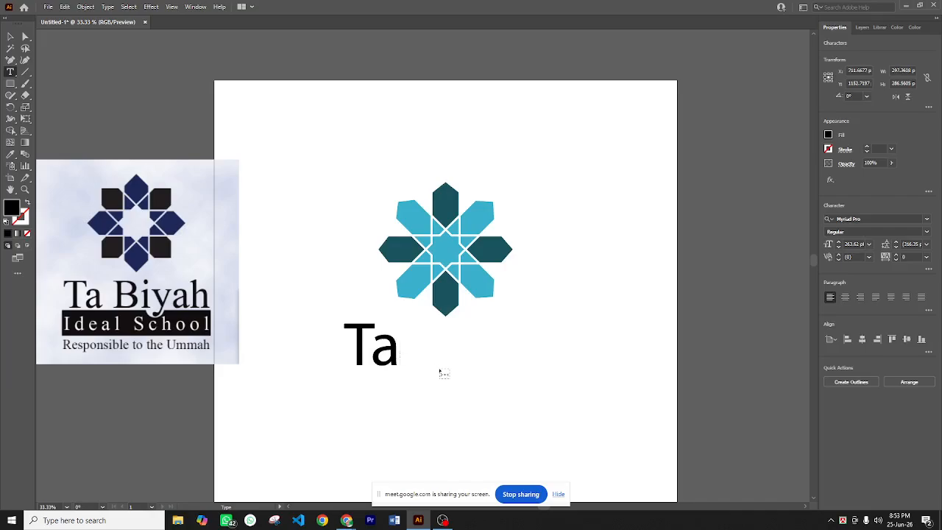
{"action": "type", "text": "B"}
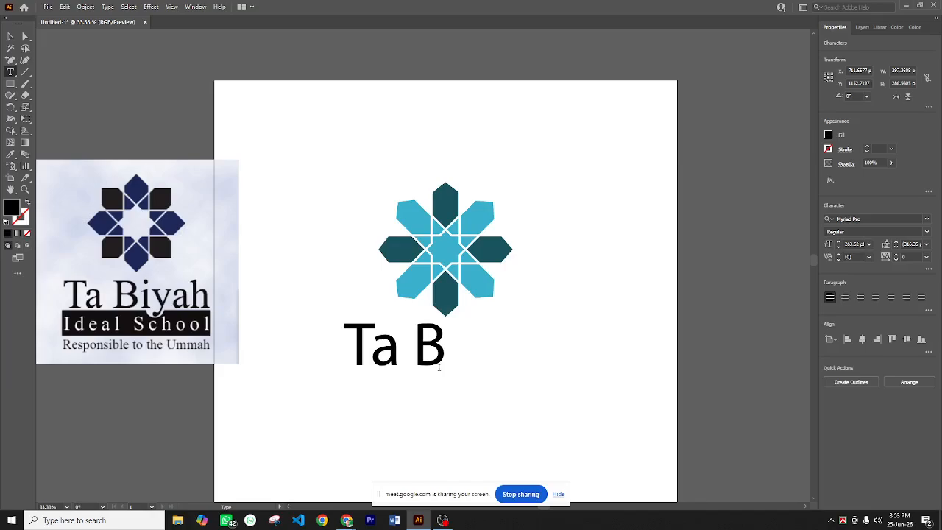
{"action": "type", "text": "iy"}
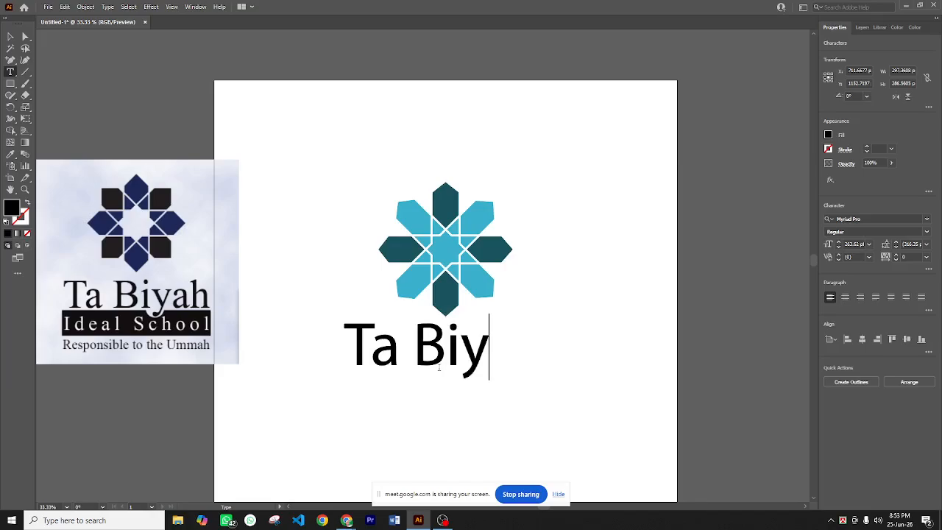
{"action": "type", "text": "ah"}
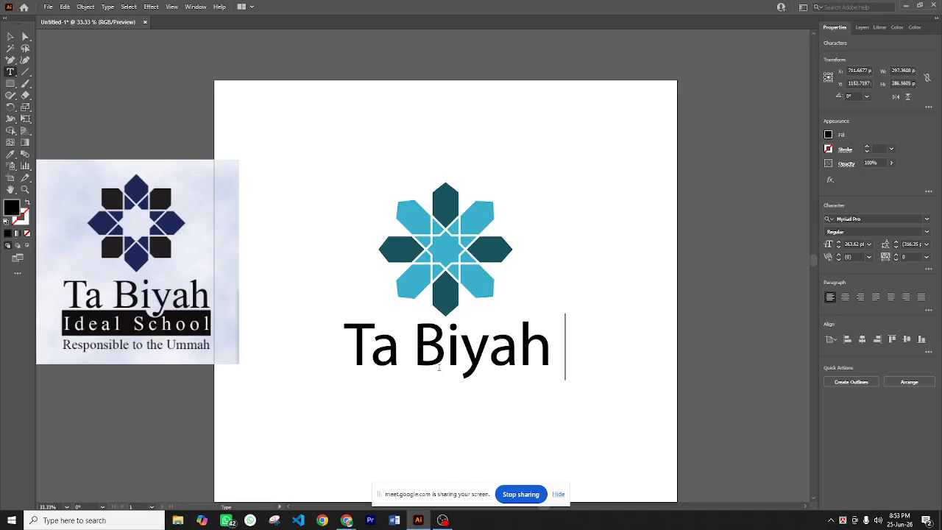
{"action": "left_click", "coordinate": [10, 36]}
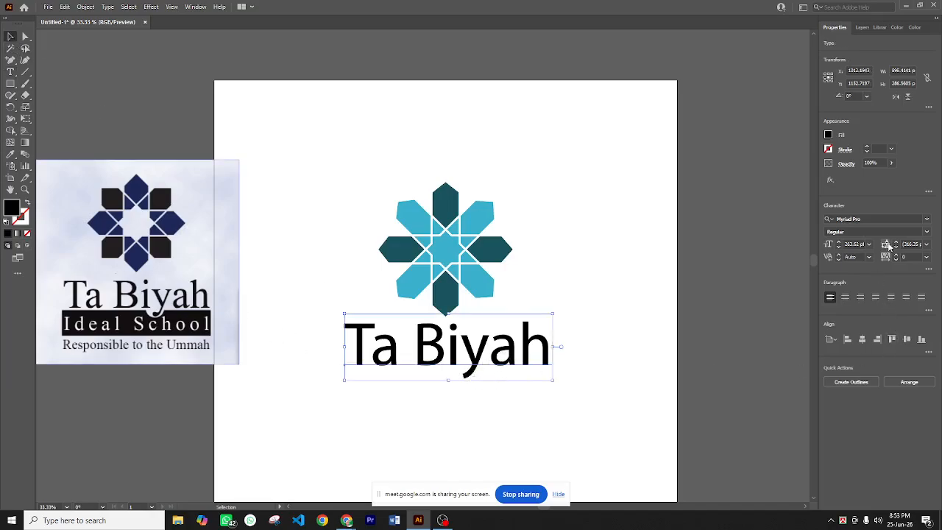
Set the "Ta Biyah" text in the Source Serif Variable font and scale it down slightly
{"action": "left_click", "coordinate": [926, 218]}
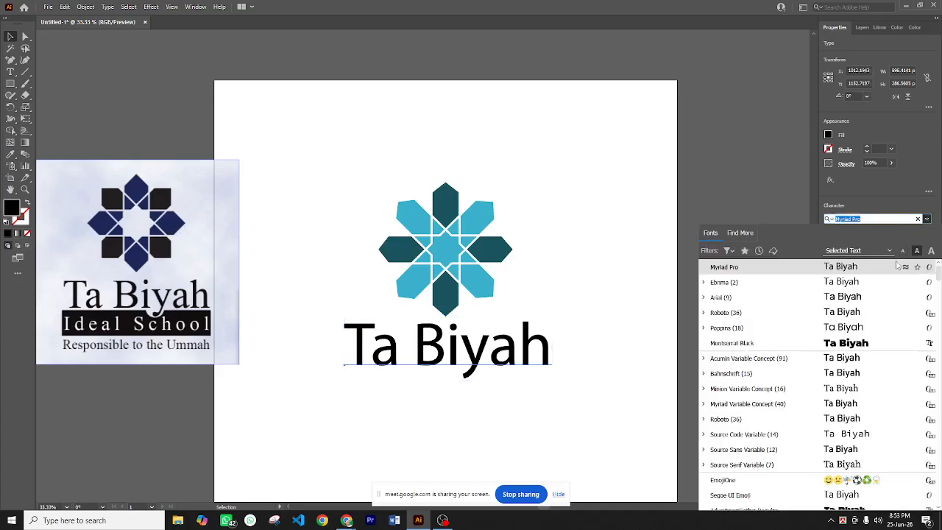
{"action": "scroll", "coordinate": [894, 360], "scroll_direction": "down", "scroll_amount": 2}
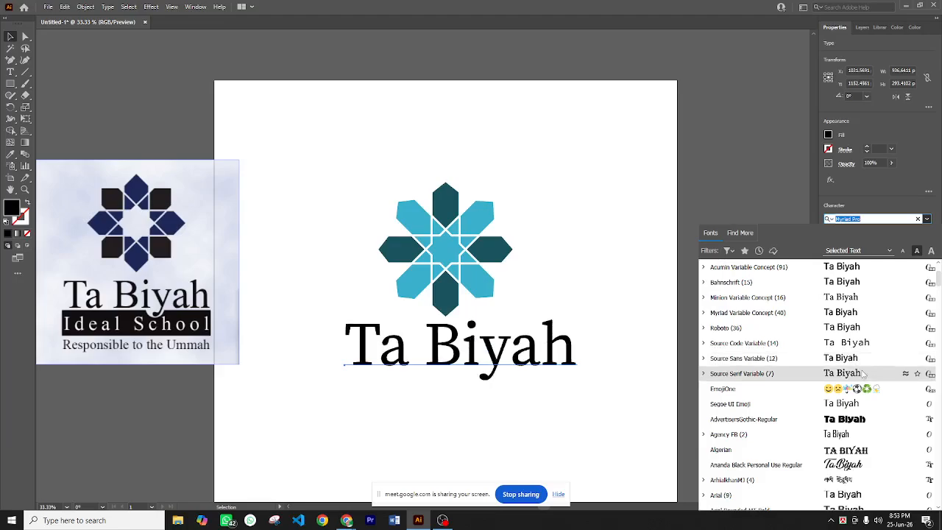
{"action": "left_click", "coordinate": [862, 374]}
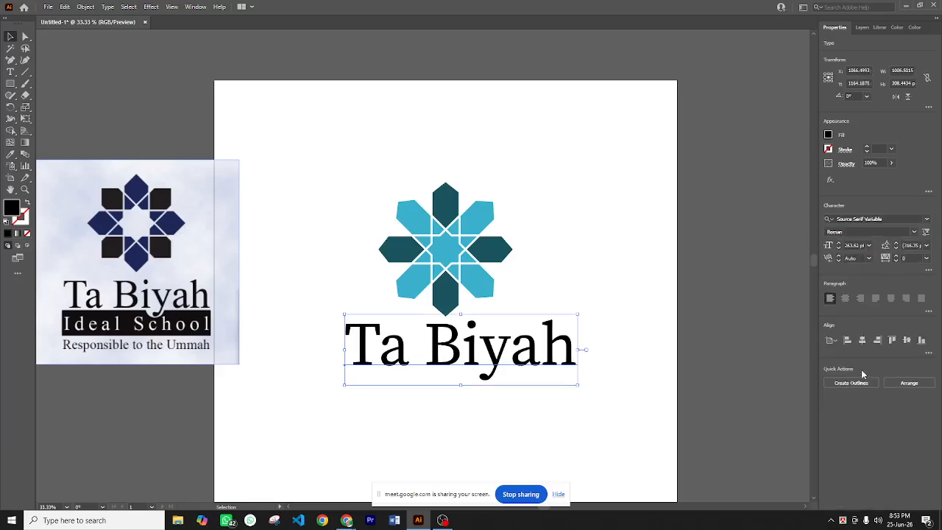
{"action": "left_click_drag", "start_coordinate": [576, 386], "coordinate": [562, 370]}
{"action": "left_click", "coordinate": [484, 404]}
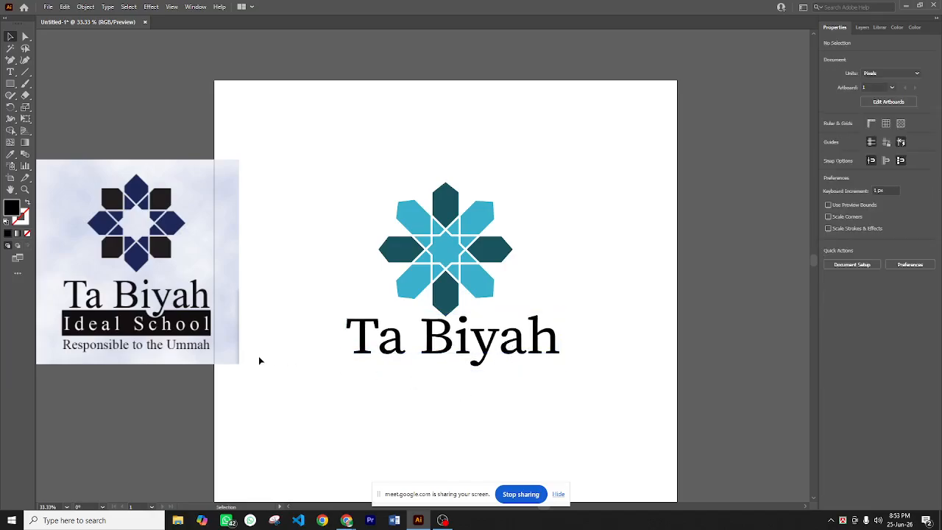
Draw a black rectangle about 888 × 165 px directly below the "Ta Biyah" text, overlapping the tail of the y
{"action": "left_click", "coordinate": [9, 85]}
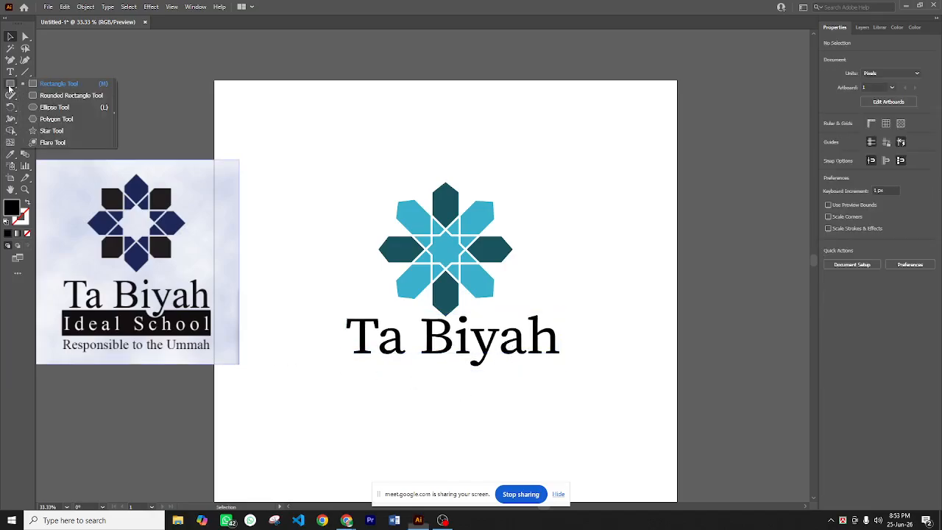
{"action": "left_click", "coordinate": [53, 84]}
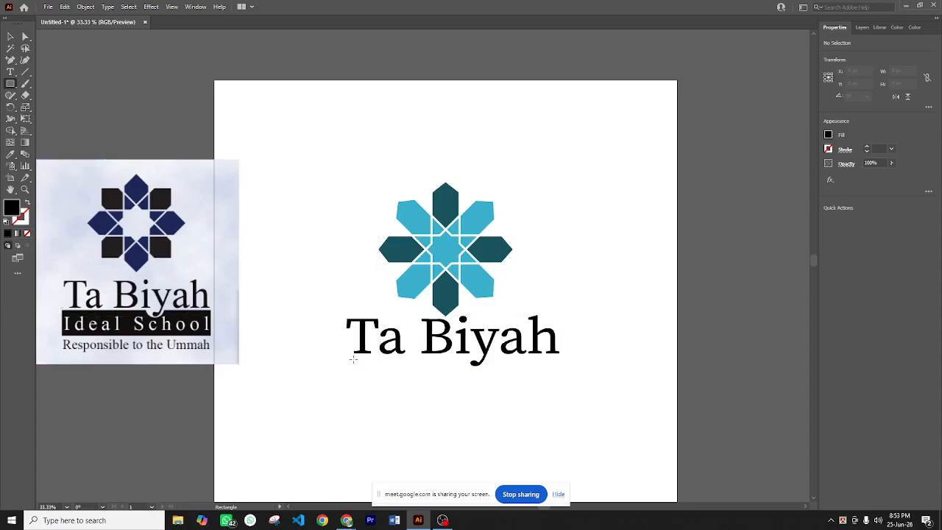
{"action": "mouse_move", "coordinate": [353, 359]}
{"action": "left_mouse_down"}
{"action": "mouse_move", "coordinate": [569, 398]}
{"action": "mouse_move", "coordinate": [560, 379]}
{"action": "left_mouse_up"}
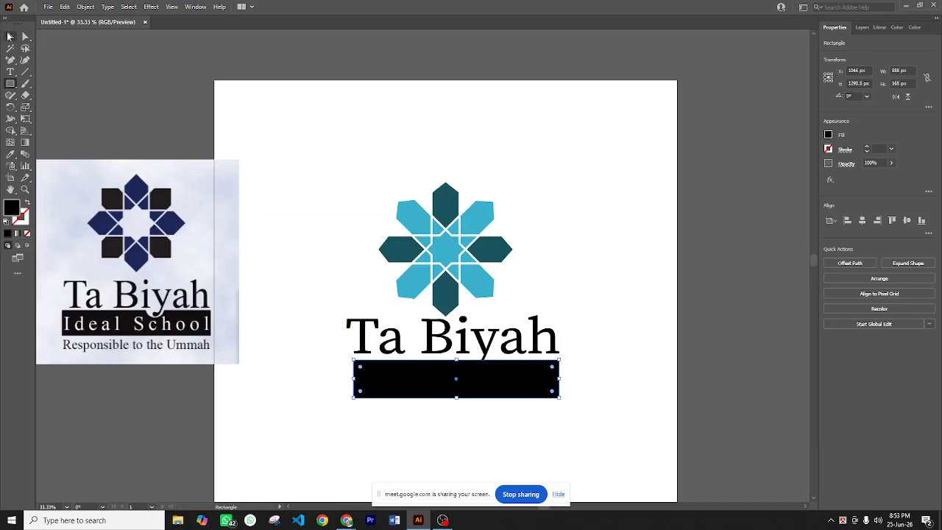
{"action": "left_click", "coordinate": [9, 36]}
{"action": "left_click", "coordinate": [356, 278]}
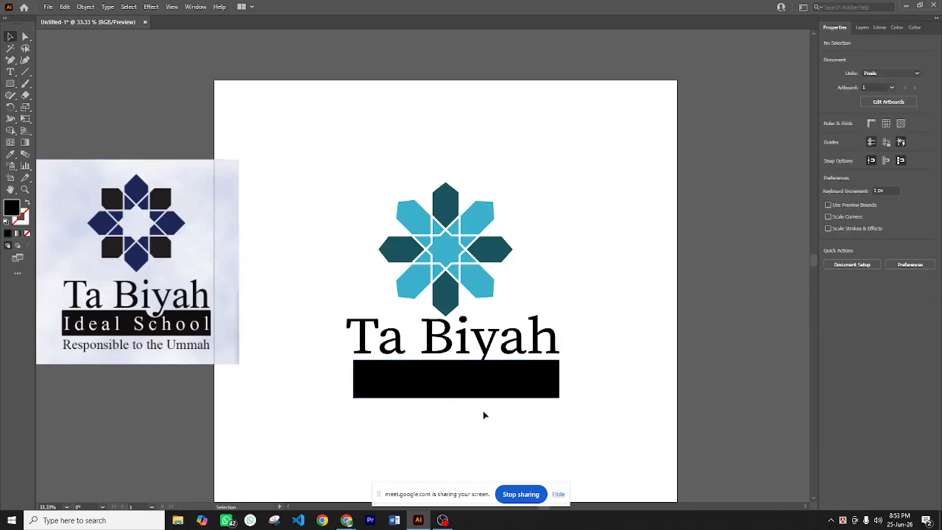
Send the black rectangle to the back, behind the "Ta Biyah" text
{"action": "left_click", "coordinate": [488, 377]}
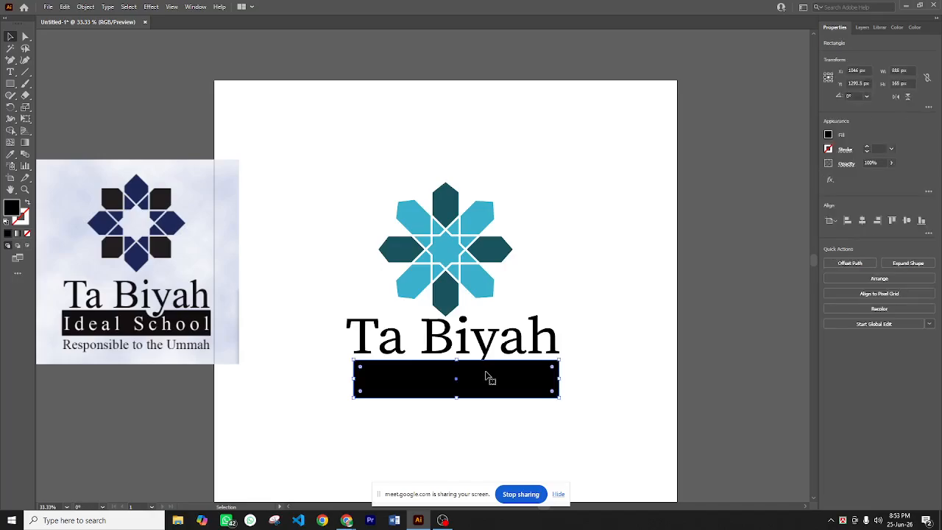
{"action": "right_click", "coordinate": [436, 374]}
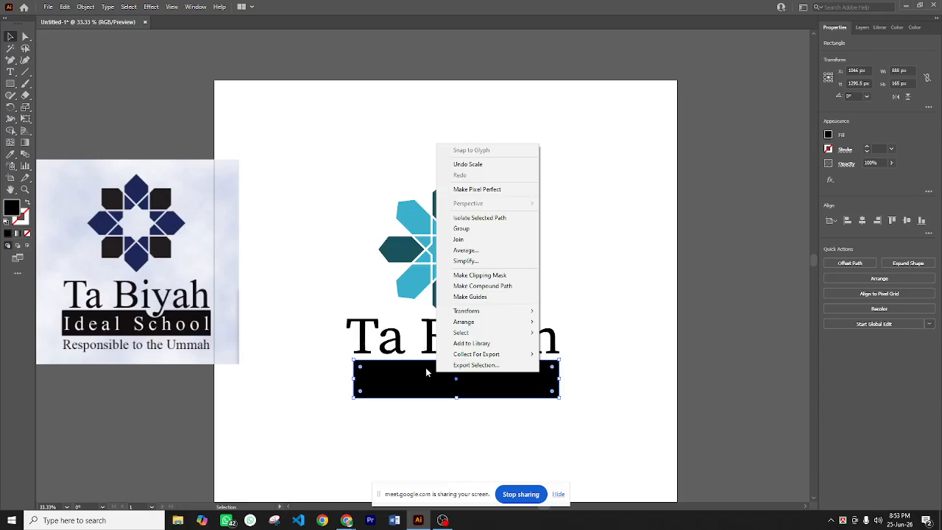
{"action": "mouse_move", "coordinate": [485, 322]}
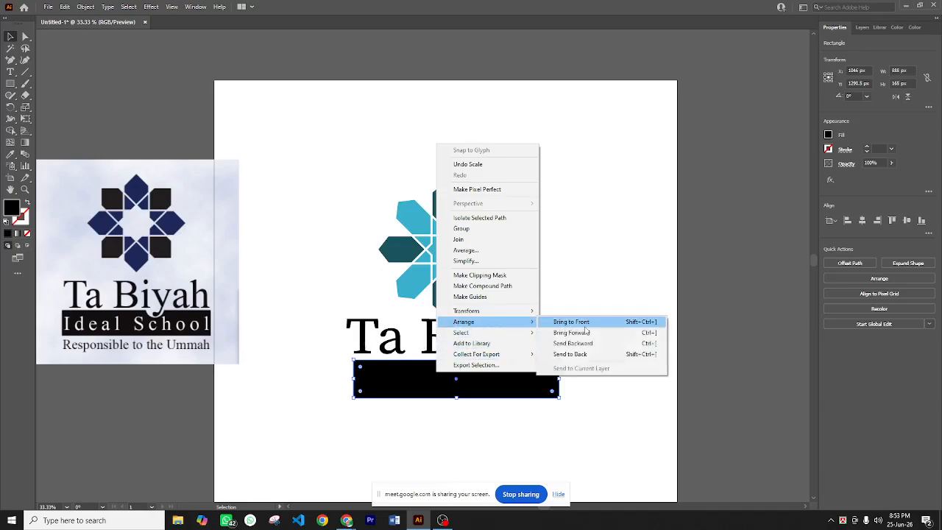
{"action": "left_click", "coordinate": [582, 354]}
{"action": "left_click", "coordinate": [581, 405]}
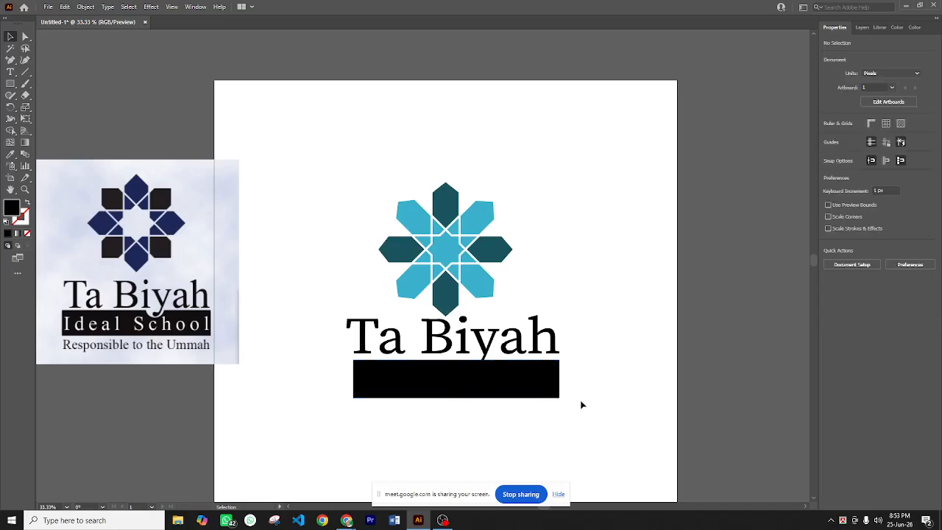
{"action": "left_click", "coordinate": [488, 355]}
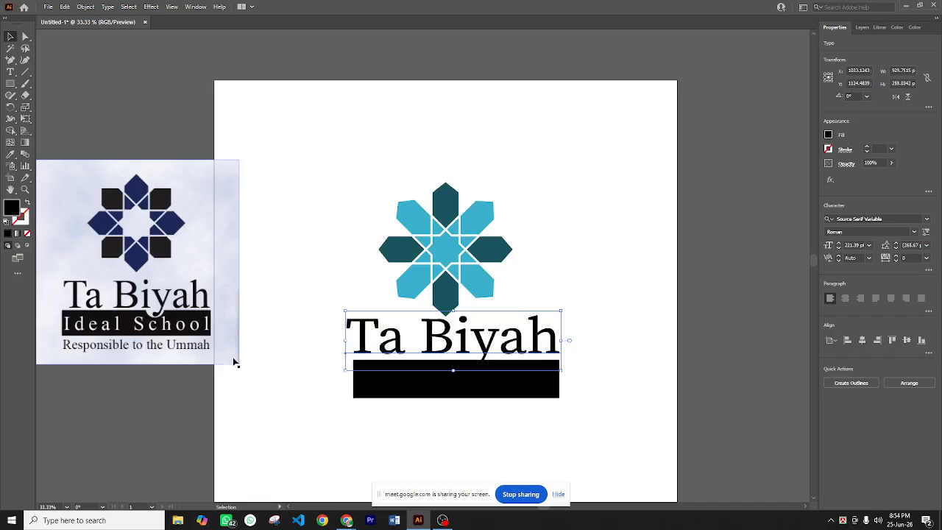
{"action": "left_click", "coordinate": [327, 387]}
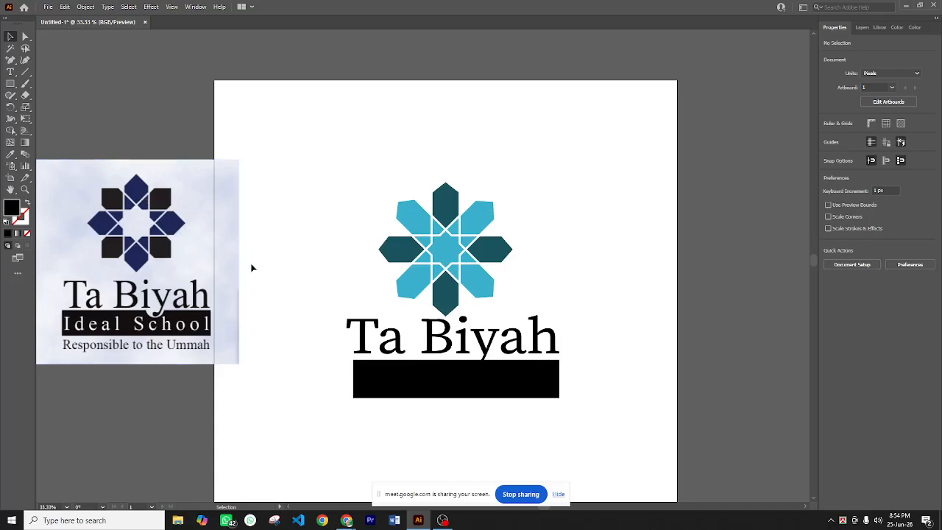
Draw a circle about 112 px across in the empty area beside the lettering and fill it with white sampled from the artboard
{"action": "left_click_drag", "start_coordinate": [6, 83], "coordinate": [45, 107]}
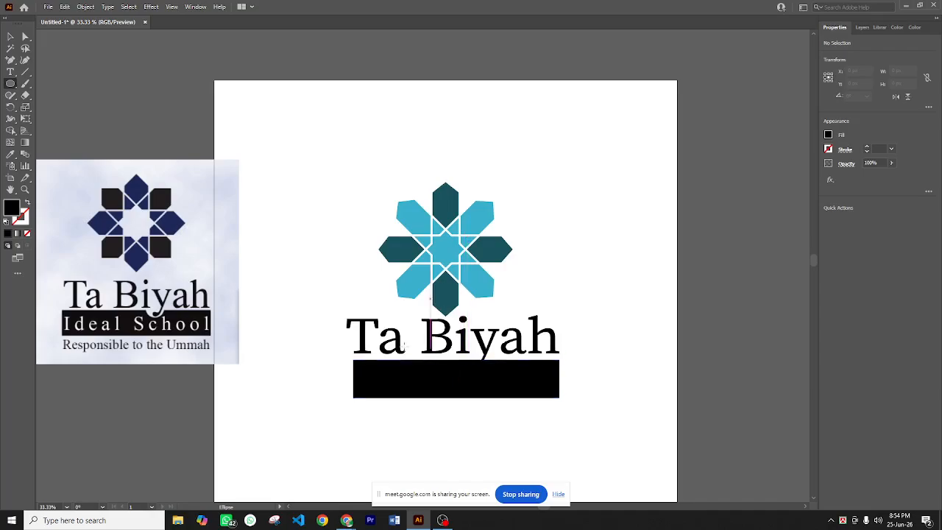
{"action": "left_click_drag", "start_coordinate": [284, 337], "coordinate": [309, 364]}
{"action": "left_click", "coordinate": [10, 154]}
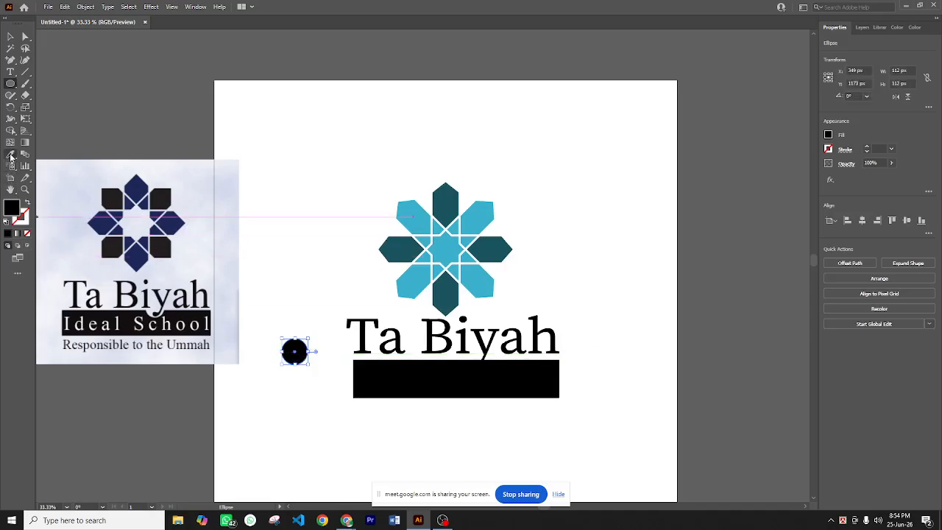
{"action": "left_click", "coordinate": [319, 279]}
{"action": "left_click", "coordinate": [10, 37]}
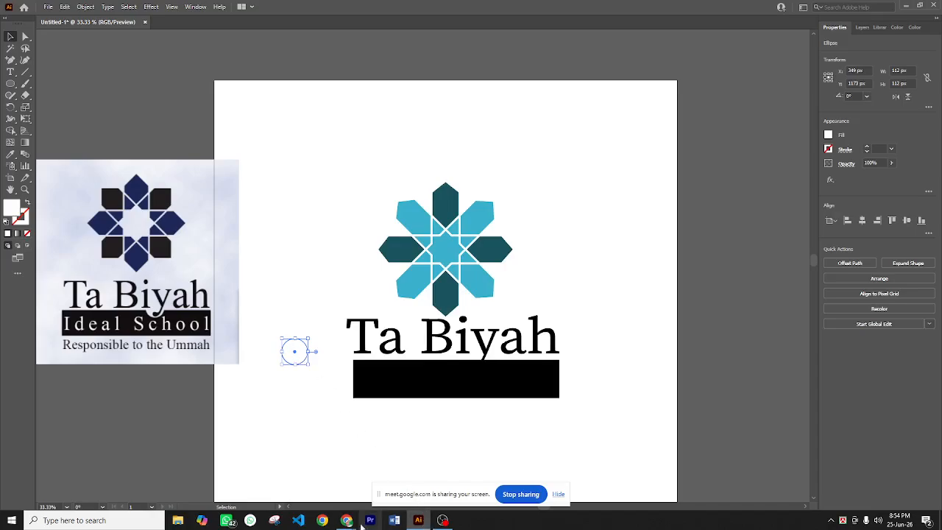
Move the white circle over the tail of the y on the black bar and send it backward behind the text
{"action": "mouse_move", "coordinate": [346, 520]}
{"action": "left_click_drag", "start_coordinate": [294, 351], "coordinate": [479, 367]}
{"action": "right_click", "coordinate": [479, 367]}
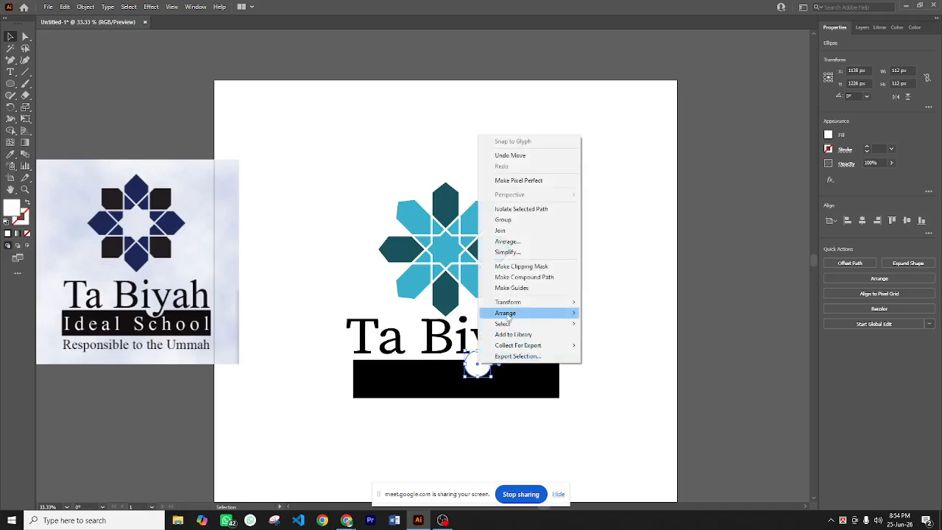
{"action": "mouse_move", "coordinate": [509, 315]}
{"action": "left_click", "coordinate": [614, 334]}
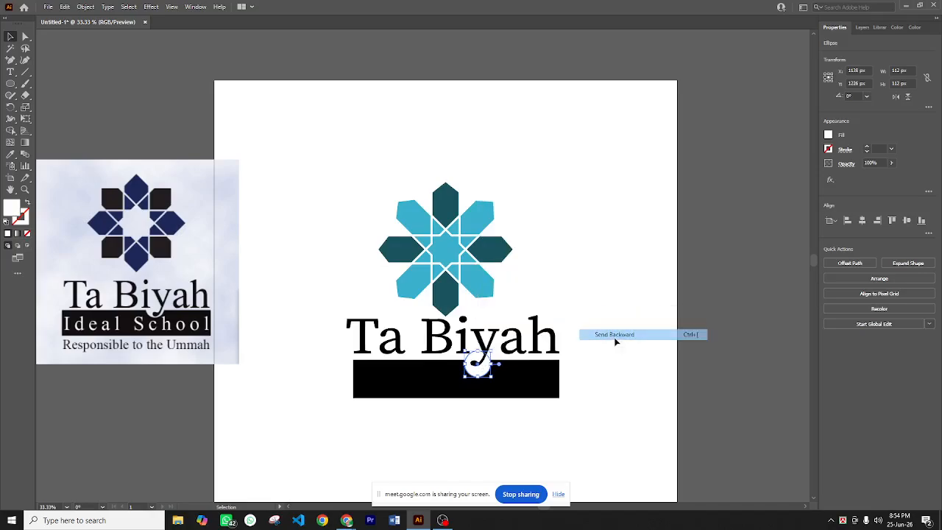
{"action": "left_click", "coordinate": [563, 401]}
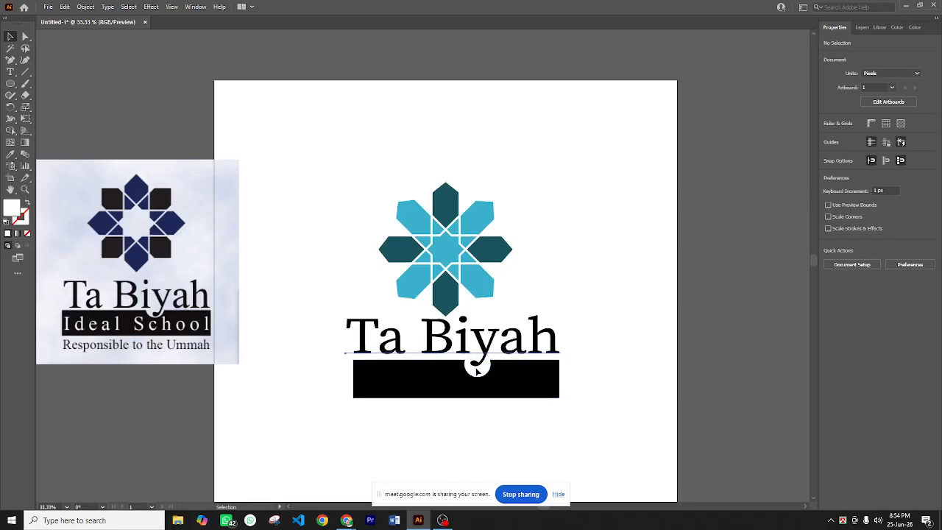
Shift the "Ta Biyah" text slightly right and nudge the white circle up about 25 px around the tail of the y
{"action": "left_click_drag", "start_coordinate": [474, 369], "coordinate": [480, 369]}
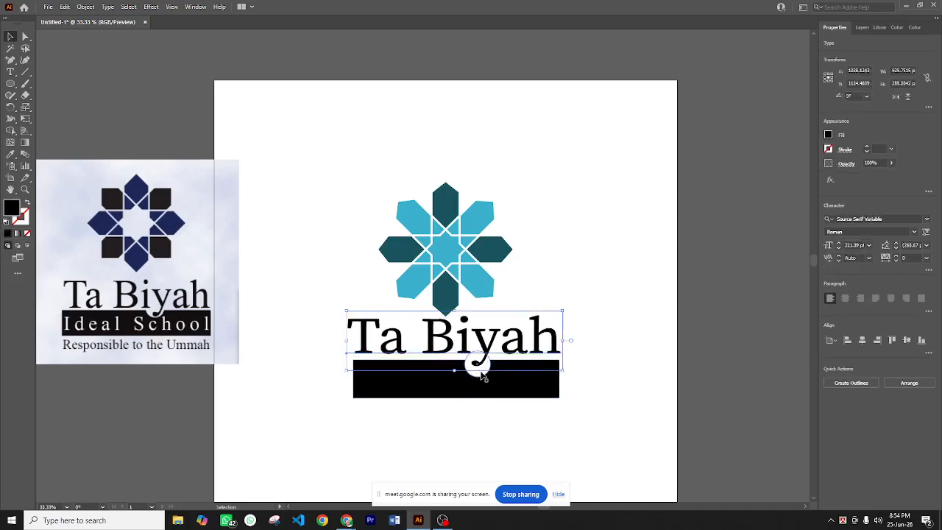
{"action": "left_click", "coordinate": [484, 375]}
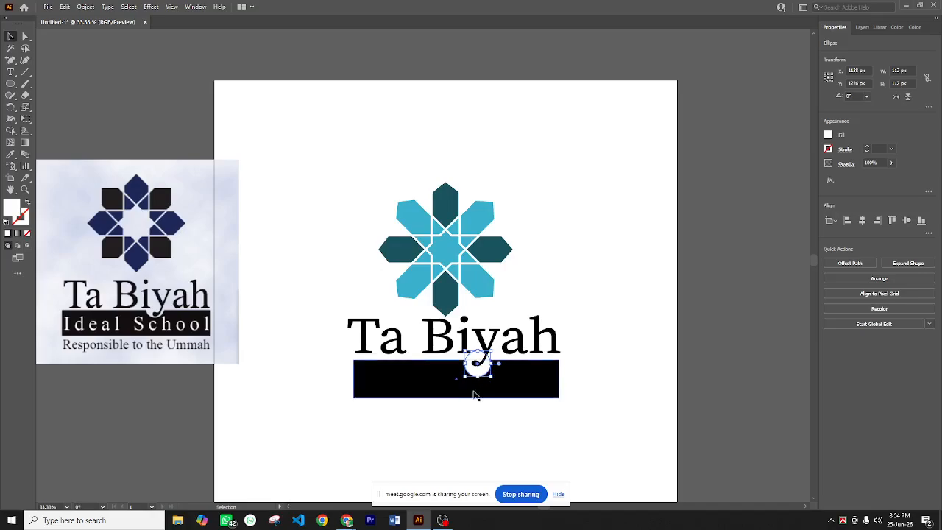
{"action": "key", "text": "Up"}
{"action": "key", "text": "Up"}
{"action": "key", "text": "Up"}
{"action": "key", "text": "Up"}
{"action": "key", "text": "Up"}
{"action": "key", "text": "Up"}
{"action": "key", "text": "Up"}
{"action": "key", "text": "Up"}
{"action": "key", "text": "Up"}
{"action": "key", "text": "Up"}
{"action": "key", "text": "Up"}
{"action": "key", "text": "Up"}
{"action": "key", "text": "Up"}
{"action": "key", "text": "Up"}
{"action": "key", "text": "Up"}
{"action": "key", "text": "Up"}
{"action": "key", "text": "Up"}
{"action": "key", "text": "Up"}
{"action": "key", "text": "Up"}
{"action": "key", "text": "Up"}
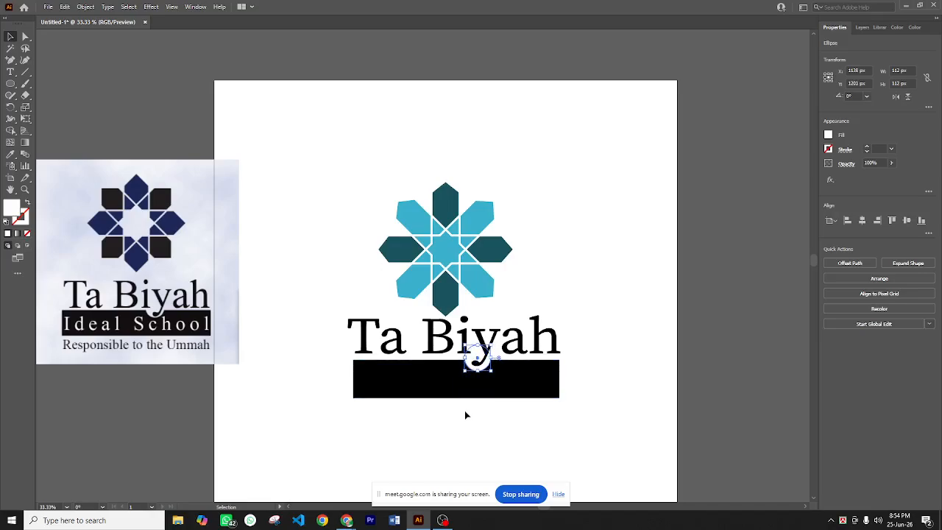
{"action": "left_click", "coordinate": [465, 415]}
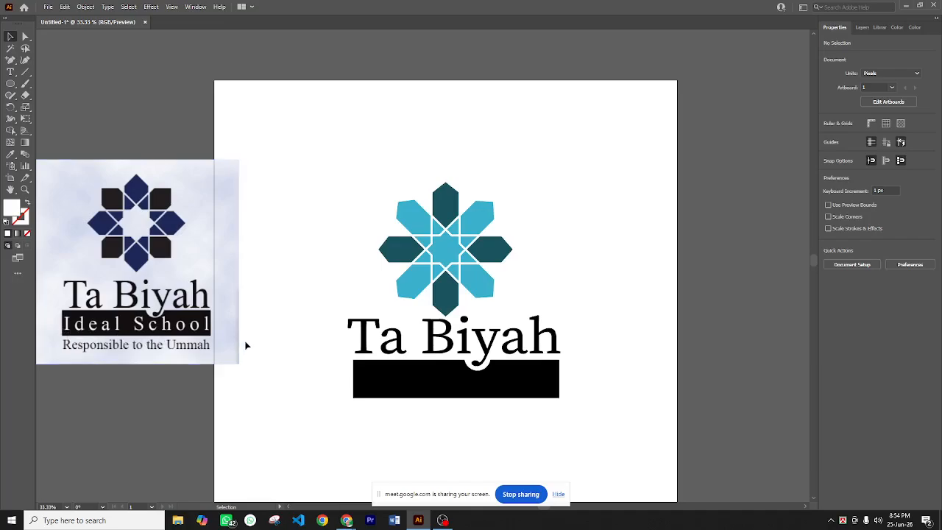
{"action": "left_click", "coordinate": [474, 335]}
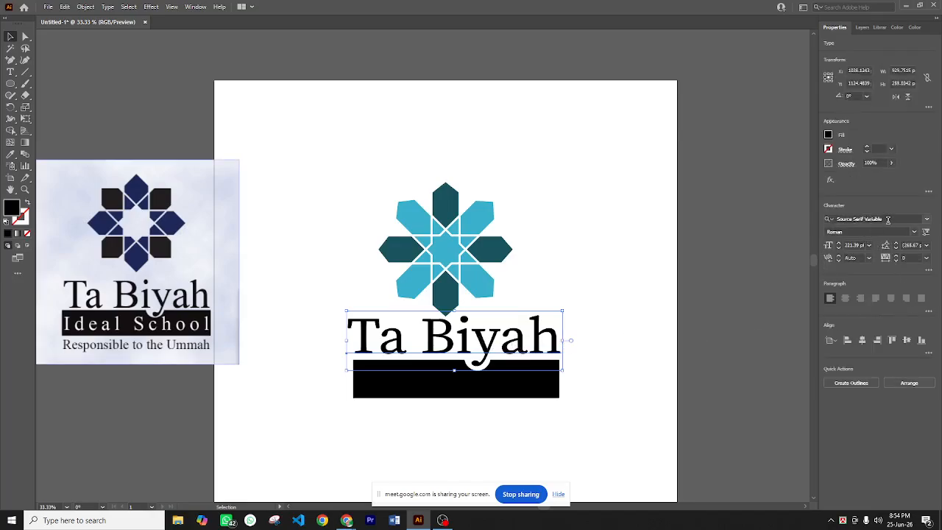
{"action": "left_click", "coordinate": [887, 219]}
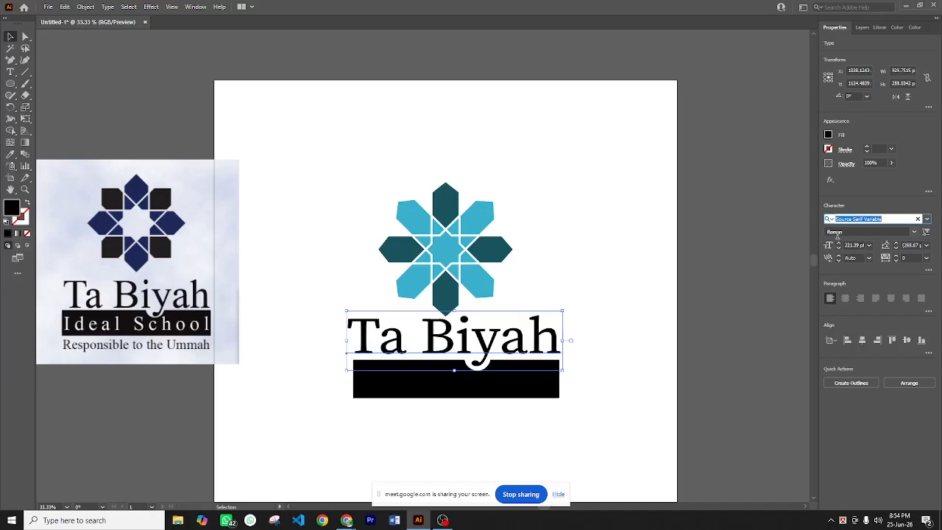
{"action": "left_click", "coordinate": [576, 354]}
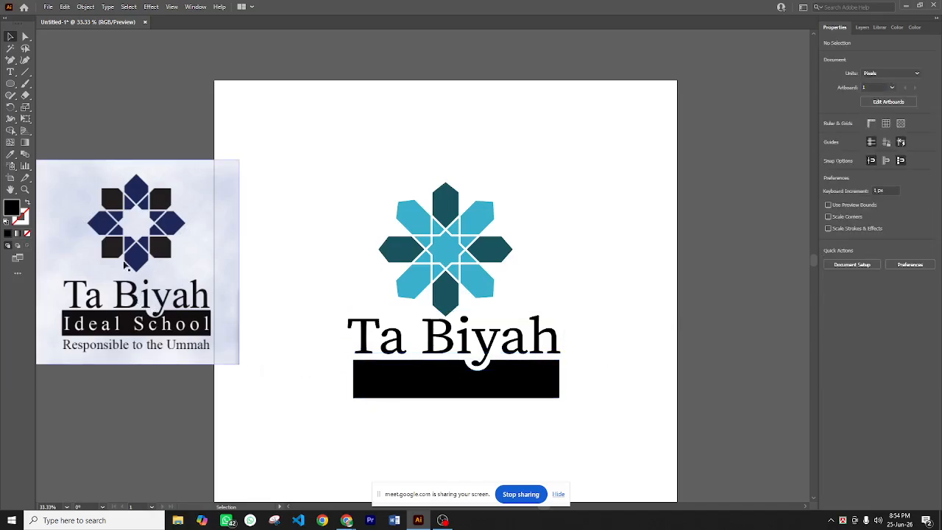
{"action": "left_click", "coordinate": [484, 371]}
{"action": "left_click", "coordinate": [485, 431]}
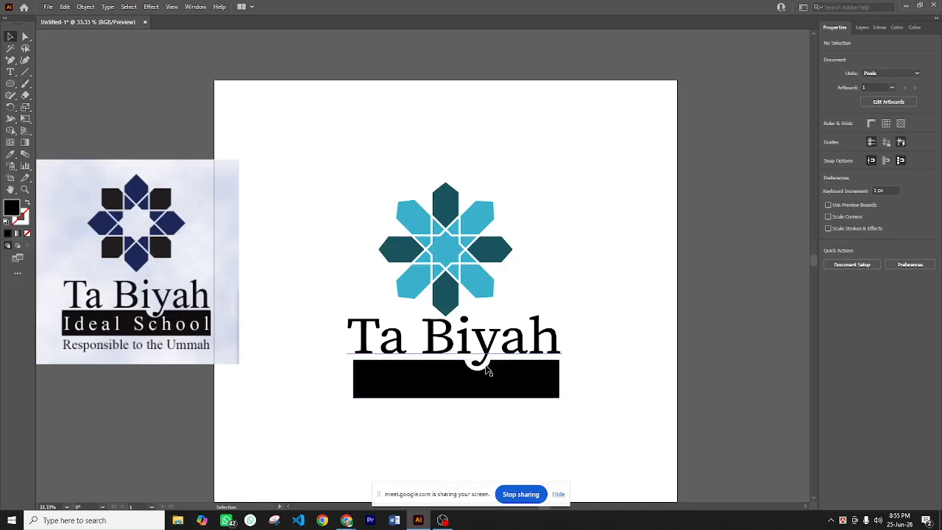
Move the whole logo off the artboard's upper-right corner and delete the reference logo image
{"action": "left_click_drag", "start_coordinate": [574, 432], "coordinate": [441, 276]}
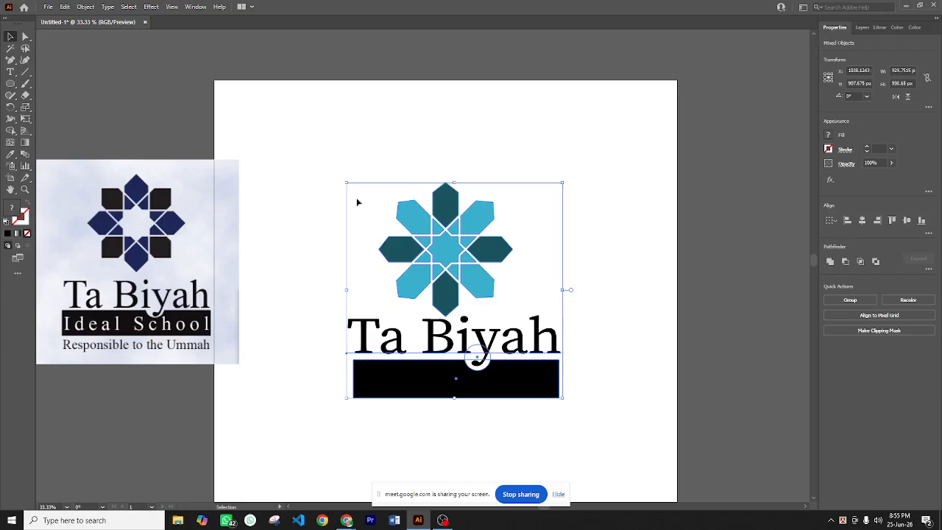
{"action": "left_click_drag", "start_coordinate": [442, 251], "coordinate": [755, 132]}
{"action": "left_click", "coordinate": [120, 223]}
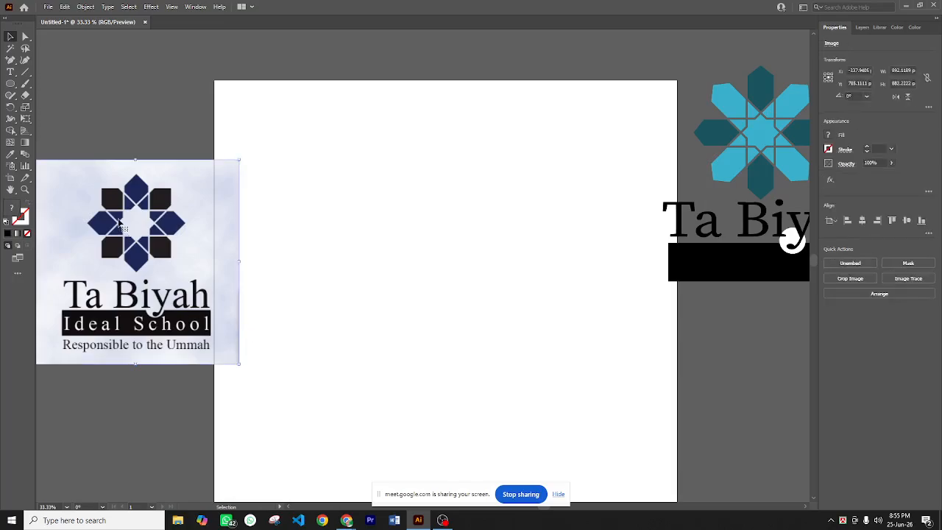
{"action": "key", "text": "Delete"}
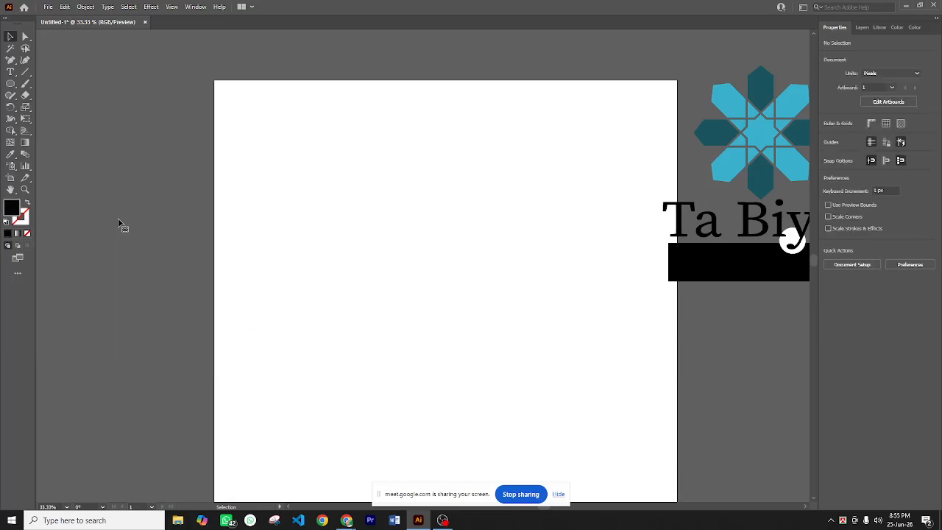
Move the emblem, lettering and black bar back onto the artboard, centred near its upper edge
{"action": "left_click", "coordinate": [49, 6]}
{"action": "left_click", "coordinate": [345, 214]}
{"action": "left_click_drag", "start_coordinate": [638, 62], "coordinate": [807, 326]}
{"action": "left_click_drag", "start_coordinate": [731, 140], "coordinate": [405, 145]}
{"action": "left_click", "coordinate": [446, 326]}
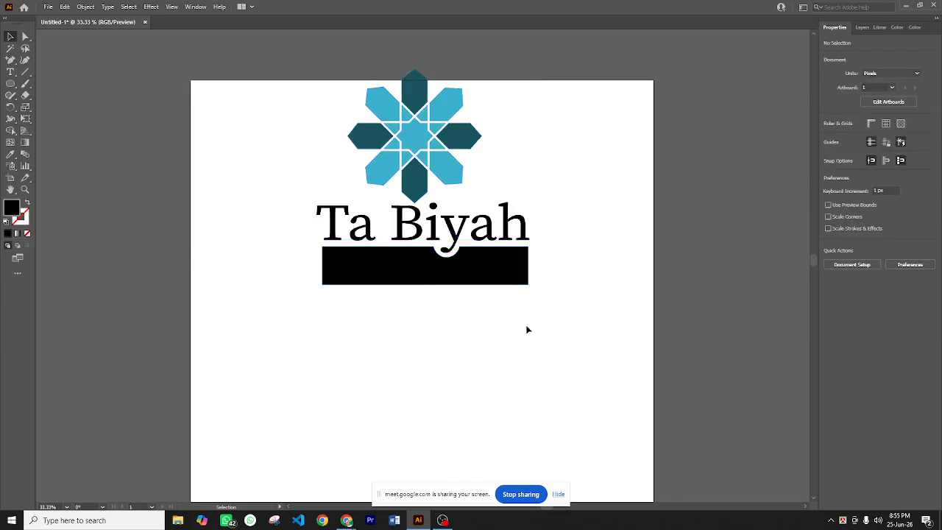
Expand the "Ta Biyah" text, the white circle and the black bar into plain shapes
{"action": "left_click_drag", "start_coordinate": [566, 310], "coordinate": [314, 213]}
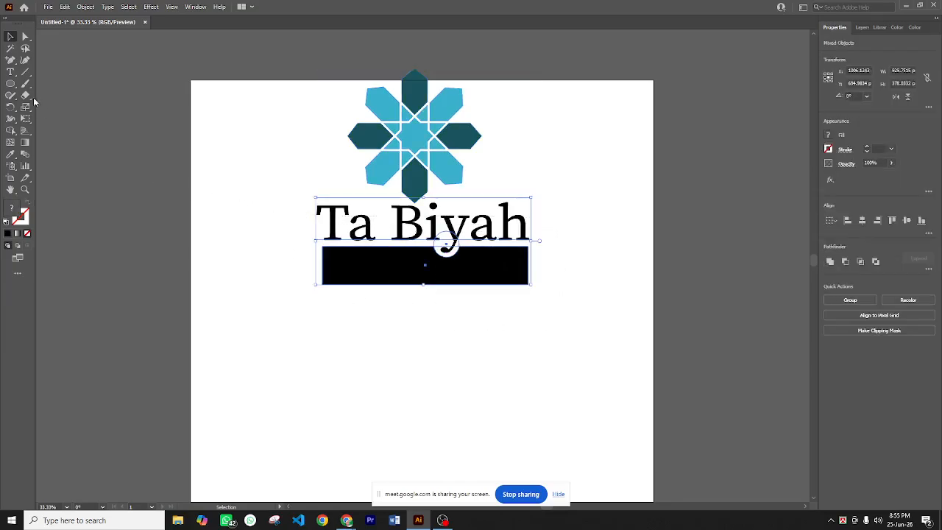
{"action": "left_click", "coordinate": [91, 6]}
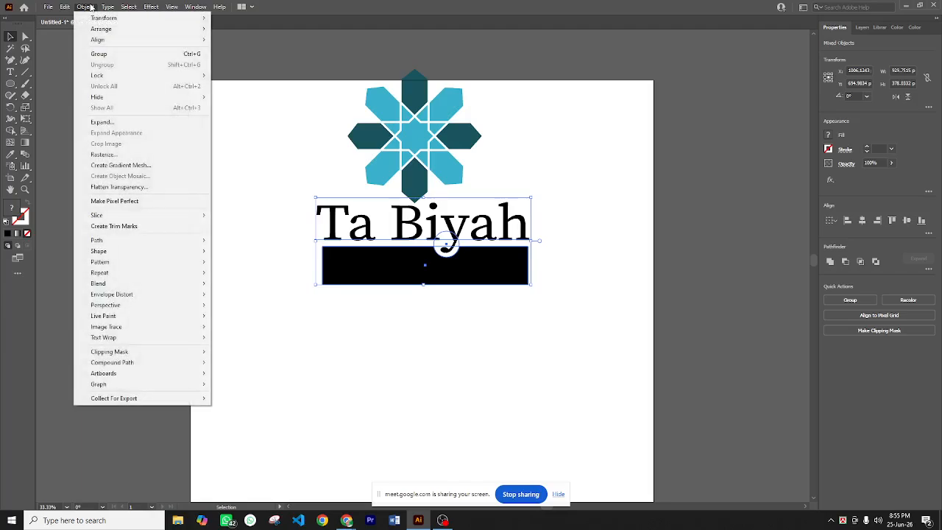
{"action": "left_click", "coordinate": [99, 122]}
{"action": "left_click", "coordinate": [428, 320]}
{"action": "left_click", "coordinate": [412, 330]}
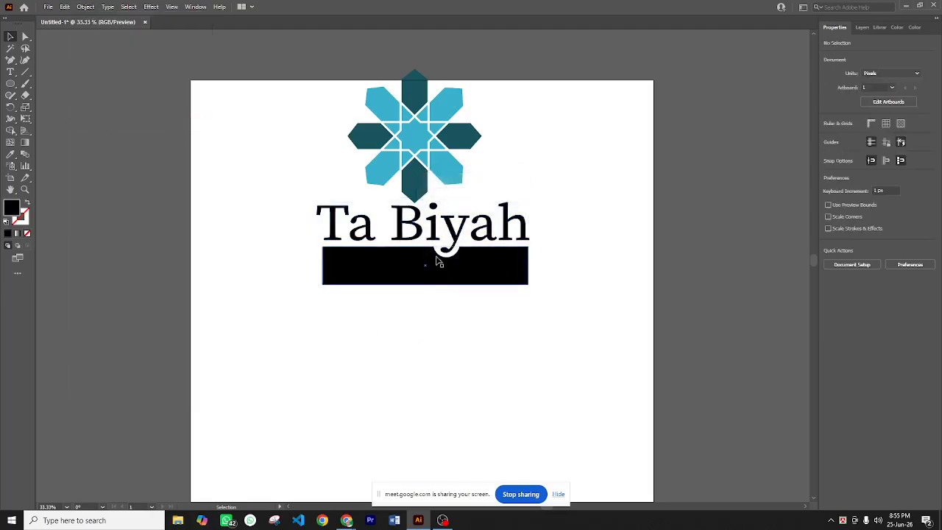
Cut the white circle around the tail of the y out of the black bar with the Shape Builder tool
{"action": "left_click_drag", "start_coordinate": [287, 175], "coordinate": [536, 321]}
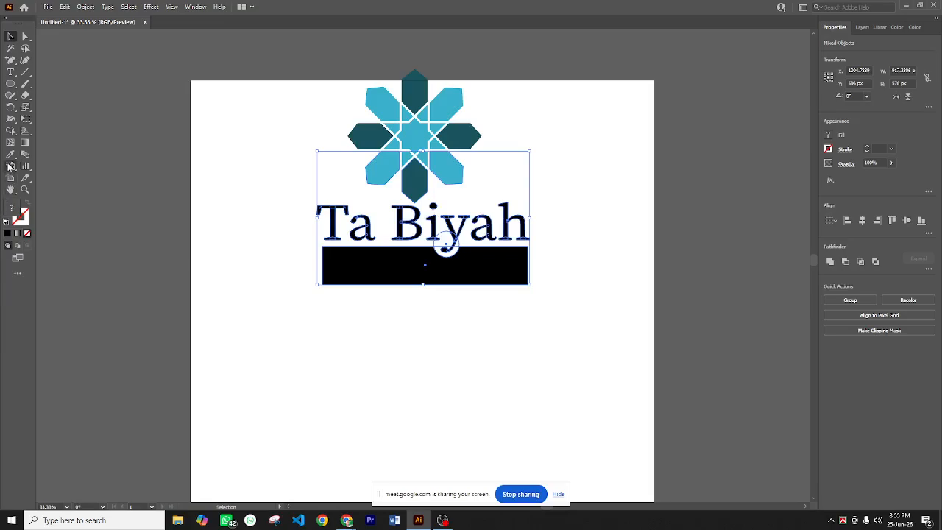
{"action": "left_click", "coordinate": [12, 133]}
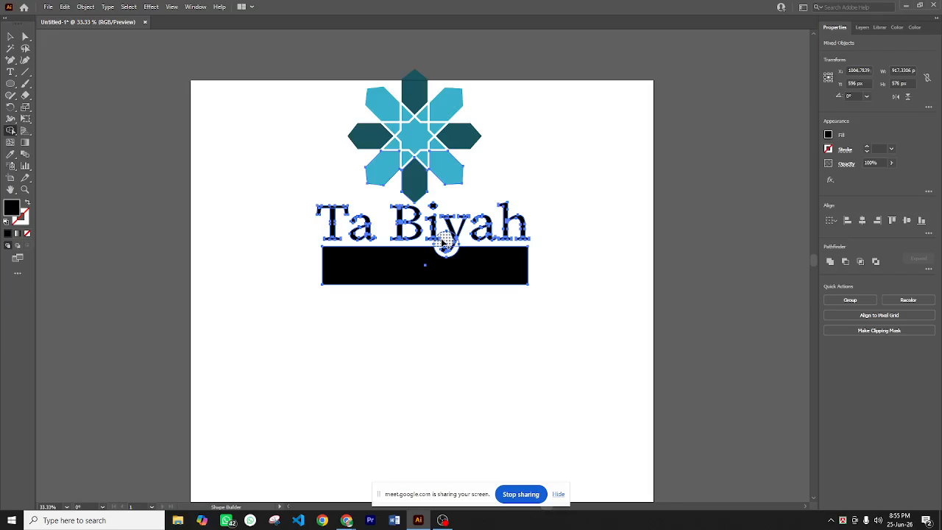
{"action": "left_click_drag", "start_coordinate": [446, 240], "coordinate": [444, 254]}
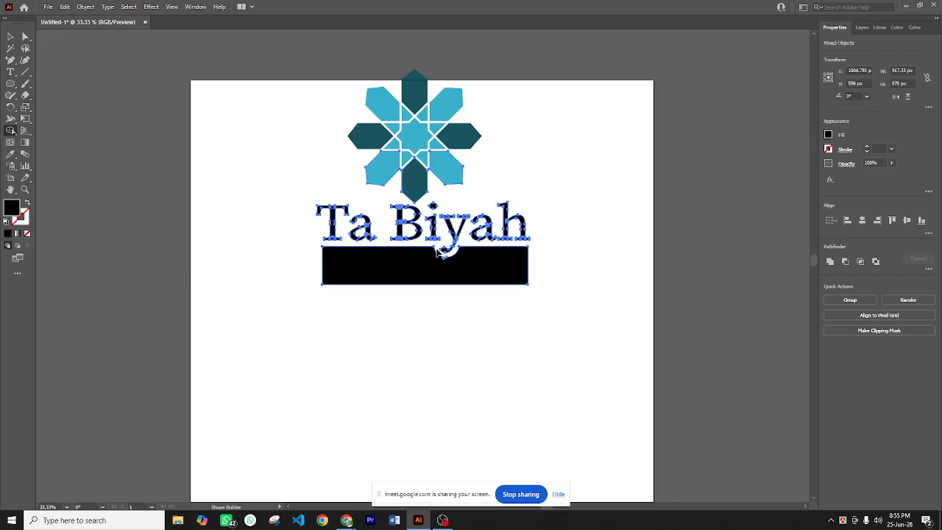
{"action": "left_click", "coordinate": [10, 36]}
{"action": "left_click", "coordinate": [273, 172]}
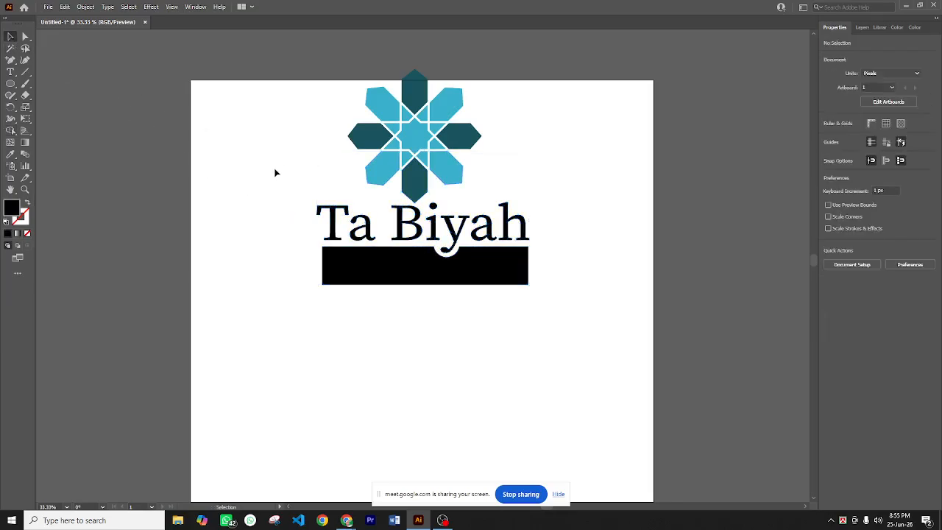
Select the whole logo and shift it about 260 px right and slightly up on the artboard
{"action": "left_click_drag", "start_coordinate": [576, 325], "coordinate": [282, 124]}
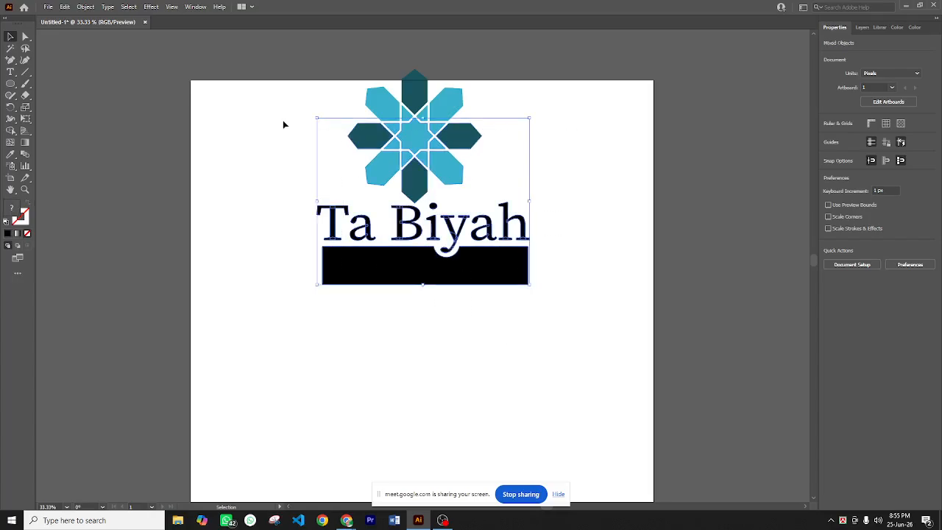
{"action": "left_click", "coordinate": [597, 404]}
{"action": "left_click_drag", "start_coordinate": [569, 330], "coordinate": [276, 95]}
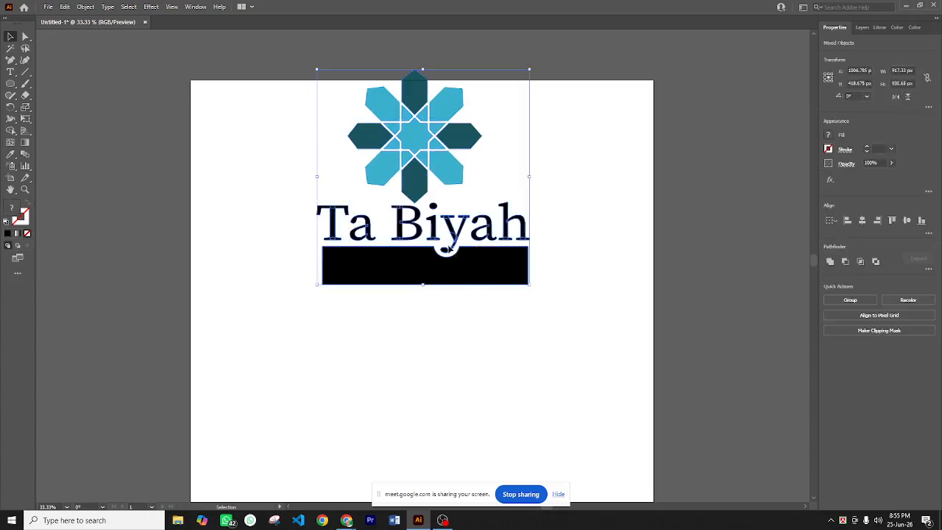
{"action": "left_click_drag", "start_coordinate": [423, 148], "coordinate": [483, 159]}
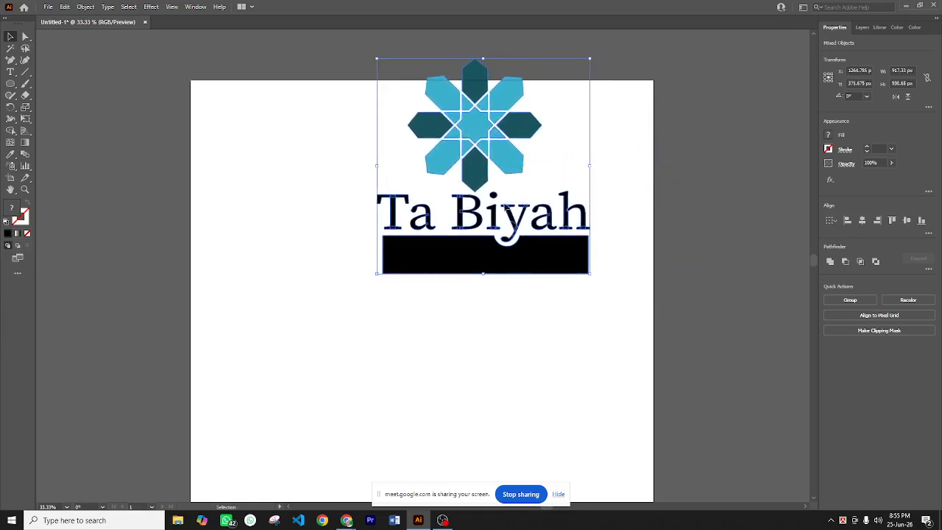
{"action": "left_click", "coordinate": [480, 295]}
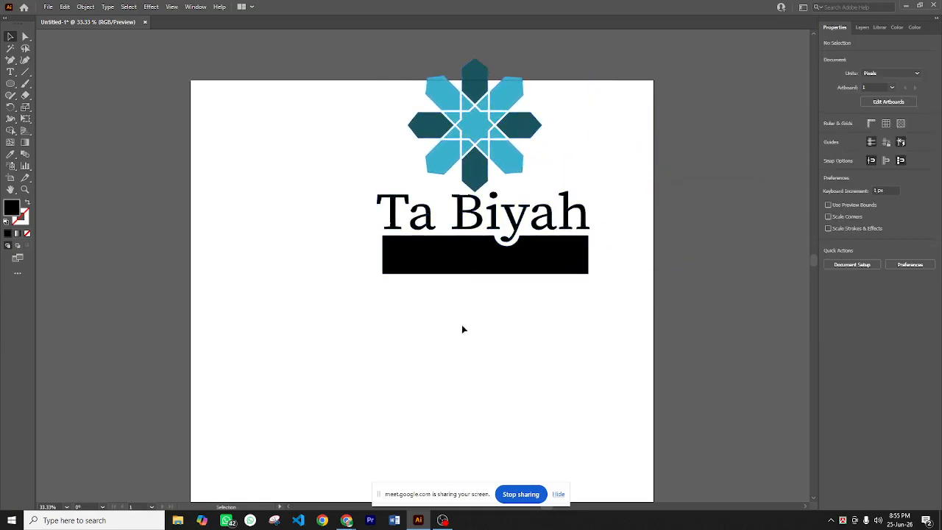
Scale the whole logo down to about two thirds and fit it into the artboard's upper-right corner
{"action": "key", "text": "ctrl+a"}
{"action": "left_click_drag", "start_coordinate": [478, 131], "coordinate": [549, 153]}
{"action": "left_click_drag", "start_coordinate": [444, 297], "coordinate": [515, 224]}
{"action": "left_click", "coordinate": [502, 105]}
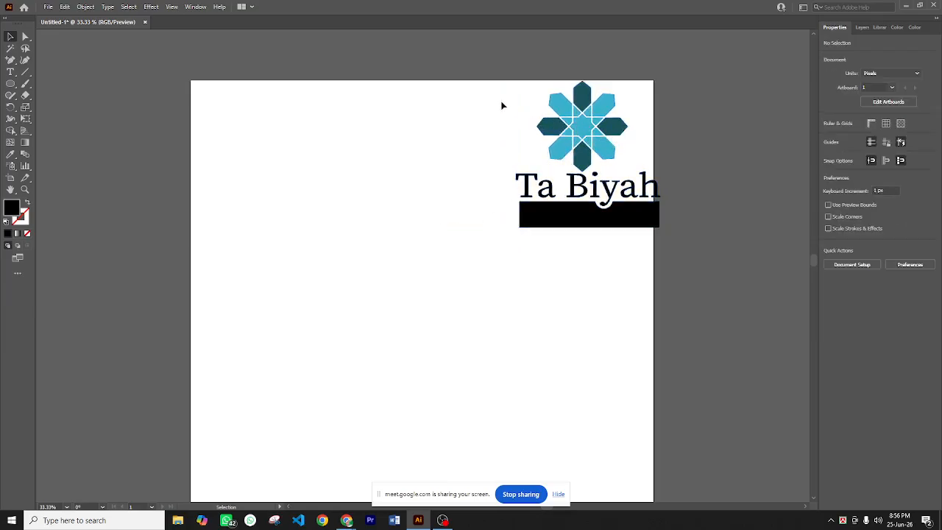
{"action": "left_click_drag", "start_coordinate": [503, 105], "coordinate": [744, 261]}
{"action": "left_click_drag", "start_coordinate": [583, 111], "coordinate": [573, 112]}
{"action": "left_click", "coordinate": [446, 227]}
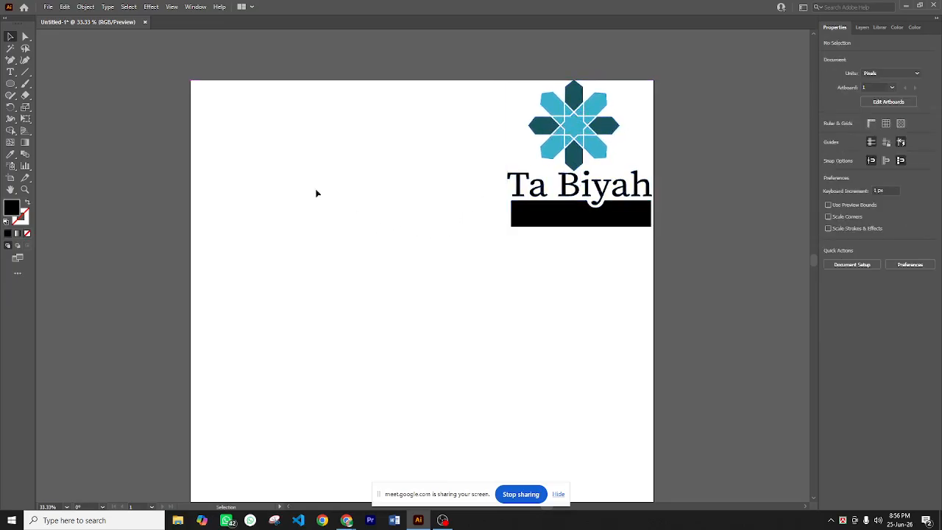
Place images.png, the Hammer's Gym logo, about 1283 px wide over the artboard's upper-left corner
{"action": "left_click", "coordinate": [48, 6]}
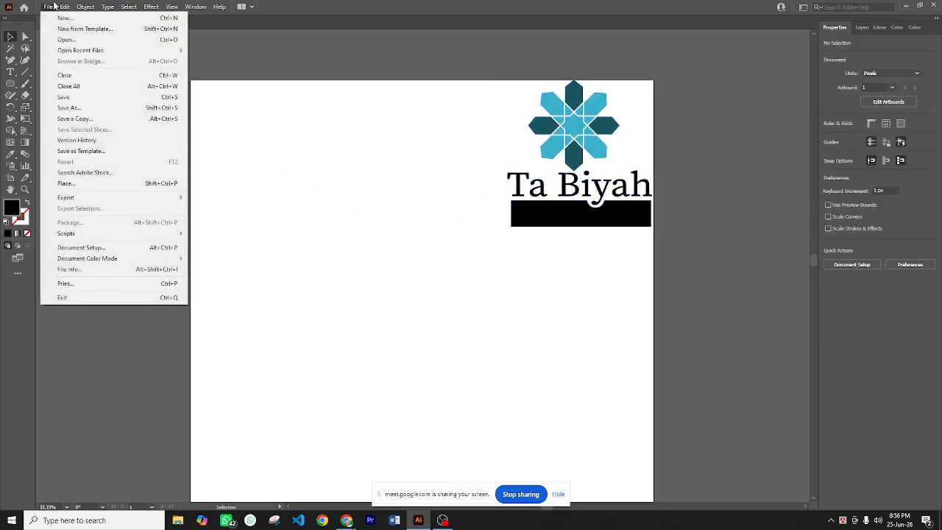
{"action": "left_click", "coordinate": [78, 184]}
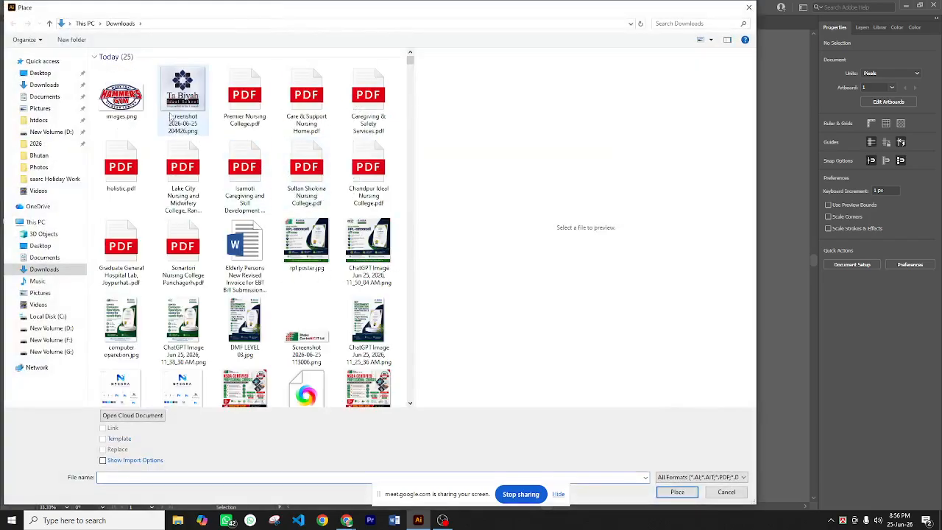
{"action": "left_click", "coordinate": [144, 111]}
{"action": "left_click", "coordinate": [688, 495]}
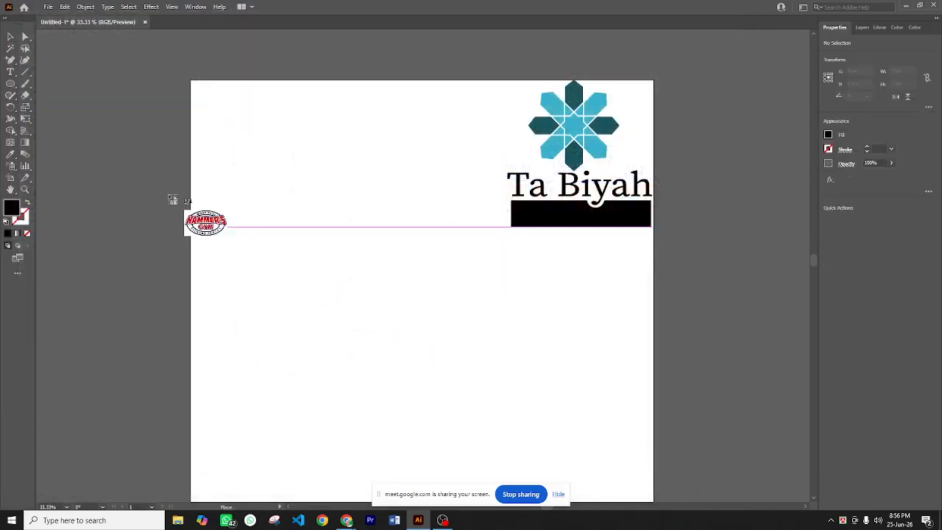
{"action": "left_click_drag", "start_coordinate": [352, 364], "coordinate": [350, 362]}
{"action": "left_click_drag", "start_coordinate": [246, 236], "coordinate": [263, 162]}
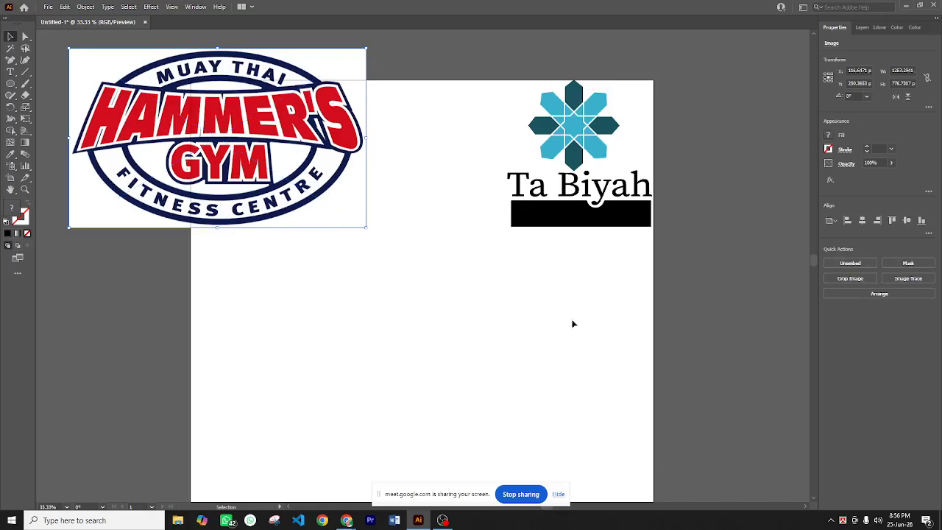
{"action": "left_click", "coordinate": [445, 315]}
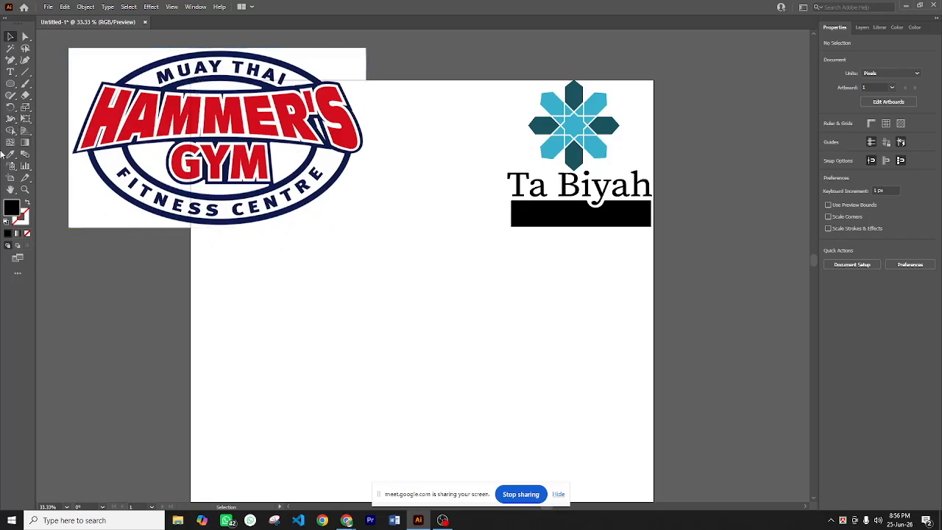
Draw an ellipse about 976 × 474 px in the artboard's empty lower area and swap its black fill to the stroke
{"action": "left_click_drag", "start_coordinate": [10, 83], "coordinate": [64, 101]}
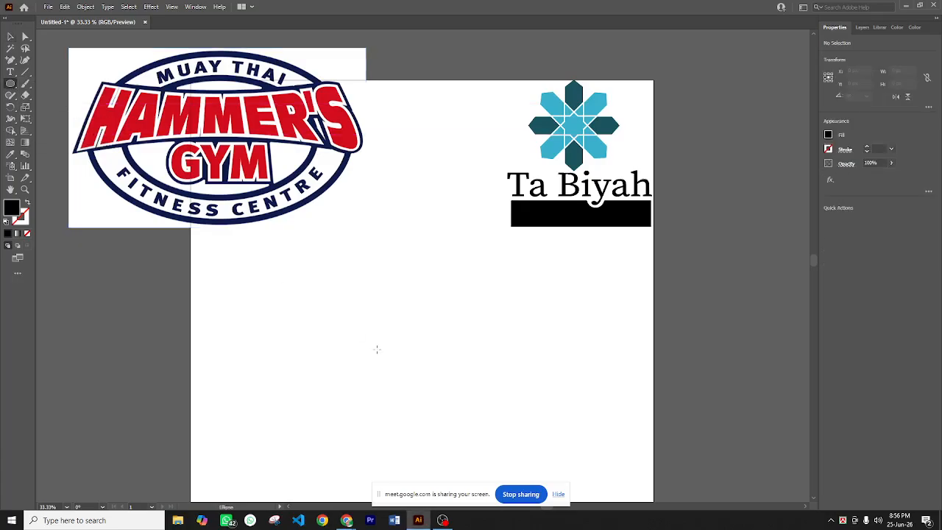
{"action": "left_click_drag", "start_coordinate": [271, 301], "coordinate": [498, 411]}
{"action": "left_click", "coordinate": [10, 36]}
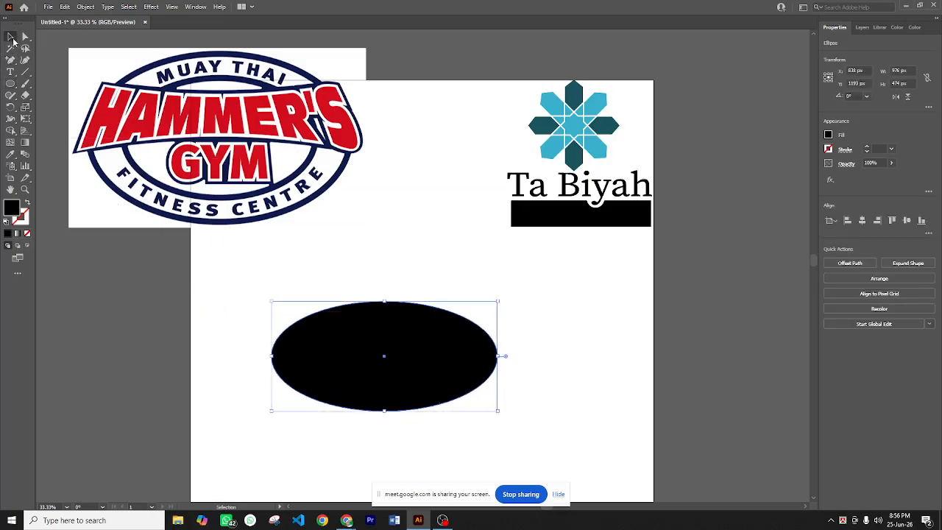
{"action": "left_click", "coordinate": [27, 202]}
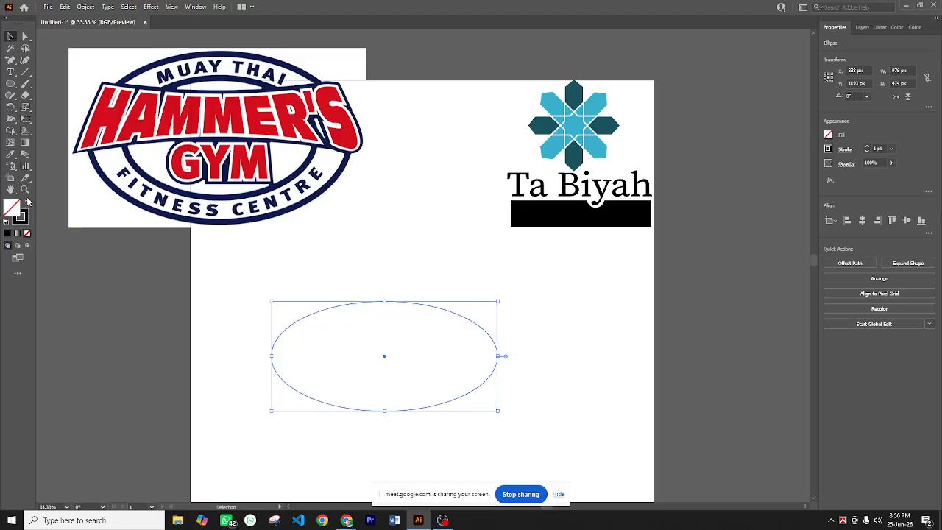
Set the ellipse's stroke weight to 42 pt and stretch the ellipse downward to about 529 px high
{"action": "left_click", "coordinate": [867, 148]}
{"action": "left_click", "coordinate": [867, 147]}
{"action": "left_click", "coordinate": [867, 147]}
{"action": "left_click", "coordinate": [867, 147]}
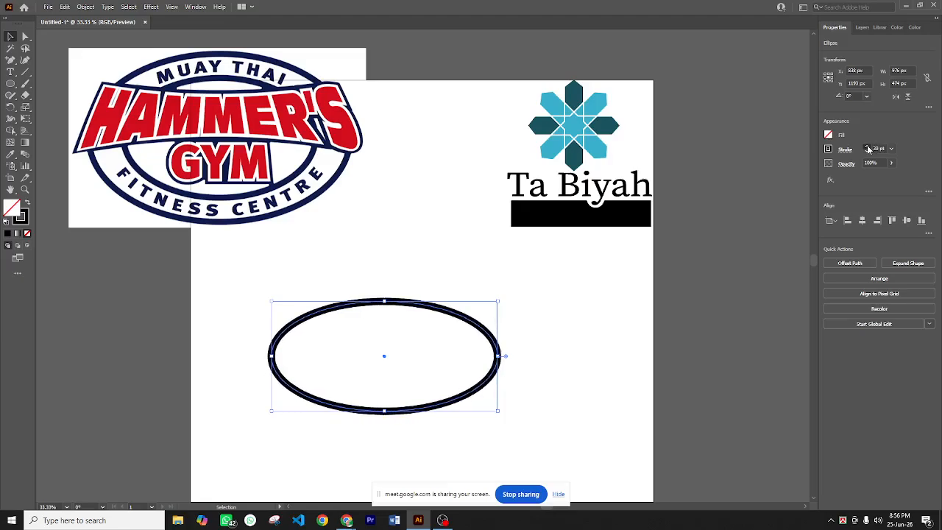
{"action": "left_click", "coordinate": [867, 148]}
{"action": "left_click", "coordinate": [867, 147]}
{"action": "left_click", "coordinate": [867, 148]}
{"action": "left_click", "coordinate": [866, 147]}
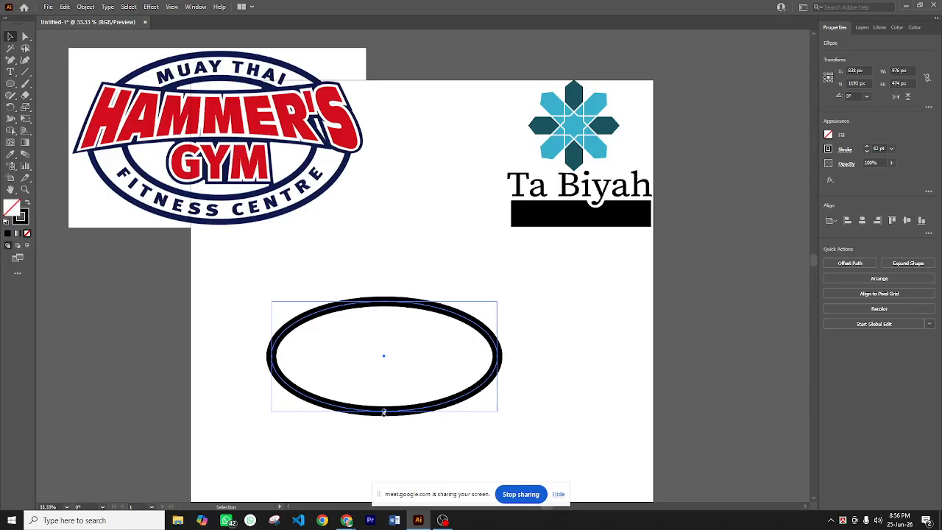
{"action": "left_click_drag", "start_coordinate": [383, 412], "coordinate": [383, 424]}
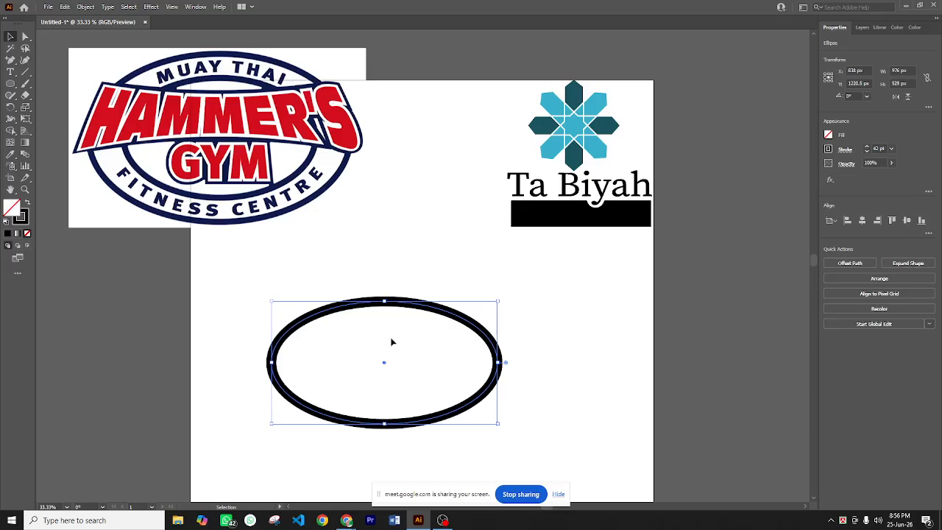
Duplicate the outlined ellipse and move the copy over the original, slightly up and to the right
{"action": "key", "text": "a"}
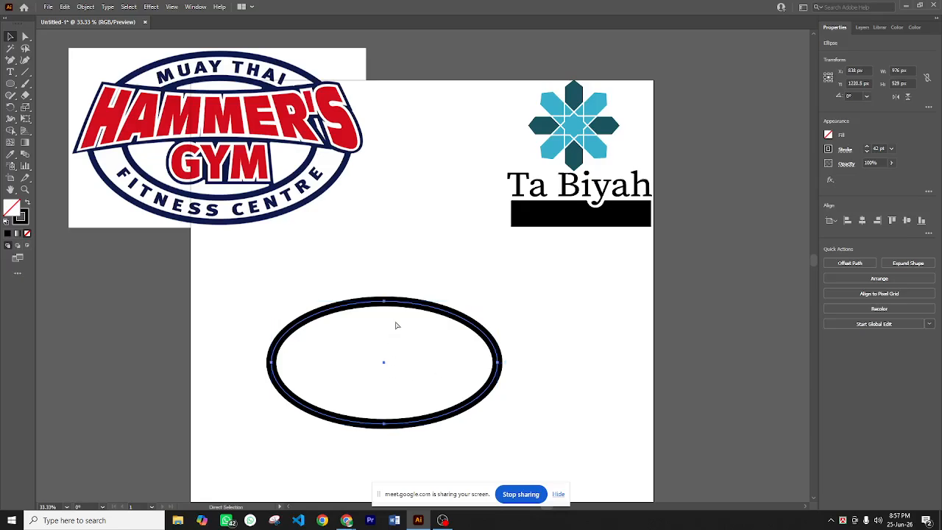
{"action": "key", "text": "ctrl+c"}
{"action": "key", "text": "ctrl+v"}
{"action": "key", "text": "v"}
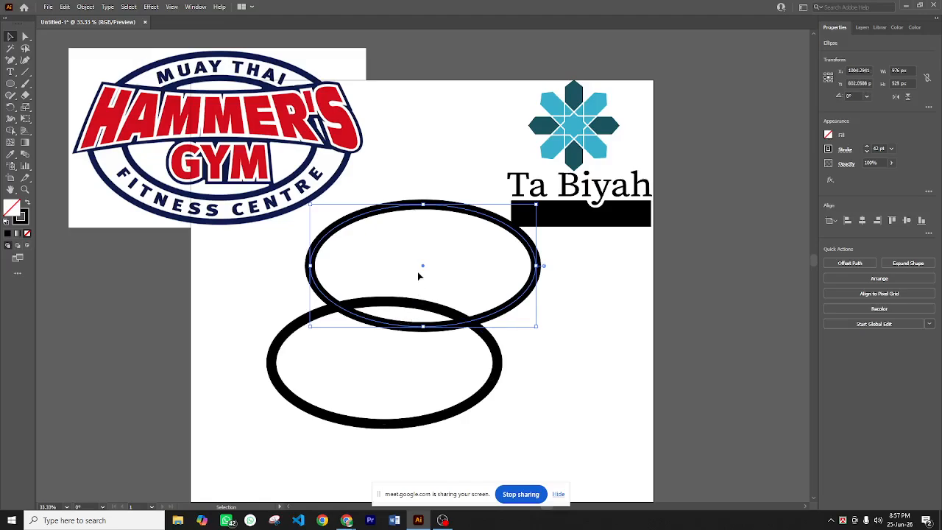
{"action": "left_click_drag", "start_coordinate": [423, 268], "coordinate": [389, 356]}
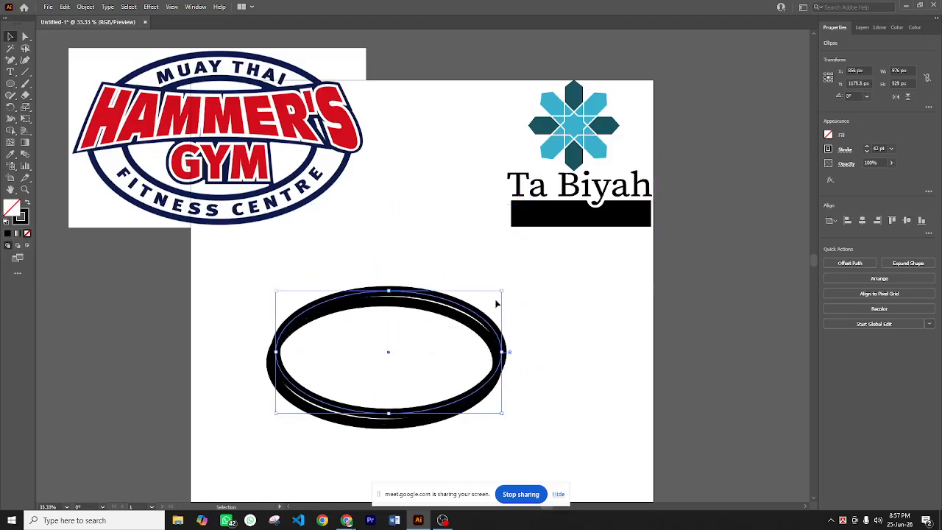
Enlarge the copied ellipse to about 1510 × 819 px and centre it around the original ellipse
{"action": "left_click_drag", "start_coordinate": [502, 290], "coordinate": [557, 252]}
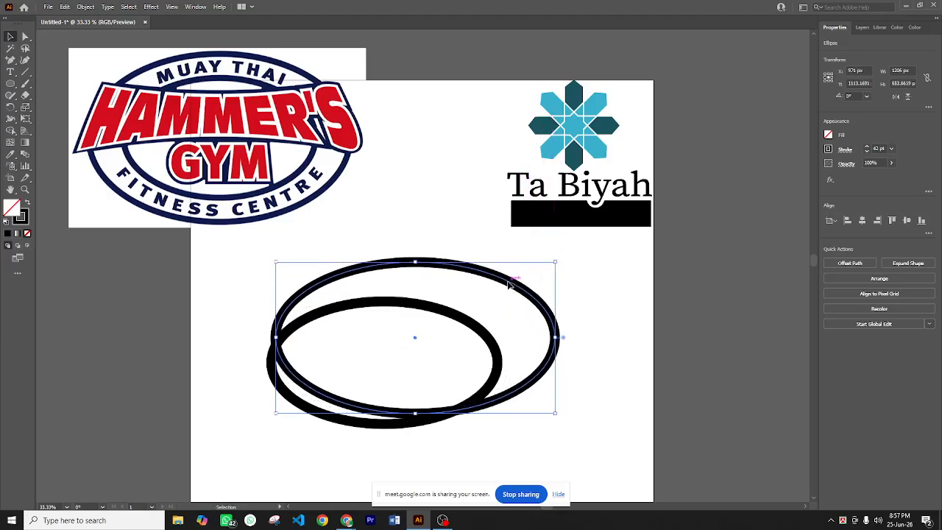
{"action": "left_click_drag", "start_coordinate": [510, 285], "coordinate": [480, 310]}
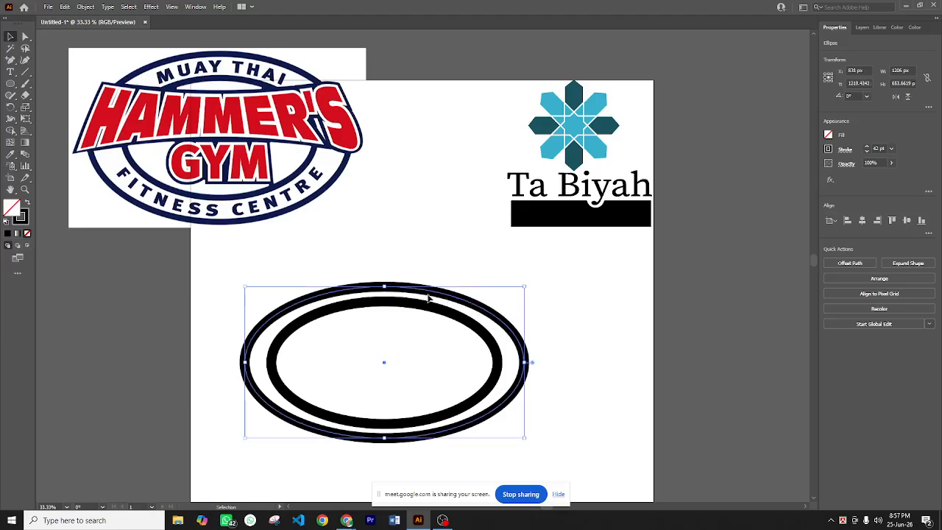
{"action": "left_click_drag", "start_coordinate": [384, 287], "coordinate": [393, 269]}
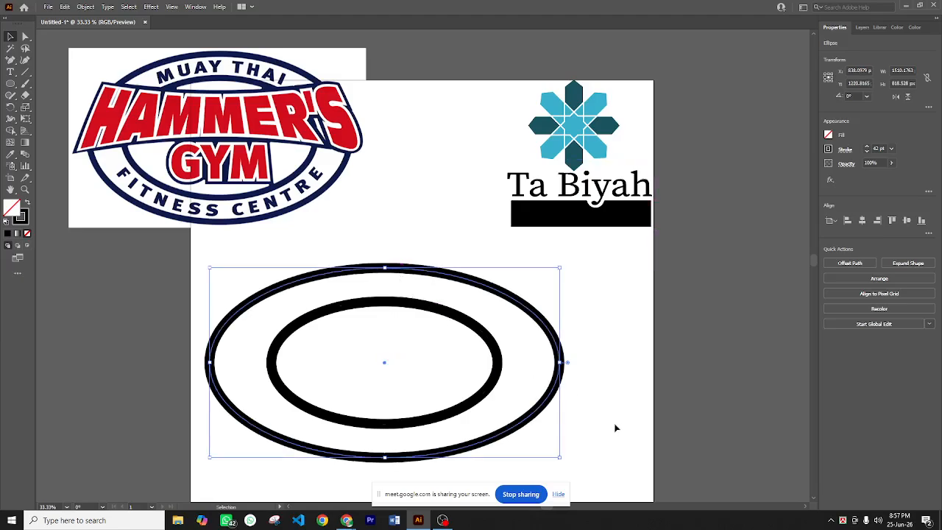
{"action": "left_click", "coordinate": [615, 450]}
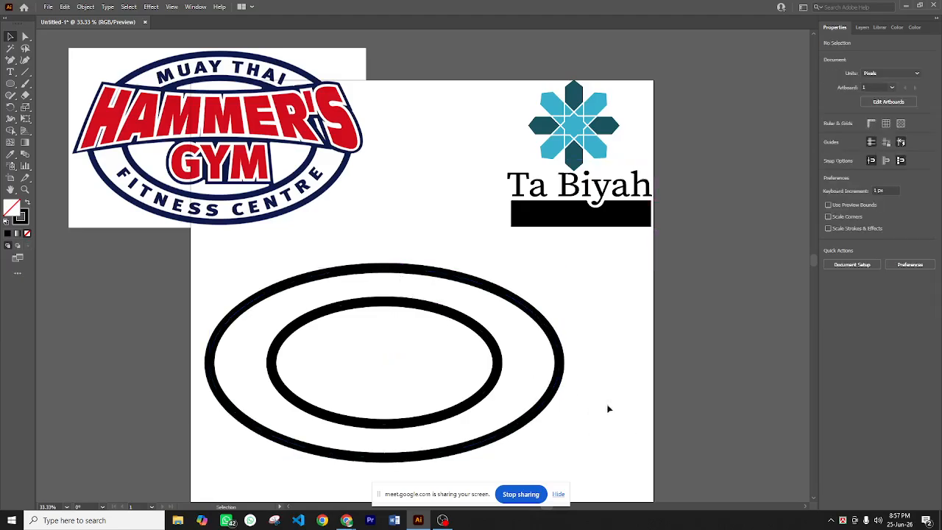
Scale both ellipses down together to about 998 × 518 px and move them toward the artboard's middle
{"action": "left_click", "coordinate": [237, 313]}
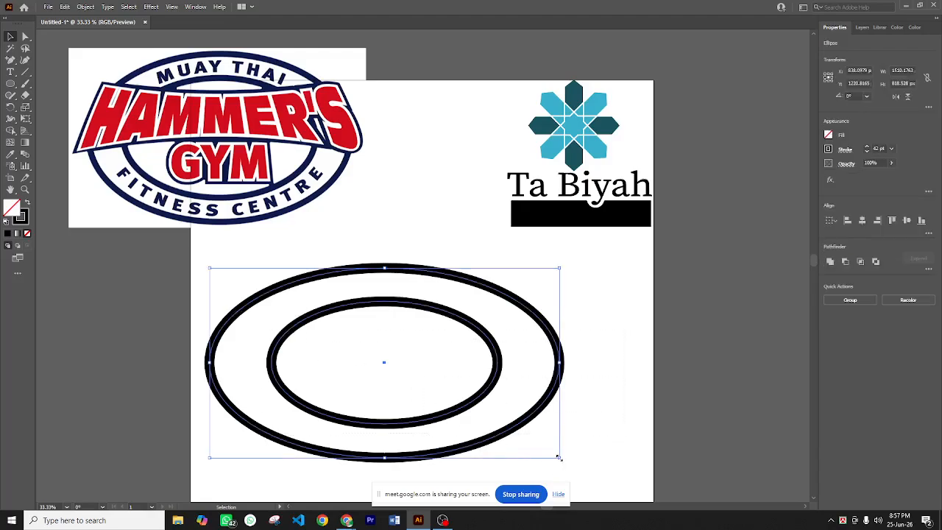
{"action": "left_click_drag", "start_coordinate": [557, 456], "coordinate": [441, 388]}
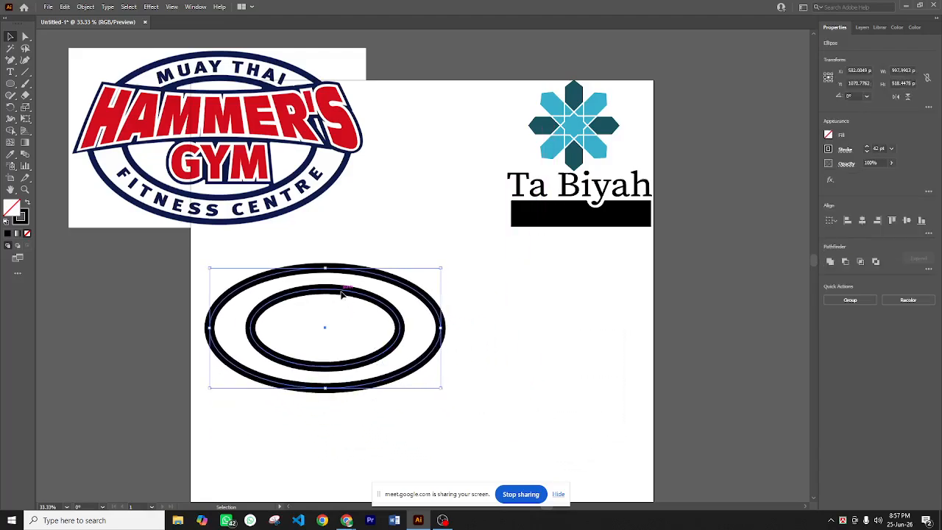
{"action": "left_click_drag", "start_coordinate": [341, 293], "coordinate": [399, 305]}
{"action": "left_click", "coordinate": [503, 418]}
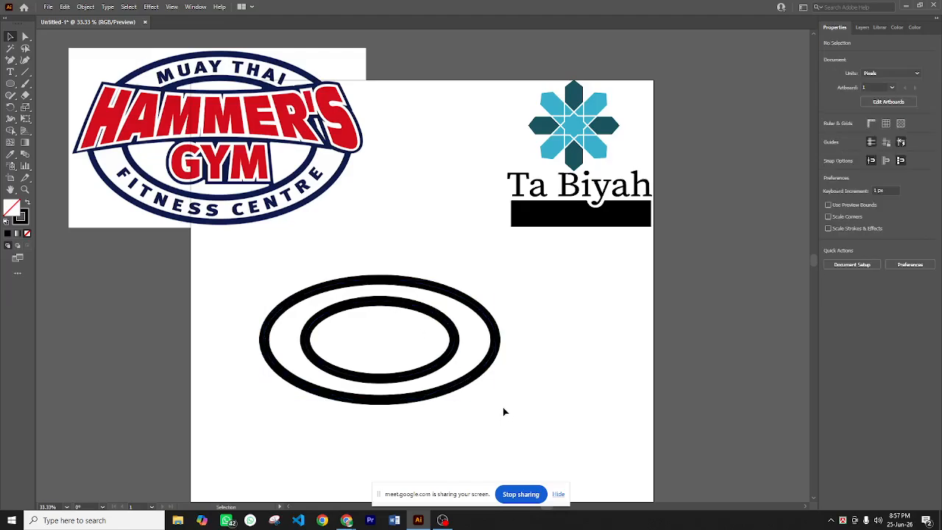
Reduce the stroke weight of both ellipses to 31 pt
{"action": "left_click", "coordinate": [491, 381]}
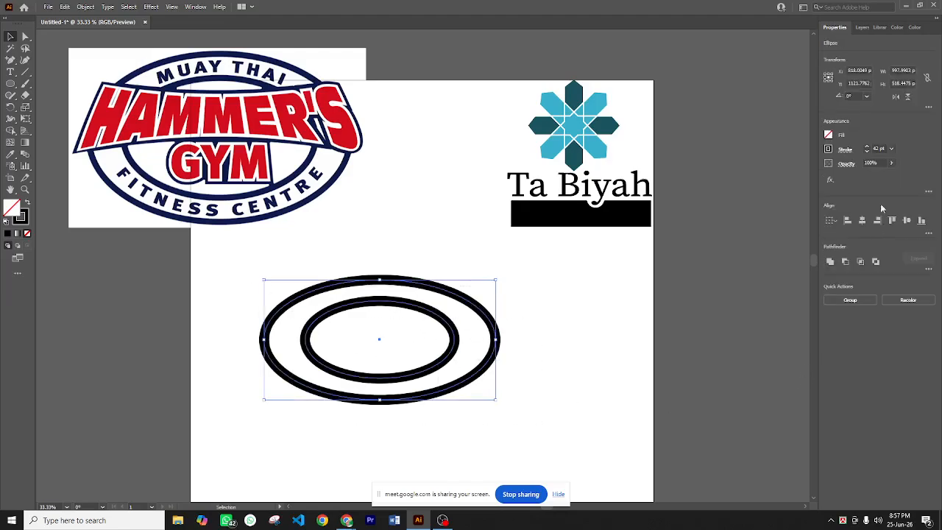
{"action": "left_click", "coordinate": [866, 151]}
{"action": "left_click", "coordinate": [867, 152]}
{"action": "left_click", "coordinate": [867, 152]}
{"action": "left_click", "coordinate": [866, 151]}
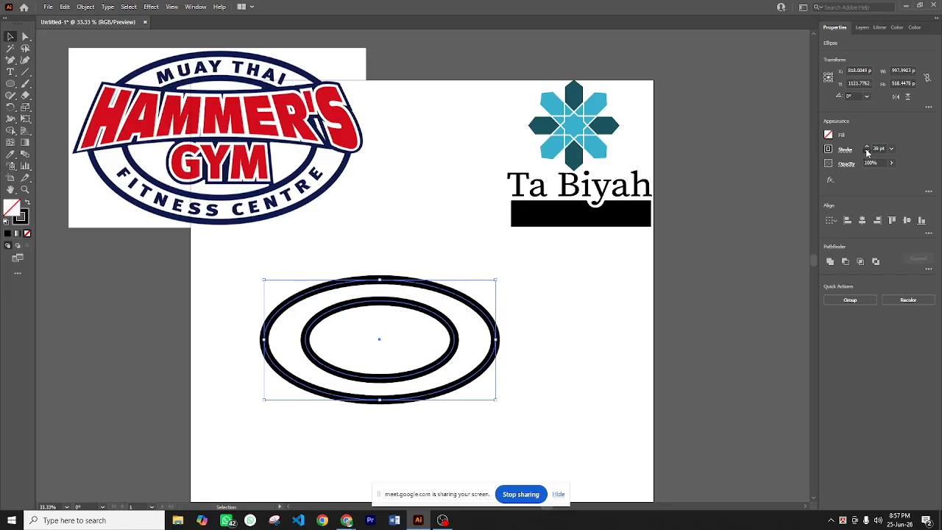
{"action": "left_click", "coordinate": [867, 152]}
{"action": "left_click", "coordinate": [866, 152]}
{"action": "left_click", "coordinate": [867, 151]}
{"action": "left_click", "coordinate": [867, 152]}
{"action": "left_click", "coordinate": [867, 151]}
{"action": "left_click", "coordinate": [867, 152]}
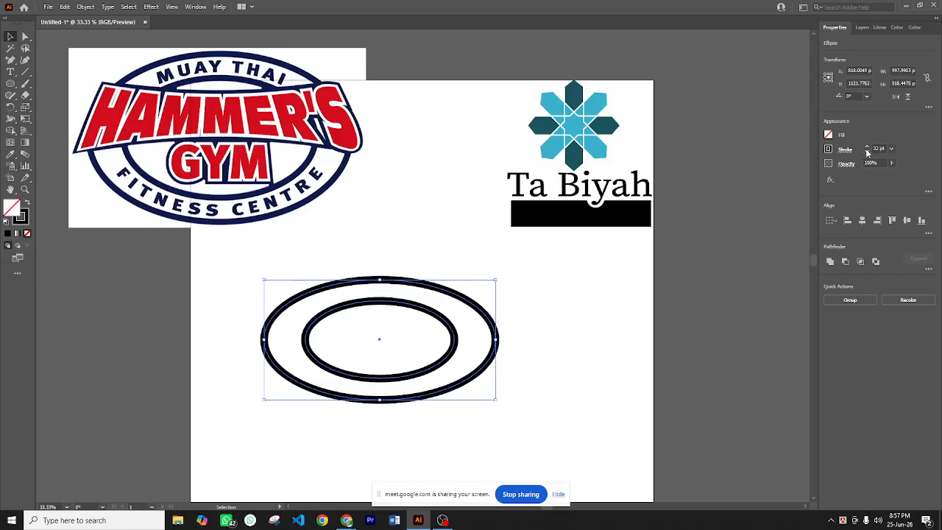
{"action": "left_click", "coordinate": [867, 152]}
{"action": "left_click", "coordinate": [651, 355]}
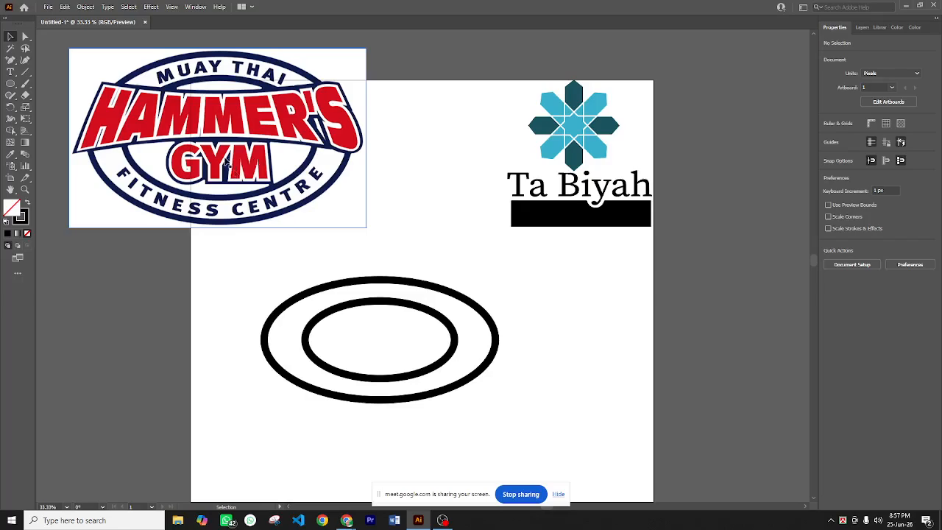
Add the point text HAMMER'S in the empty area beside the ellipses
{"action": "left_click", "coordinate": [11, 71]}
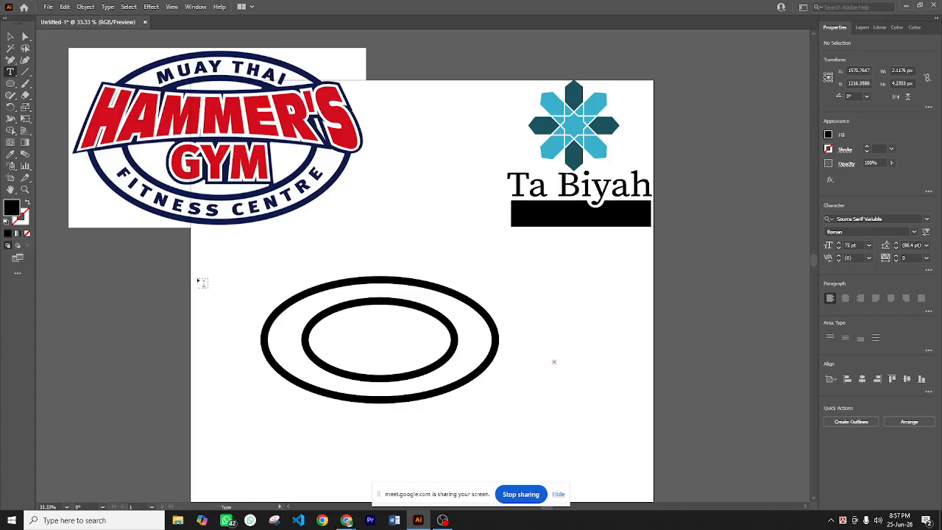
{"action": "key", "text": "shift+x"}
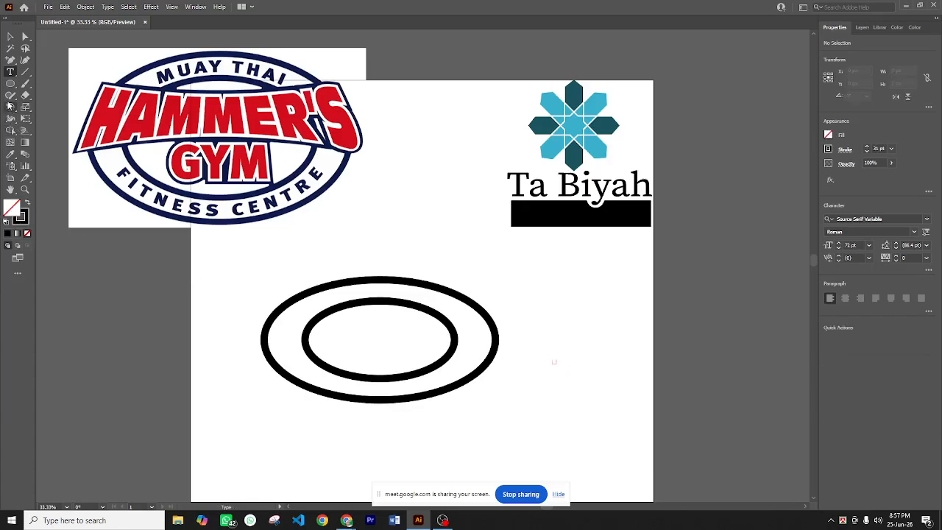
{"action": "left_click", "coordinate": [538, 383]}
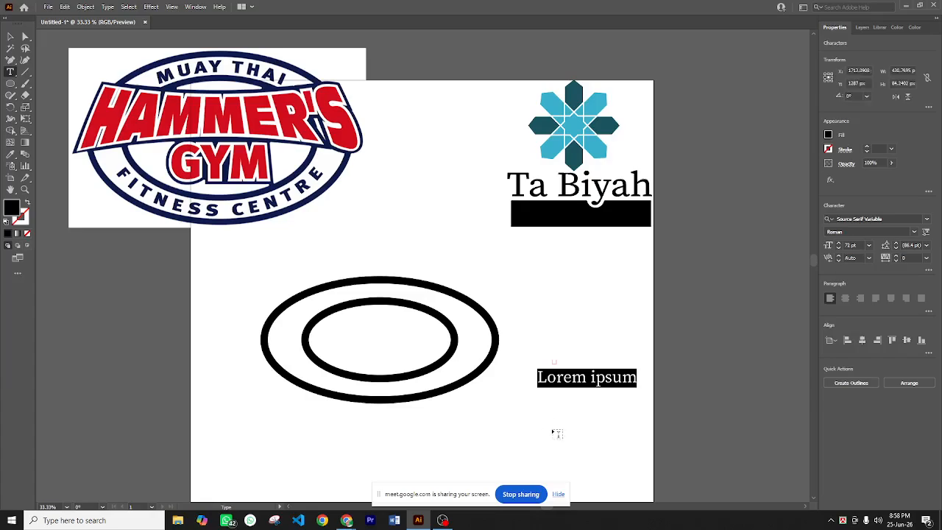
{"action": "type", "text": "b"}
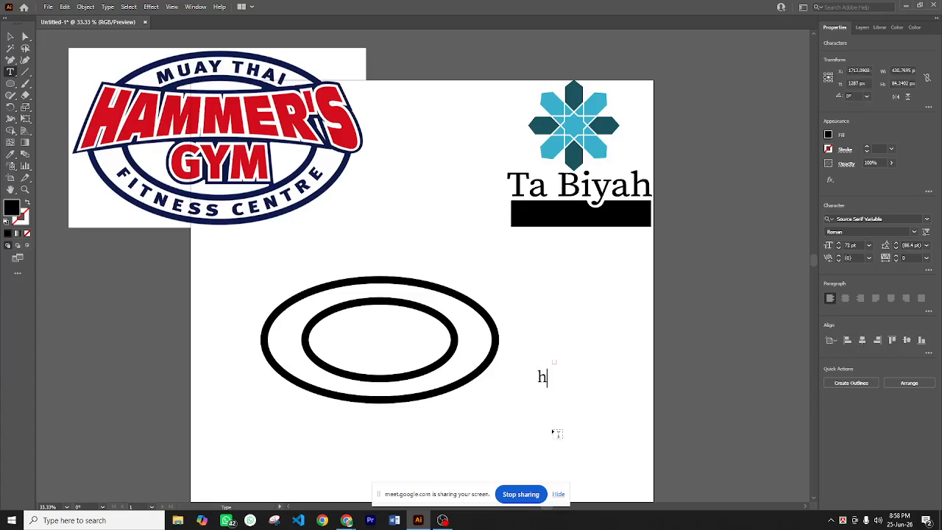
{"action": "key", "text": "BackSpace"}
{"action": "type", "text": "HAMMER"}
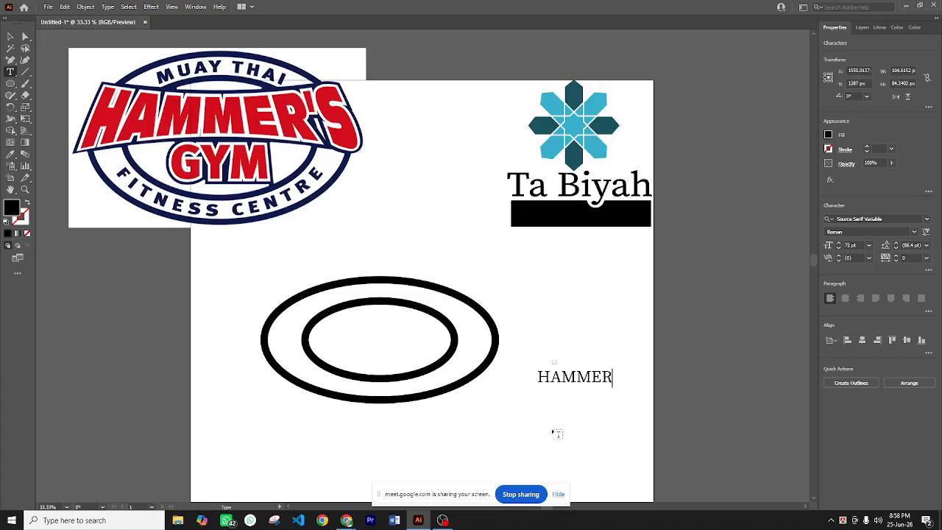
{"action": "type", "text": "'"}
{"action": "type", "text": "S"}
{"action": "left_click", "coordinate": [10, 36]}
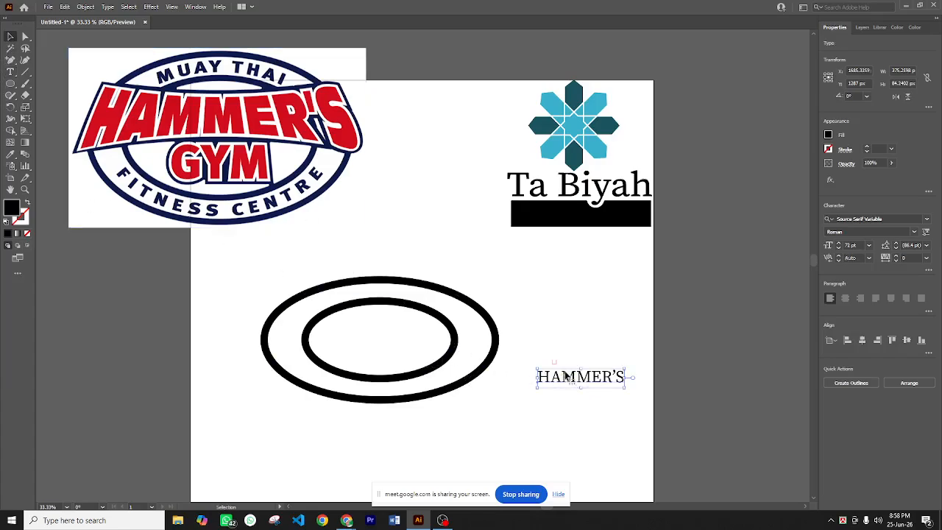
Change the HAMMER'S text's font to Impact
{"action": "left_click", "coordinate": [927, 219]}
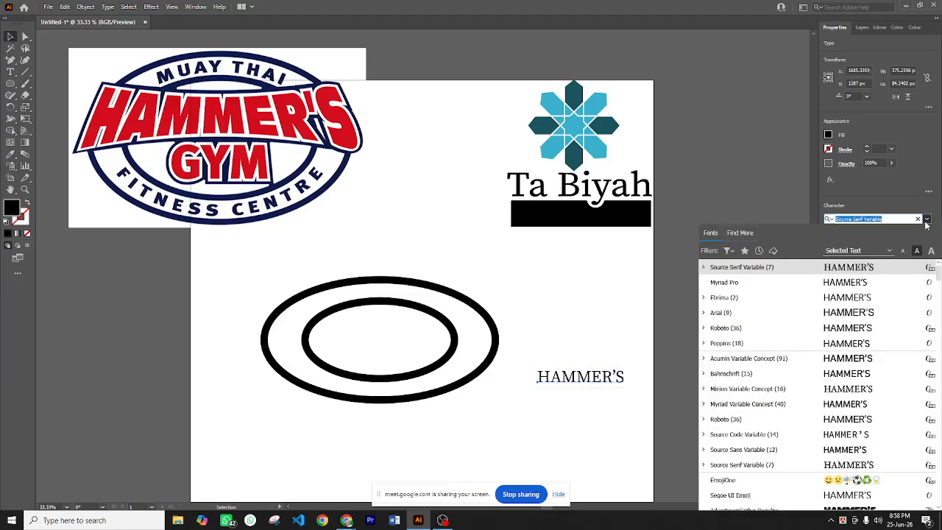
{"action": "scroll", "coordinate": [871, 283], "scroll_direction": "down", "scroll_amount": 2}
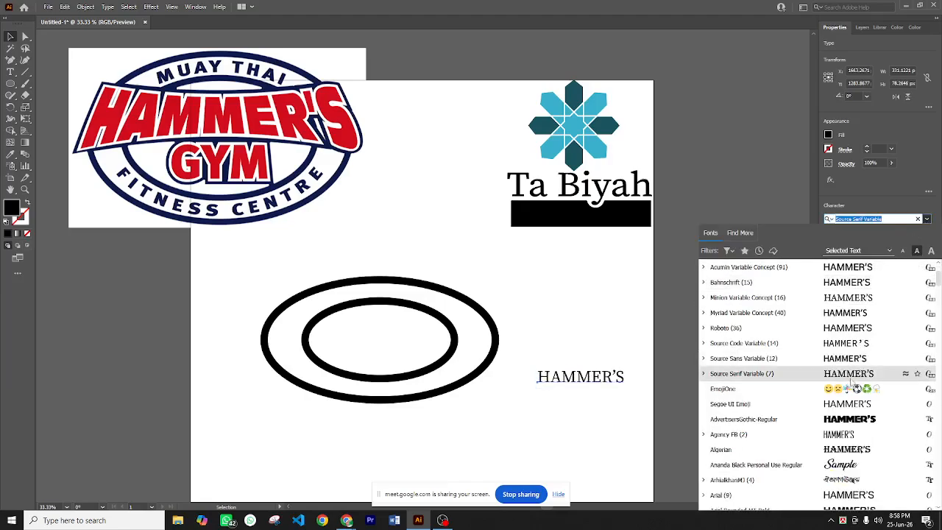
{"action": "scroll", "coordinate": [872, 420], "scroll_direction": "down", "scroll_amount": 2}
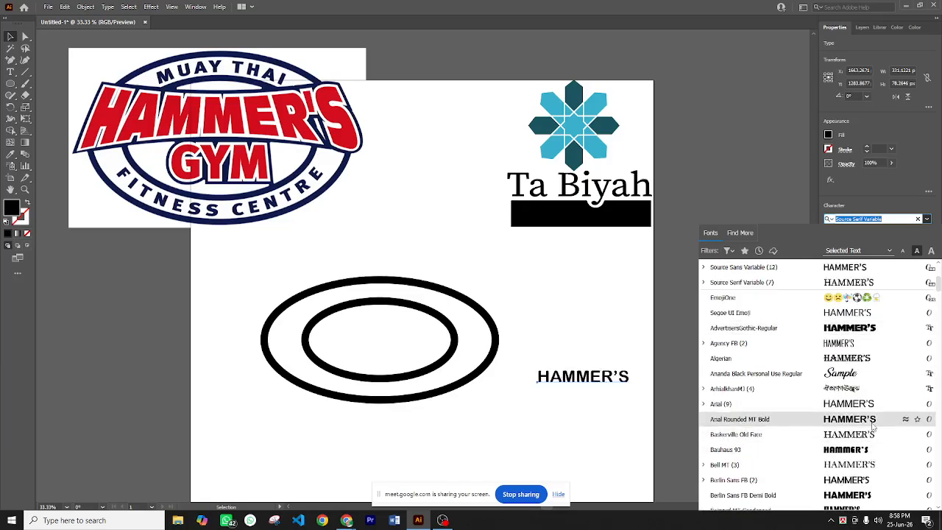
{"action": "scroll", "coordinate": [872, 425], "scroll_direction": "down", "scroll_amount": 1}
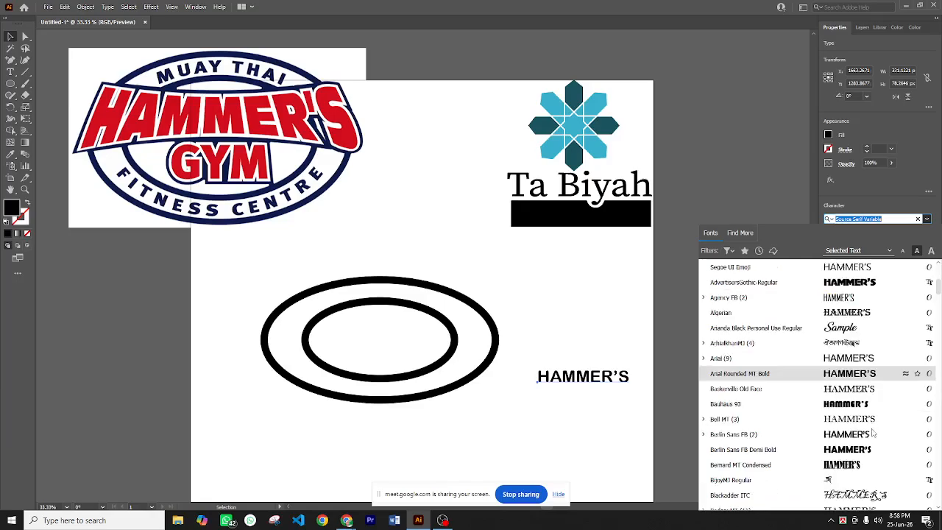
{"action": "scroll", "coordinate": [875, 441], "scroll_direction": "down", "scroll_amount": 1}
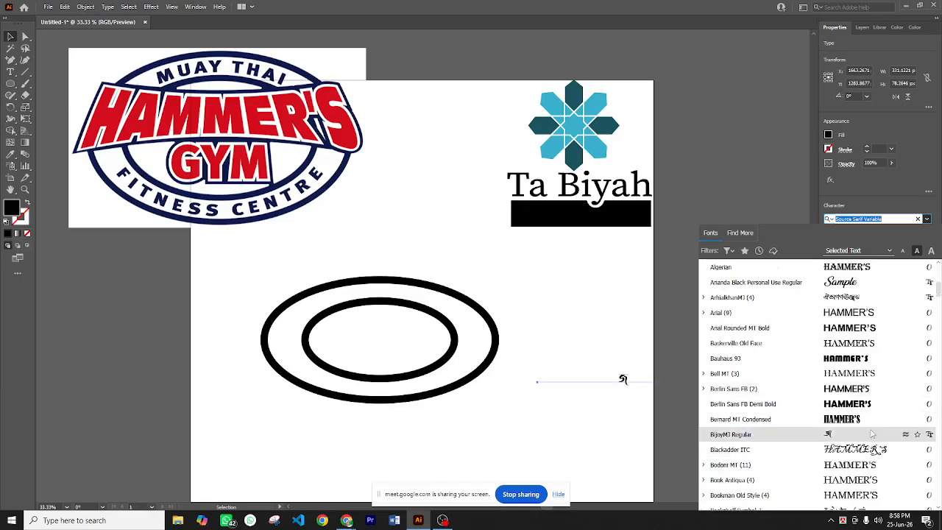
{"action": "scroll", "coordinate": [873, 438], "scroll_direction": "down", "scroll_amount": 3}
{"action": "scroll", "coordinate": [872, 432], "scroll_direction": "down", "scroll_amount": 7}
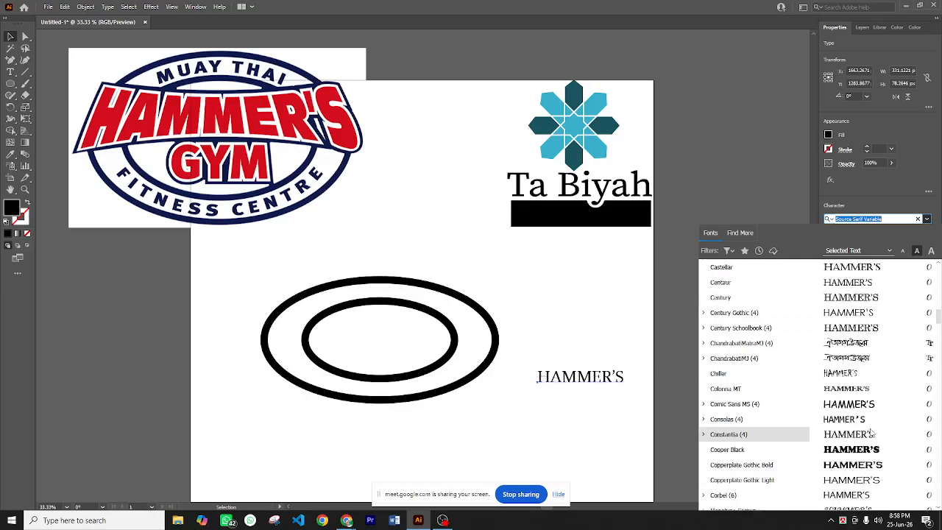
{"action": "scroll", "coordinate": [871, 430], "scroll_direction": "down", "scroll_amount": 3}
{"action": "scroll", "coordinate": [871, 426], "scroll_direction": "down", "scroll_amount": 2}
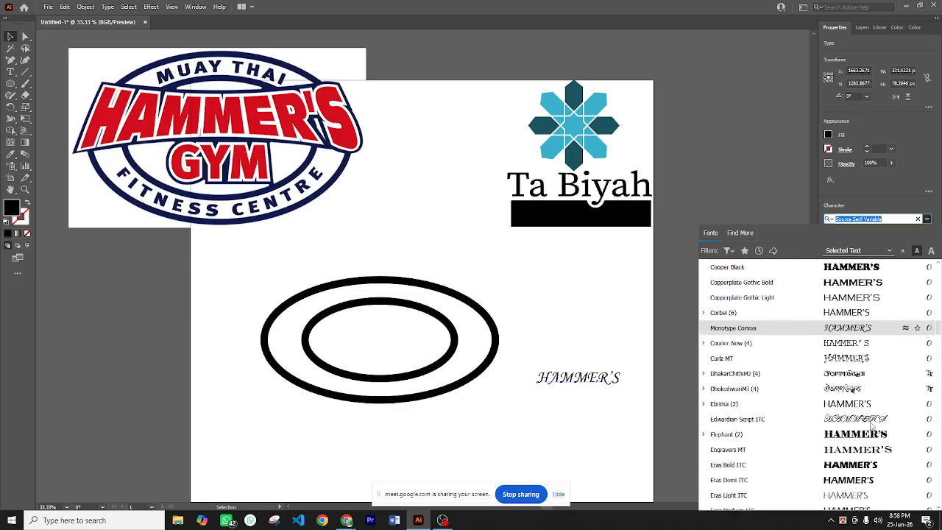
{"action": "scroll", "coordinate": [887, 430], "scroll_direction": "down", "scroll_amount": 2}
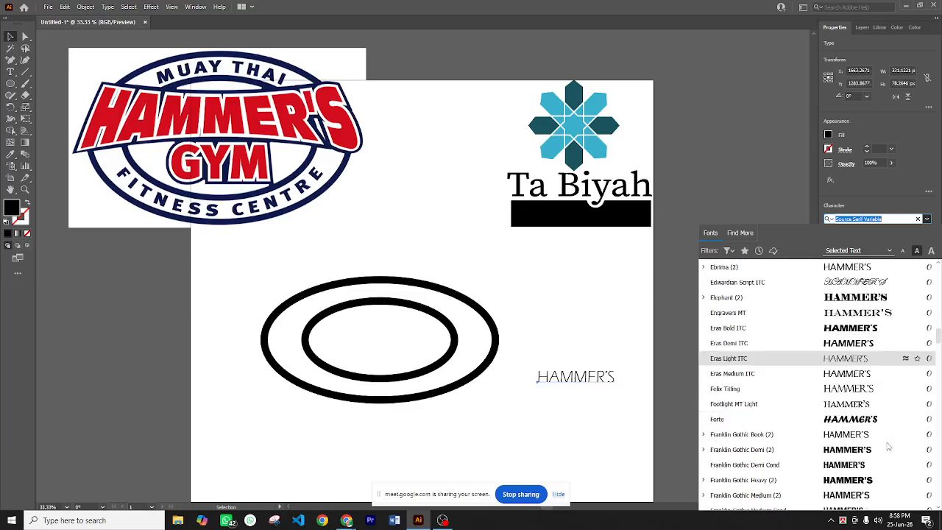
{"action": "scroll", "coordinate": [887, 430], "scroll_direction": "down", "scroll_amount": 1}
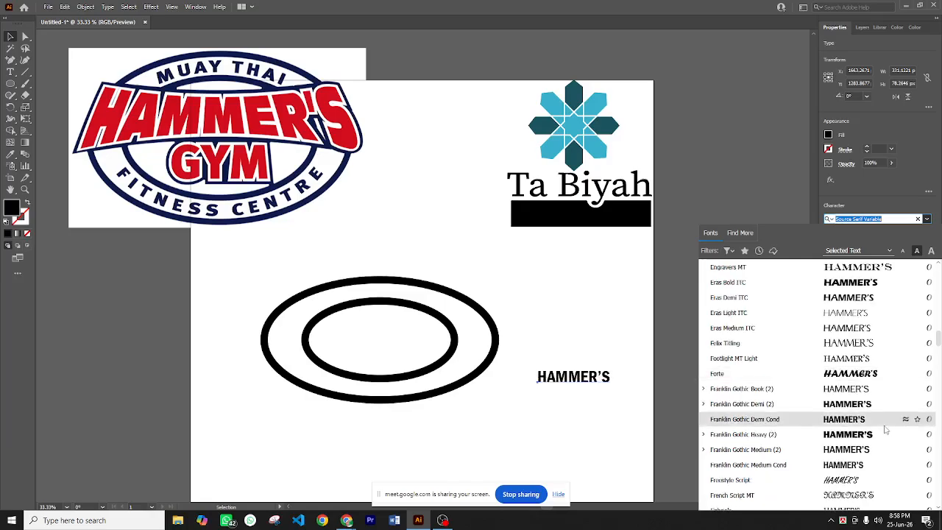
{"action": "scroll", "coordinate": [887, 432], "scroll_direction": "down", "scroll_amount": 4}
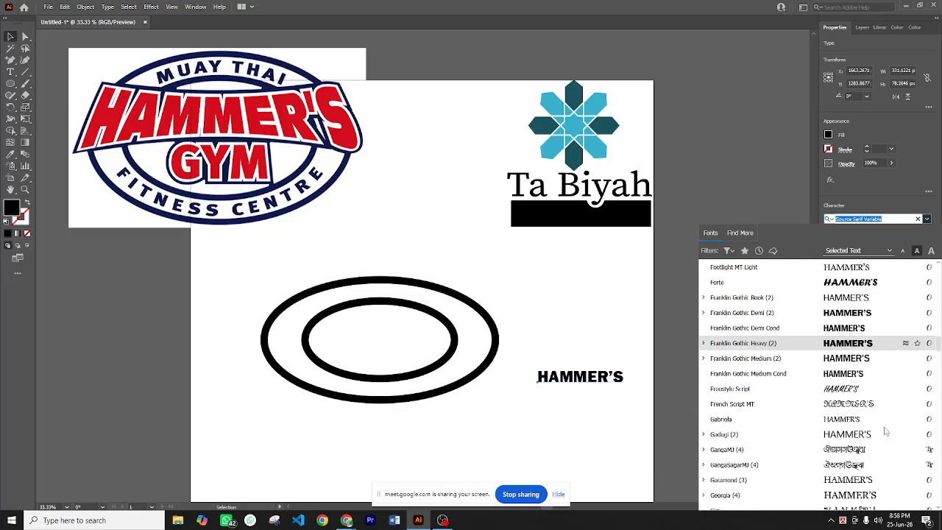
{"action": "scroll", "coordinate": [887, 432], "scroll_direction": "down", "scroll_amount": 2}
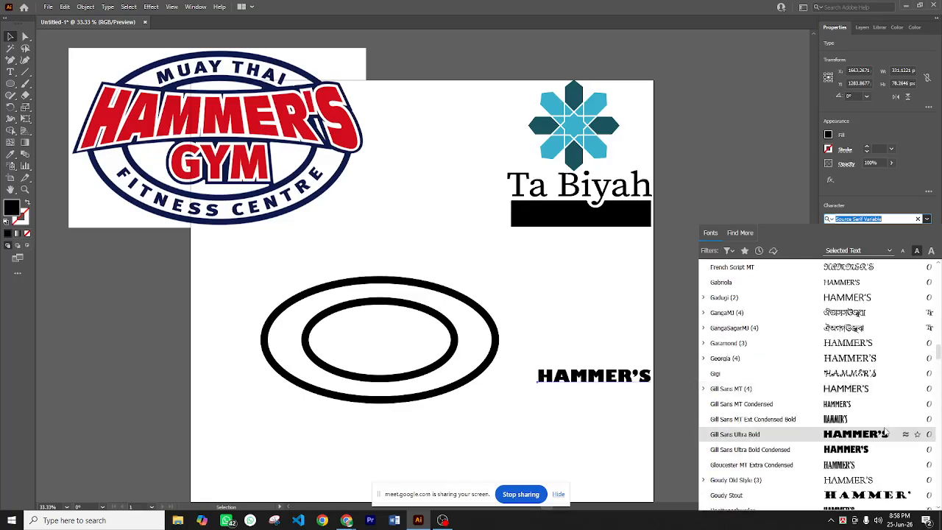
{"action": "scroll", "coordinate": [885, 433], "scroll_direction": "down", "scroll_amount": 3}
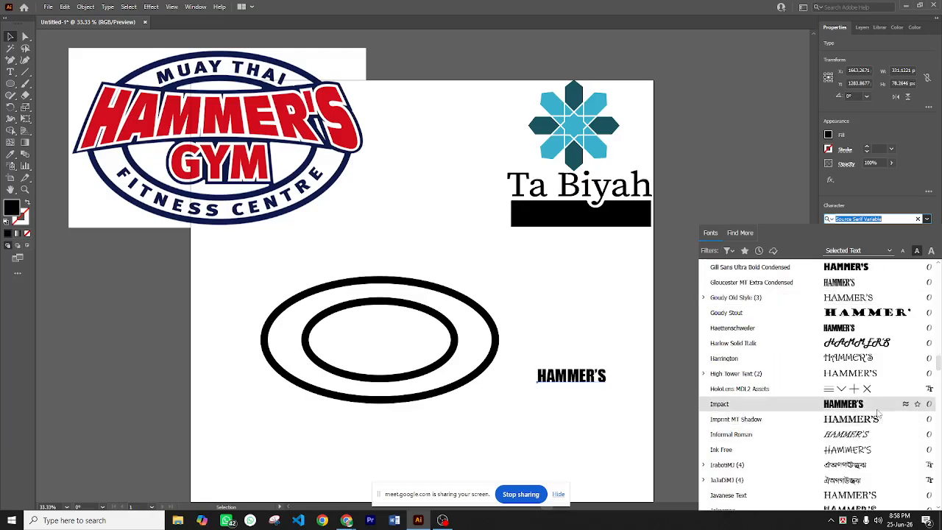
{"action": "left_click", "coordinate": [877, 411]}
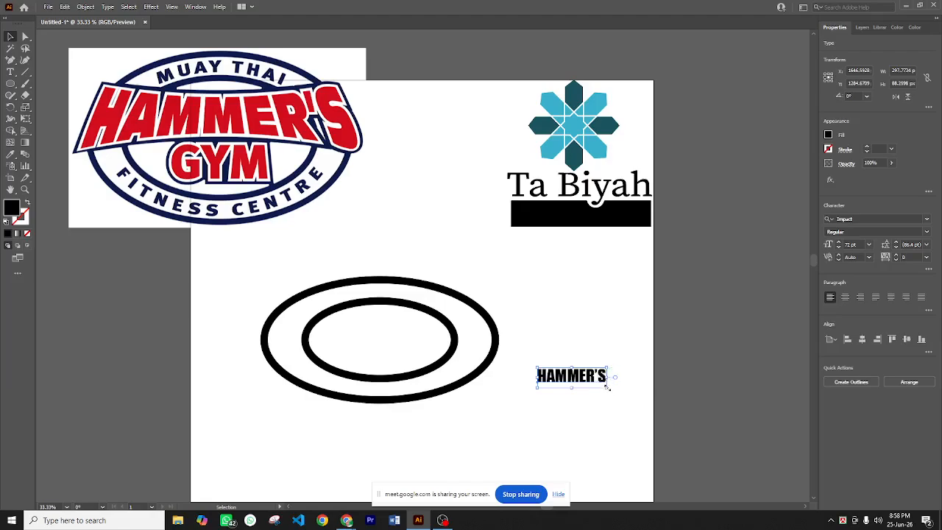
Enlarge the HAMMER'S text to about 1189 px wide and place it across the middle of the ellipses
{"action": "left_click_drag", "start_coordinate": [607, 387], "coordinate": [744, 456]}
{"action": "left_click_drag", "start_coordinate": [576, 400], "coordinate": [270, 342]}
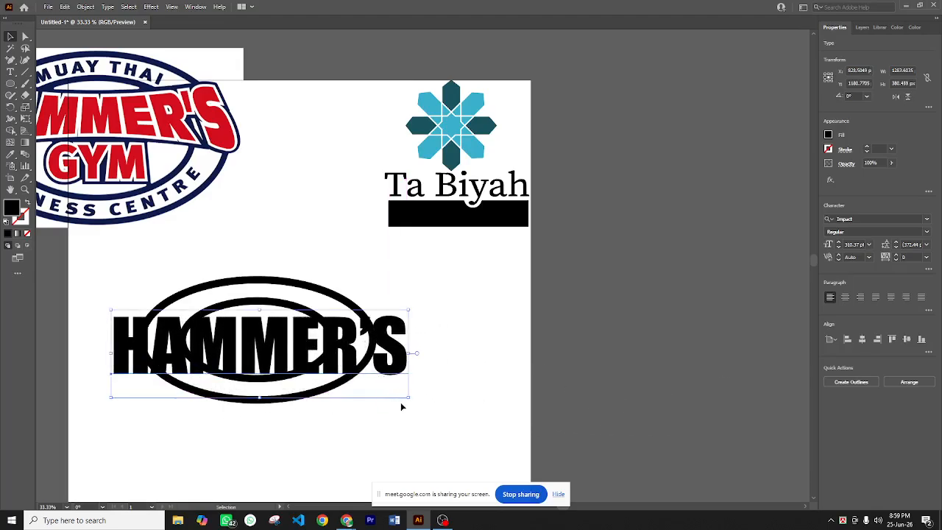
{"action": "left_click_drag", "start_coordinate": [411, 399], "coordinate": [389, 390]}
{"action": "left_click_drag", "start_coordinate": [332, 353], "coordinate": [316, 350]}
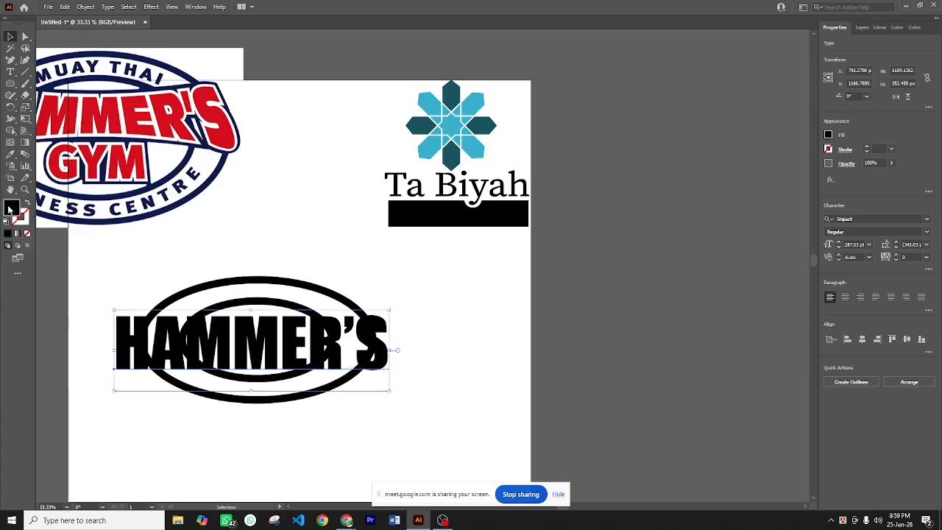
{"action": "double_click", "coordinate": [10, 210]}
{"action": "left_click_drag", "start_coordinate": [483, 278], "coordinate": [482, 207]}
{"action": "left_click", "coordinate": [447, 196]}
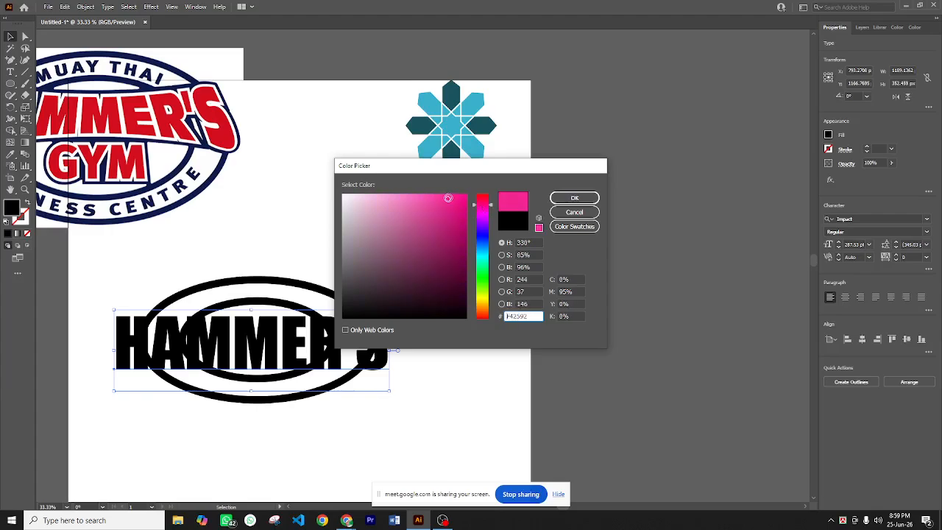
{"action": "left_click", "coordinate": [574, 211]}
Fill the HAMMER'S text with the red sampled from the reference logo's lettering using the Eyedropper, then deselect it
{"action": "left_click", "coordinate": [10, 154]}
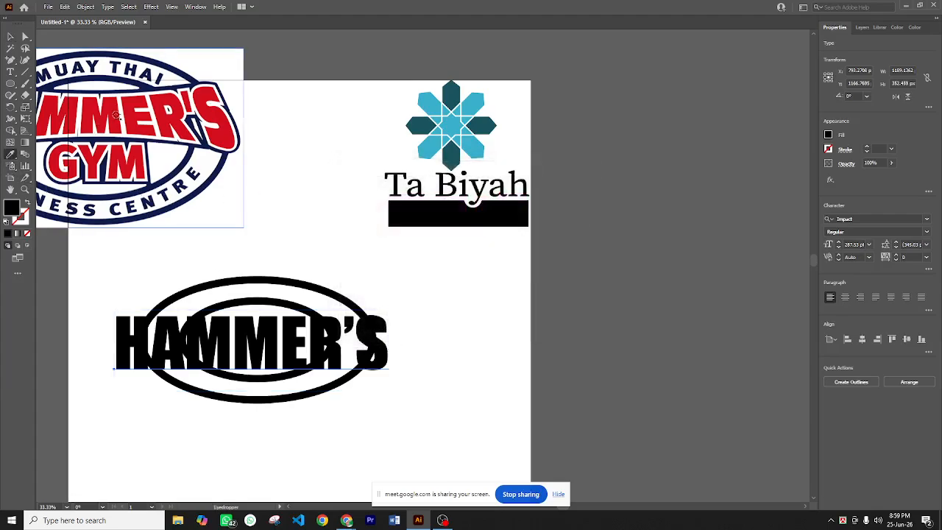
{"action": "left_click", "coordinate": [112, 115]}
{"action": "left_click", "coordinate": [10, 37]}
{"action": "left_click", "coordinate": [304, 214]}
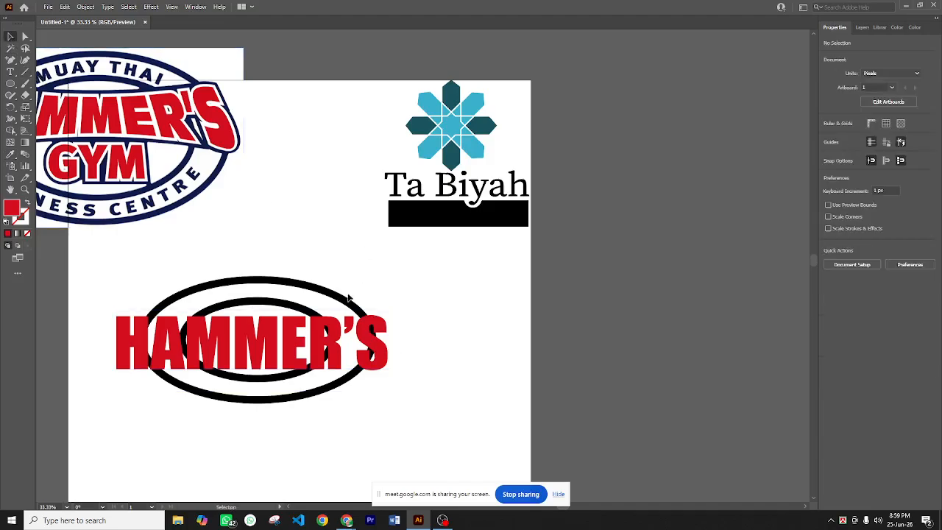
Move the HAMMER'S text off the ellipses to the empty area beside them and deselect it
{"action": "left_click_drag", "start_coordinate": [291, 333], "coordinate": [610, 354]}
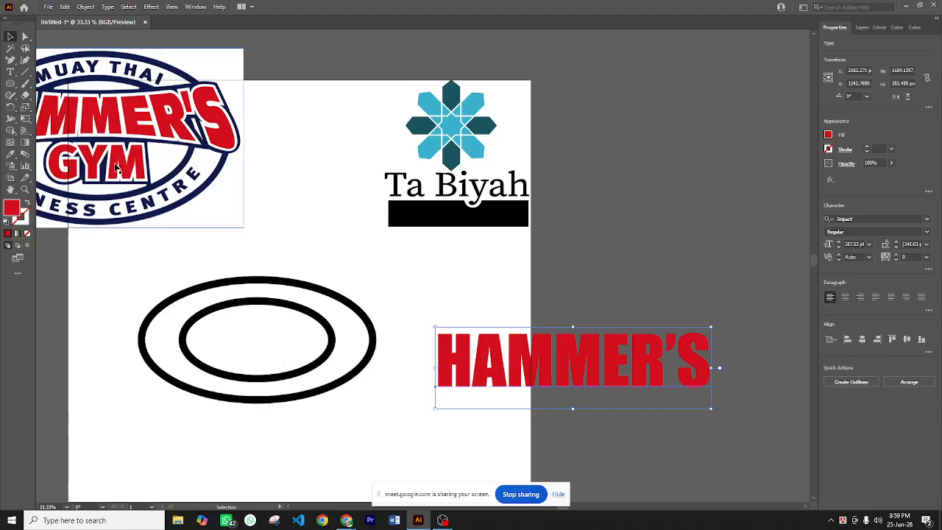
{"action": "left_click_drag", "start_coordinate": [94, 262], "coordinate": [158, 268]}
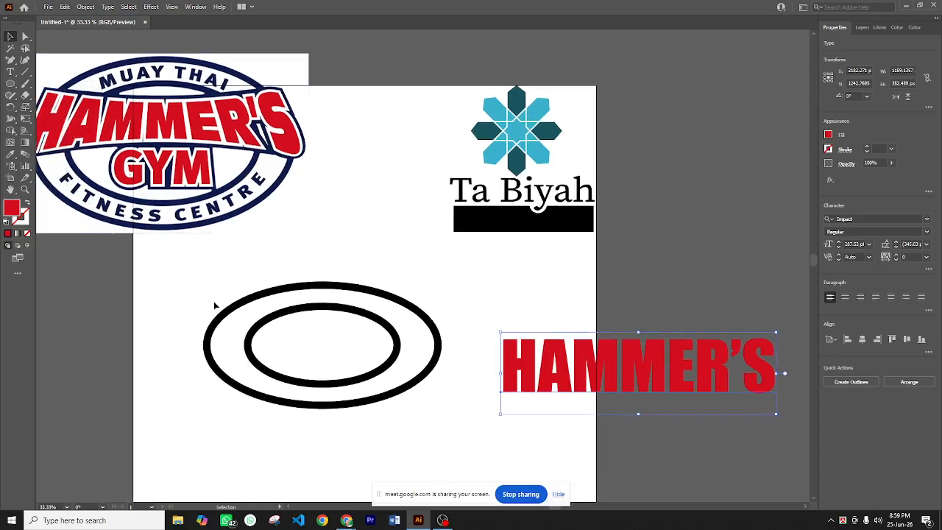
{"action": "left_click", "coordinate": [177, 301]}
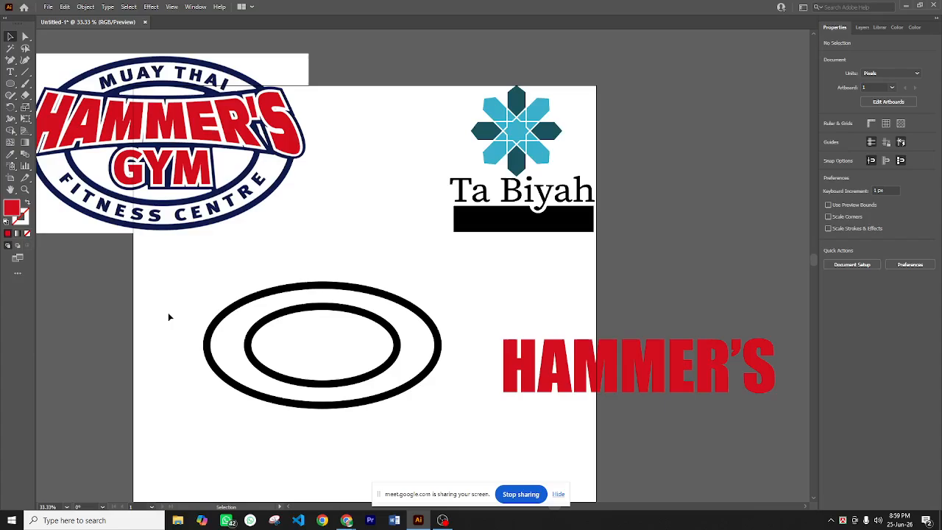
Draw a rectangle about 1158 by 180 px across the middle of the ellipses, with no fill and a red stroke
{"action": "left_click", "coordinate": [10, 84]}
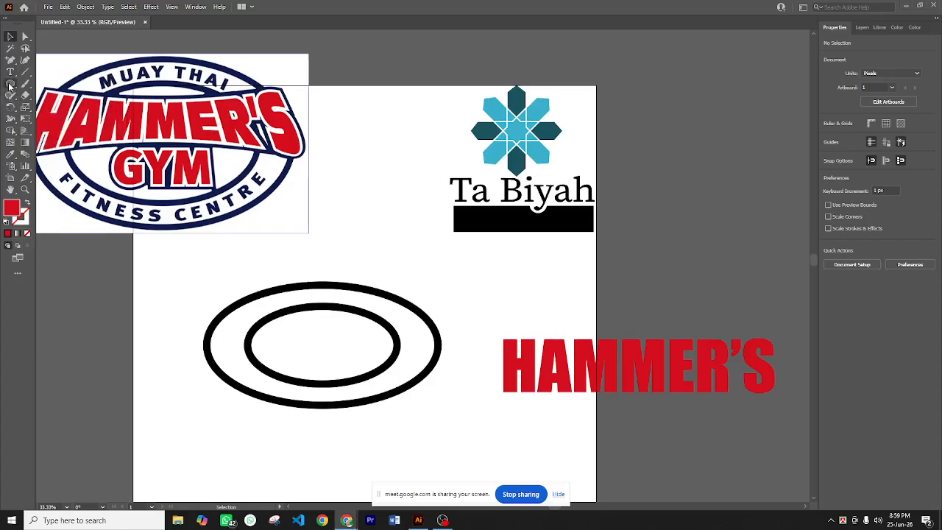
{"action": "left_click_drag", "start_coordinate": [13, 86], "coordinate": [51, 83]}
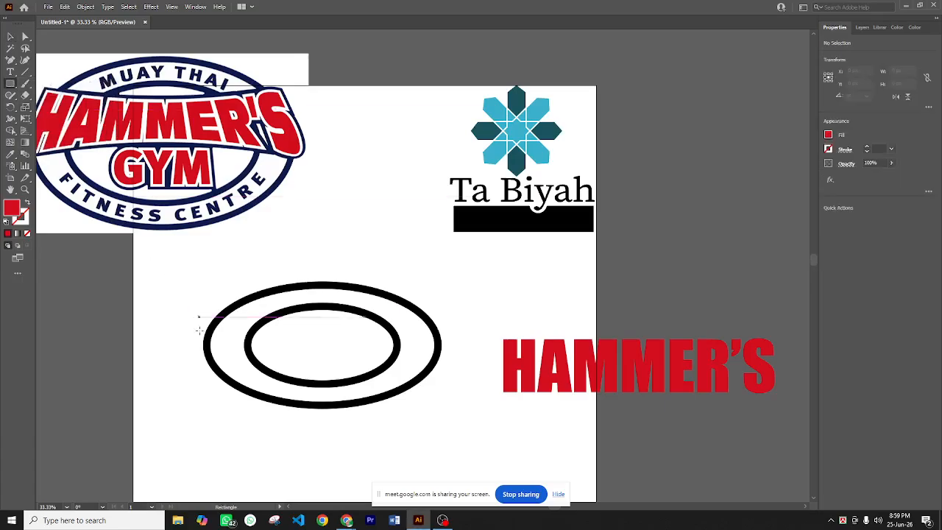
{"action": "left_click_drag", "start_coordinate": [185, 317], "coordinate": [454, 358]}
{"action": "left_click", "coordinate": [27, 205]}
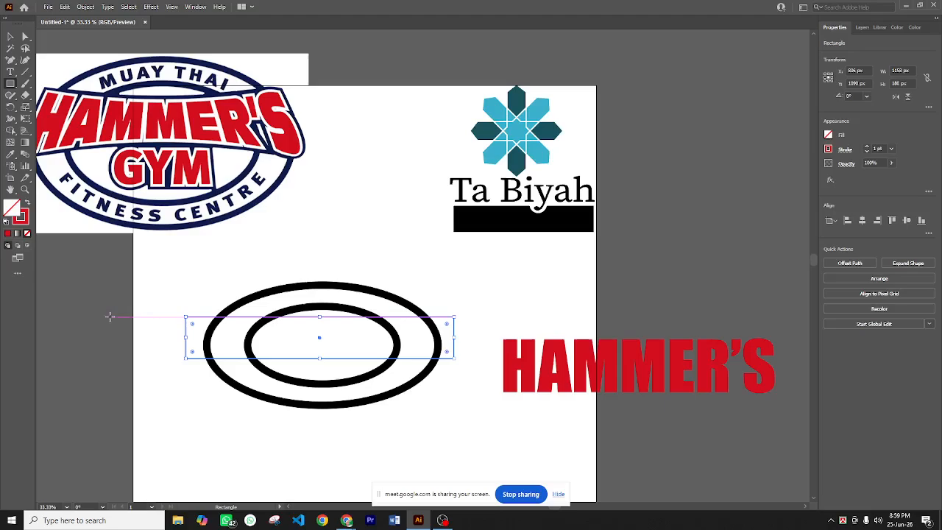
Bend the rectangle's top edge slightly down and its bottom edge slightly up using the Curvature tool
{"action": "left_click", "coordinate": [11, 38]}
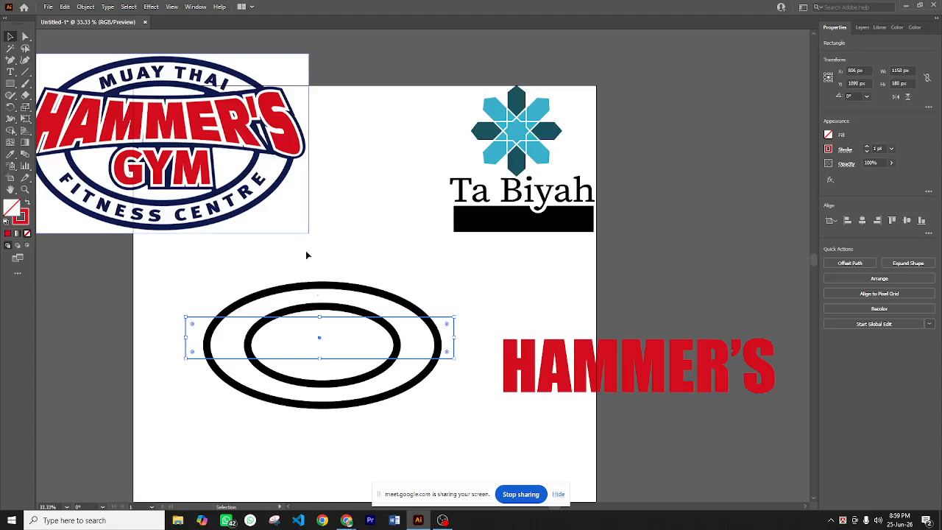
{"action": "left_click", "coordinate": [25, 59]}
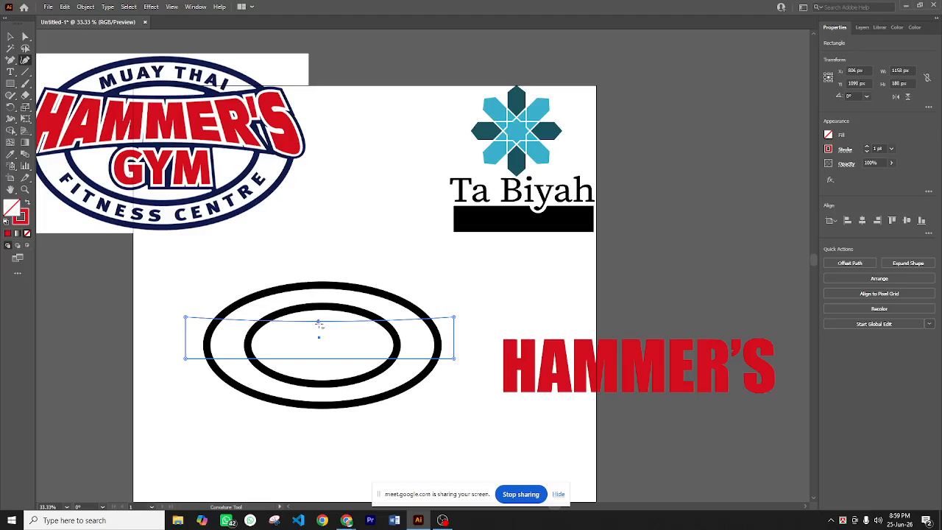
{"action": "left_click_drag", "start_coordinate": [320, 317], "coordinate": [319, 324]}
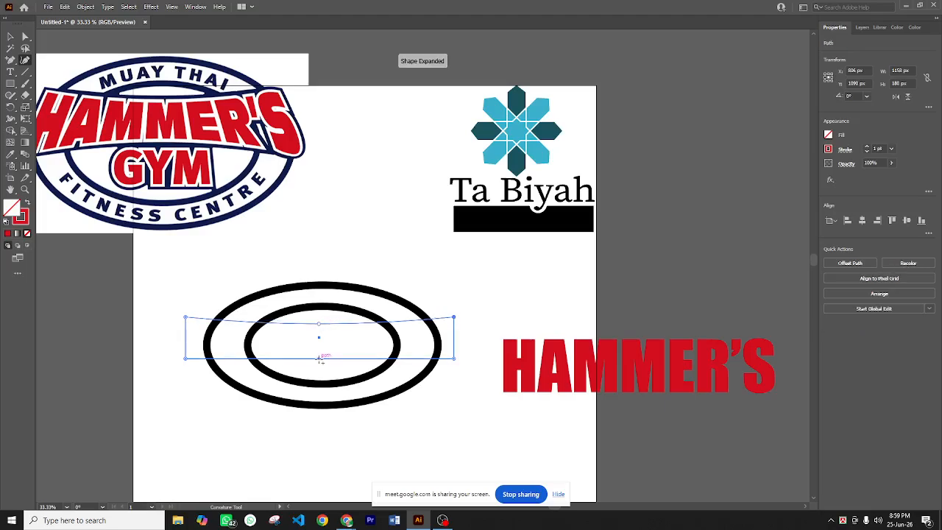
{"action": "left_click_drag", "start_coordinate": [319, 357], "coordinate": [319, 353]}
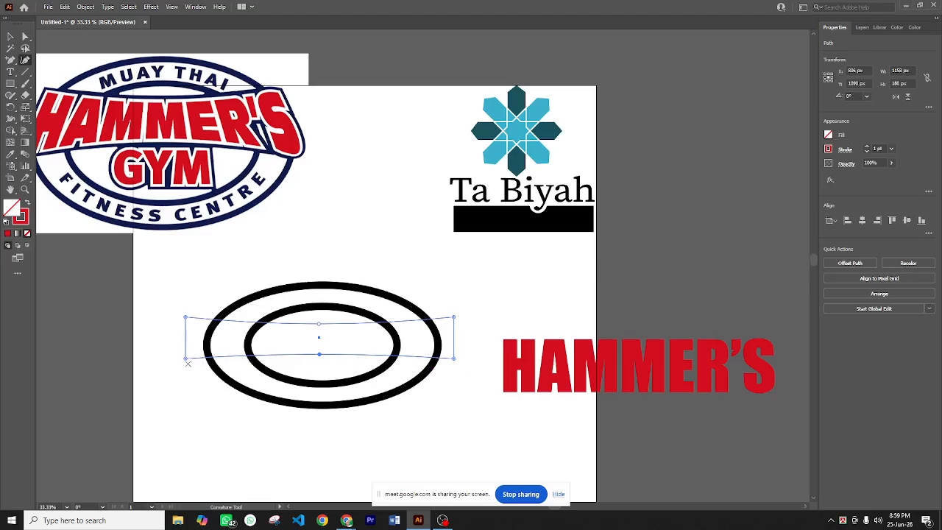
Try to spread the curved band's lower corners outward with the Scale tool, and undo back to the straight bottom edge
{"action": "left_click", "coordinate": [25, 36]}
{"action": "left_click", "coordinate": [185, 357]}
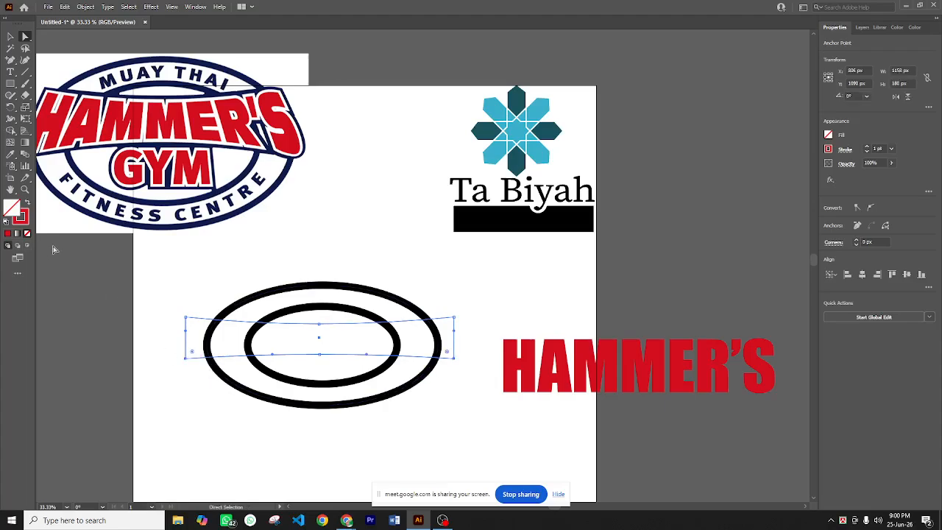
{"action": "left_click", "coordinate": [25, 109]}
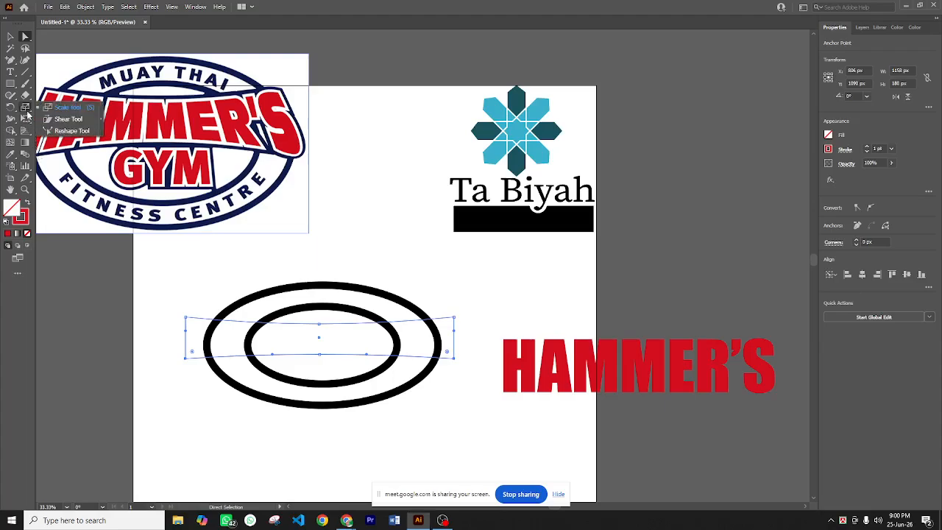
{"action": "left_click", "coordinate": [66, 108]}
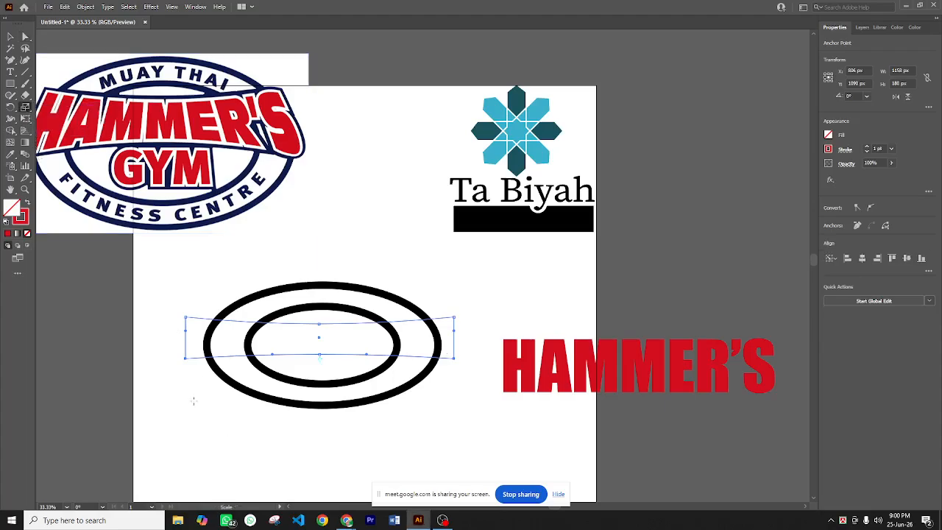
{"action": "left_click_drag", "start_coordinate": [183, 361], "coordinate": [178, 362]}
{"action": "key", "text": "a"}
{"action": "key", "text": "ctrl+z"}
{"action": "key", "text": "s"}
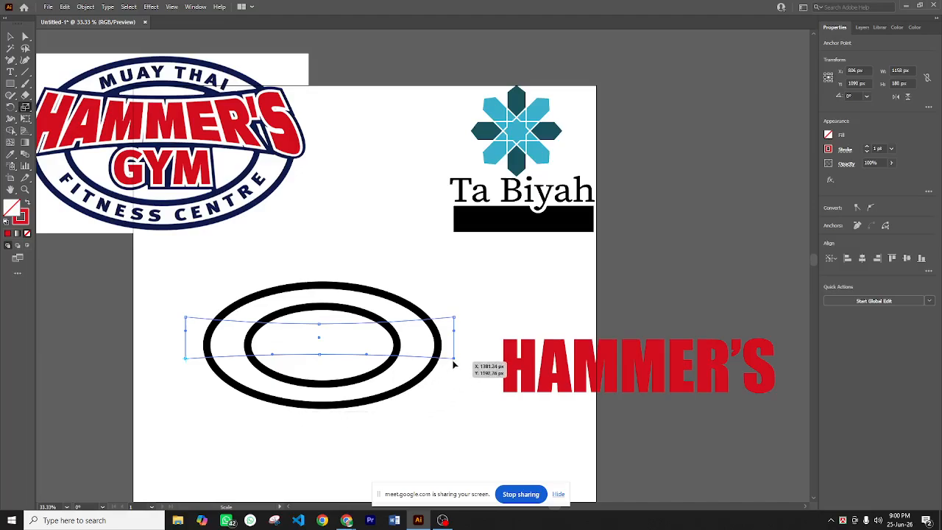
{"action": "left_click_drag", "start_coordinate": [453, 357], "coordinate": [466, 366]}
{"action": "key", "text": "ctrl+z"}
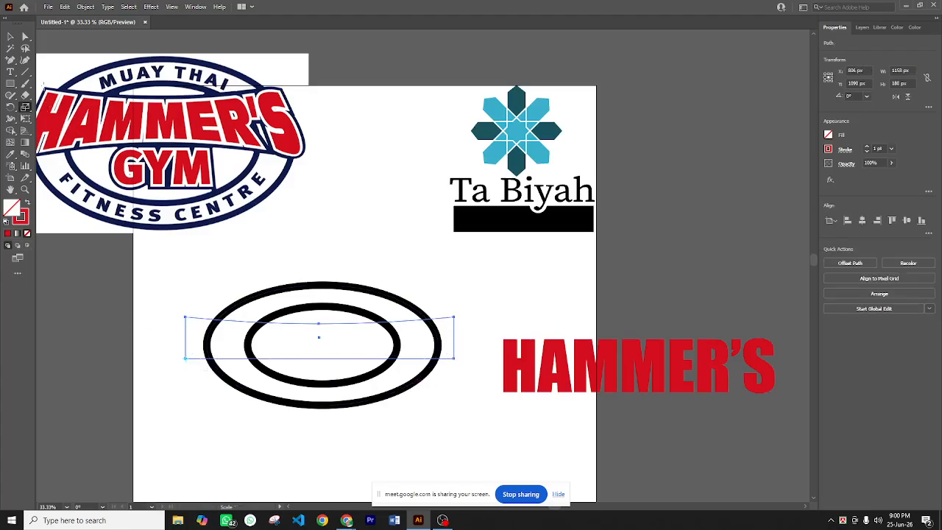
Bend the band's bottom edge upward and pull both lower corners outward and down, making the shape about 1223 by 218 px
{"action": "left_click", "coordinate": [25, 59]}
{"action": "left_click_drag", "start_coordinate": [322, 360], "coordinate": [320, 351]}
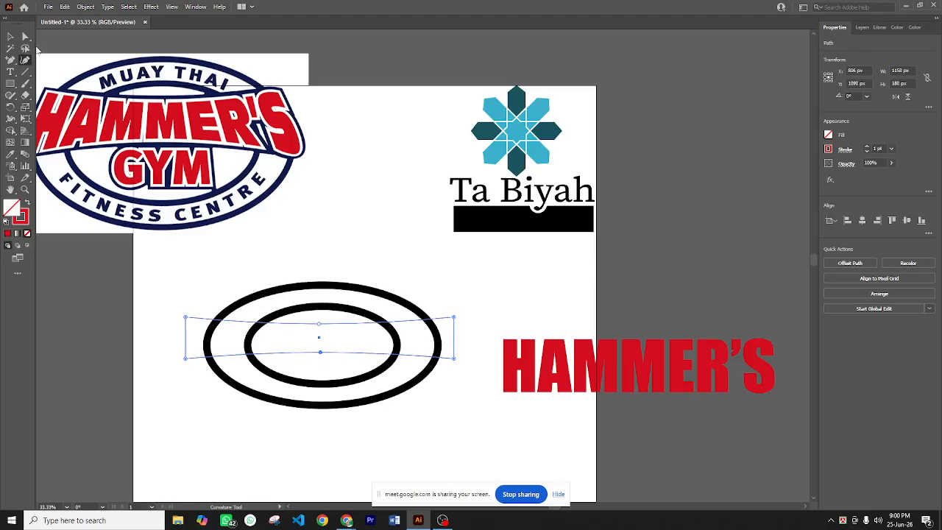
{"action": "left_click", "coordinate": [25, 36]}
{"action": "left_click", "coordinate": [185, 359]}
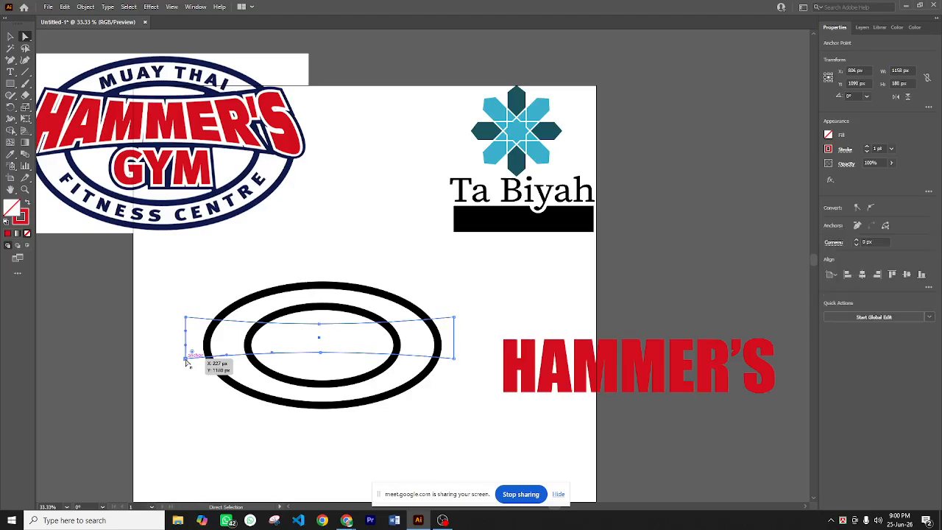
{"action": "left_click_drag", "start_coordinate": [186, 361], "coordinate": [178, 366]}
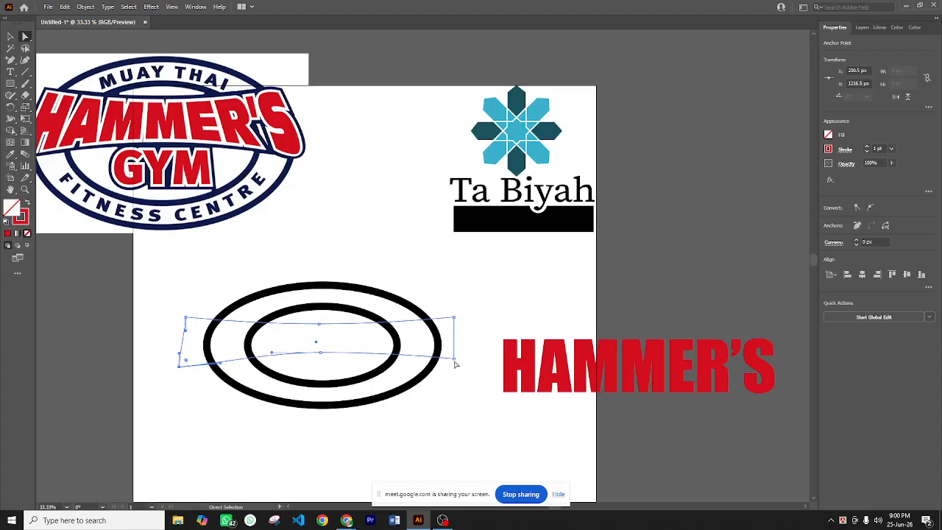
{"action": "left_click_drag", "start_coordinate": [455, 364], "coordinate": [463, 370]}
{"action": "left_click", "coordinate": [394, 435]}
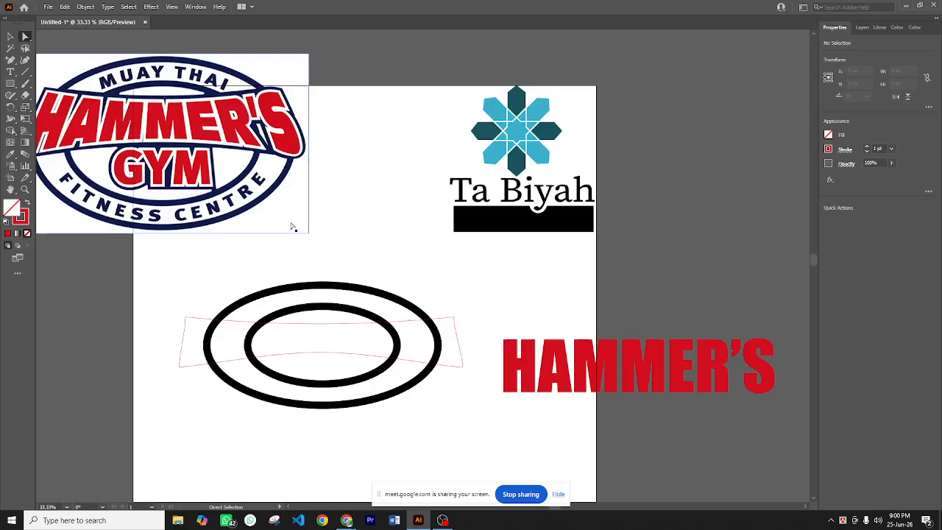
Bring the curved band outline to the front of the stacking order and deselect it
{"action": "left_click", "coordinate": [321, 324]}
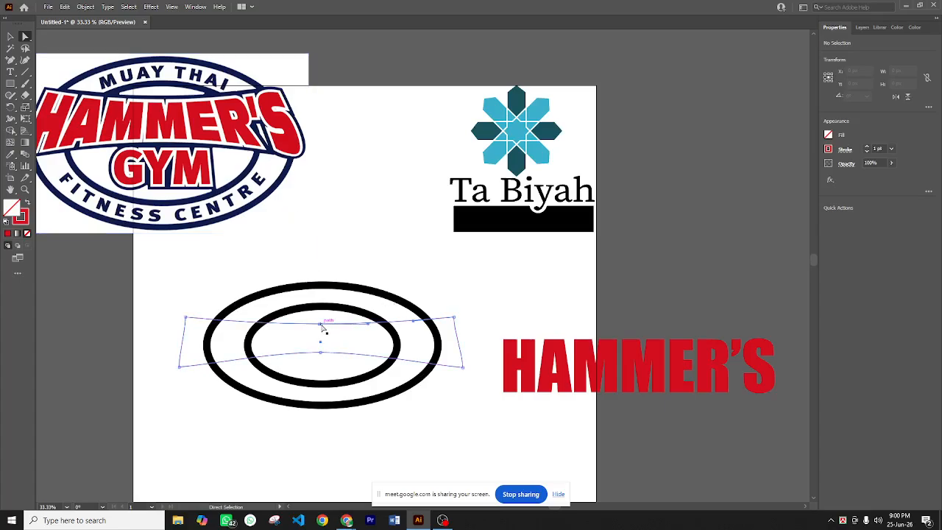
{"action": "left_click", "coordinate": [327, 395]}
{"action": "left_click", "coordinate": [320, 323]}
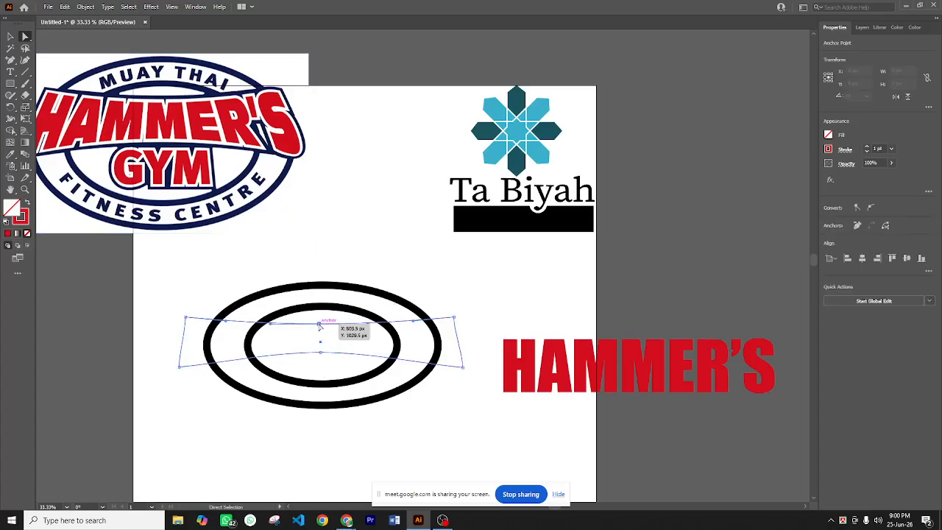
{"action": "left_click", "coordinate": [584, 385]}
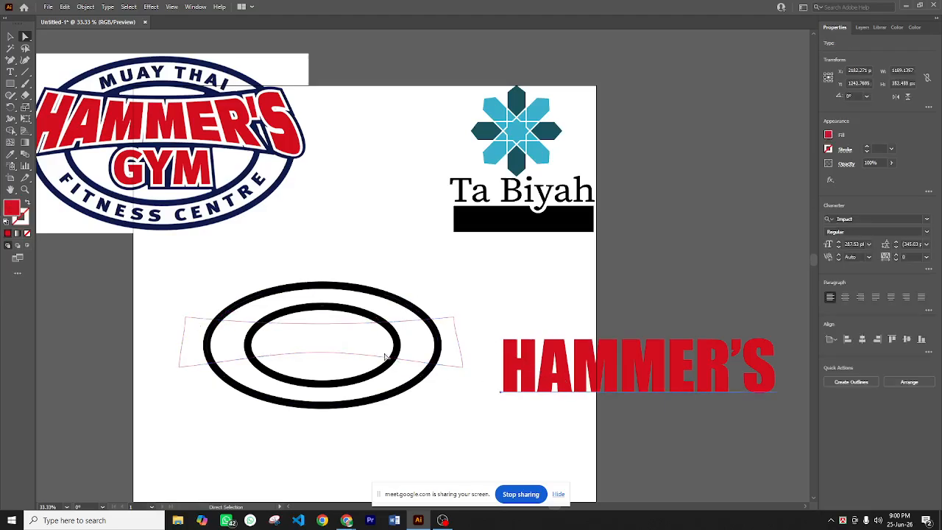
{"action": "left_click", "coordinate": [291, 354]}
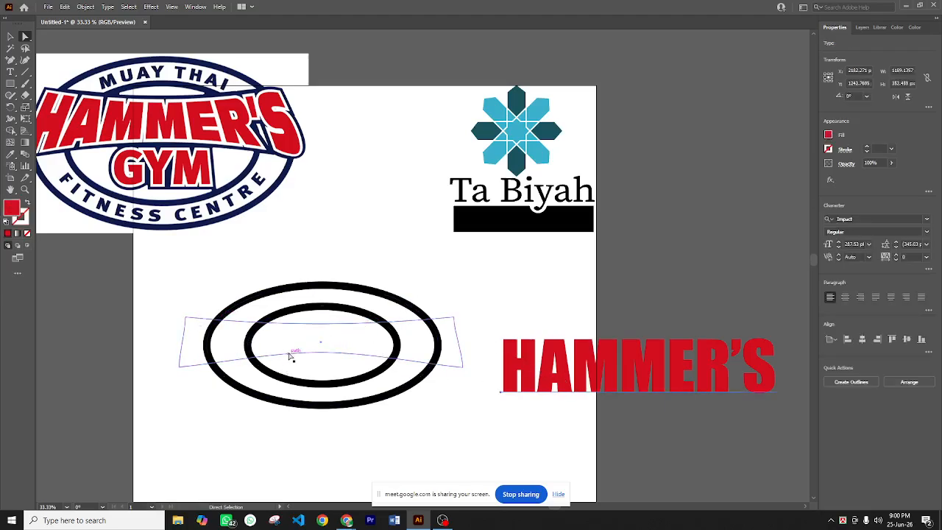
{"action": "right_click", "coordinate": [198, 321]}
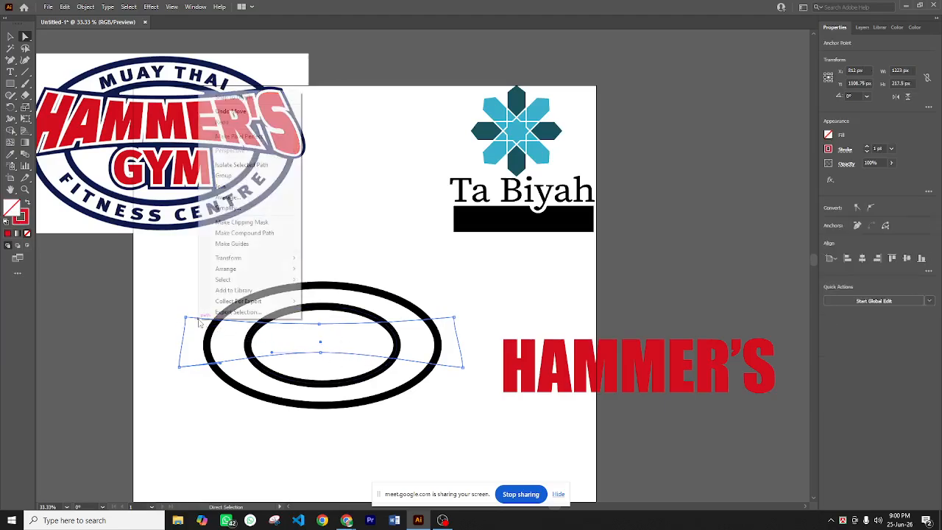
{"action": "mouse_move", "coordinate": [270, 273]}
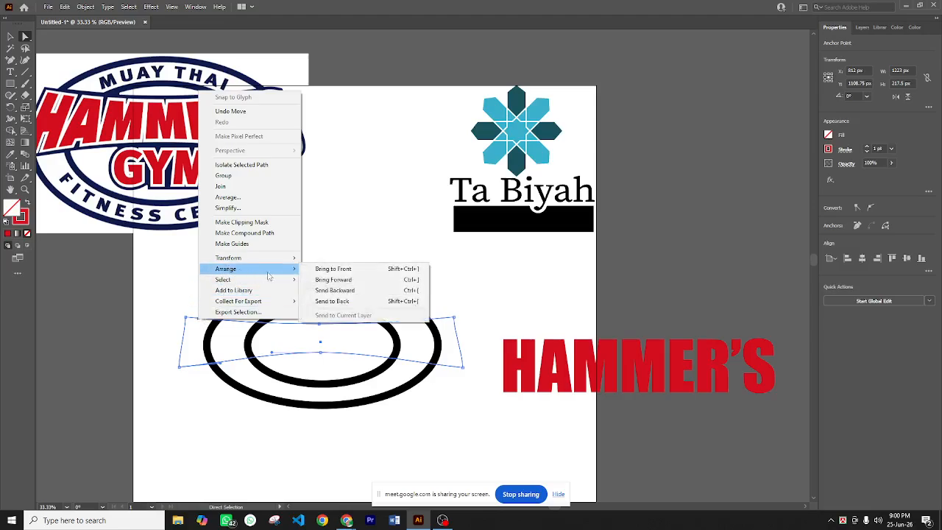
{"action": "left_click", "coordinate": [350, 271]}
{"action": "left_click", "coordinate": [224, 271]}
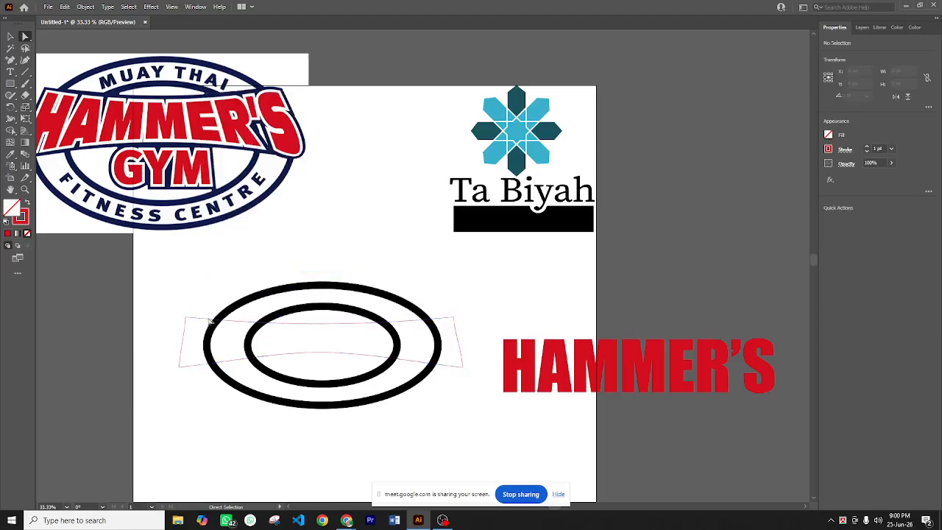
Warp the HAMMER'S text into the curved band with Envelope Distort's Make with Top Object, and shift the result up slightly
{"action": "left_click", "coordinate": [195, 320]}
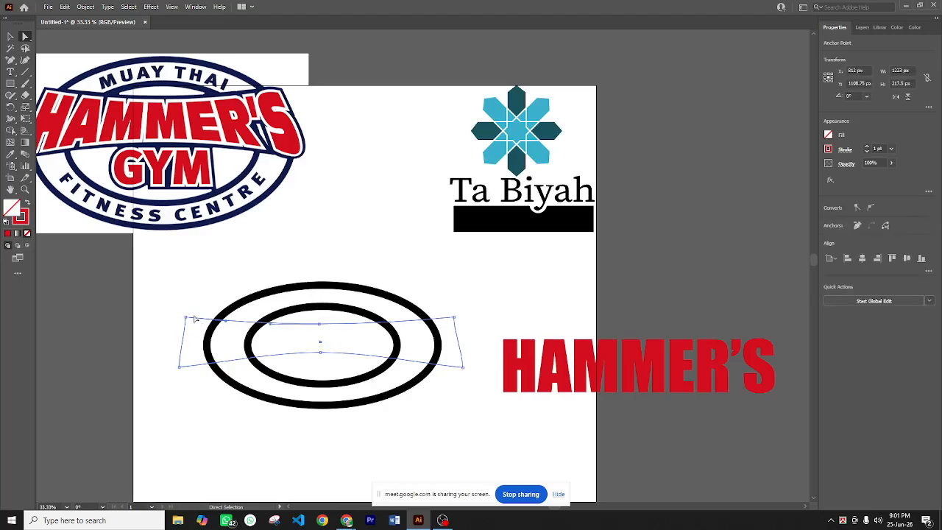
{"action": "left_click", "coordinate": [606, 386], "text": "shift"}
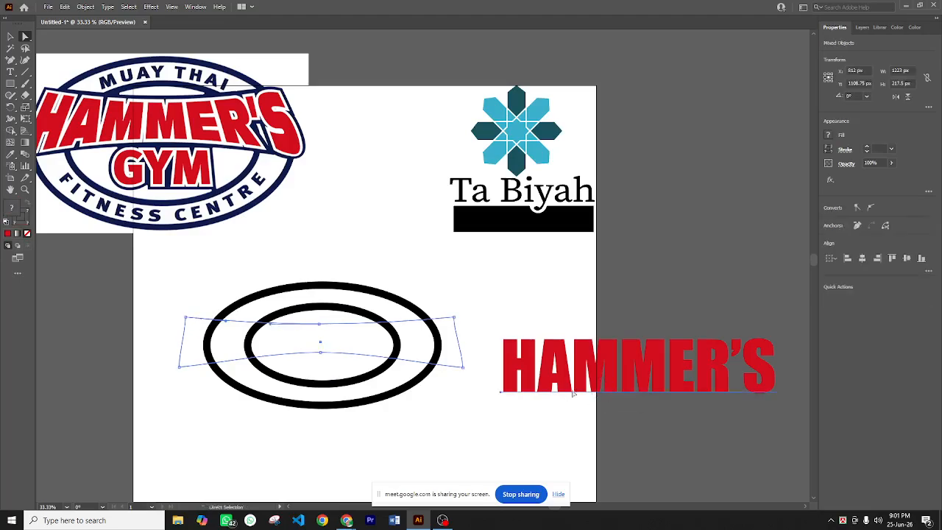
{"action": "left_click", "coordinate": [85, 7]}
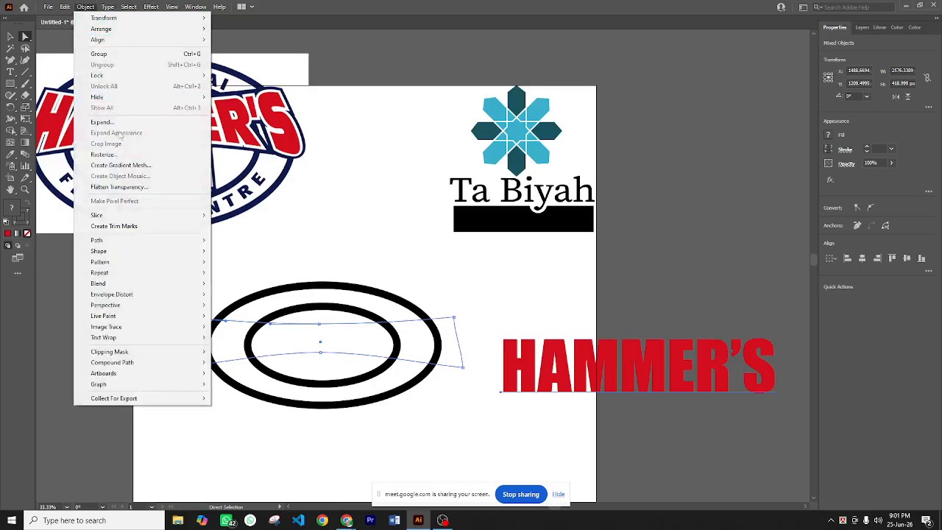
{"action": "mouse_move", "coordinate": [153, 296]}
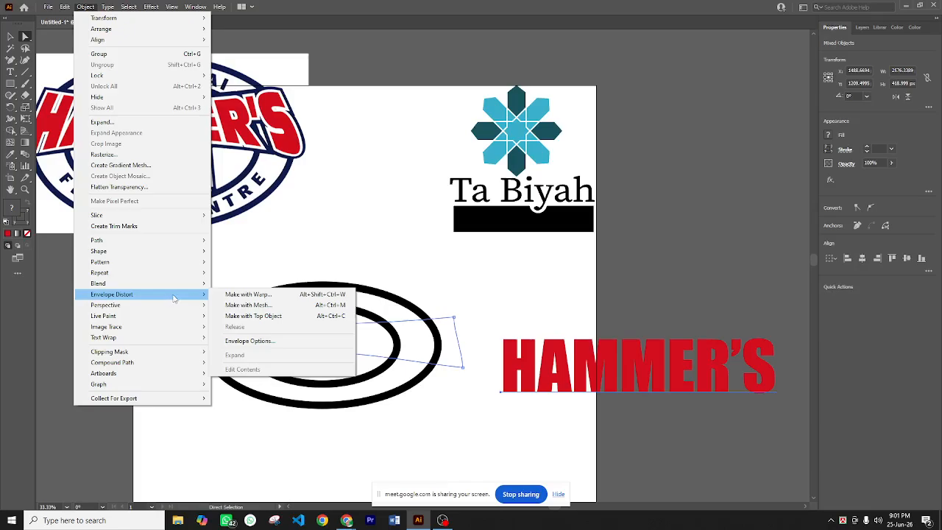
{"action": "left_click", "coordinate": [254, 315]}
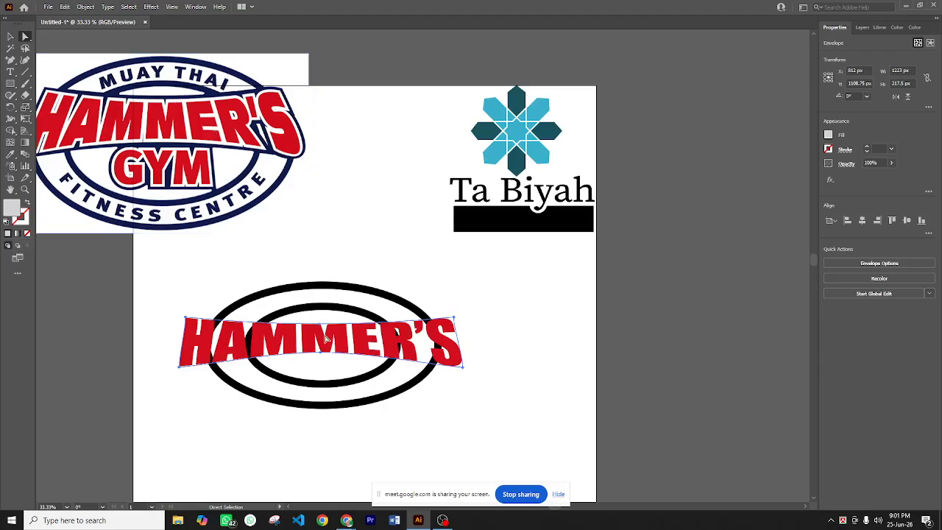
{"action": "left_click_drag", "start_coordinate": [326, 338], "coordinate": [326, 338]}
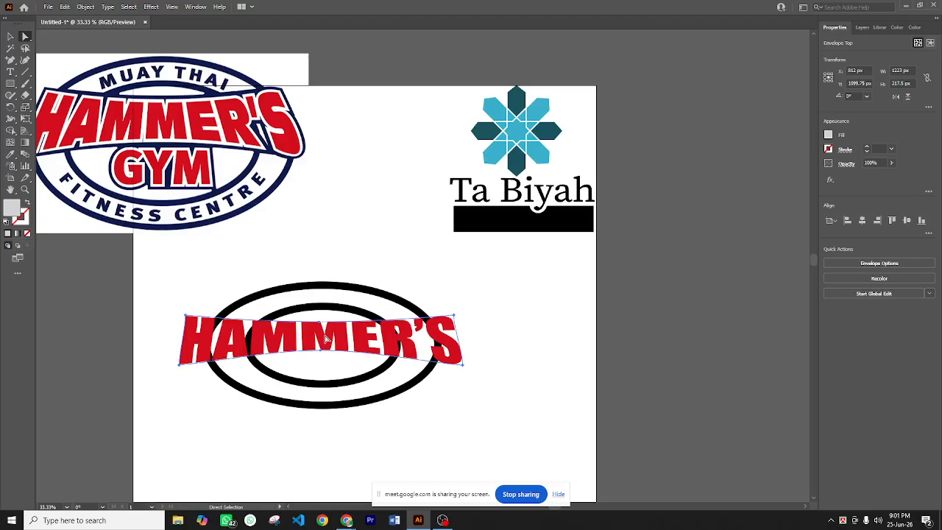
{"action": "left_click", "coordinate": [442, 449]}
Offset the path of the warped HAMMER'S envelope by 10 px with miter joins
{"action": "left_click", "coordinate": [358, 357]}
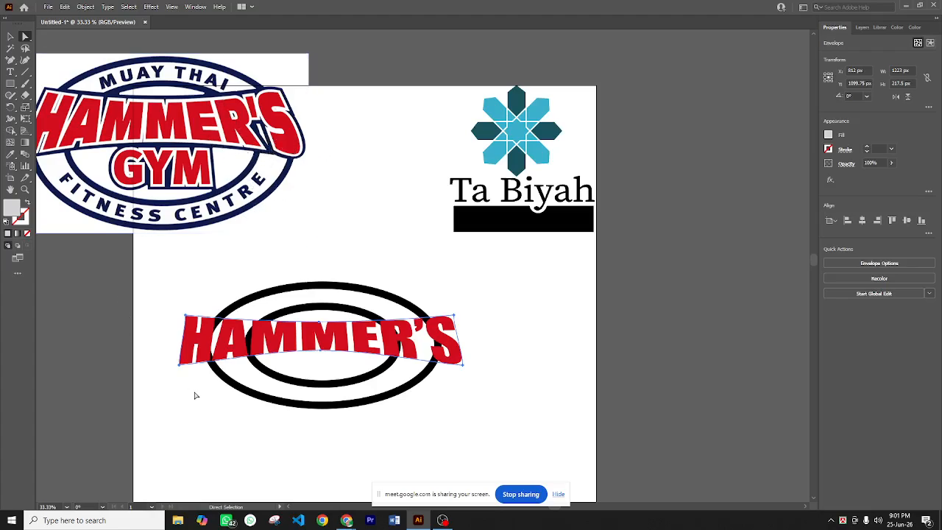
{"action": "left_click", "coordinate": [85, 6]}
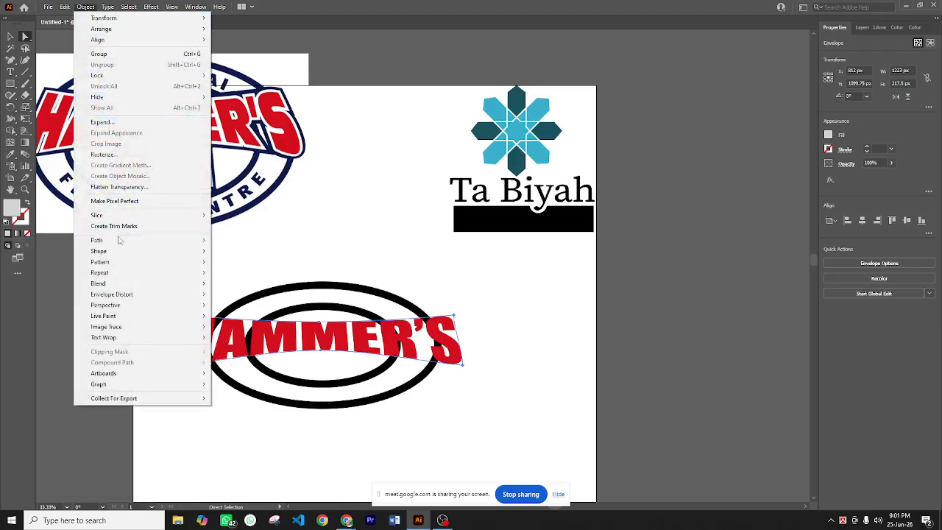
{"action": "mouse_move", "coordinate": [122, 240]}
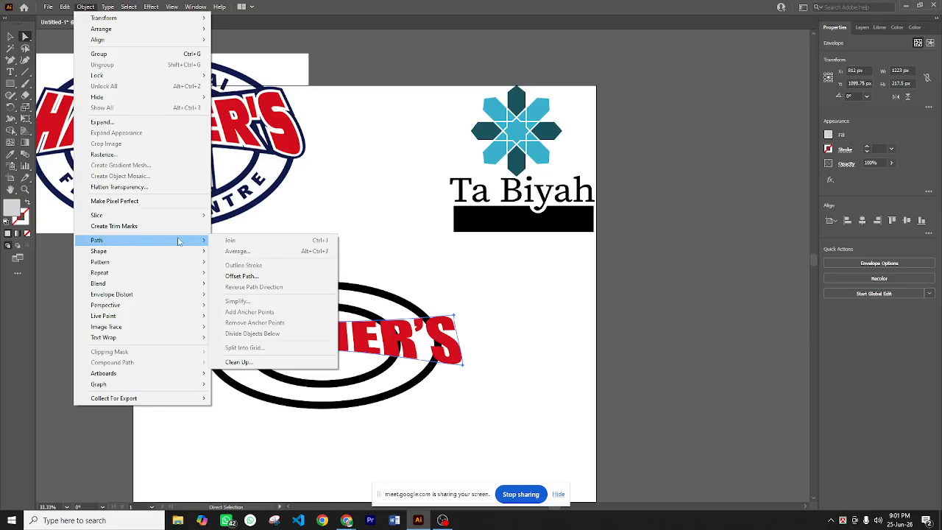
{"action": "left_click", "coordinate": [234, 277]}
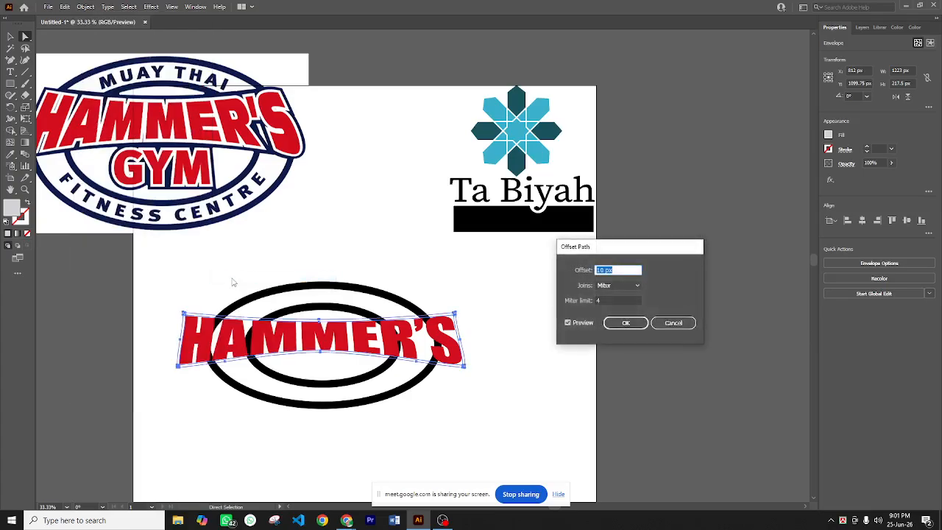
{"action": "left_click", "coordinate": [624, 329]}
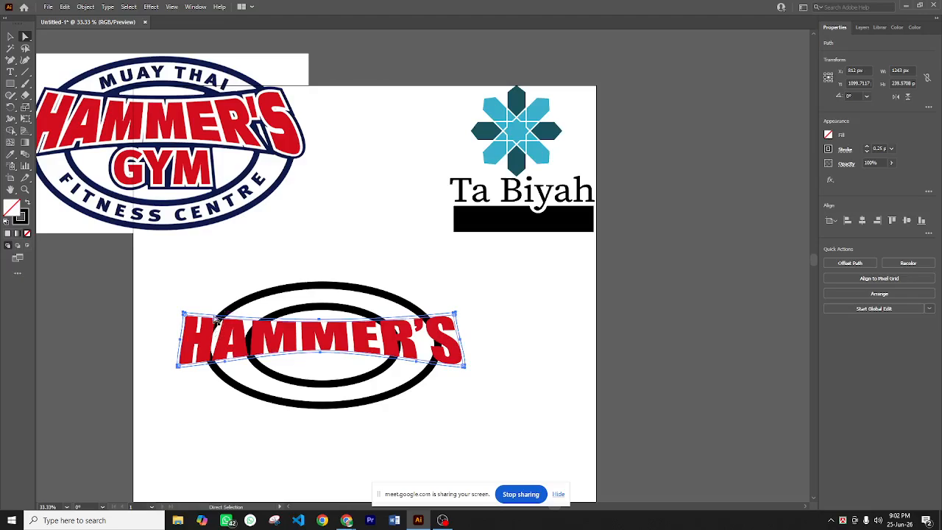
Try to expand the offset outline around the HAMMER'S text, and undo the expansion
{"action": "left_click", "coordinate": [86, 6]}
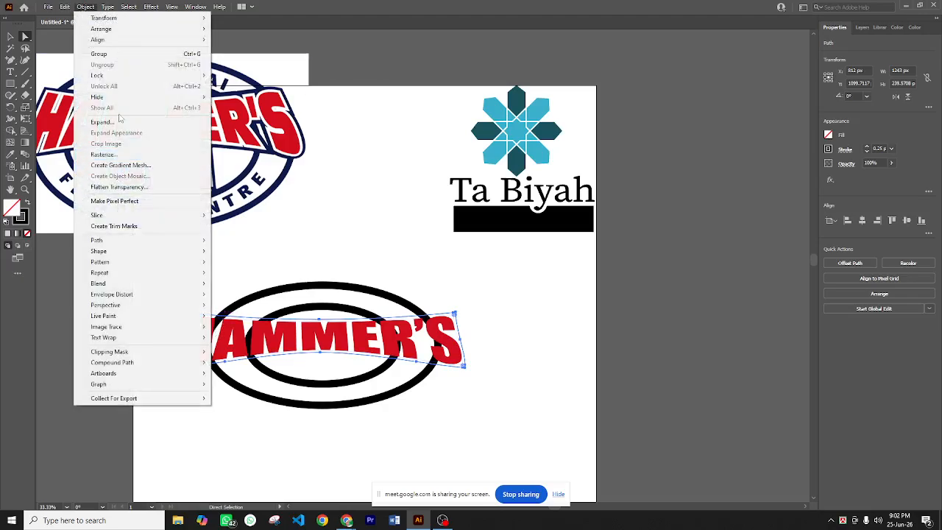
{"action": "left_click", "coordinate": [103, 121]}
{"action": "left_click", "coordinate": [443, 314]}
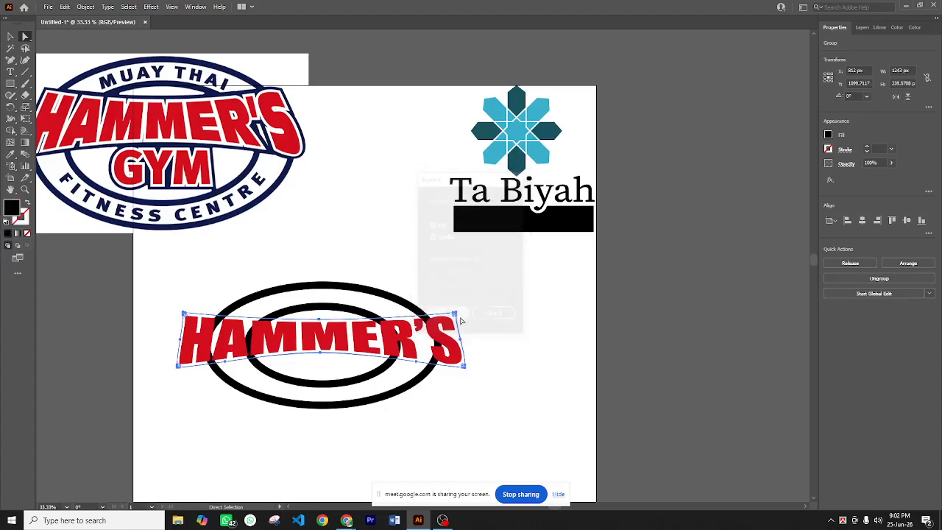
{"action": "key", "text": "ctrl+z"}
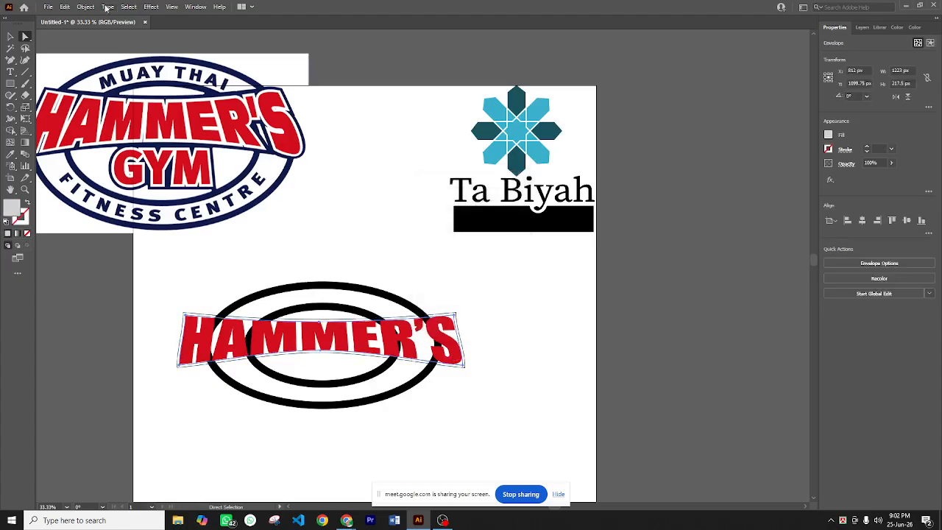
Expand the object and fill of the warped HAMMER'S envelope into letter shapes and deselect them
{"action": "left_click", "coordinate": [85, 6]}
{"action": "left_click", "coordinate": [103, 122]}
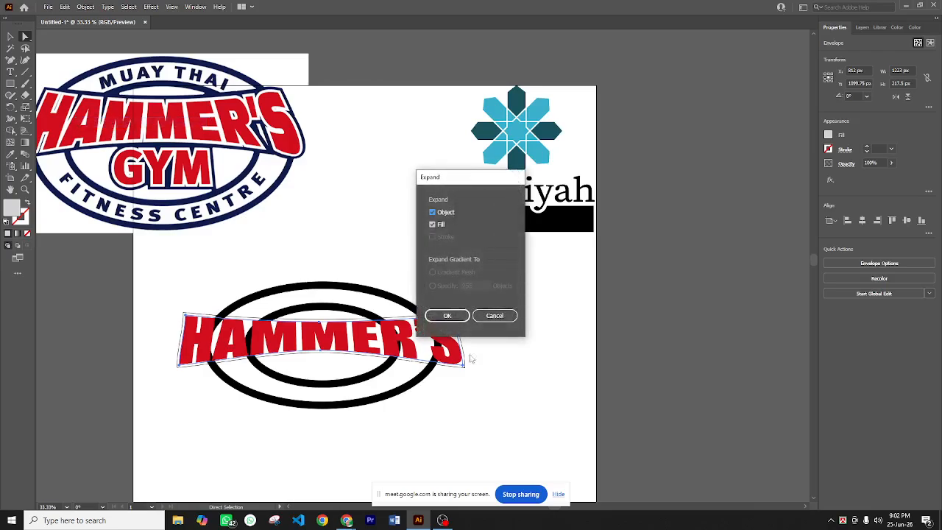
{"action": "left_click", "coordinate": [447, 315]}
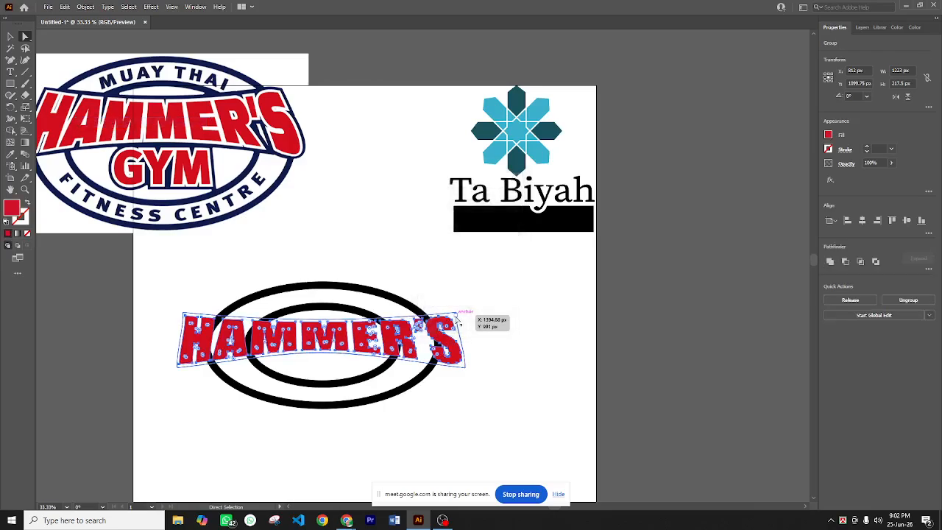
{"action": "left_click", "coordinate": [498, 381]}
{"action": "left_click", "coordinate": [471, 364]}
{"action": "left_click", "coordinate": [505, 379]}
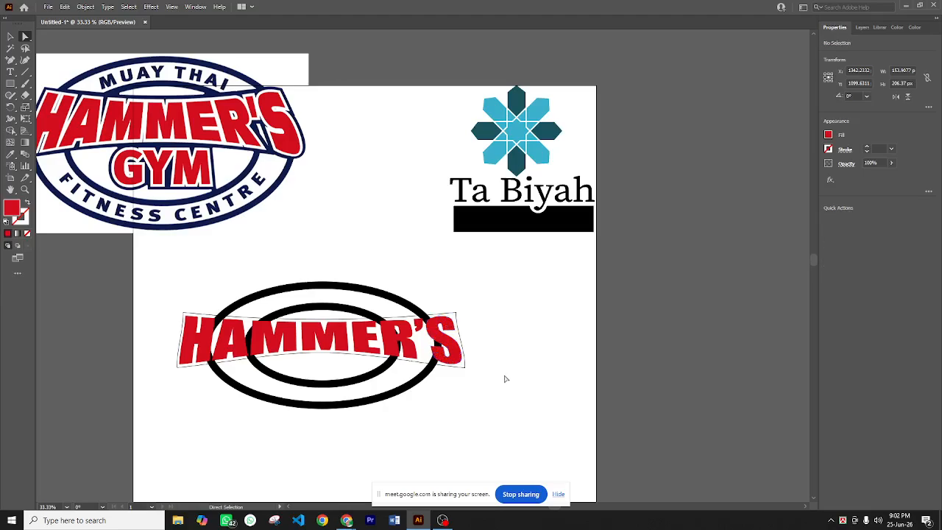
{"action": "left_click", "coordinate": [338, 352]}
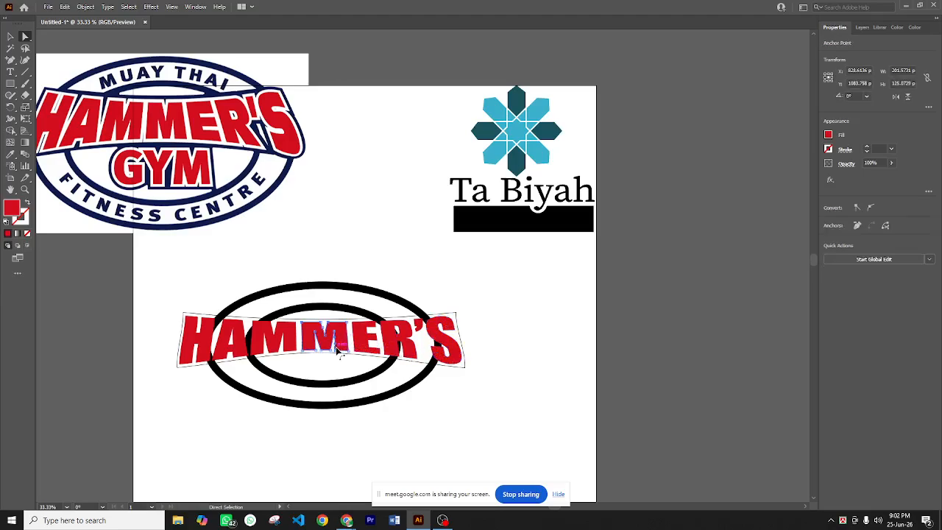
{"action": "left_click", "coordinate": [156, 322]}
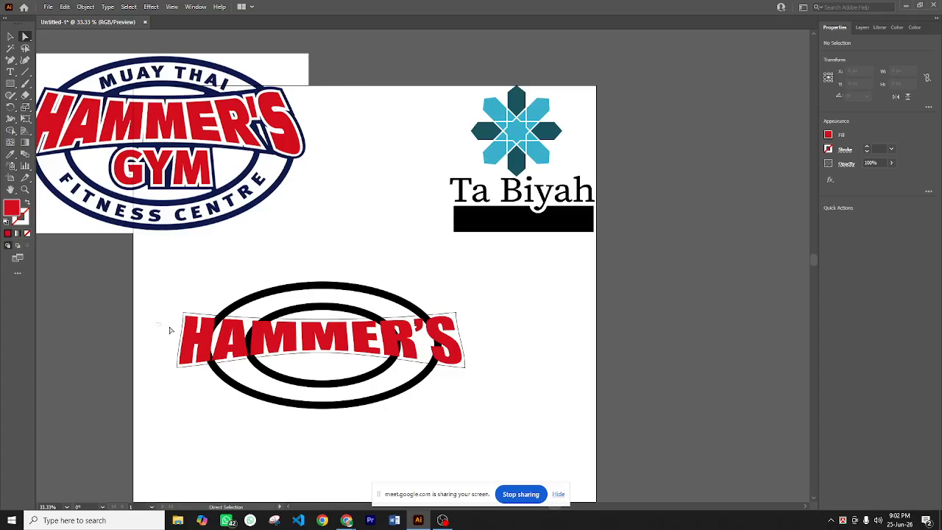
Undo the expansion of the HAMMER'S text, remove the offset outline around it, and reselect the warped envelope
{"action": "left_click", "coordinate": [467, 337]}
{"action": "left_click", "coordinate": [484, 340]}
{"action": "left_click_drag", "start_coordinate": [485, 347], "coordinate": [460, 352]}
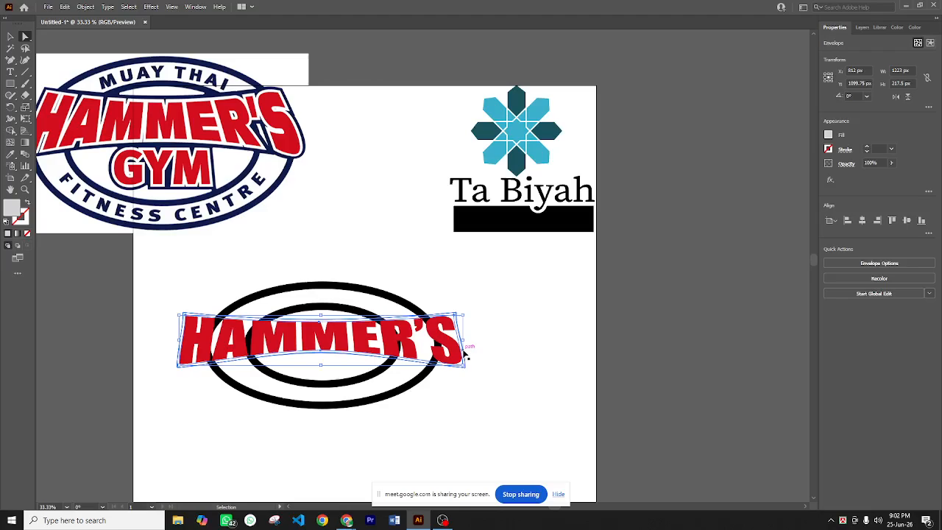
{"action": "key", "text": "v"}
{"action": "key", "text": "a"}
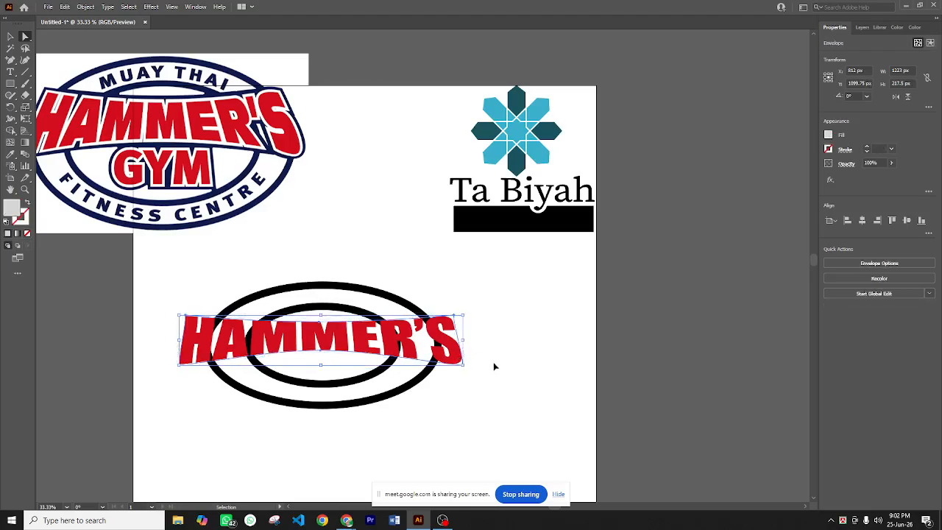
{"action": "left_click", "coordinate": [494, 366]}
{"action": "left_click", "coordinate": [450, 357]}
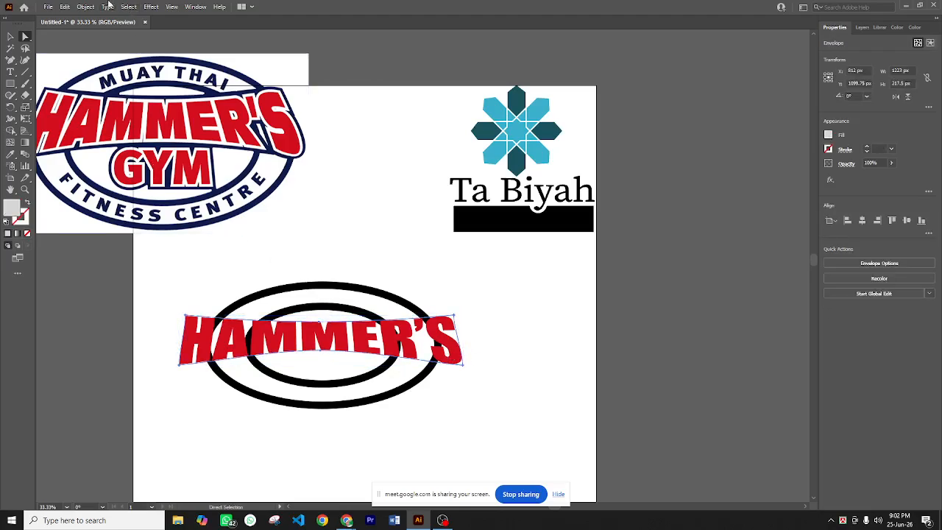
{"action": "left_click", "coordinate": [86, 7]}
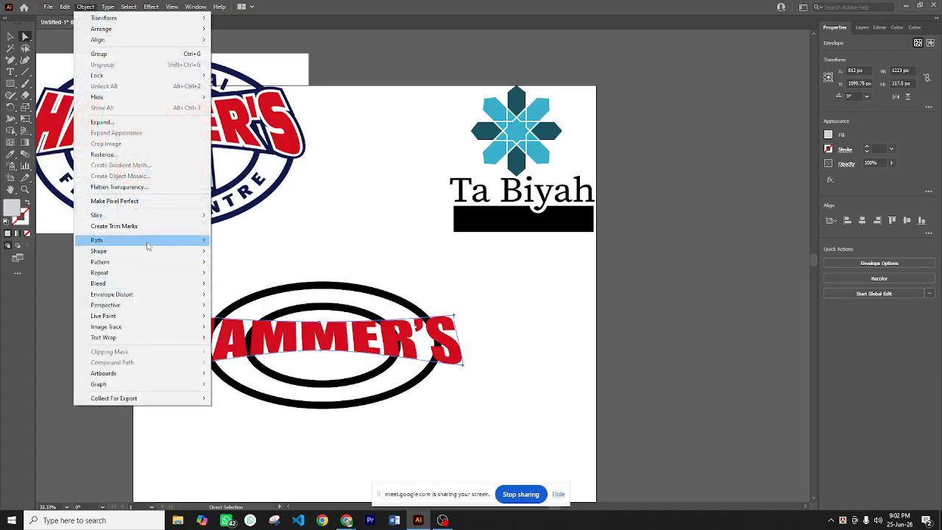
{"action": "mouse_move", "coordinate": [147, 245]}
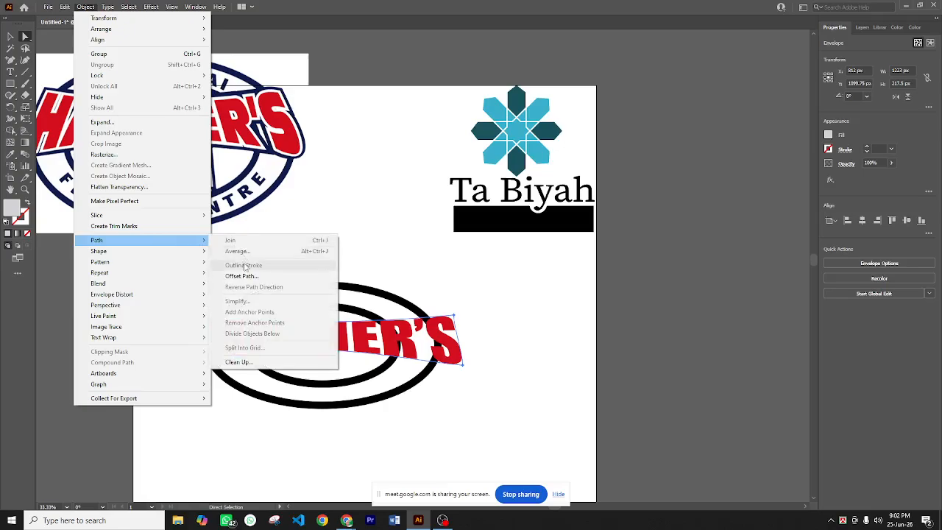
{"action": "left_click", "coordinate": [129, 123]}
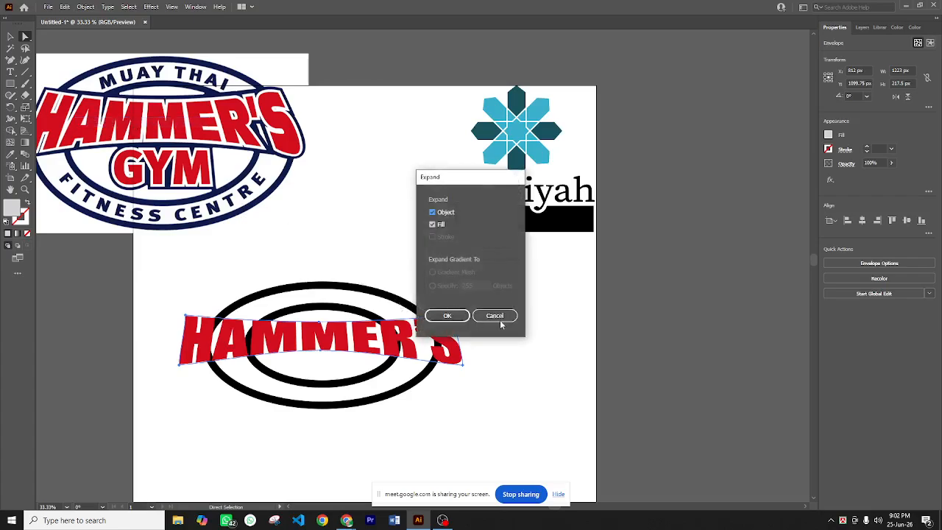
{"action": "left_click", "coordinate": [495, 315]}
Start a path offset on the warped HAMMER'S envelope and raise the offset to 17 px
{"action": "left_click", "coordinate": [84, 7]}
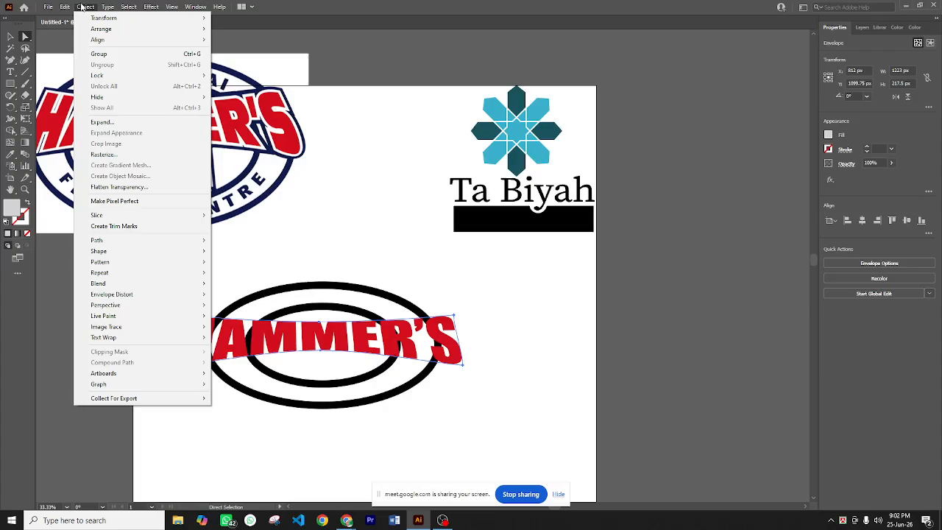
{"action": "mouse_move", "coordinate": [126, 245]}
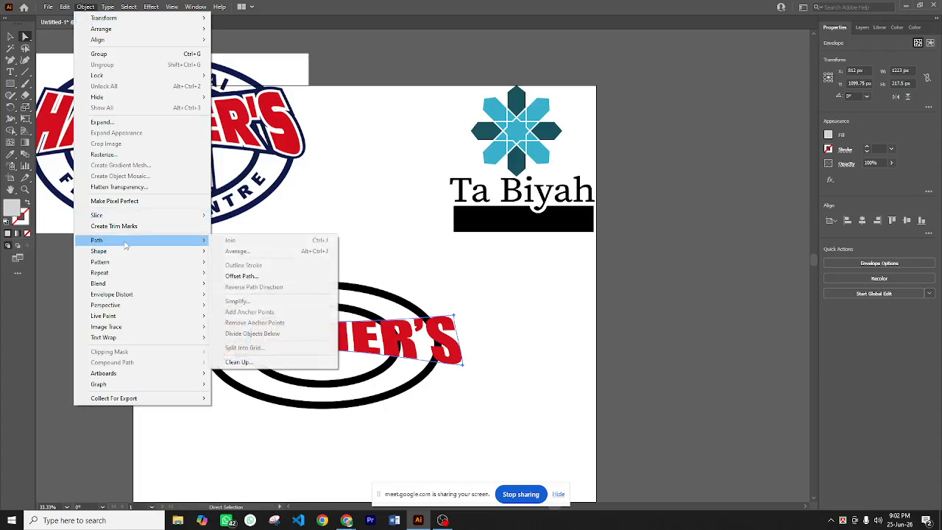
{"action": "left_click", "coordinate": [258, 276]}
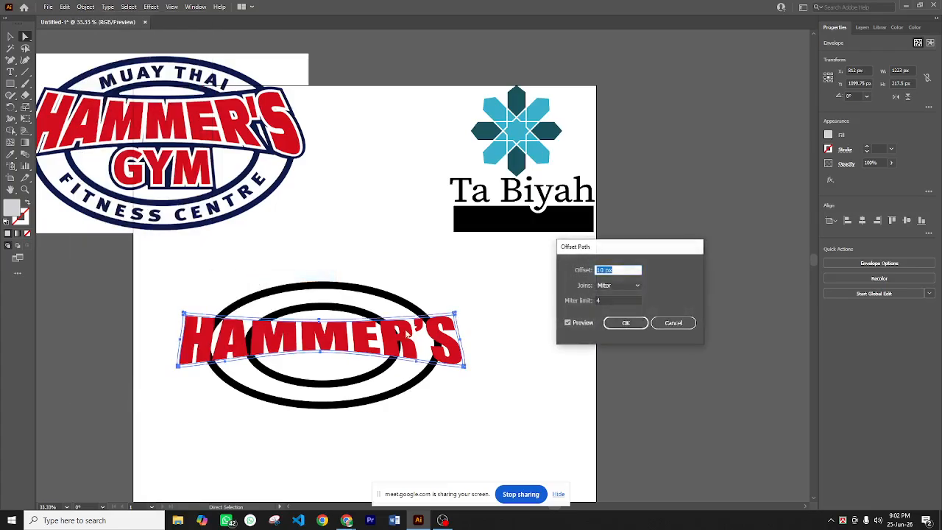
{"action": "left_click", "coordinate": [610, 270]}
{"action": "key", "text": "Up"}
{"action": "key", "text": "Up"}
{"action": "key", "text": "Up"}
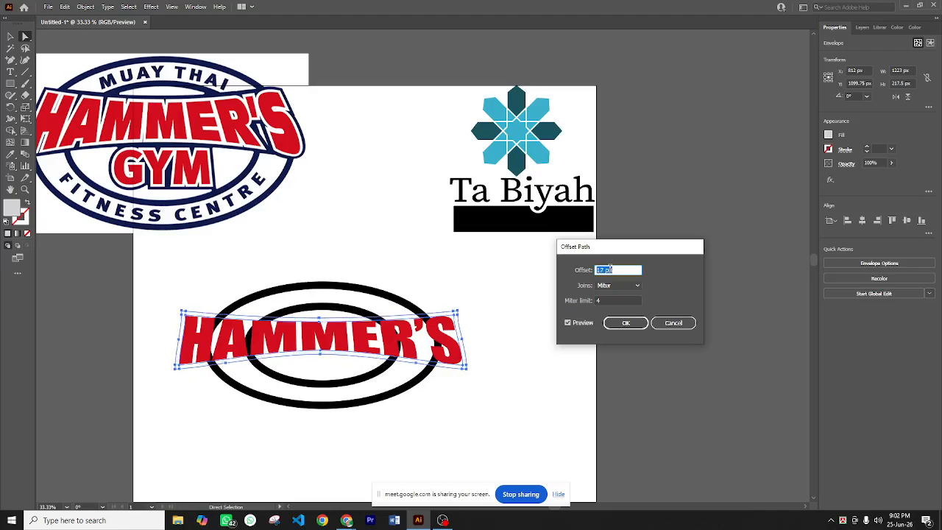
{"action": "key", "text": "Down"}
{"action": "key", "text": "Down"}
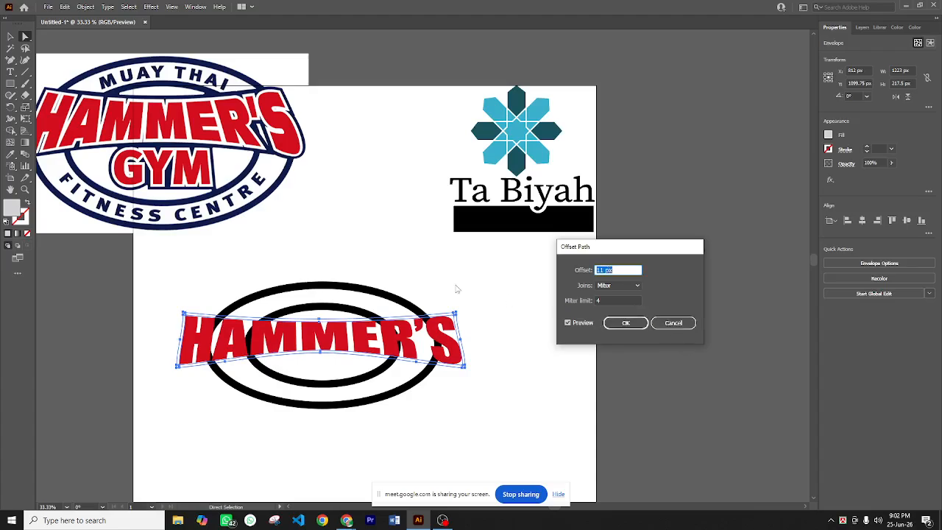
{"action": "left_click", "coordinate": [684, 325]}
{"action": "double_click", "coordinate": [19, 212]}
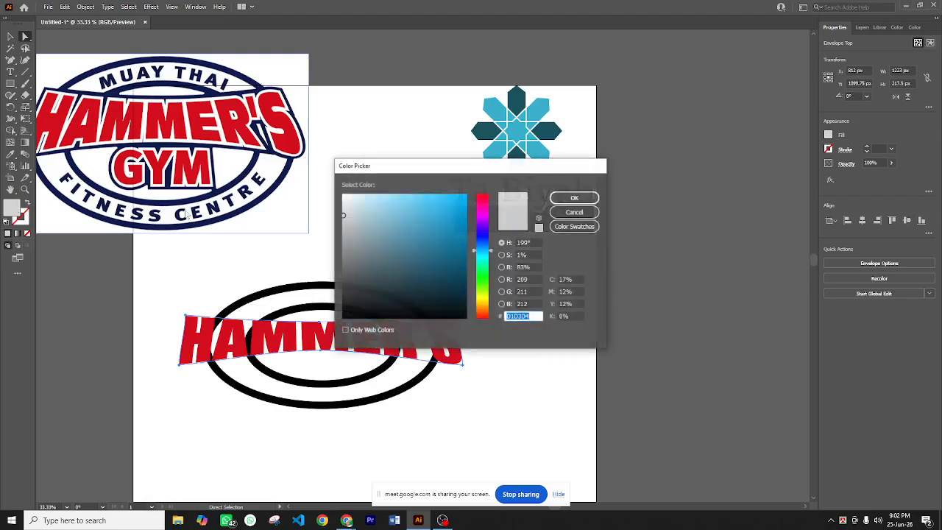
{"action": "left_click", "coordinate": [574, 212]}
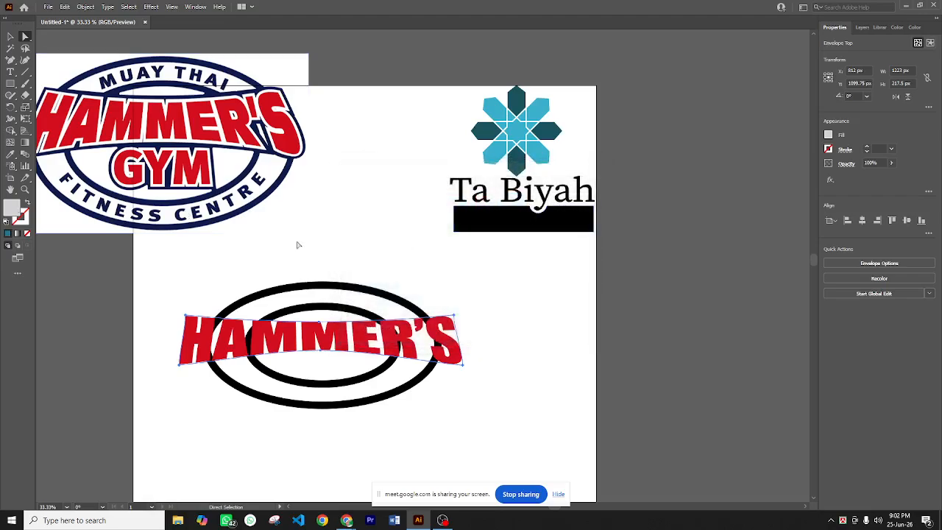
Sample the navy outline colour from the reference logo as the fill for the warped HAMMER'S lettering
{"action": "left_click", "coordinate": [11, 155]}
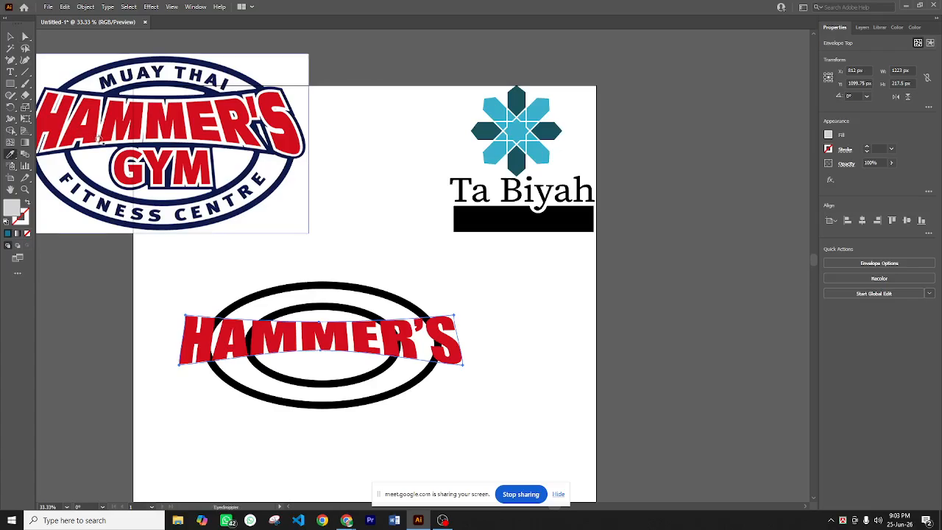
{"action": "left_click", "coordinate": [99, 145]}
{"action": "left_click", "coordinate": [10, 36]}
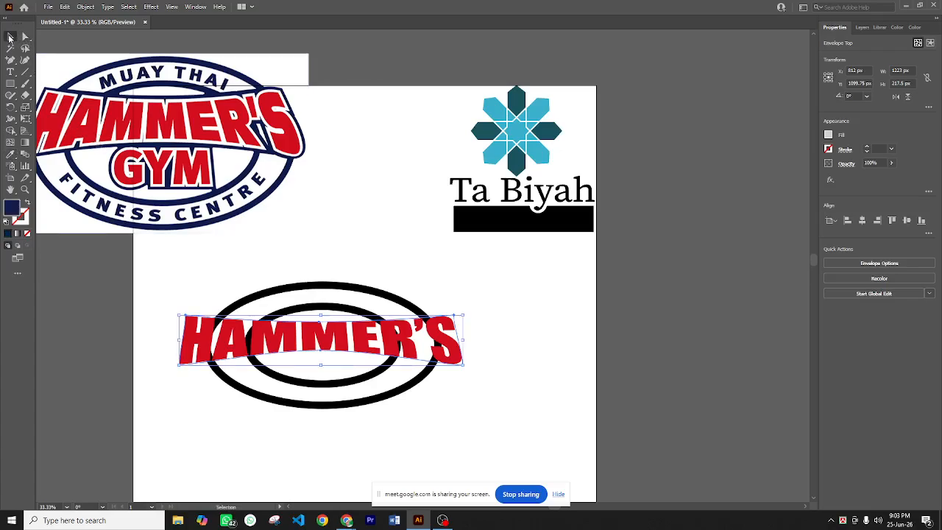
{"action": "left_click", "coordinate": [397, 158]}
{"action": "left_click", "coordinate": [345, 329]}
{"action": "left_click", "coordinate": [85, 7]}
{"action": "mouse_move", "coordinate": [148, 240]}
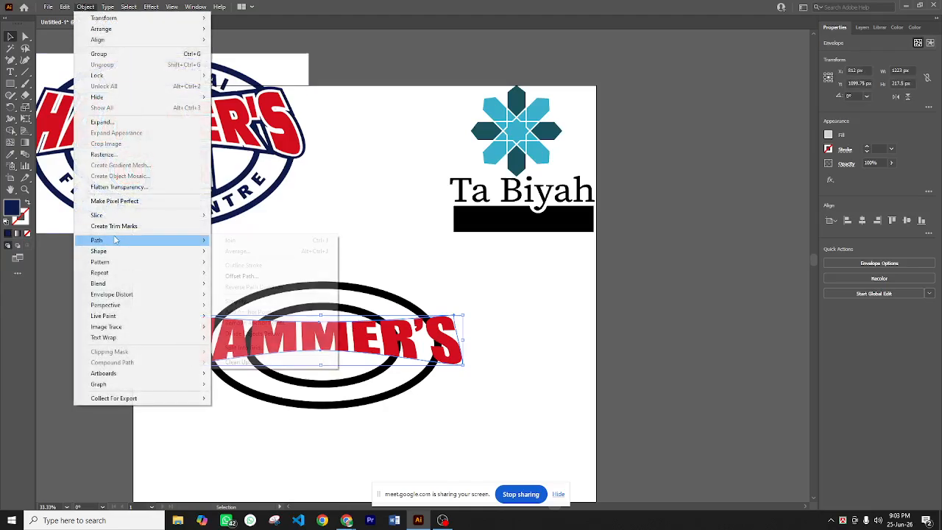
{"action": "left_click", "coordinate": [284, 278]}
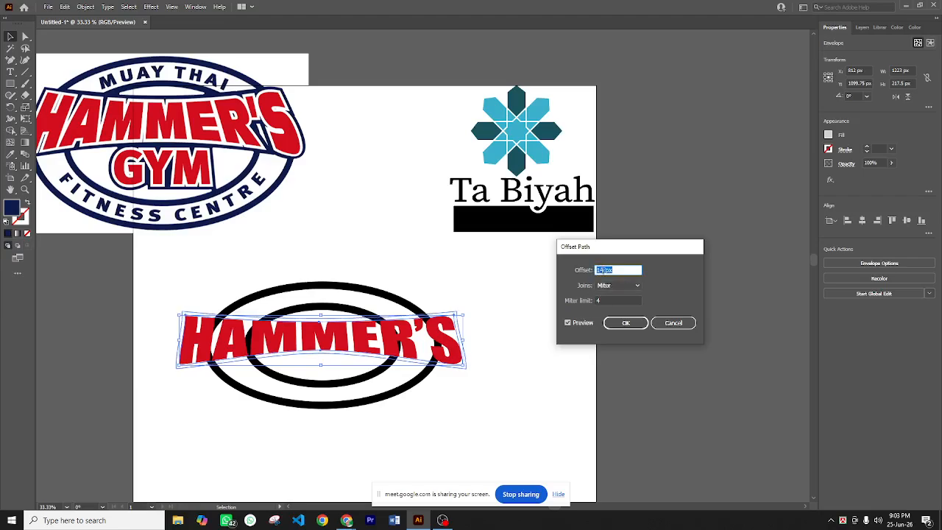
{"action": "left_click", "coordinate": [673, 325]}
{"action": "left_click", "coordinate": [519, 369]}
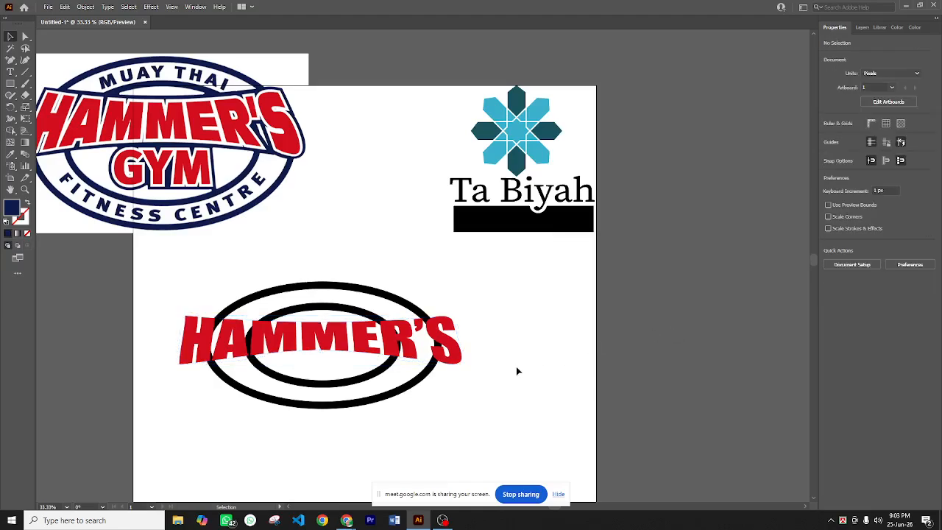
Expand the warped HAMMER'S envelope into editable shapes with Object and Fill included
{"action": "left_click", "coordinate": [322, 345]}
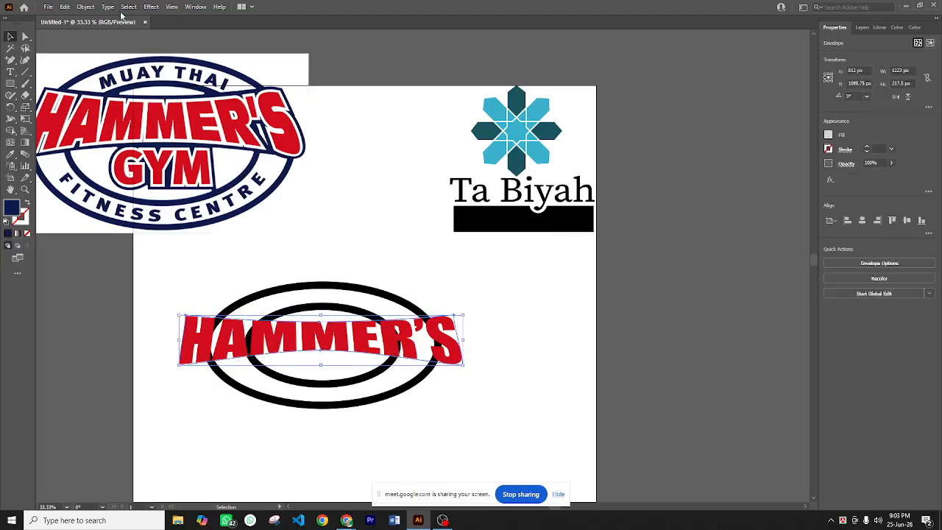
{"action": "left_click", "coordinate": [87, 8]}
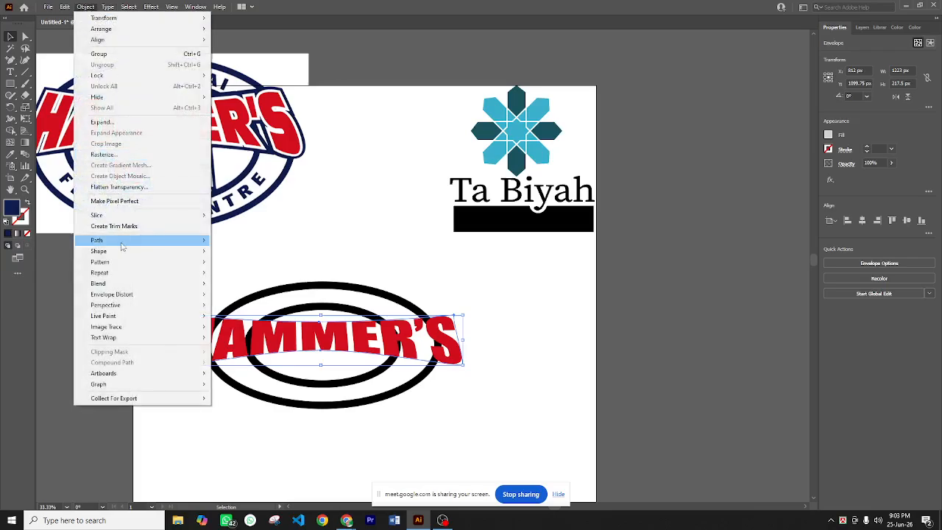
{"action": "left_click", "coordinate": [101, 122]}
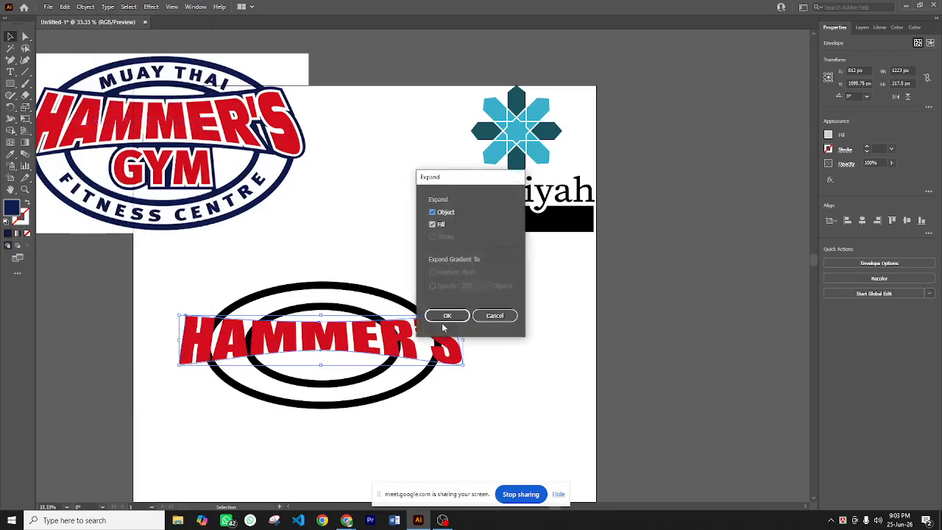
{"action": "left_click", "coordinate": [443, 318]}
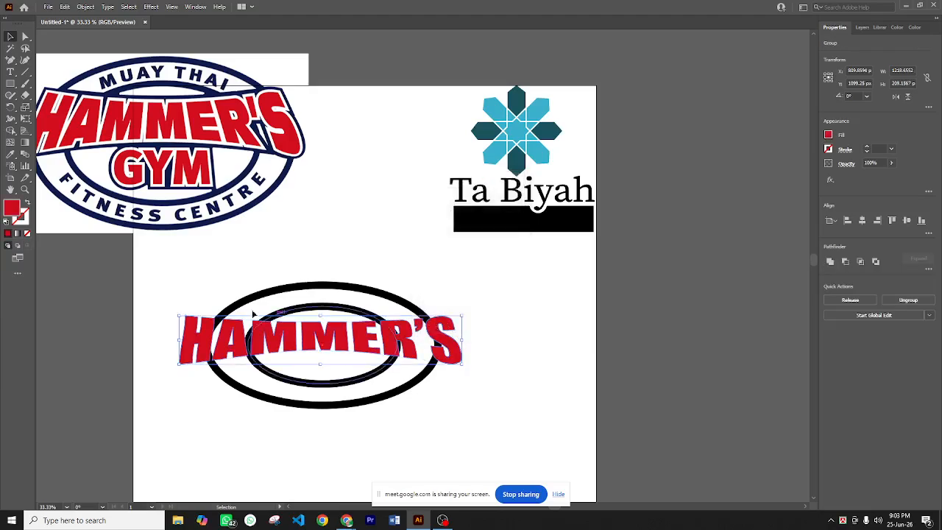
Offset the paths of the expanded HAMMER'S lettering outward by 10 px with miter joins and a miter limit of 4
{"action": "left_click", "coordinate": [82, 9]}
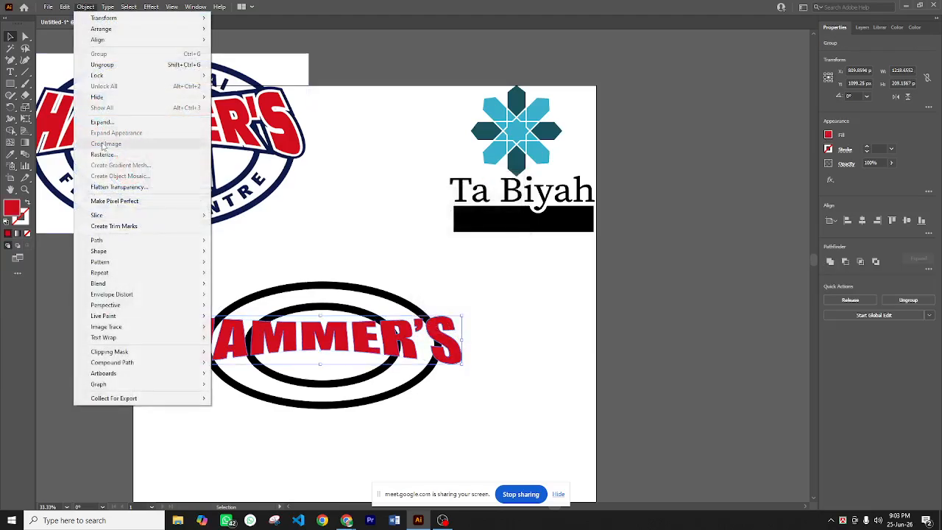
{"action": "mouse_move", "coordinate": [161, 244]}
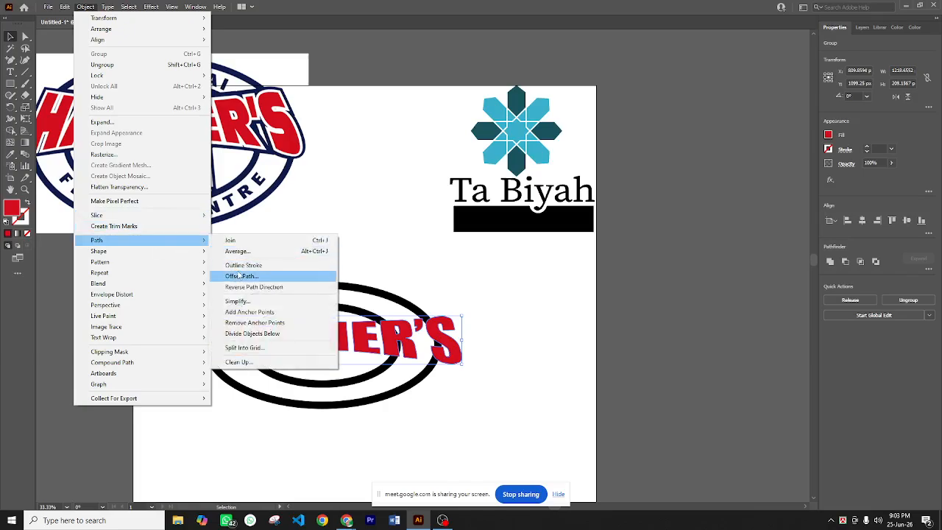
{"action": "left_click", "coordinate": [237, 277]}
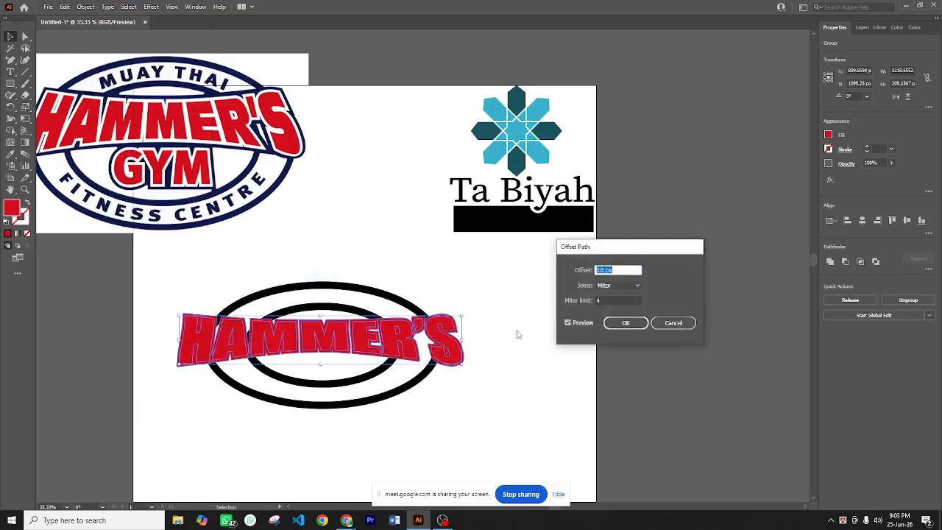
{"action": "left_click", "coordinate": [624, 325]}
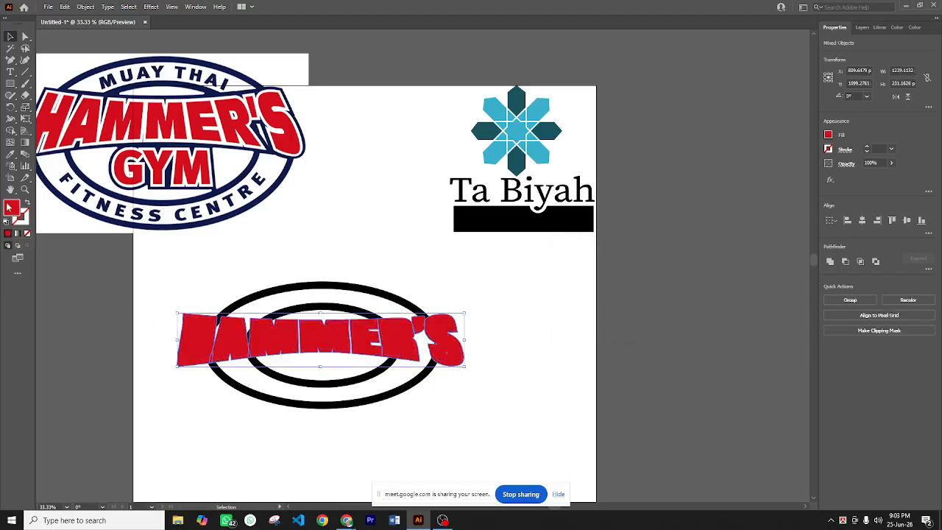
Fill the offset outline behind the red letters with navy sampled from the reference logo
{"action": "left_click", "coordinate": [10, 153]}
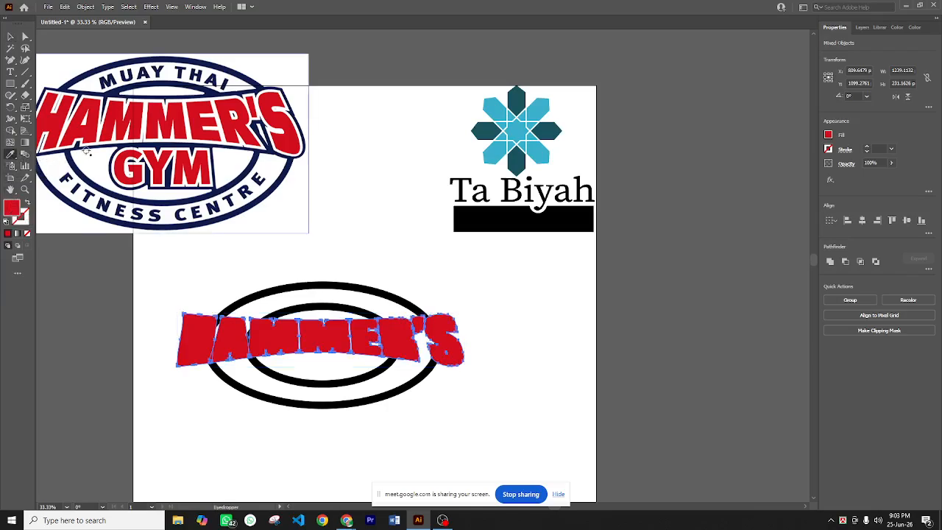
{"action": "left_click", "coordinate": [97, 149]}
{"action": "left_click", "coordinate": [10, 36]}
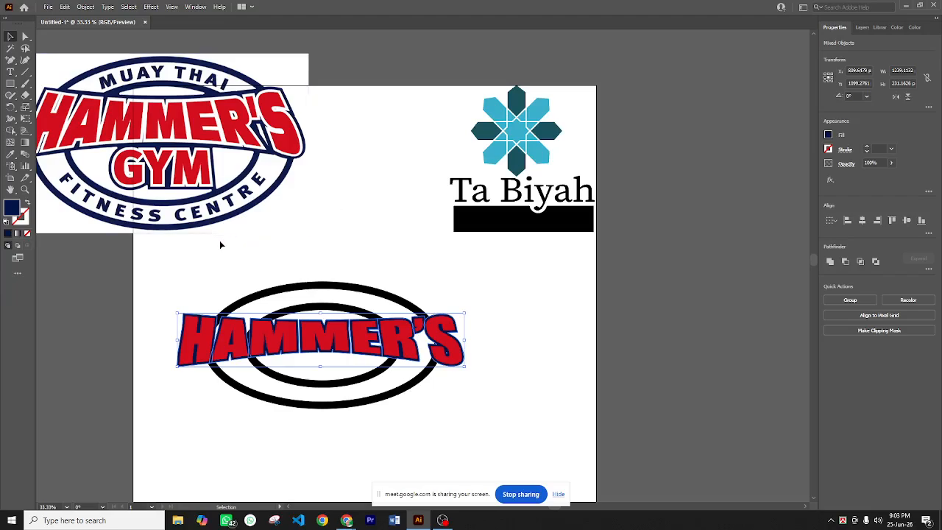
Fill the offset outline behind the red letters with white sampled from the empty artboard
{"action": "key", "text": "i"}
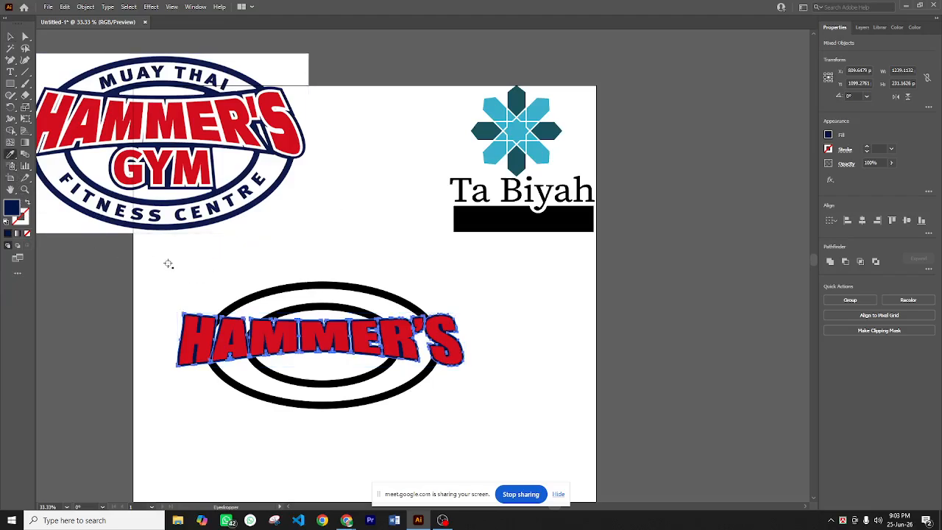
{"action": "left_click", "coordinate": [168, 263]}
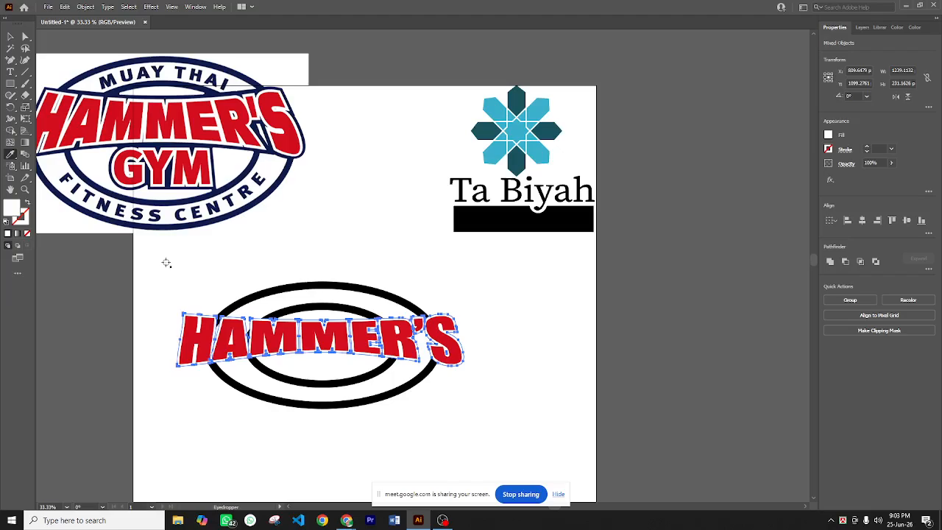
Offset the white outline of HAMMER'S outward again by about 11 px with miter joins and a miter limit of 4
{"action": "left_click", "coordinate": [86, 7]}
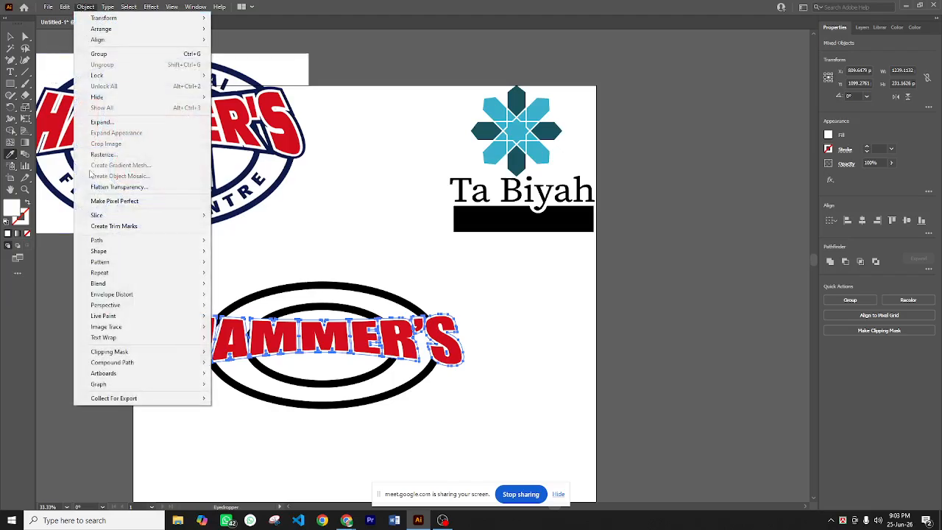
{"action": "mouse_move", "coordinate": [103, 239]}
{"action": "left_click", "coordinate": [256, 276]}
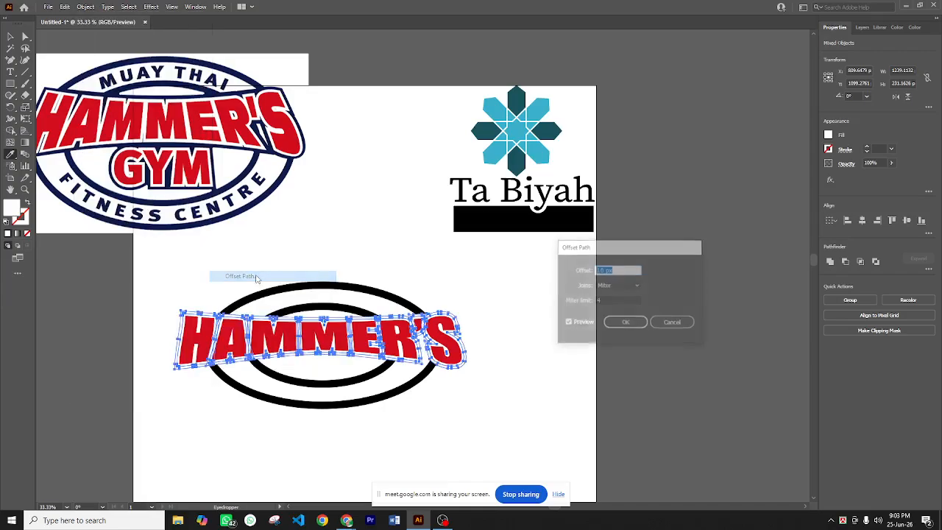
{"action": "key", "text": "Up"}
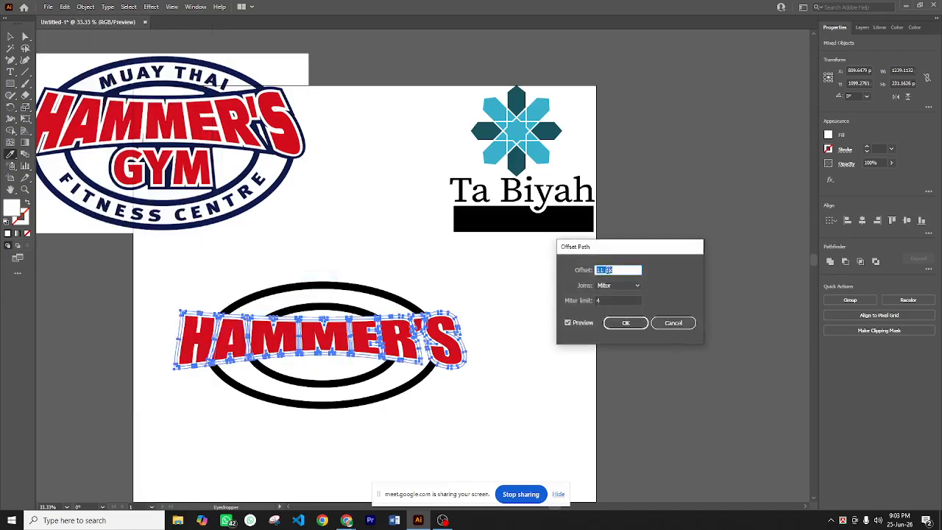
{"action": "left_click", "coordinate": [624, 322]}
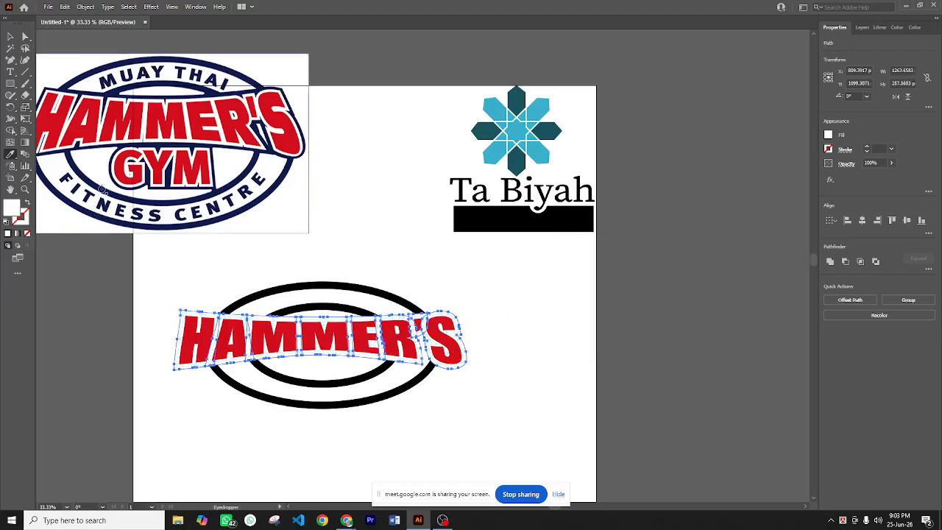
Fill the new outermost outline of HAMMER'S with navy sampled from the reference logo, then deselect it
{"action": "left_click", "coordinate": [100, 190]}
{"action": "left_click", "coordinate": [9, 36]}
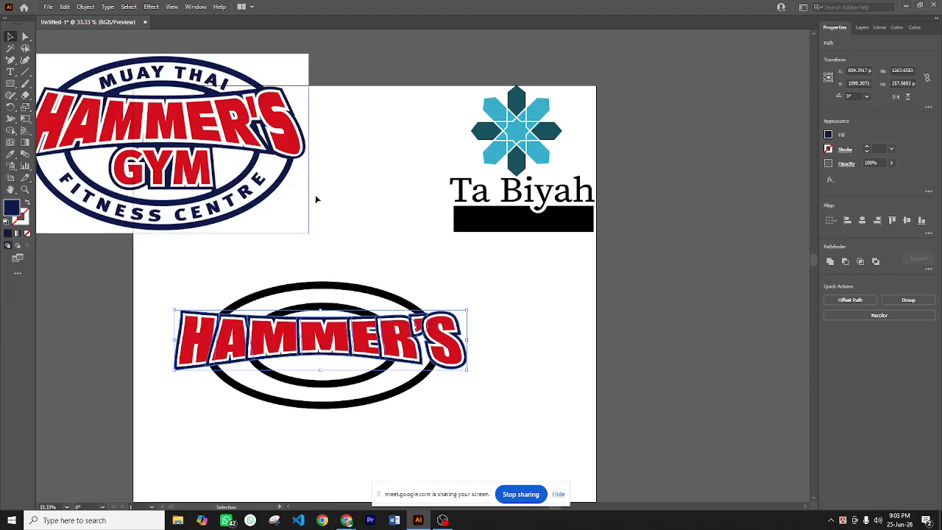
{"action": "left_click", "coordinate": [331, 215]}
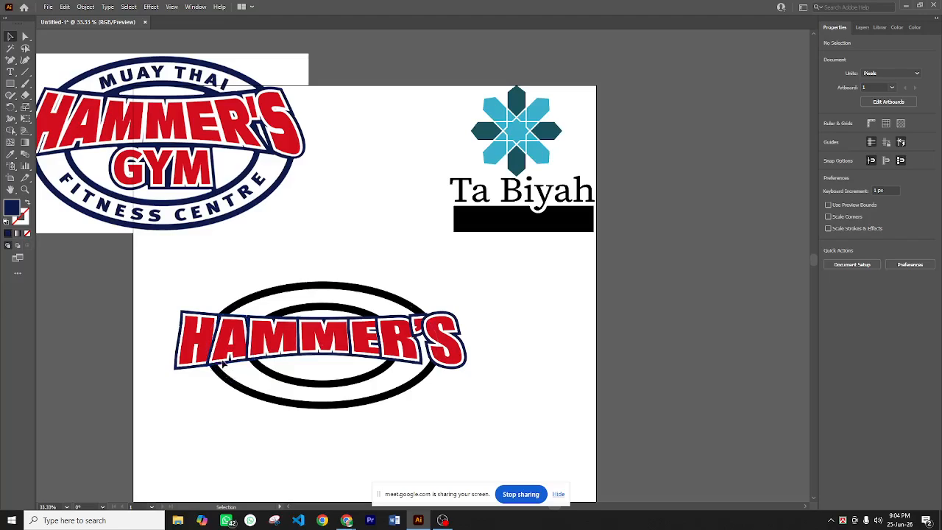
Ungroup the outlined HAMMER'S lettering twice so its individual letter shapes can be selected separately
{"action": "left_click", "coordinate": [226, 357]}
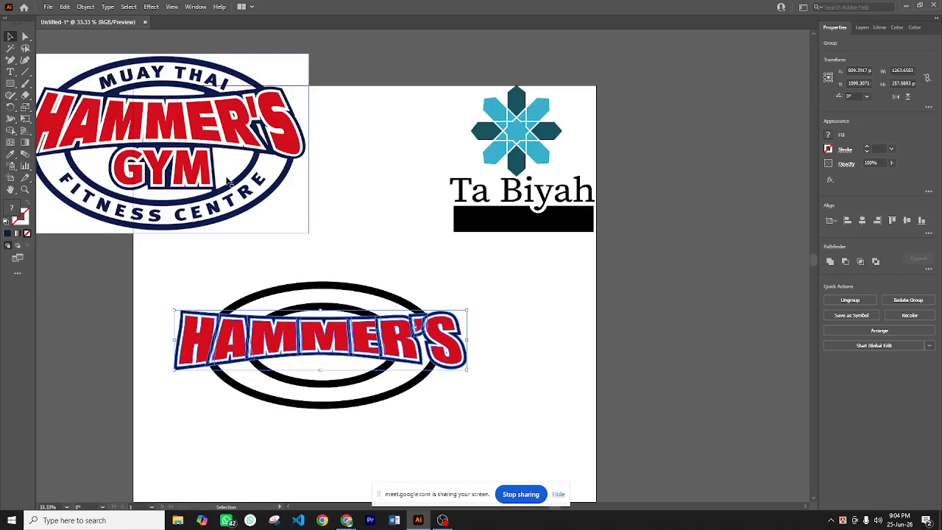
{"action": "left_click", "coordinate": [199, 408]}
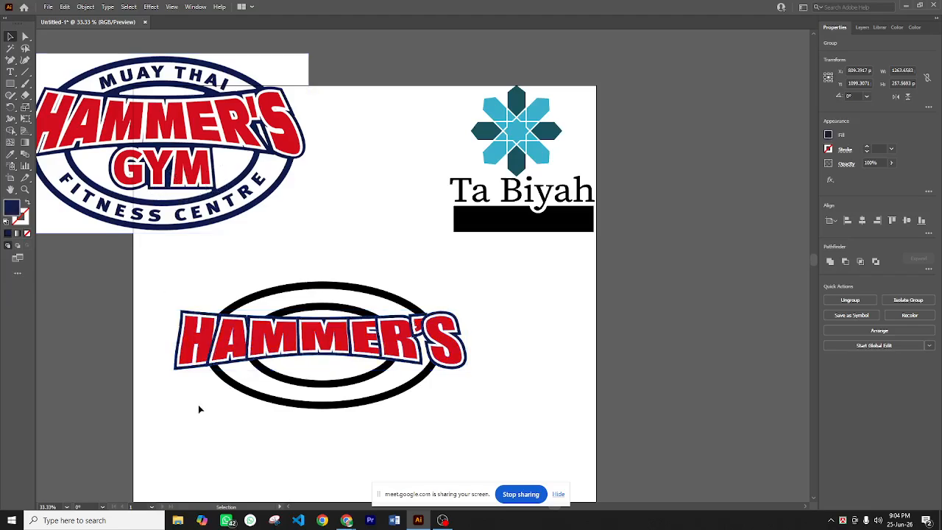
{"action": "left_click", "coordinate": [224, 314]}
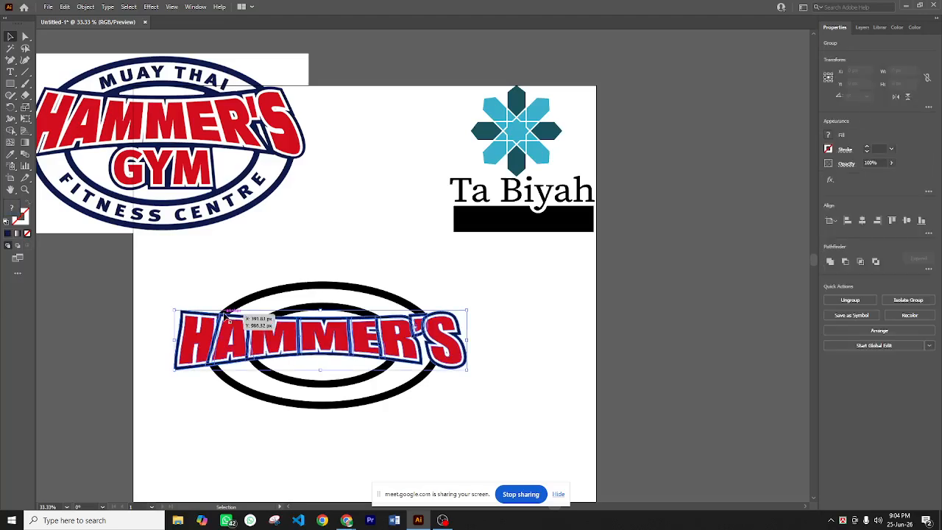
{"action": "right_click", "coordinate": [225, 315]}
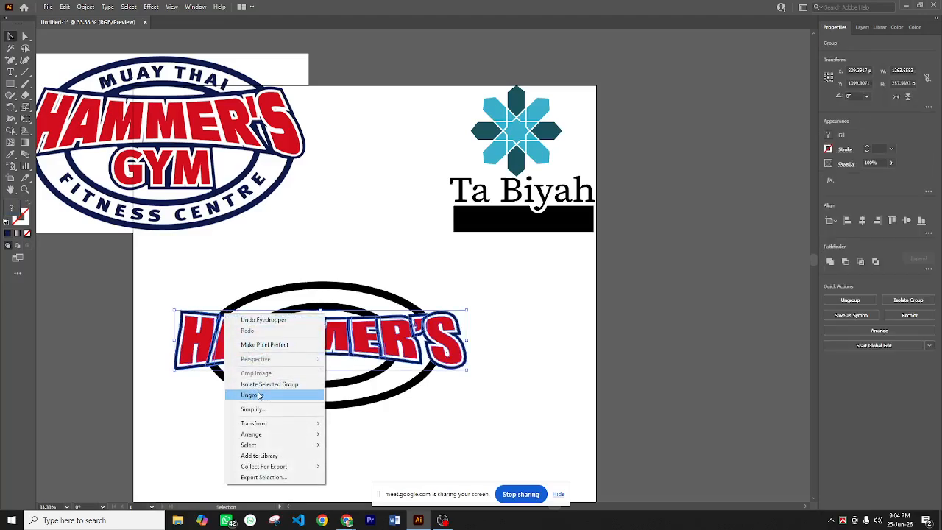
{"action": "left_click", "coordinate": [252, 395]}
{"action": "left_click", "coordinate": [200, 393]}
{"action": "left_click", "coordinate": [230, 317]}
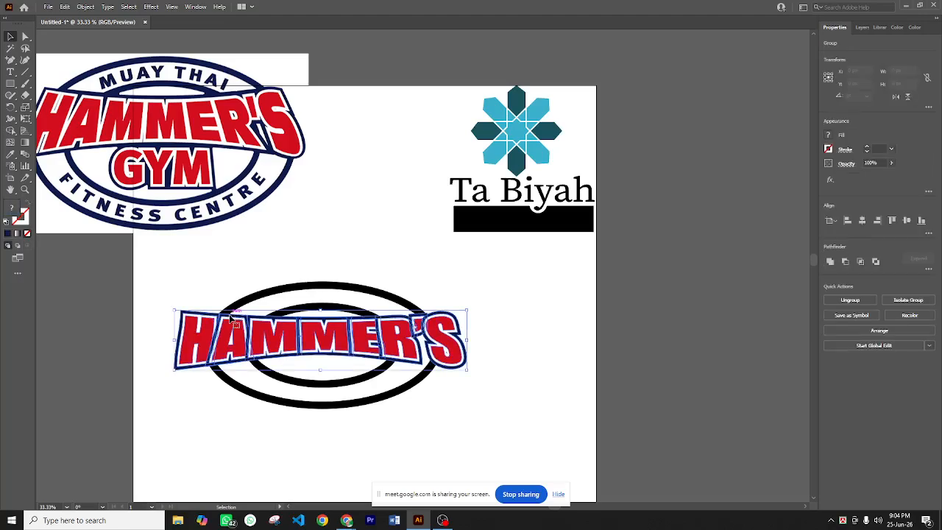
{"action": "right_click", "coordinate": [230, 316]}
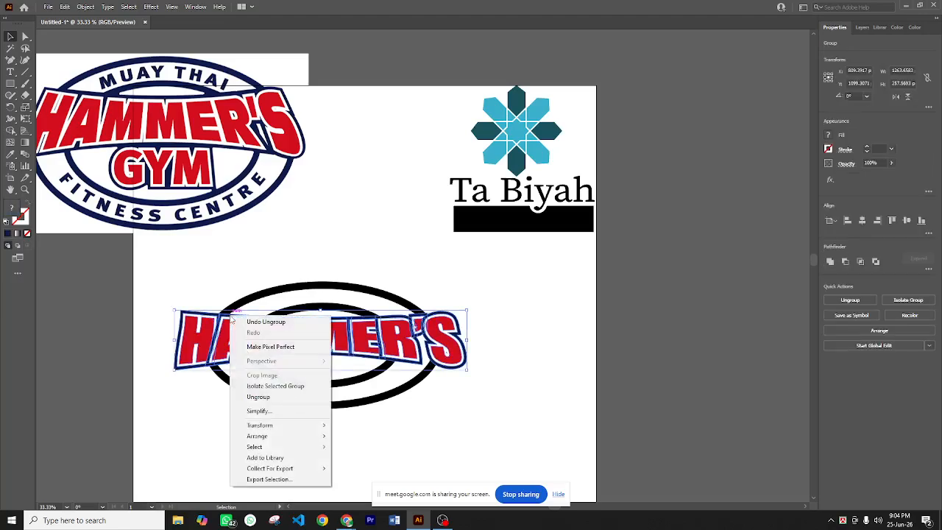
{"action": "left_click", "coordinate": [253, 396]}
{"action": "left_click", "coordinate": [178, 405]}
Send the navy outline shape around the letter A of HAMMER'S one level backward
{"action": "left_click", "coordinate": [225, 317]}
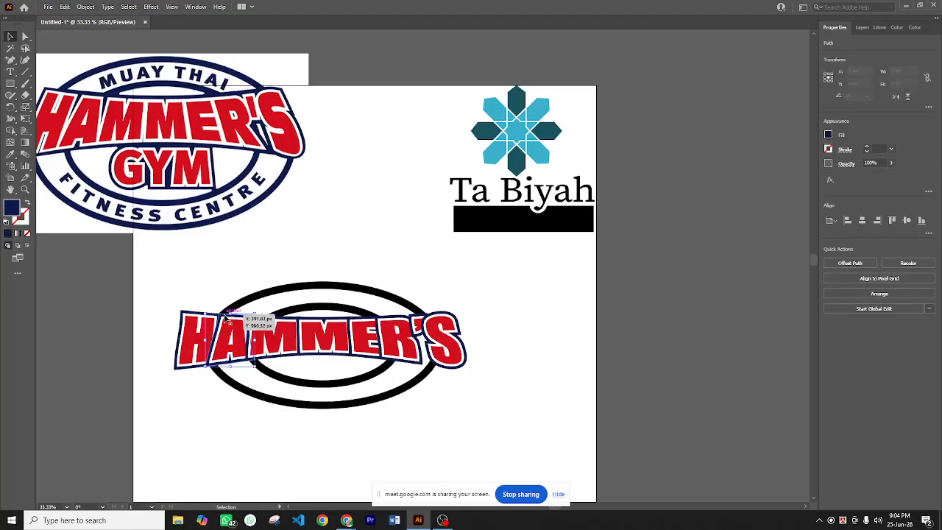
{"action": "right_click", "coordinate": [225, 317]}
{"action": "mouse_move", "coordinate": [251, 269]}
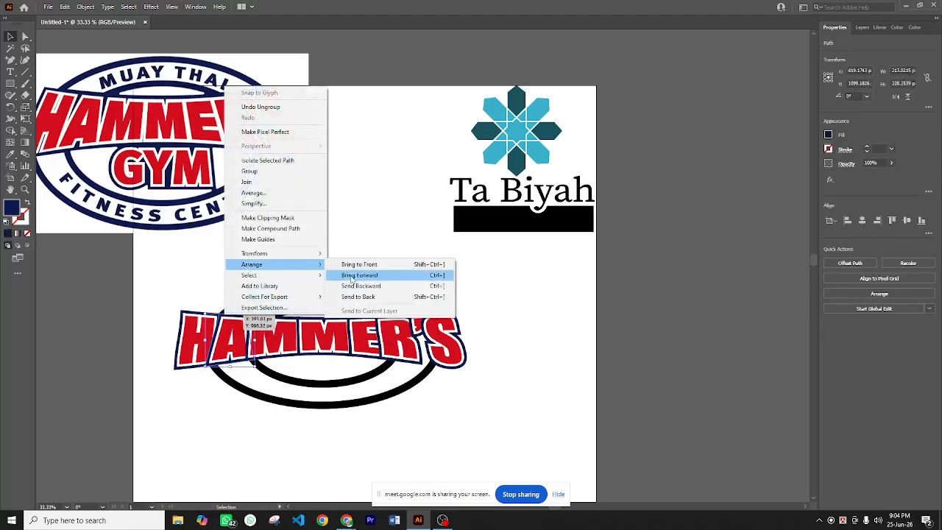
{"action": "left_click", "coordinate": [365, 286]}
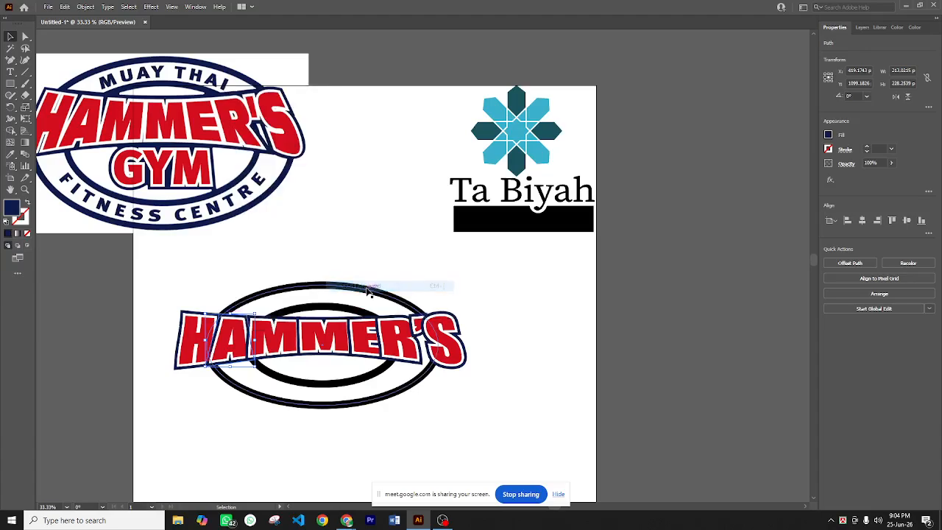
Send the navy outline shape around the first A of HAMMER'S another level backward and deselect it
{"action": "left_click", "coordinate": [228, 259]}
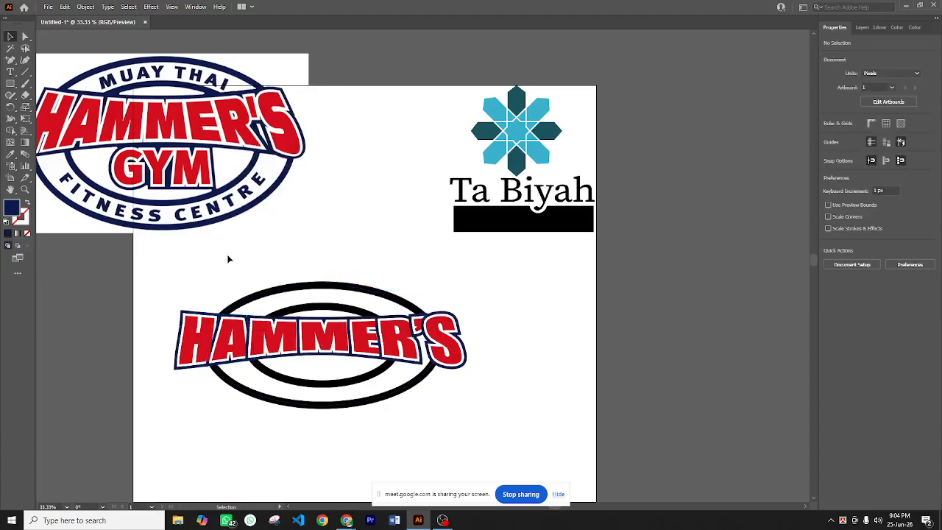
{"action": "right_click", "coordinate": [228, 315]}
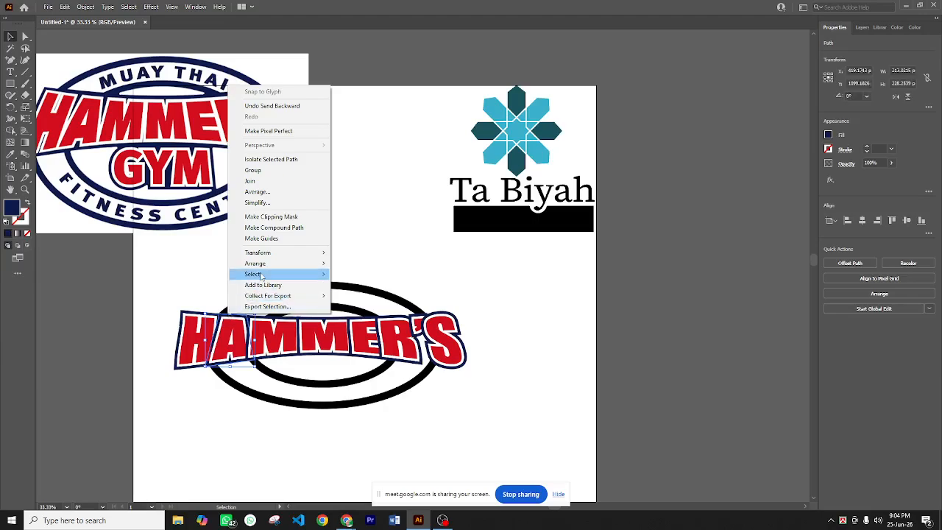
{"action": "mouse_move", "coordinate": [276, 263]}
{"action": "left_click", "coordinate": [366, 286]}
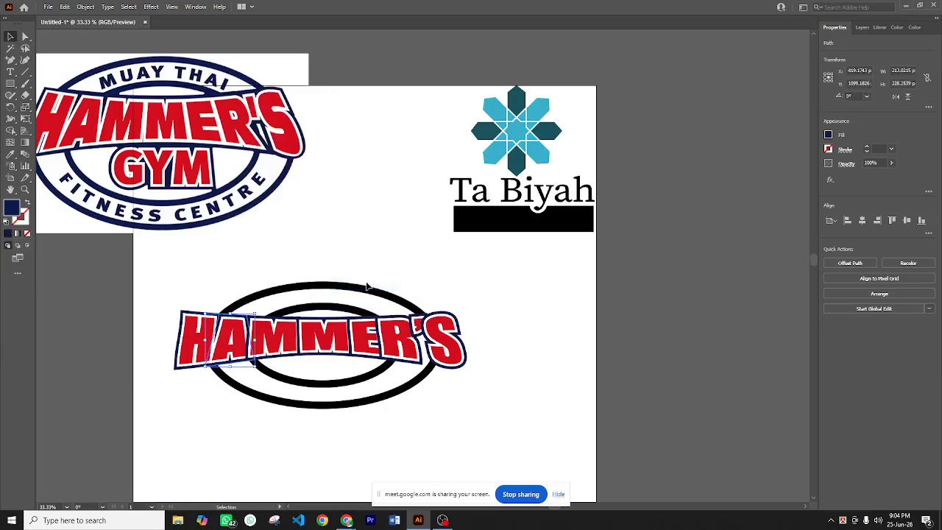
{"action": "left_click", "coordinate": [315, 252]}
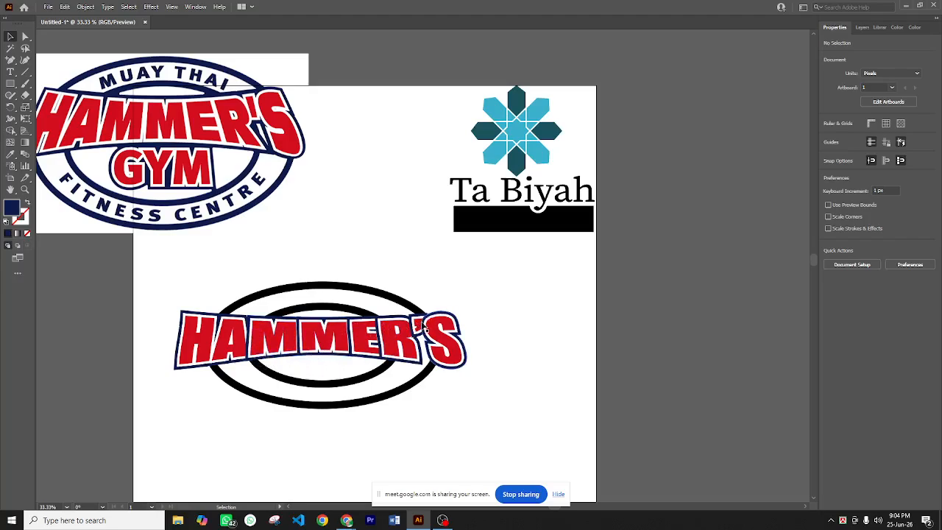
Bring the red apostrophe of HAMMER'S to the front of the stacking order and deselect it
{"action": "right_click", "coordinate": [420, 324]}
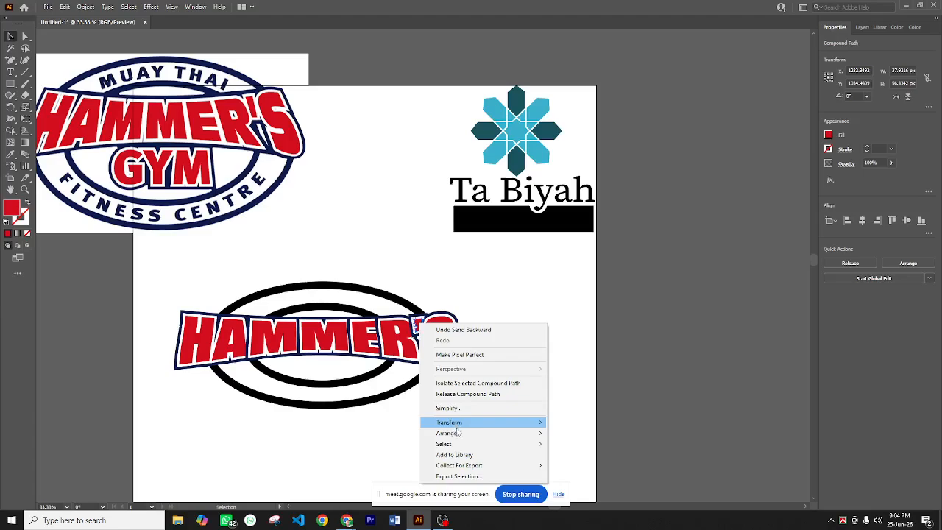
{"action": "mouse_move", "coordinate": [471, 433]}
{"action": "left_click", "coordinate": [561, 432]}
{"action": "left_click", "coordinate": [471, 370]}
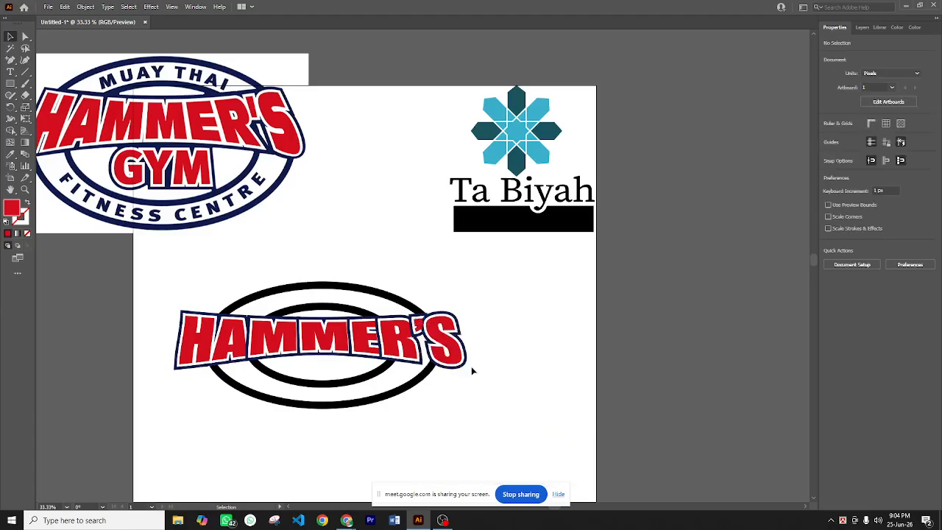
Try bringing the apostrophe's white outline shape to the very front, then undo that change
{"action": "right_click", "coordinate": [418, 332]}
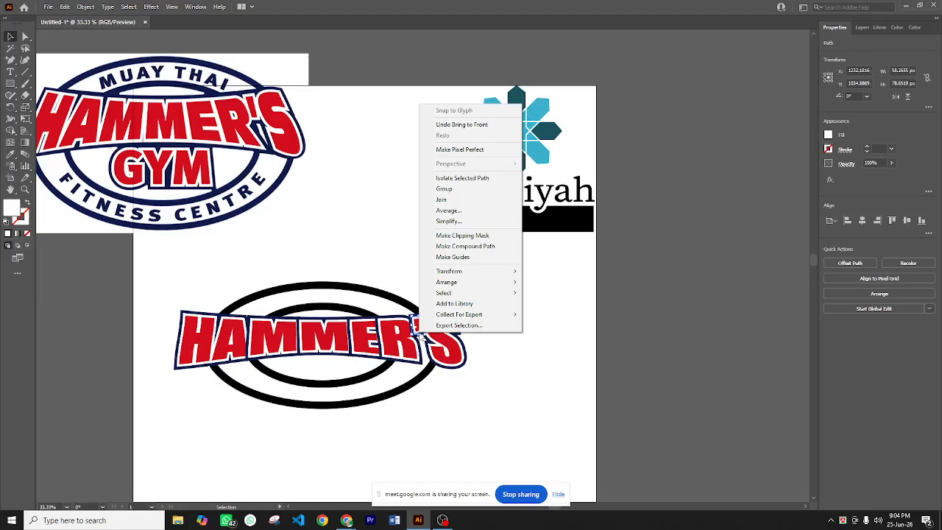
{"action": "mouse_move", "coordinate": [471, 284]}
{"action": "left_click", "coordinate": [537, 283]}
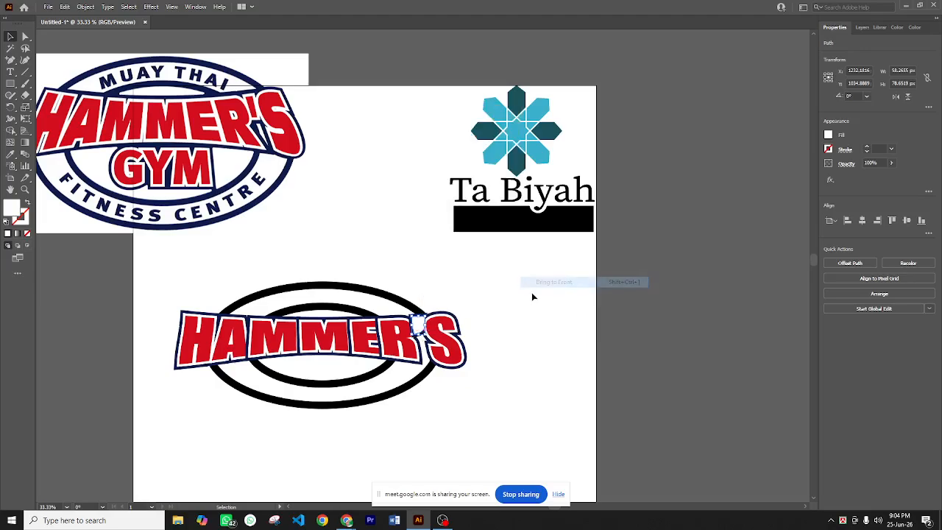
{"action": "left_click", "coordinate": [520, 309]}
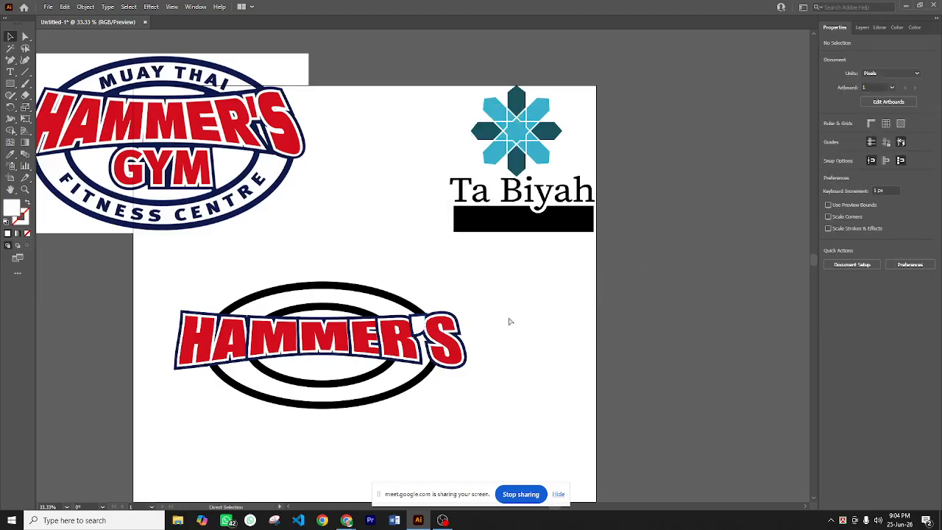
{"action": "key", "text": "ctrl+z"}
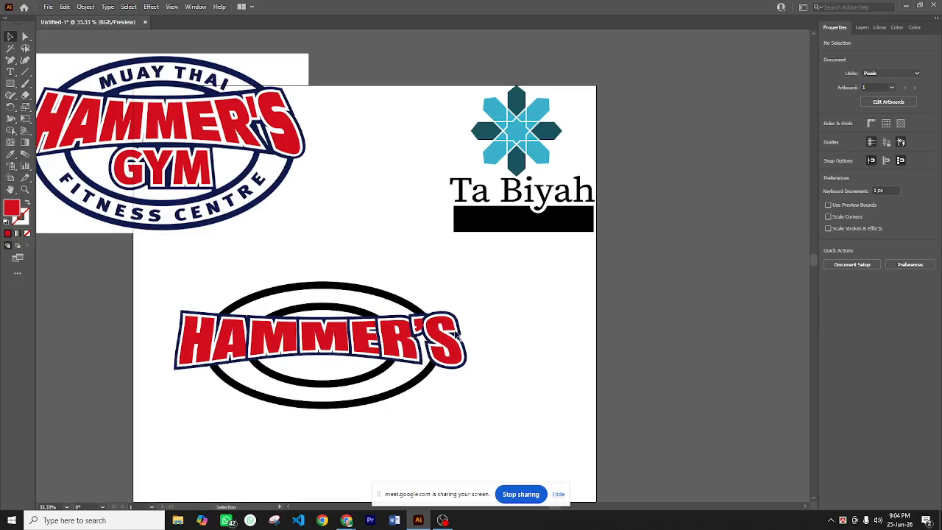
Bring the apostrophe's white outline shape one level forward and deselect it
{"action": "right_click", "coordinate": [418, 335]}
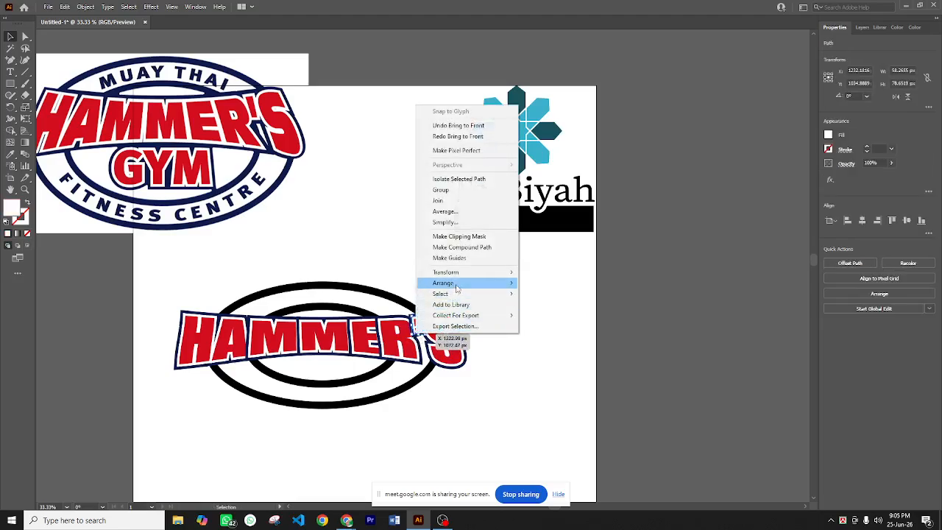
{"action": "mouse_move", "coordinate": [456, 288]}
{"action": "left_click", "coordinate": [547, 291]}
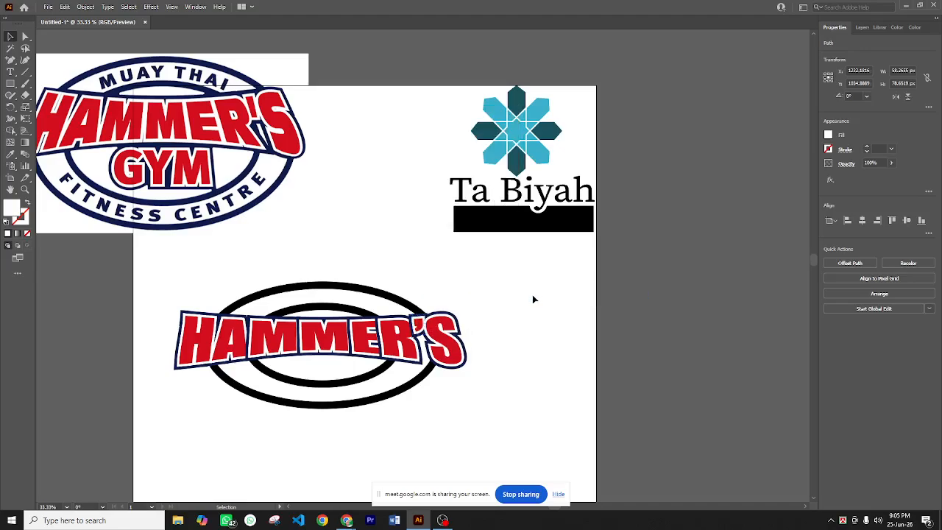
{"action": "left_click", "coordinate": [534, 297]}
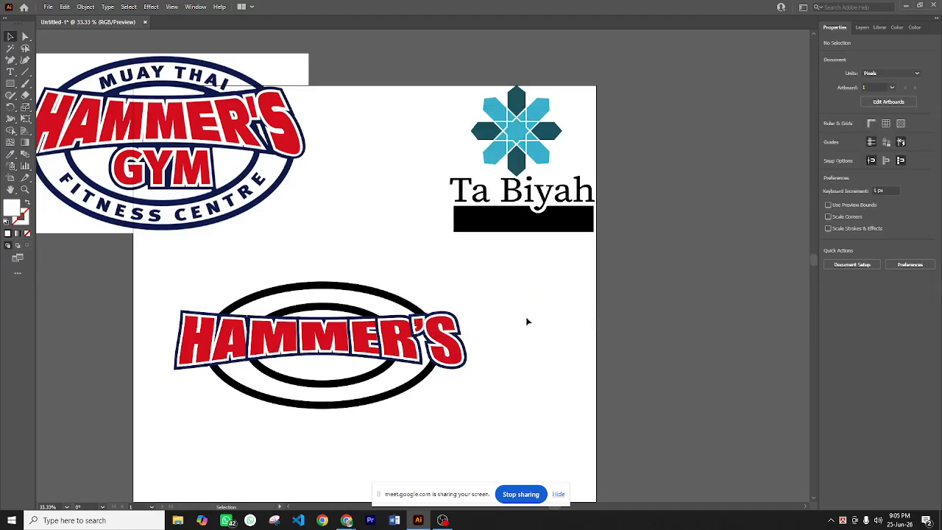
Bring the red letter R of HAMMER'S to the front and its white outline shape one level forward
{"action": "right_click", "coordinate": [408, 331]}
{"action": "mouse_move", "coordinate": [498, 440]}
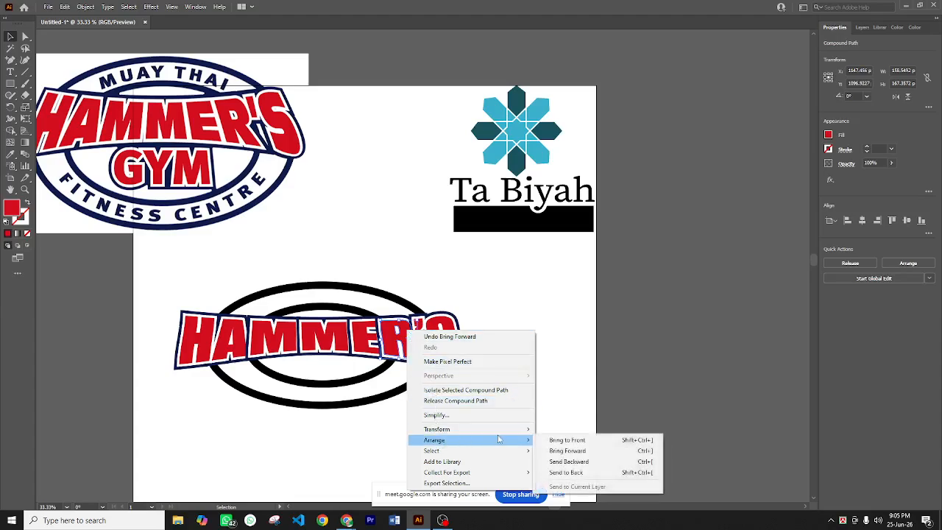
{"action": "left_click", "coordinate": [567, 439]}
{"action": "left_click", "coordinate": [452, 376]}
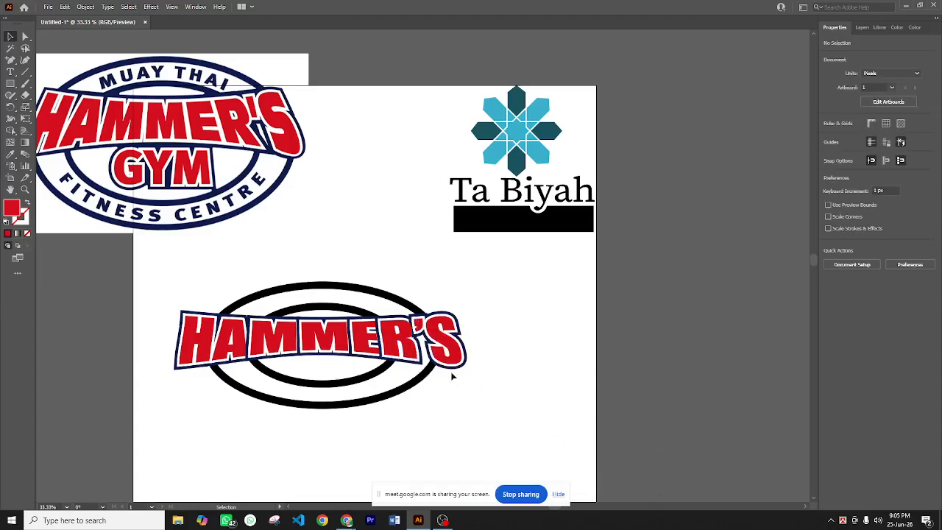
{"action": "right_click", "coordinate": [422, 368]}
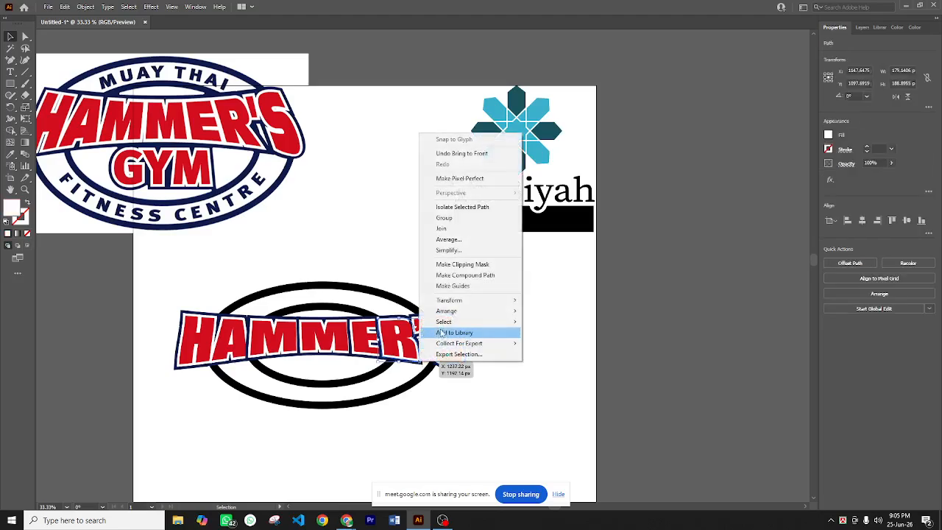
{"action": "mouse_move", "coordinate": [454, 311]}
{"action": "left_click", "coordinate": [547, 322]}
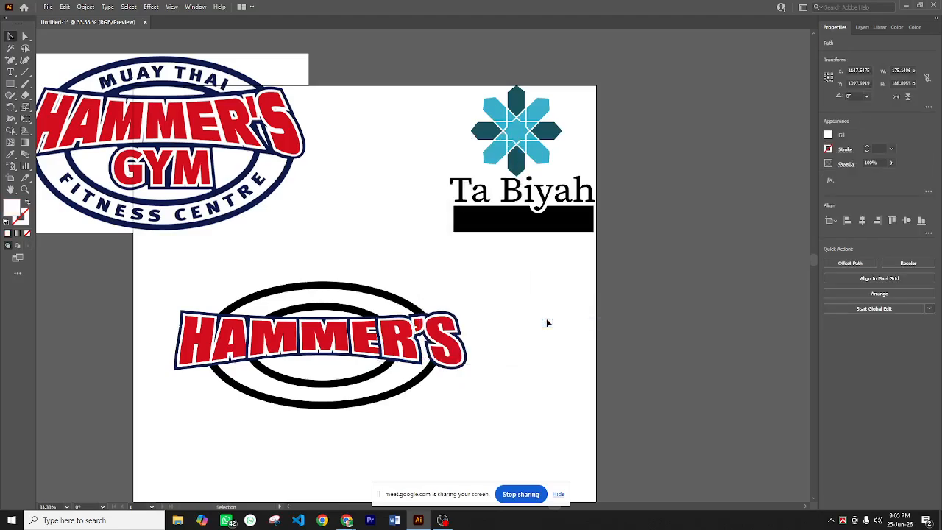
{"action": "left_click", "coordinate": [548, 321]}
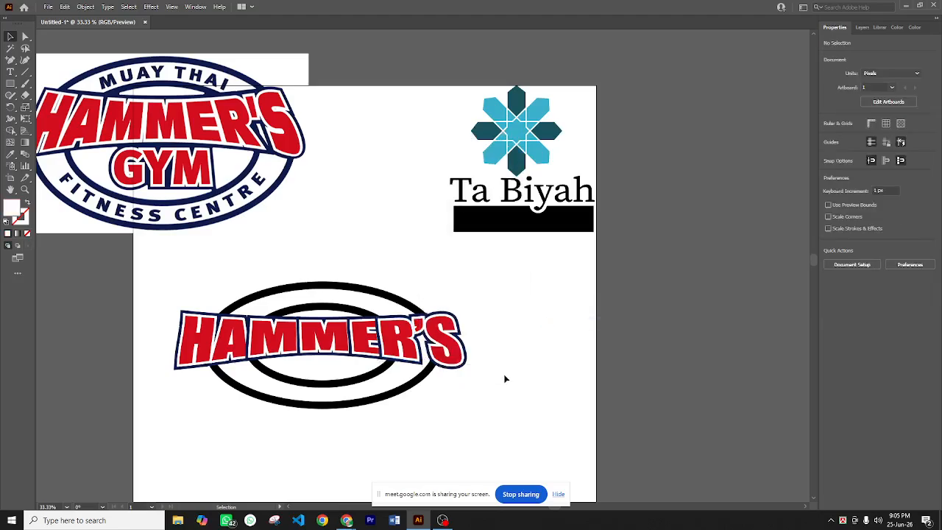
Bring the red letter E of HAMMER'S to the front and its white outline shape one level forward
{"action": "right_click", "coordinate": [369, 347]}
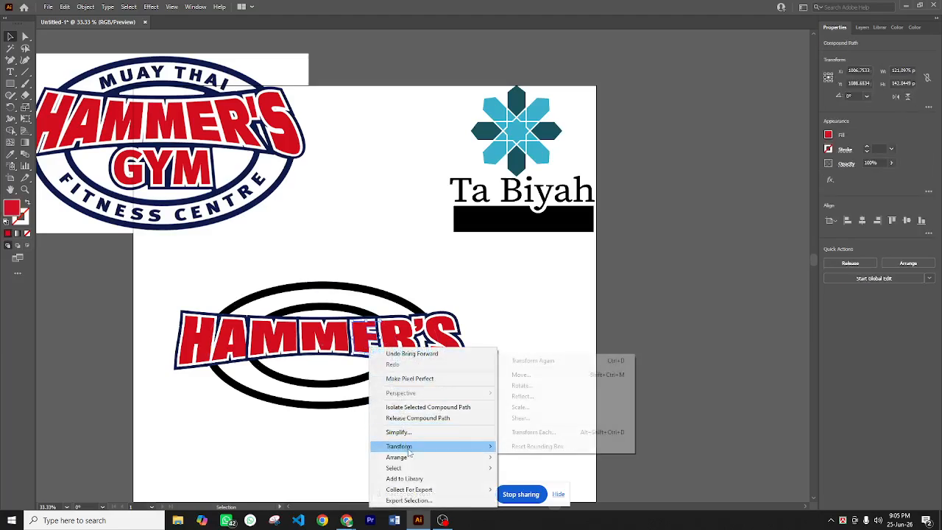
{"action": "mouse_move", "coordinate": [471, 457]}
{"action": "left_click", "coordinate": [529, 457]}
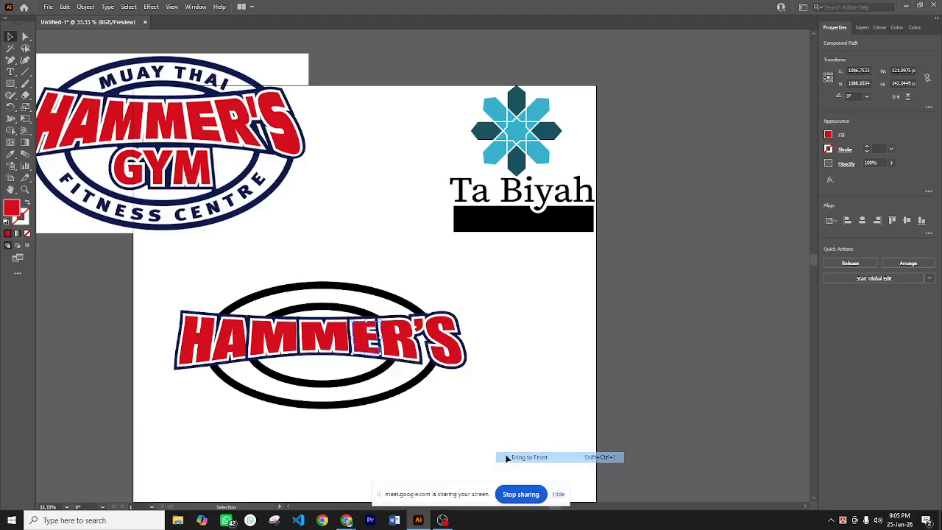
{"action": "left_click", "coordinate": [439, 431]}
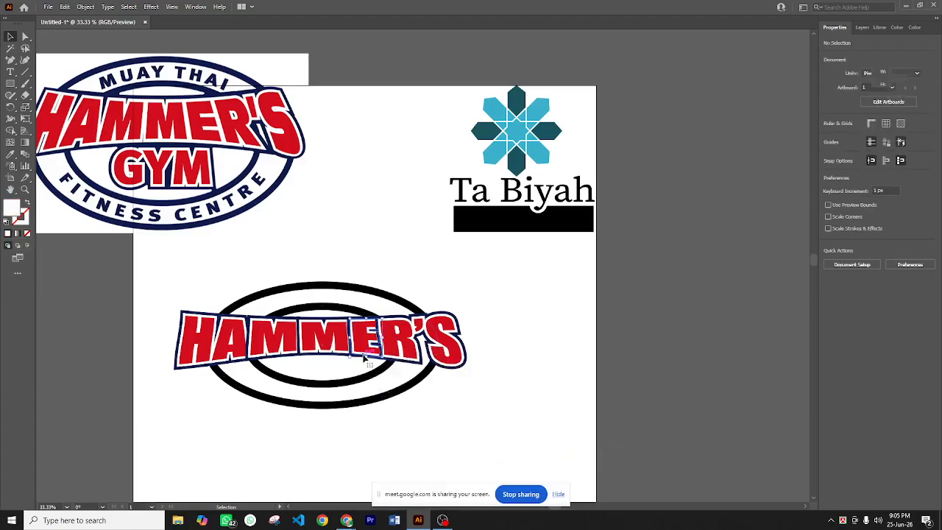
{"action": "right_click", "coordinate": [363, 363]}
{"action": "mouse_move", "coordinate": [401, 305]}
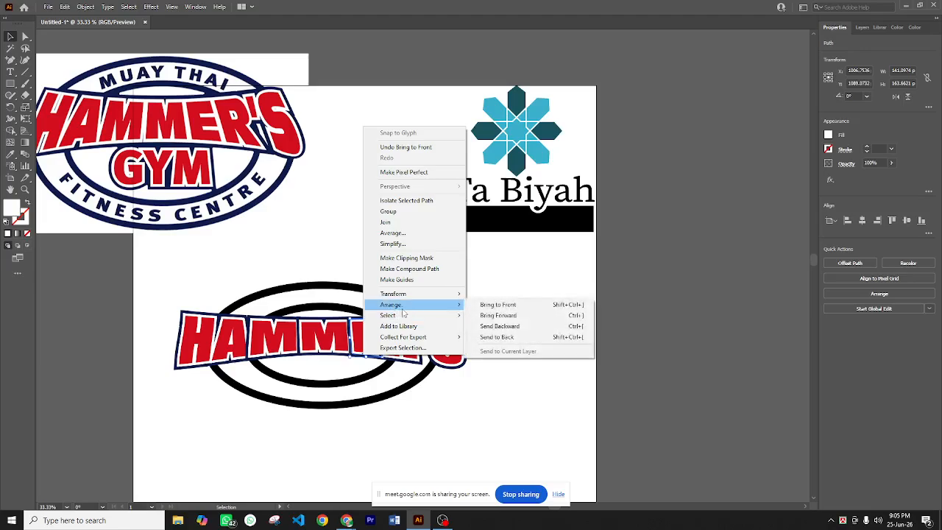
{"action": "left_click", "coordinate": [486, 315]}
{"action": "left_click", "coordinate": [498, 324]}
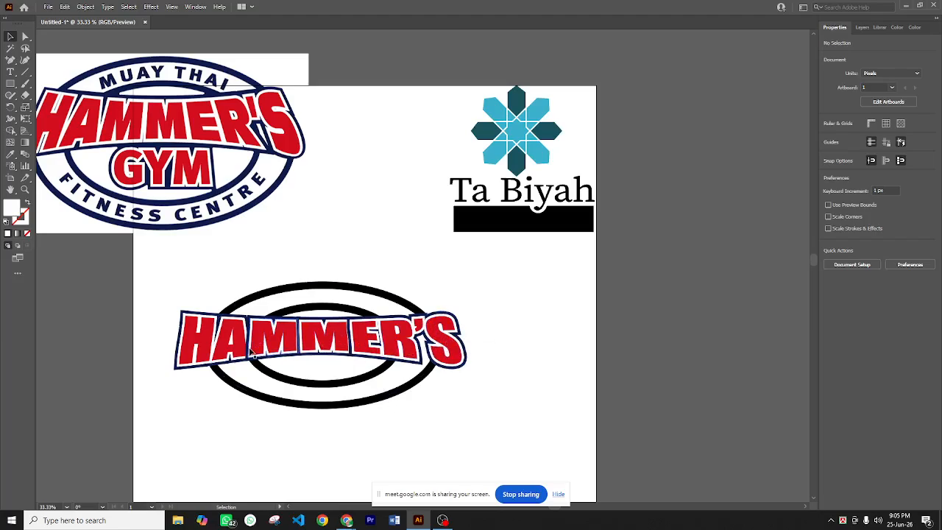
Bring the red letter A of HAMMER'S to the front and its white outline shape one level forward
{"action": "right_click", "coordinate": [244, 347]}
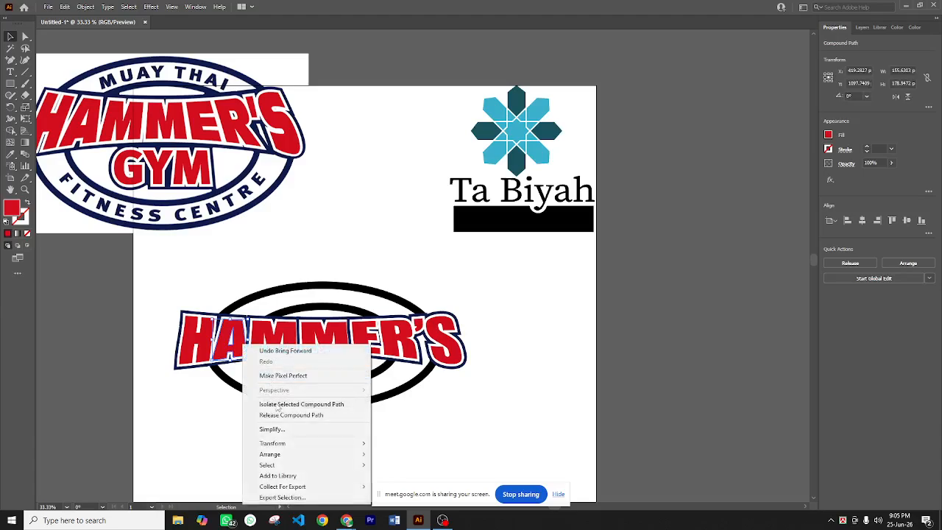
{"action": "mouse_move", "coordinate": [331, 455]}
{"action": "left_click", "coordinate": [380, 454]}
{"action": "left_click", "coordinate": [273, 395]}
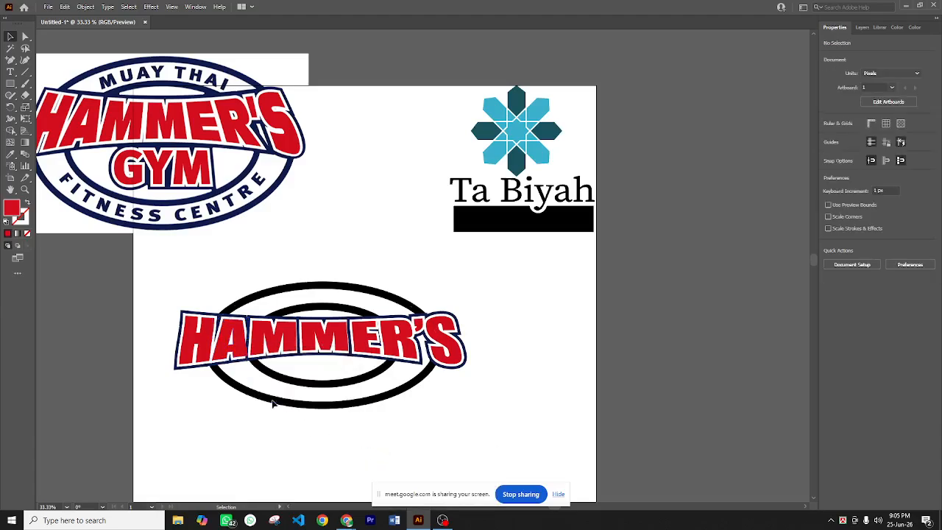
{"action": "right_click", "coordinate": [215, 343]}
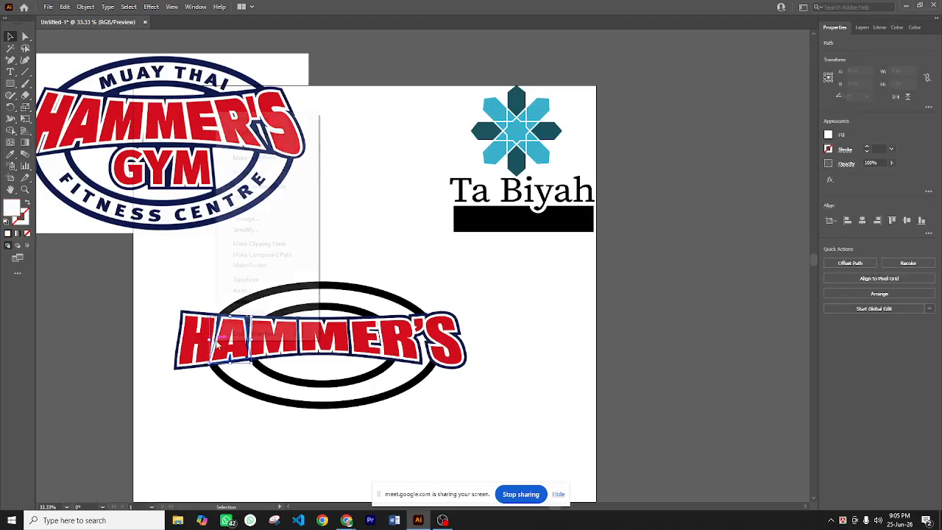
{"action": "mouse_move", "coordinate": [259, 290]}
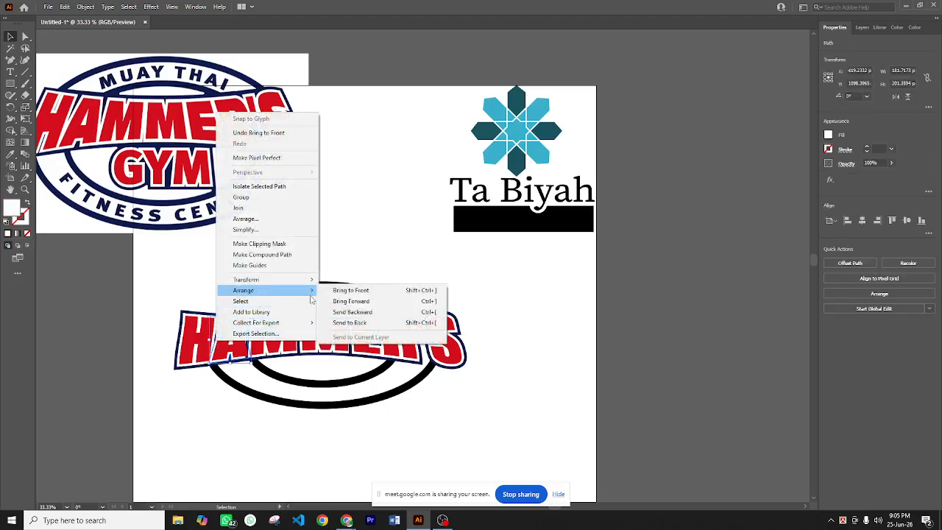
{"action": "left_click", "coordinate": [331, 301]}
{"action": "left_click", "coordinate": [296, 427]}
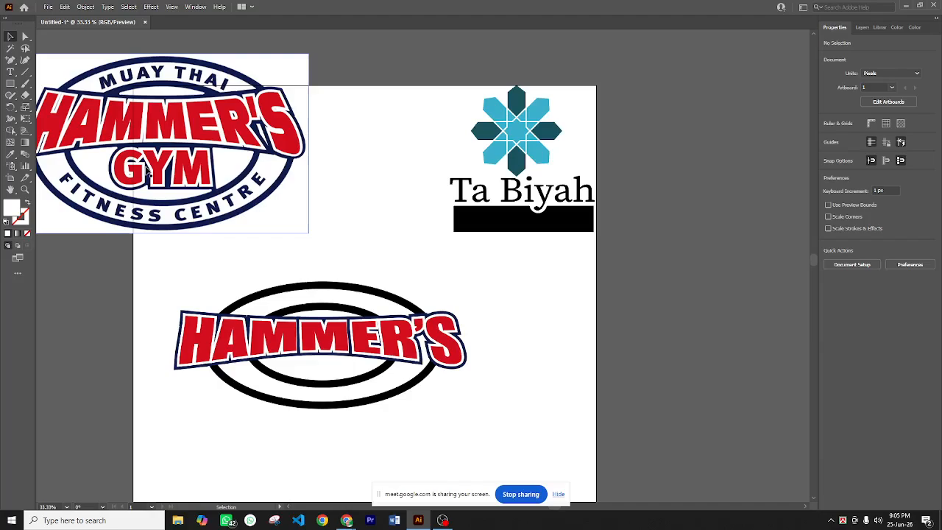
Add the text GYM in black Impact, enlarged to about 110.5 pt and centred beneath HAMMER'S in the inner oval
{"action": "left_click", "coordinate": [10, 72]}
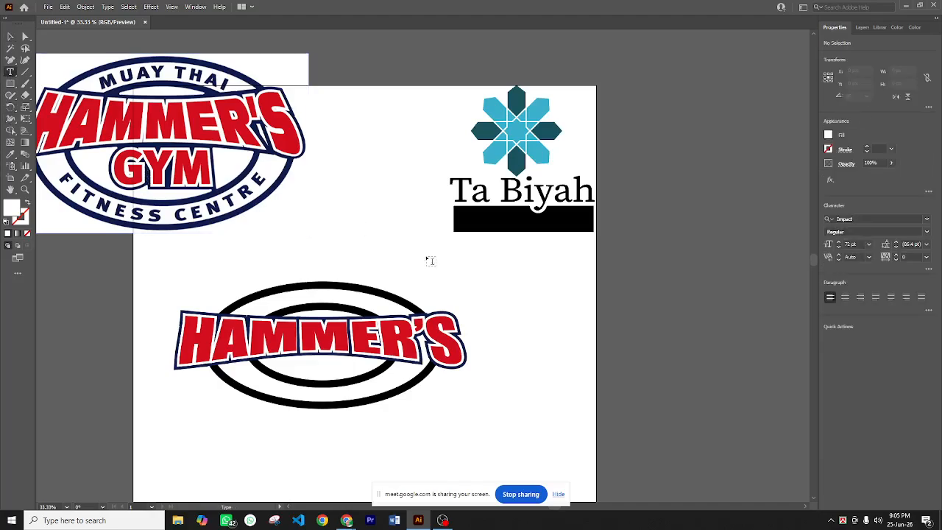
{"action": "left_click", "coordinate": [560, 388]}
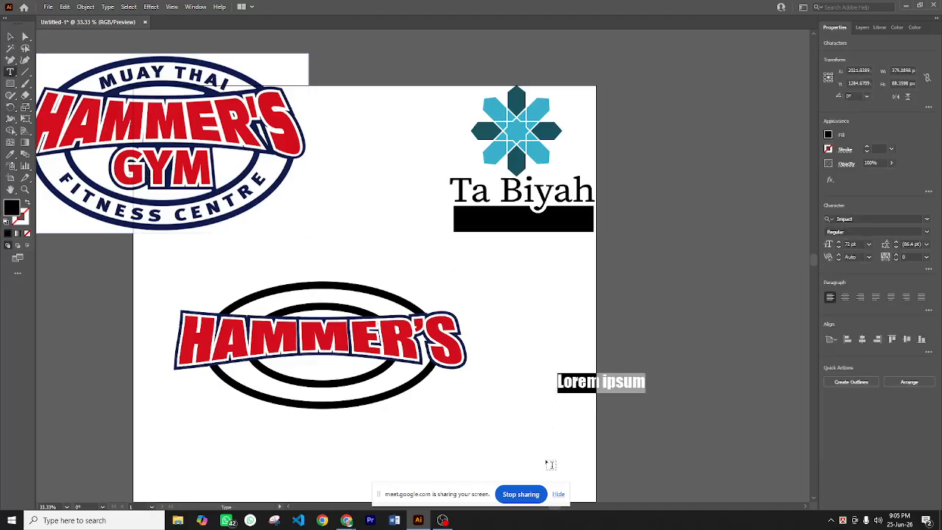
{"action": "type", "text": "g"}
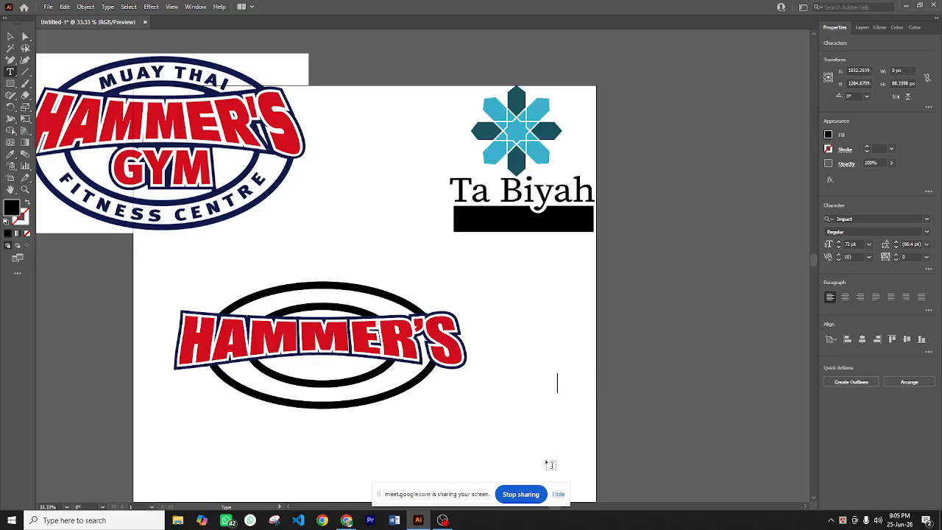
{"action": "type", "text": "GYM"}
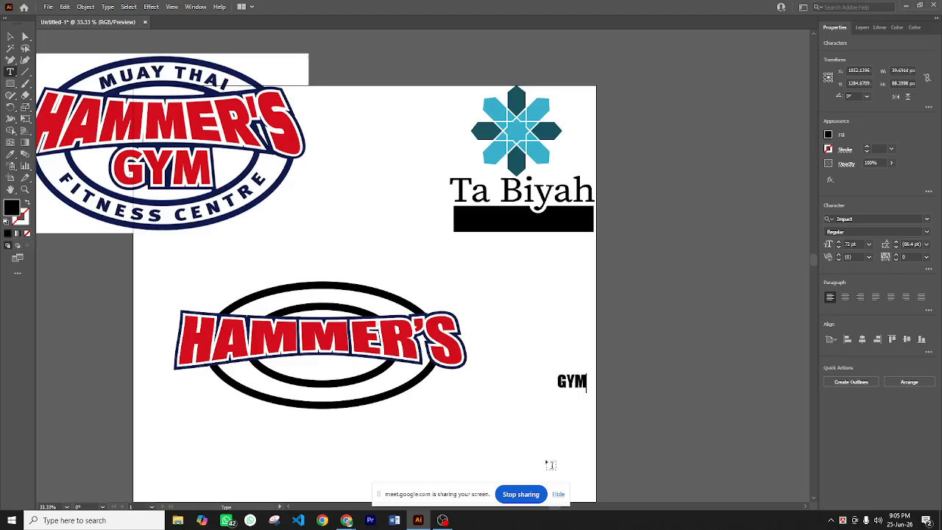
{"action": "left_click", "coordinate": [11, 36]}
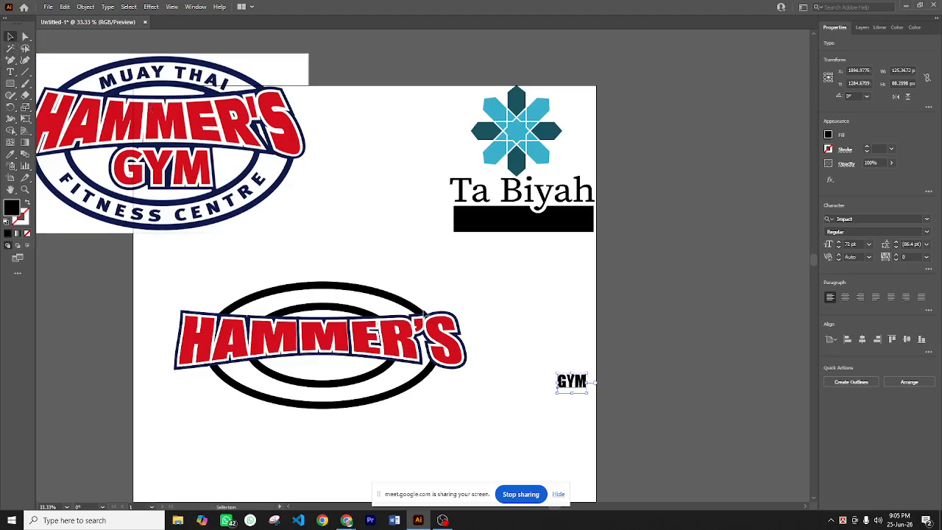
{"action": "left_click_drag", "start_coordinate": [588, 393], "coordinate": [339, 371]}
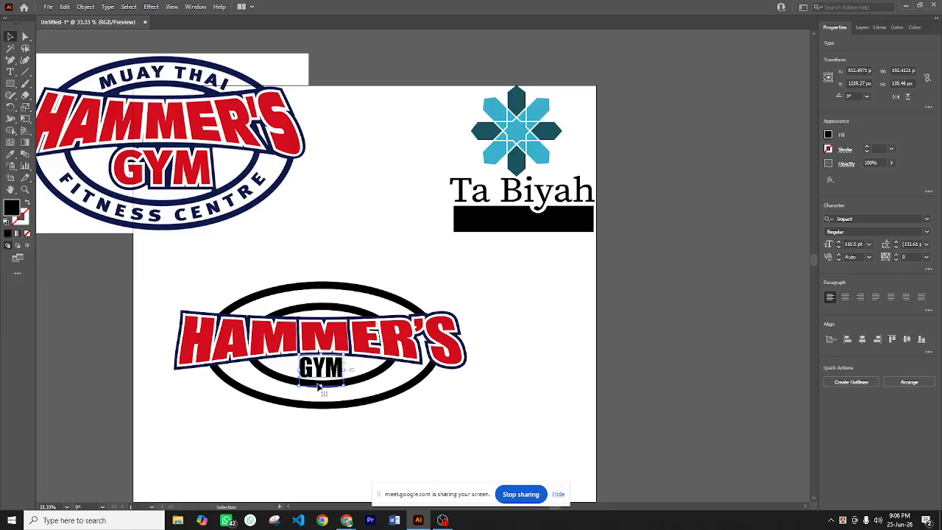
{"action": "left_click", "coordinate": [83, 9]}
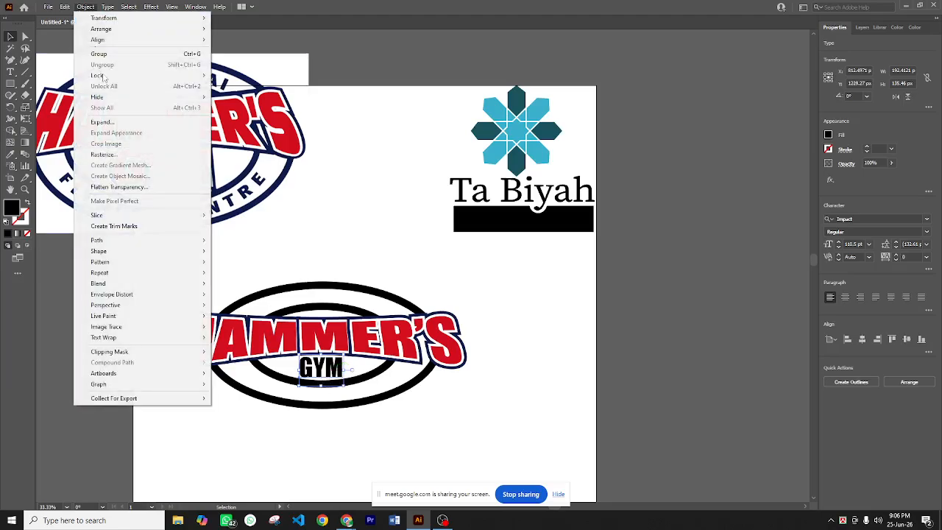
{"action": "left_click", "coordinate": [101, 121]}
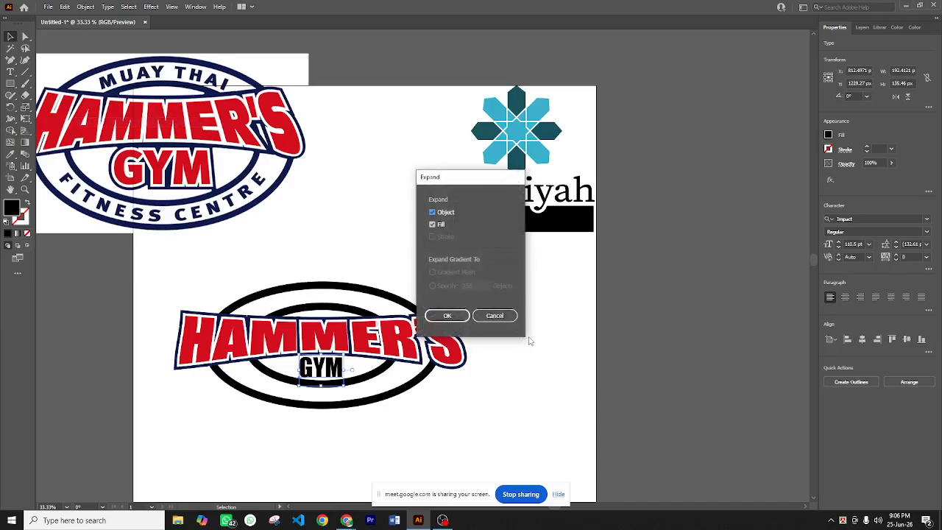
{"action": "left_click", "coordinate": [447, 315]}
{"action": "left_click", "coordinate": [85, 7]}
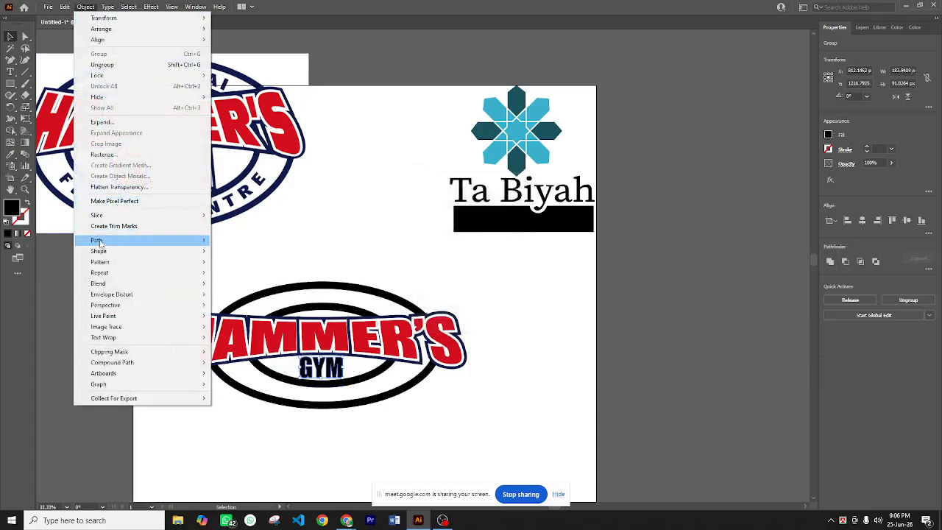
{"action": "mouse_move", "coordinate": [147, 240]}
{"action": "left_click", "coordinate": [251, 273]}
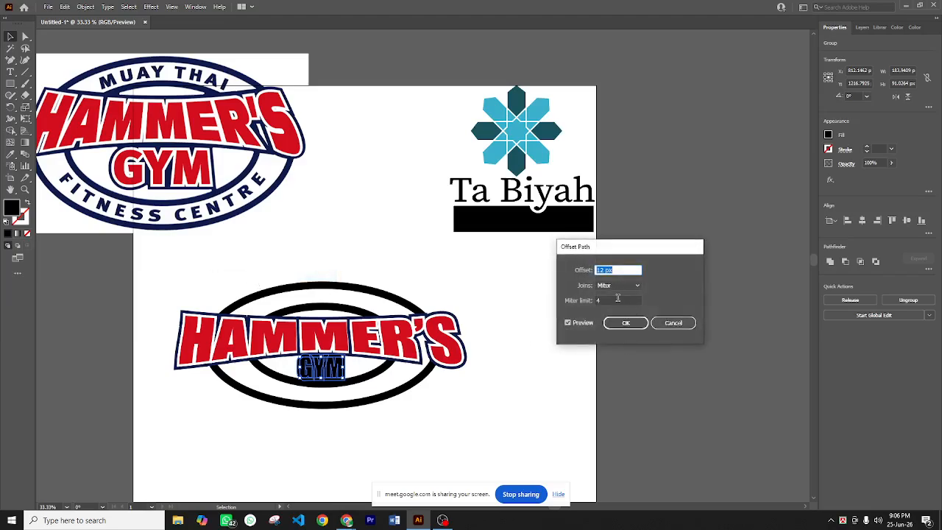
{"action": "key", "text": "Down"}
{"action": "left_click", "coordinate": [622, 322]}
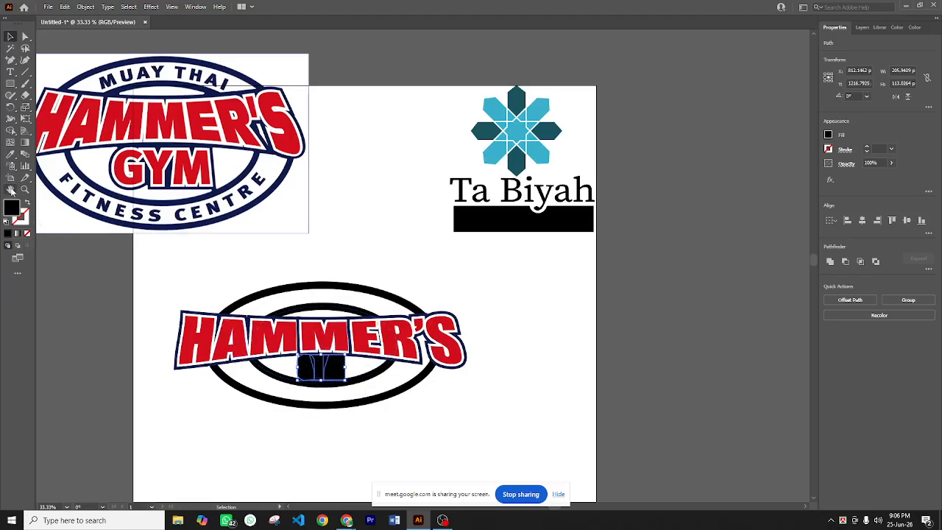
{"action": "left_click", "coordinate": [11, 154]}
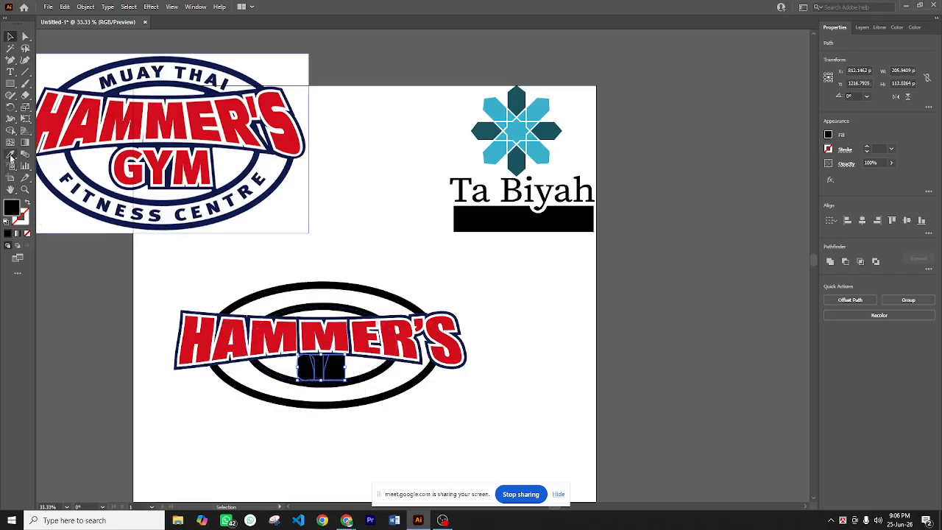
{"action": "left_click", "coordinate": [150, 168]}
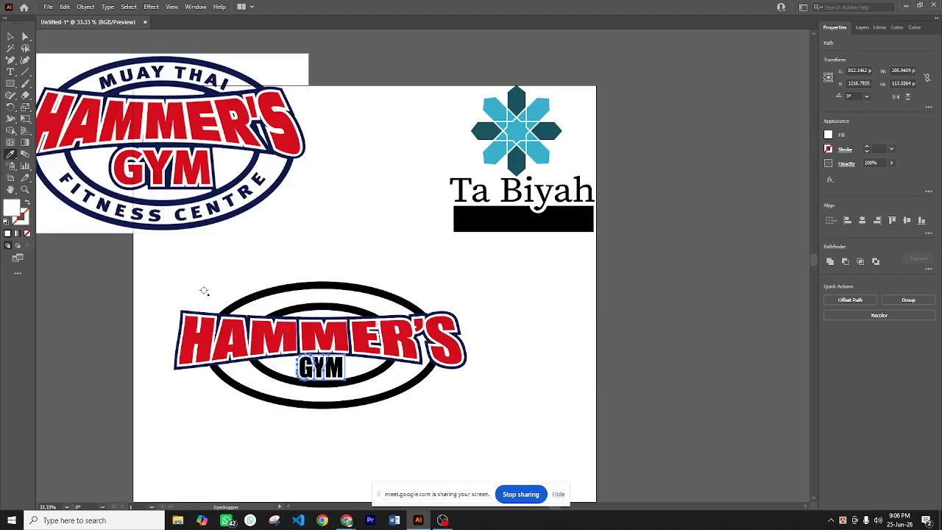
{"action": "key", "text": "ctrl+z"}
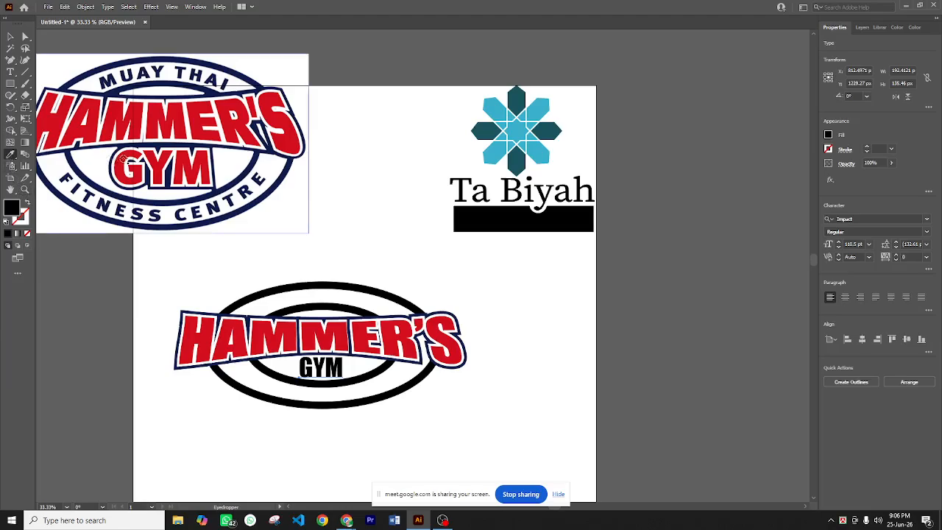
Fill the GYM text with the red sampled from the reference logo's GYM letters and expand it into shapes
{"action": "left_click", "coordinate": [125, 159]}
{"action": "left_click", "coordinate": [9, 36]}
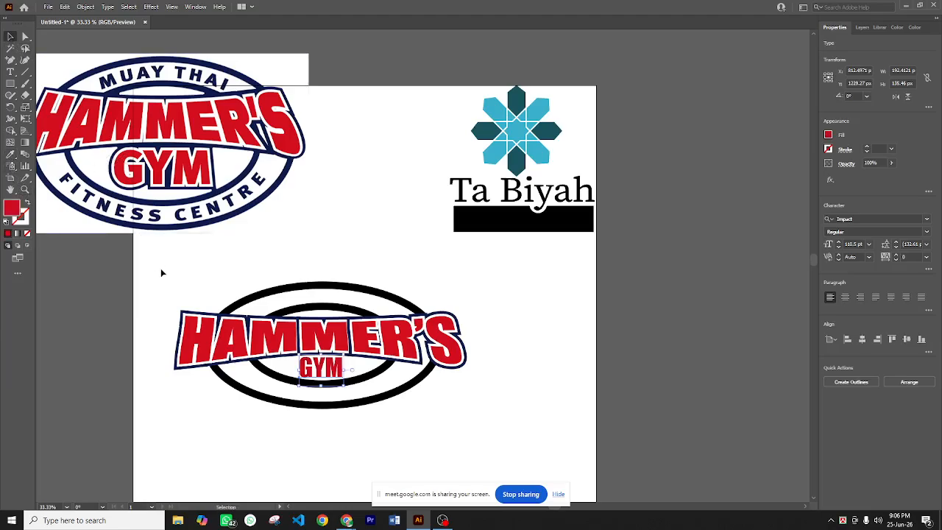
{"action": "left_click", "coordinate": [85, 6]}
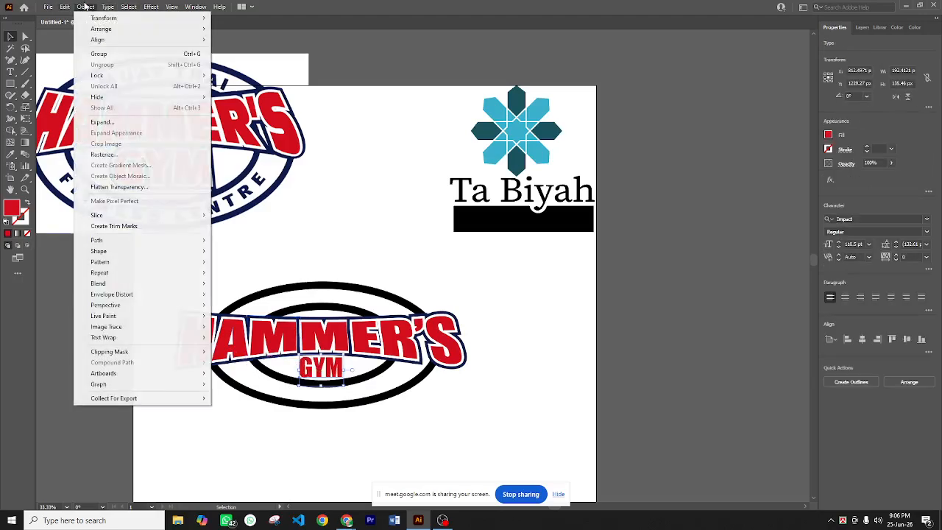
{"action": "left_click", "coordinate": [101, 121]}
{"action": "left_click", "coordinate": [447, 315]}
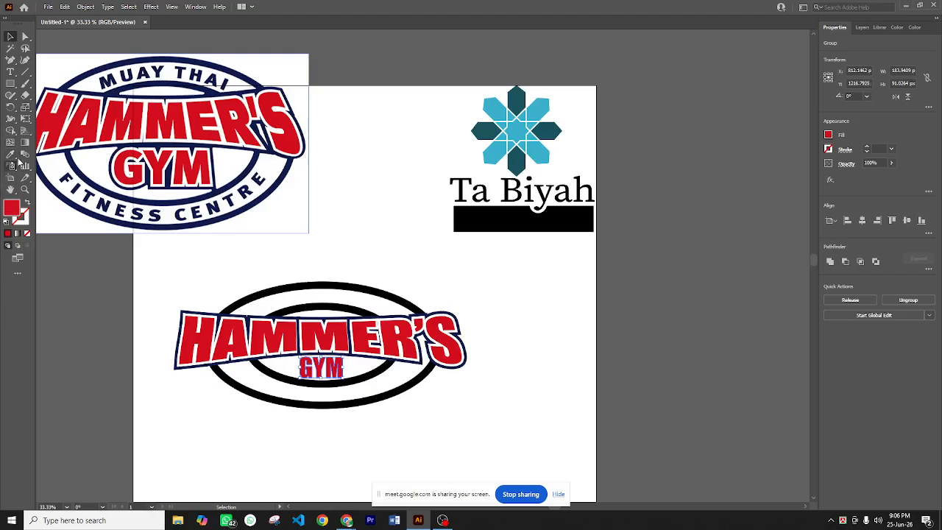
Add a 9 px offset path around the red GYM letters and fill it with white sampled from the artboard background
{"action": "left_click", "coordinate": [85, 7]}
{"action": "mouse_move", "coordinate": [120, 243]}
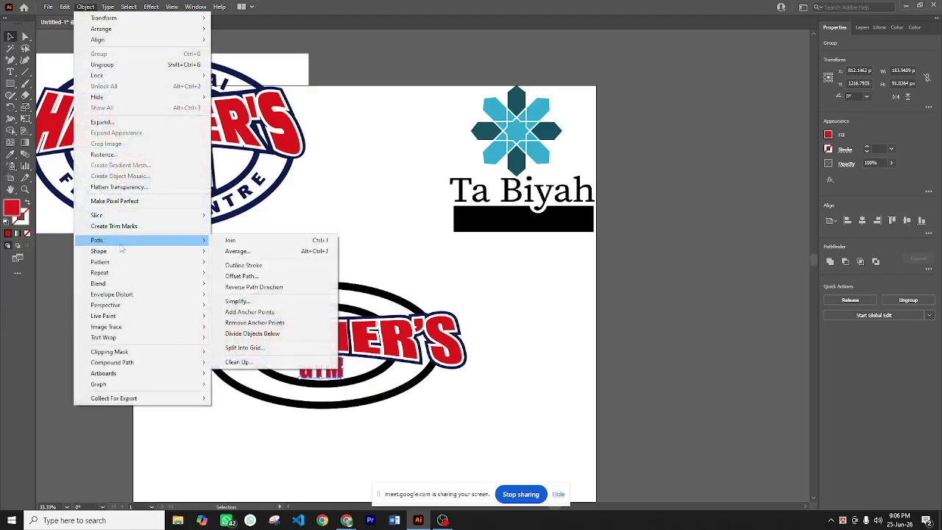
{"action": "left_click", "coordinate": [241, 276]}
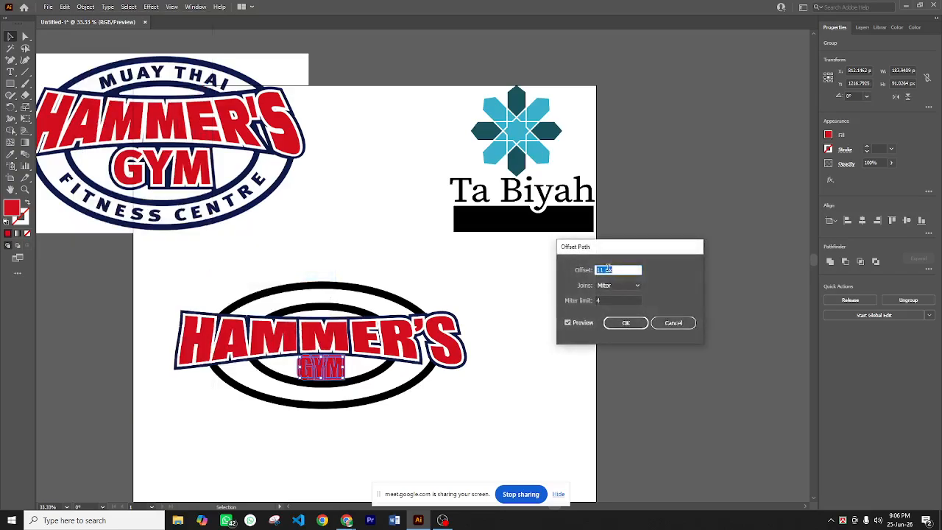
{"action": "key", "text": "Down"}
{"action": "left_click", "coordinate": [625, 323]}
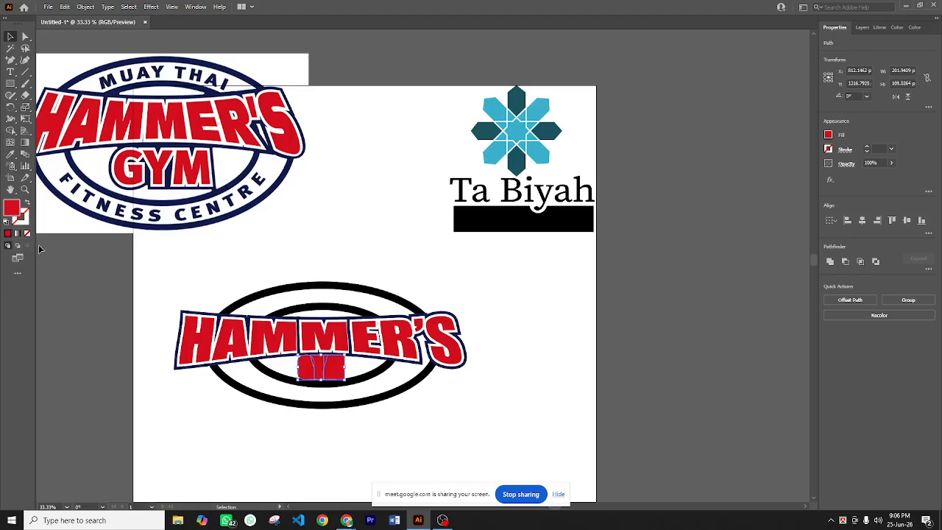
{"action": "left_click", "coordinate": [10, 155]}
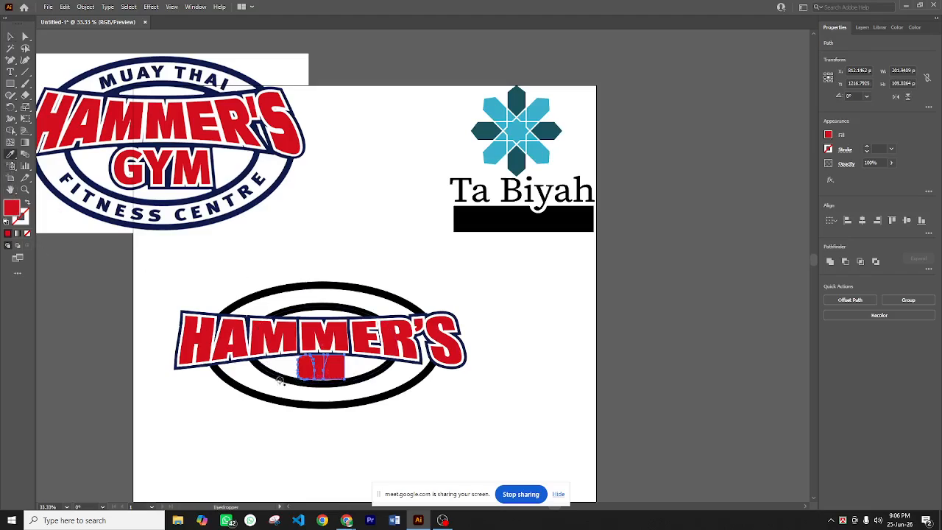
{"action": "left_click", "coordinate": [190, 269]}
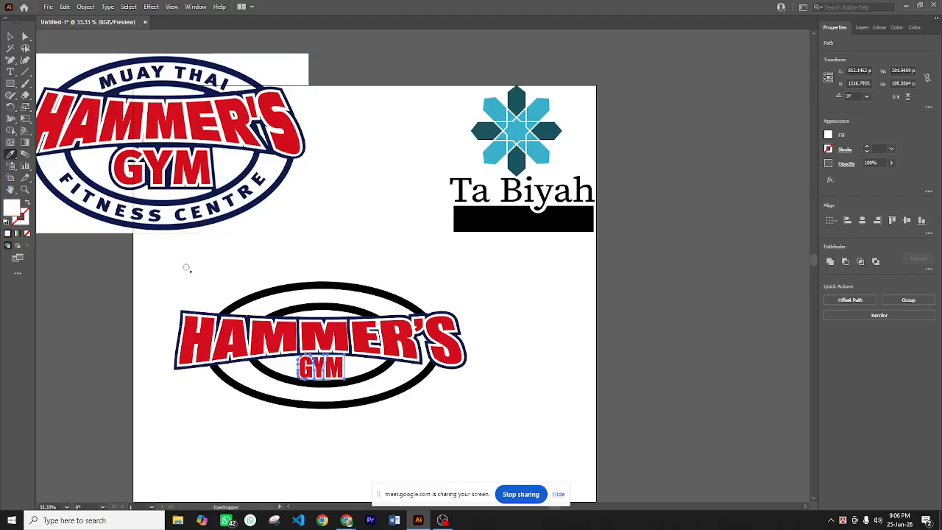
Offset the white GYM outline by a further 10 px and fill the new outline with the reference logo's navy blue
{"action": "left_click", "coordinate": [85, 7]}
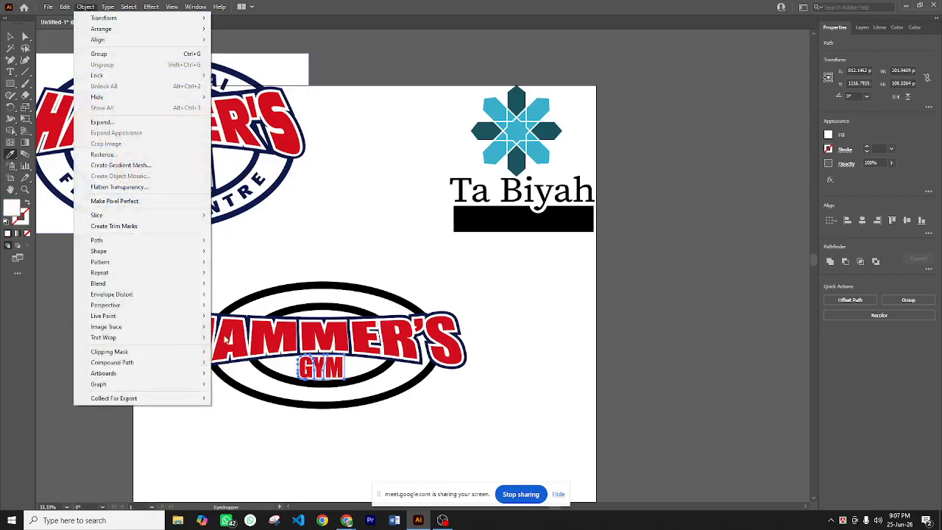
{"action": "mouse_move", "coordinate": [119, 243]}
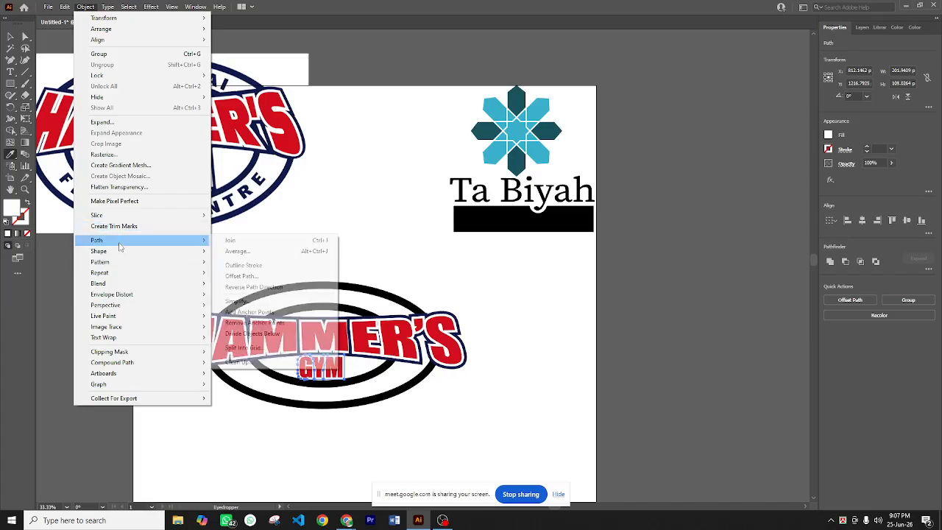
{"action": "left_click", "coordinate": [242, 276]}
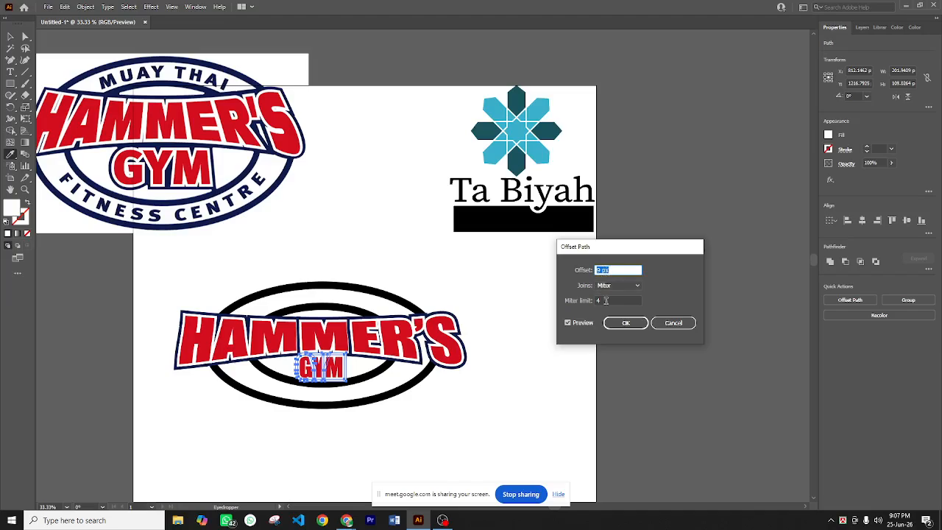
{"action": "left_click", "coordinate": [625, 322]}
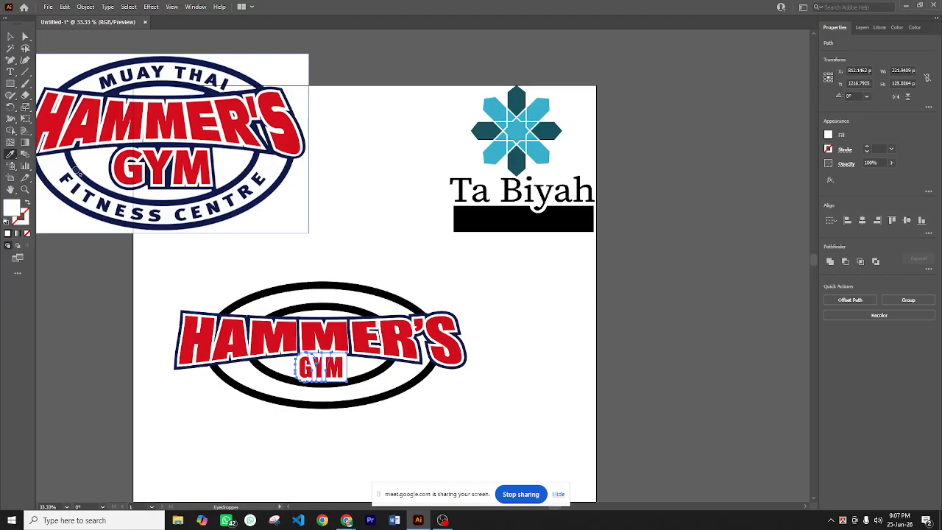
{"action": "left_click", "coordinate": [76, 172]}
{"action": "left_click", "coordinate": [10, 36]}
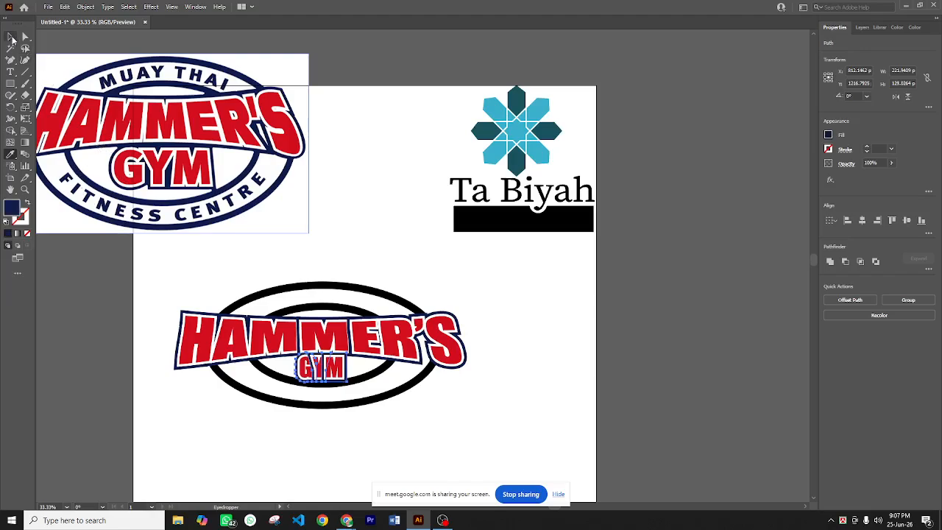
{"action": "left_click", "coordinate": [326, 197]}
Ungroup the GYM artwork so its letters and outlines are separate shapes
{"action": "left_click_drag", "start_coordinate": [313, 367], "coordinate": [278, 354]}
{"action": "scroll", "coordinate": [309, 376], "scroll_direction": "up", "scroll_amount": 4}
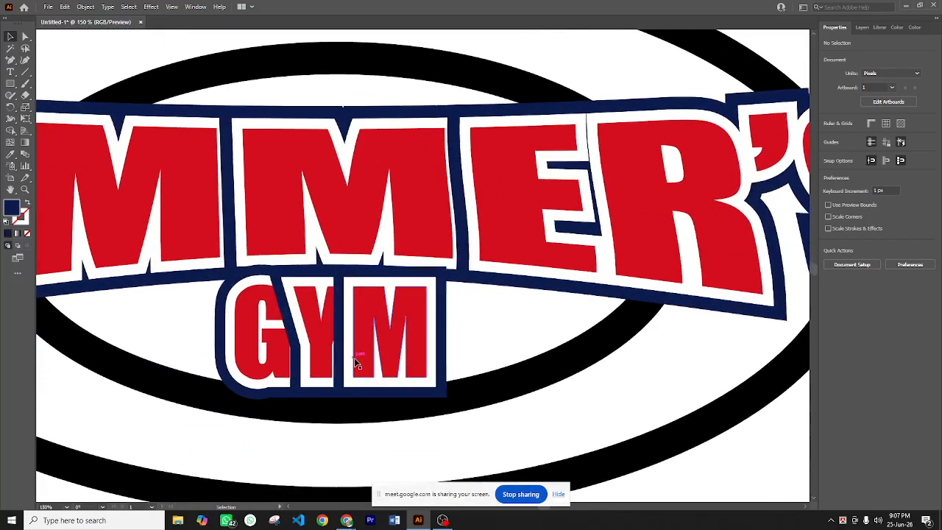
{"action": "right_click", "coordinate": [278, 354]}
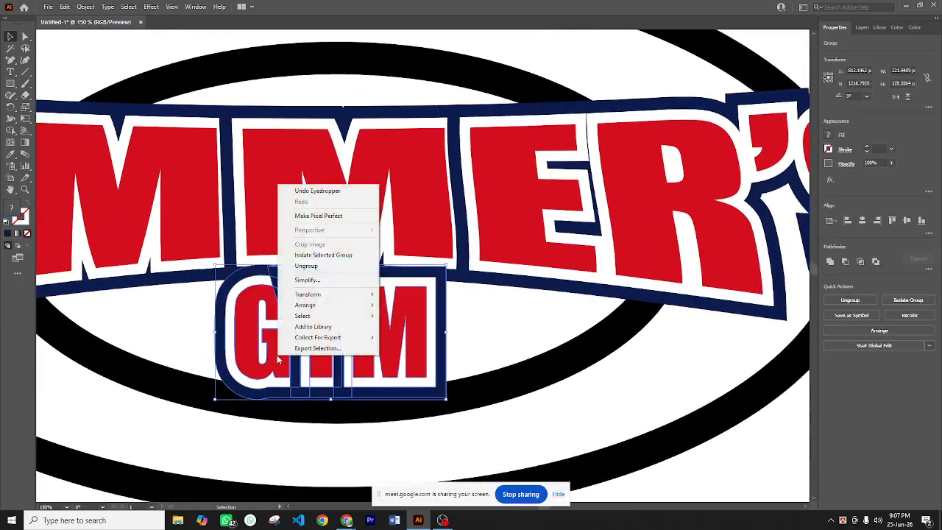
{"action": "left_click", "coordinate": [302, 267]}
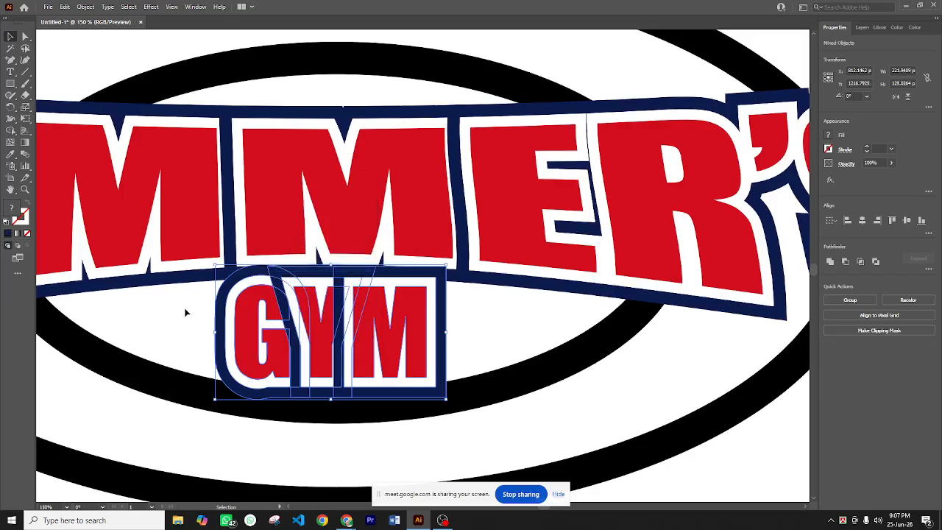
Bring the red letter G of GYM together with its white outline shape to the front
{"action": "left_click", "coordinate": [277, 354]}
{"action": "right_click", "coordinate": [277, 353]}
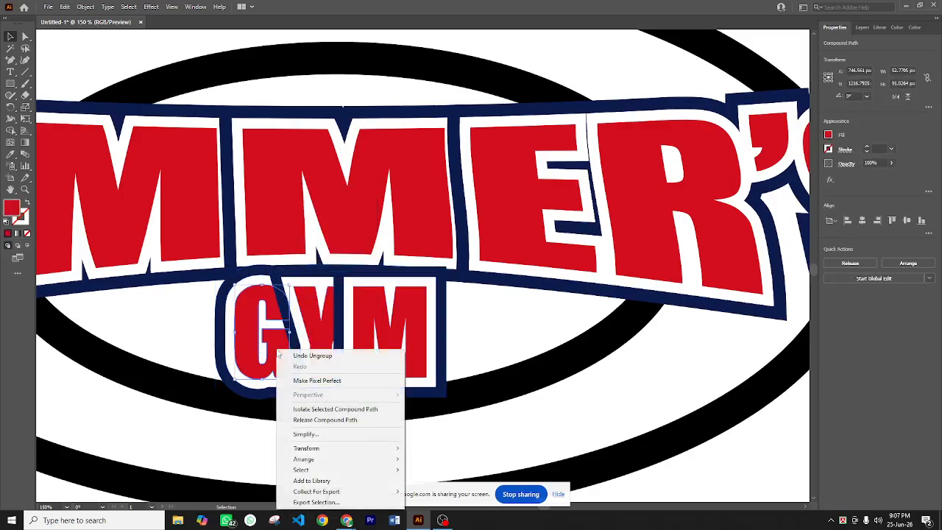
{"action": "left_click", "coordinate": [230, 345]}
{"action": "left_click", "coordinate": [229, 344]}
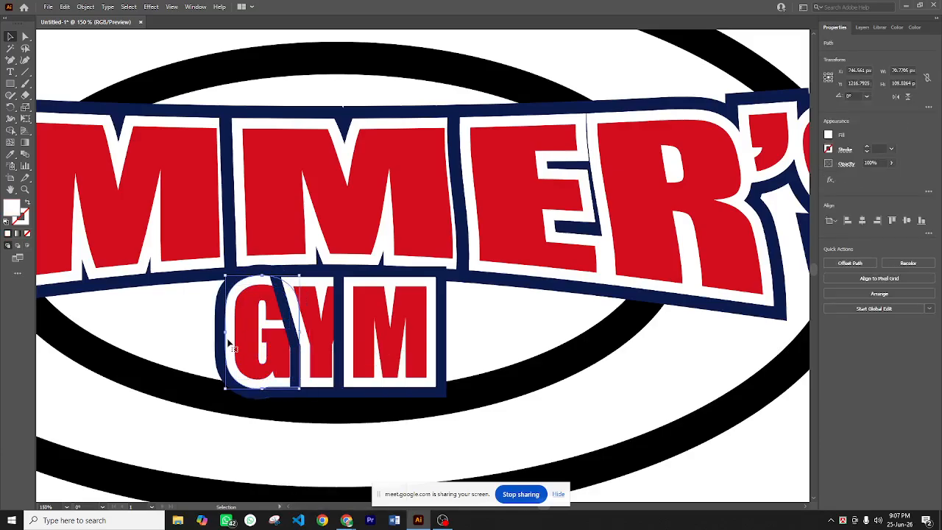
{"action": "left_click", "coordinate": [254, 351], "text": "shift"}
{"action": "right_click", "coordinate": [254, 351]}
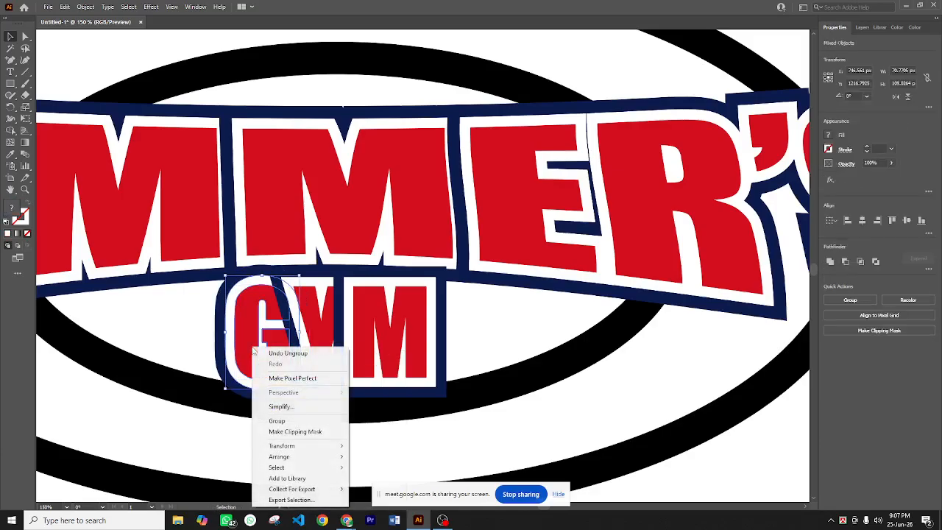
{"action": "mouse_move", "coordinate": [291, 456]}
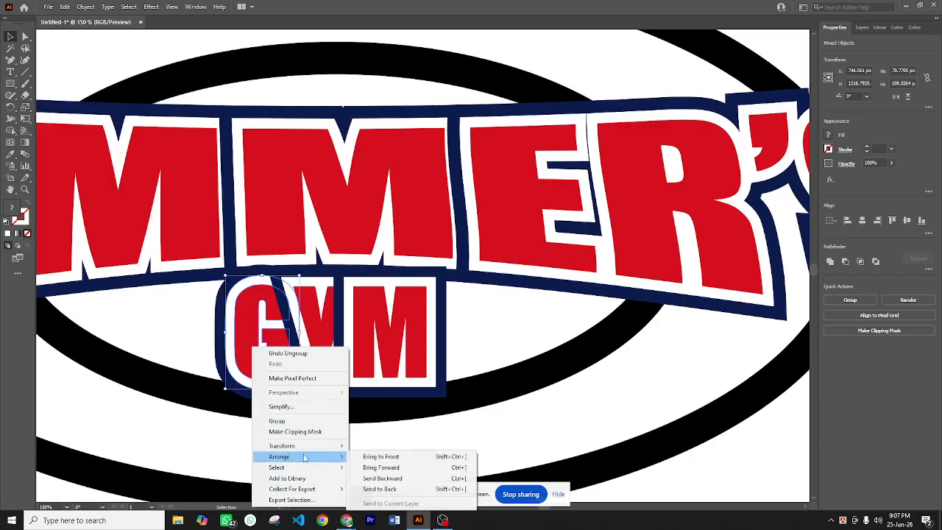
{"action": "left_click", "coordinate": [367, 457]}
{"action": "left_click", "coordinate": [184, 312]}
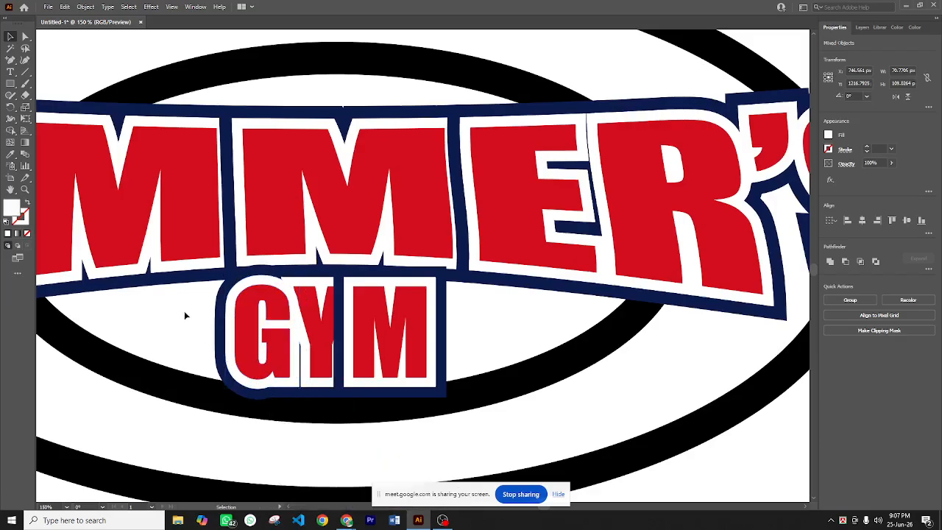
Bring the red letter Y of GYM to the front and deselect it
{"action": "left_click", "coordinate": [318, 335]}
{"action": "right_click", "coordinate": [318, 335]}
{"action": "mouse_move", "coordinate": [362, 437]}
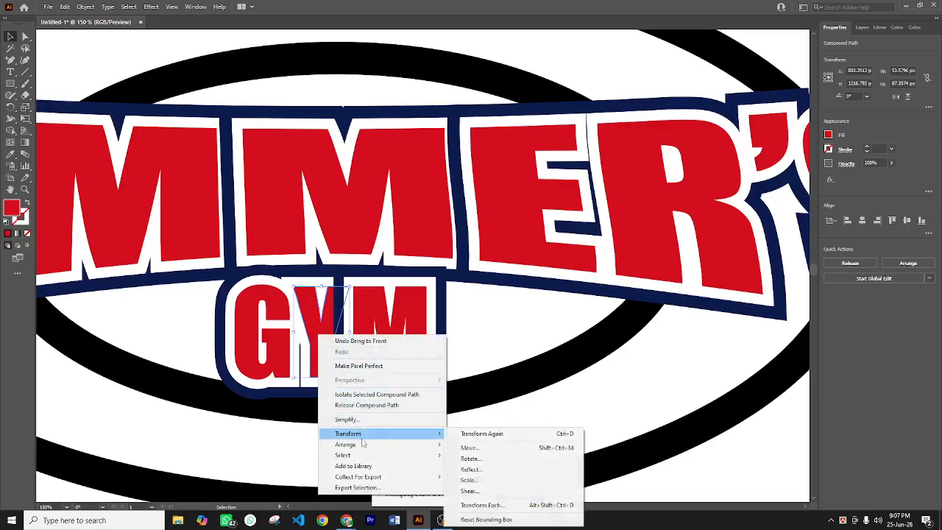
{"action": "left_click", "coordinate": [478, 444]}
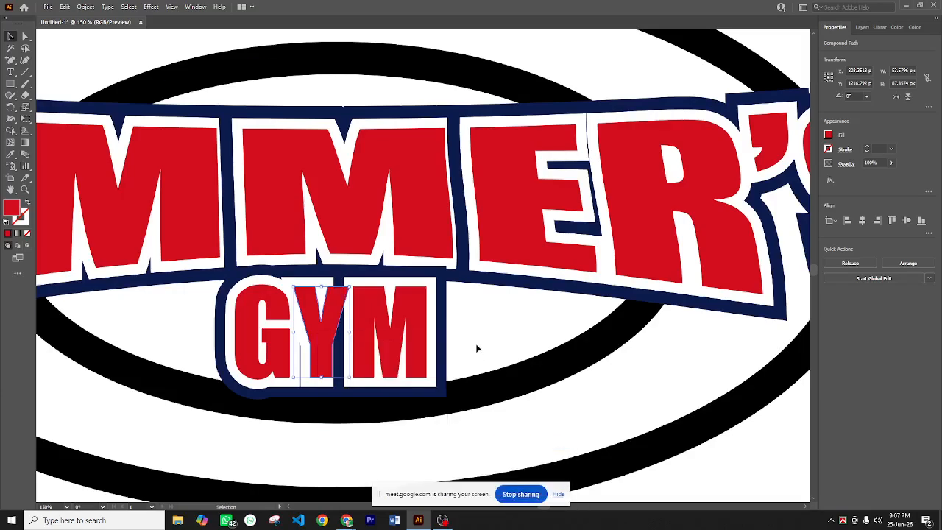
{"action": "left_click", "coordinate": [488, 306]}
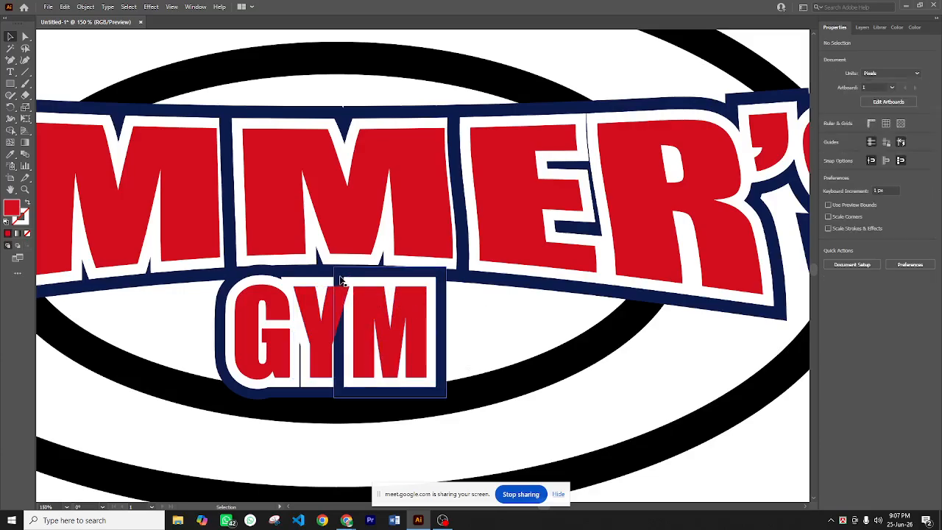
{"action": "scroll", "coordinate": [303, 285], "scroll_direction": "down", "scroll_amount": 1}
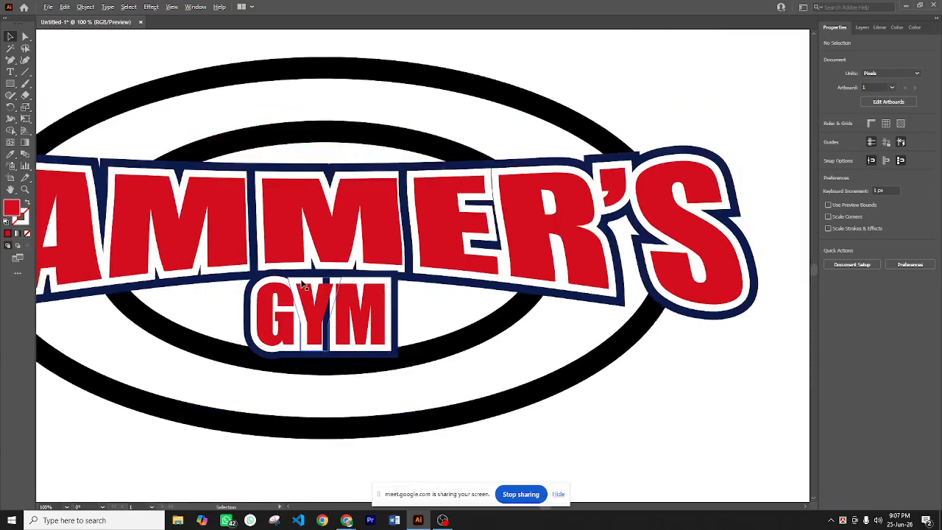
{"action": "scroll", "coordinate": [304, 286], "scroll_direction": "down", "scroll_amount": 3}
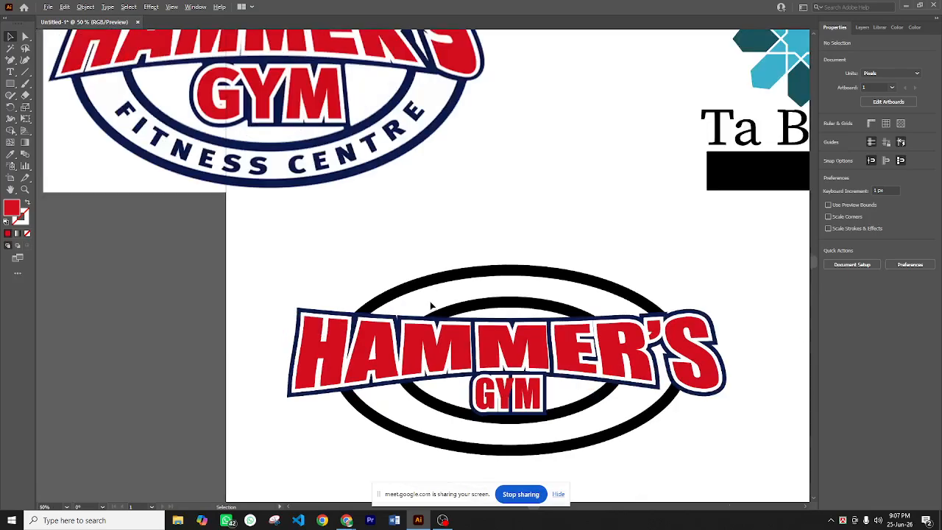
{"action": "left_click_drag", "start_coordinate": [494, 210], "coordinate": [339, 194]}
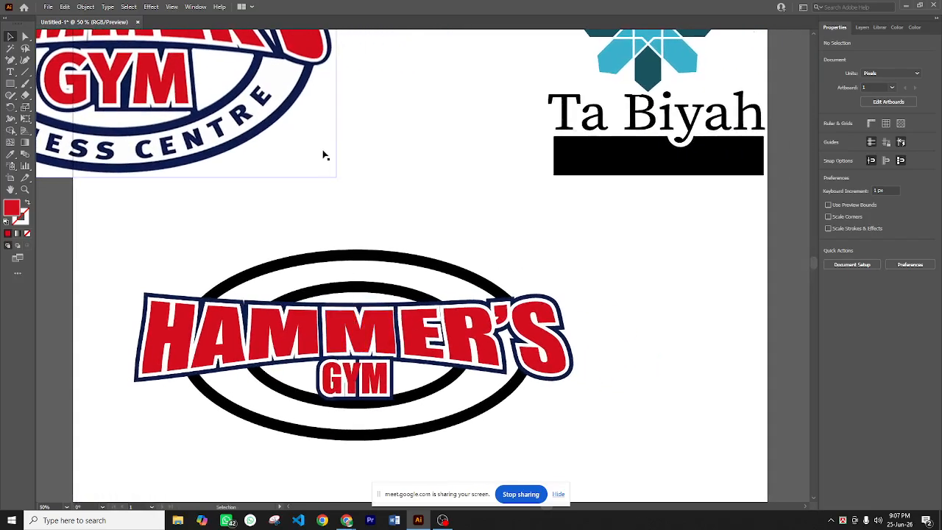
Bring the white outline of the Y in GYM forward one level and deselect it
{"action": "scroll", "coordinate": [377, 367], "scroll_direction": "up", "scroll_amount": 2}
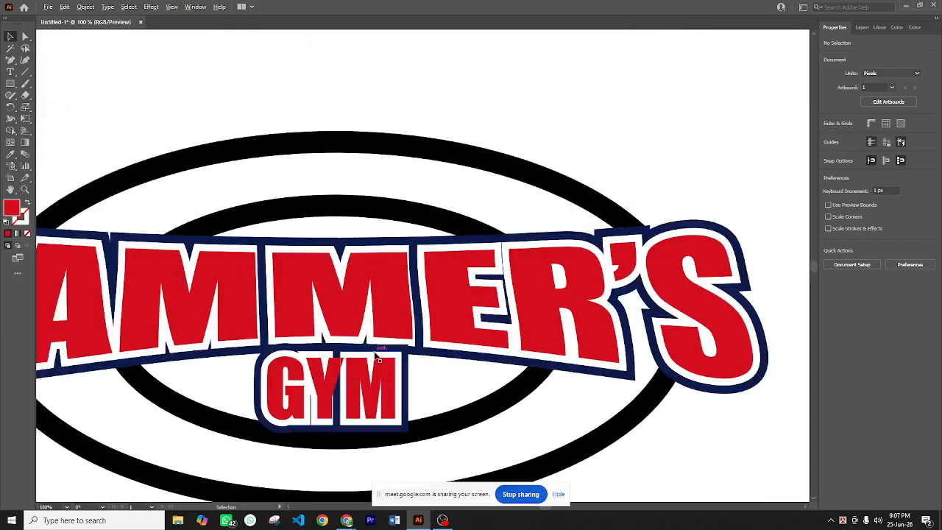
{"action": "left_click", "coordinate": [376, 361]}
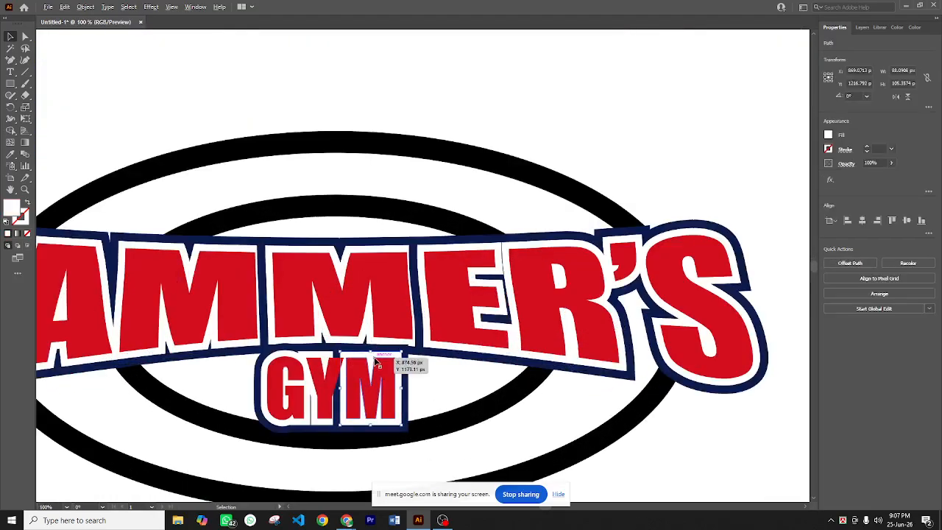
{"action": "scroll", "coordinate": [374, 357], "scroll_direction": "down", "scroll_amount": 1}
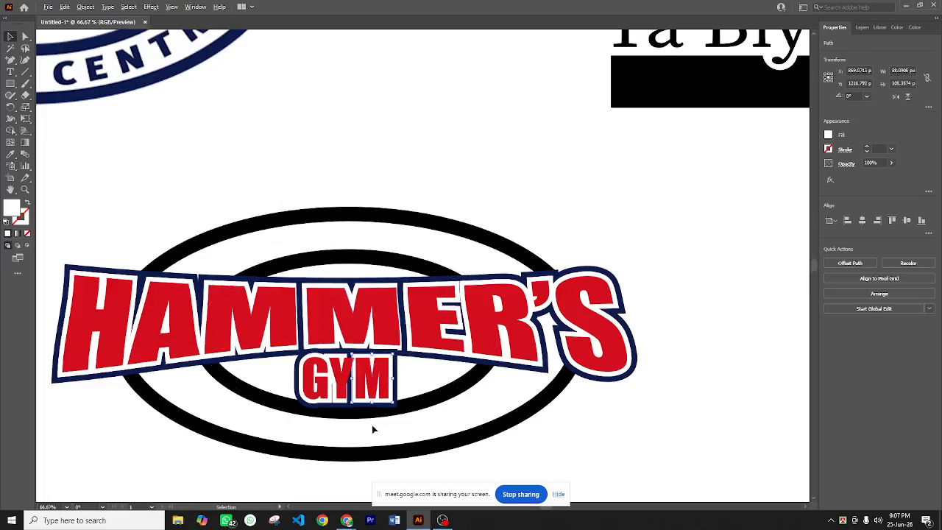
{"action": "left_click", "coordinate": [351, 388]}
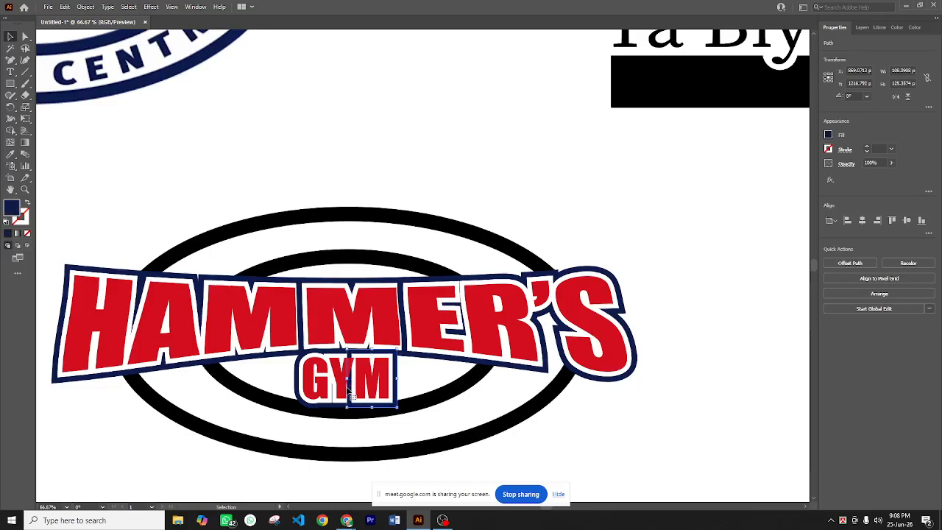
{"action": "left_click", "coordinate": [338, 398]}
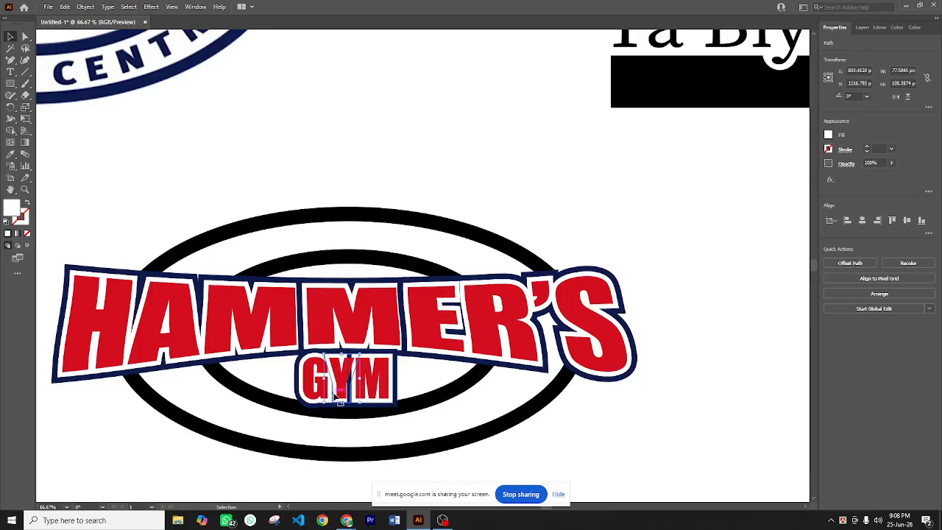
{"action": "right_click", "coordinate": [340, 400]}
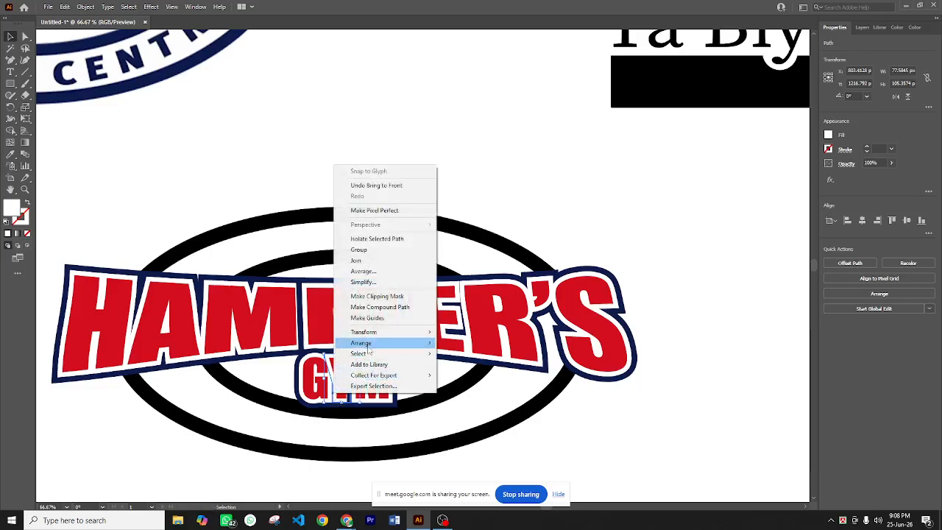
{"action": "mouse_move", "coordinate": [416, 346]}
{"action": "left_click", "coordinate": [467, 343]}
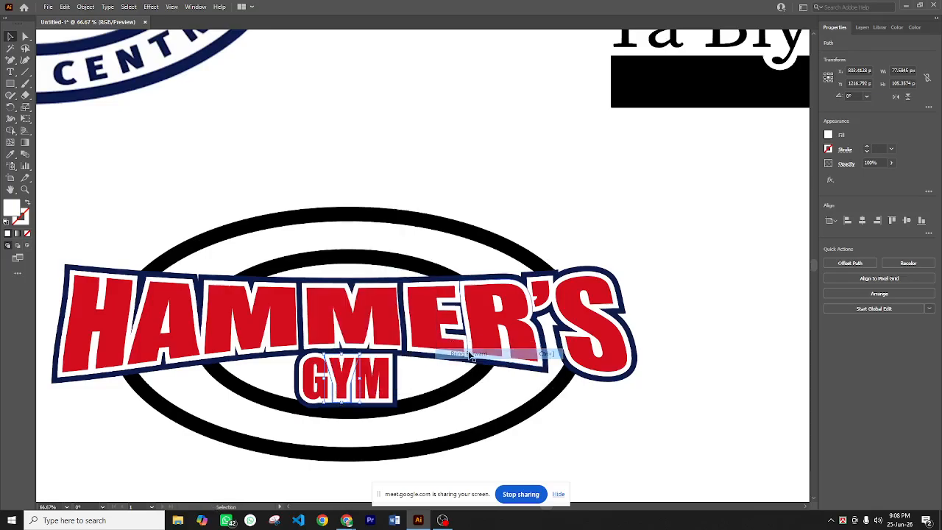
{"action": "left_click", "coordinate": [449, 200]}
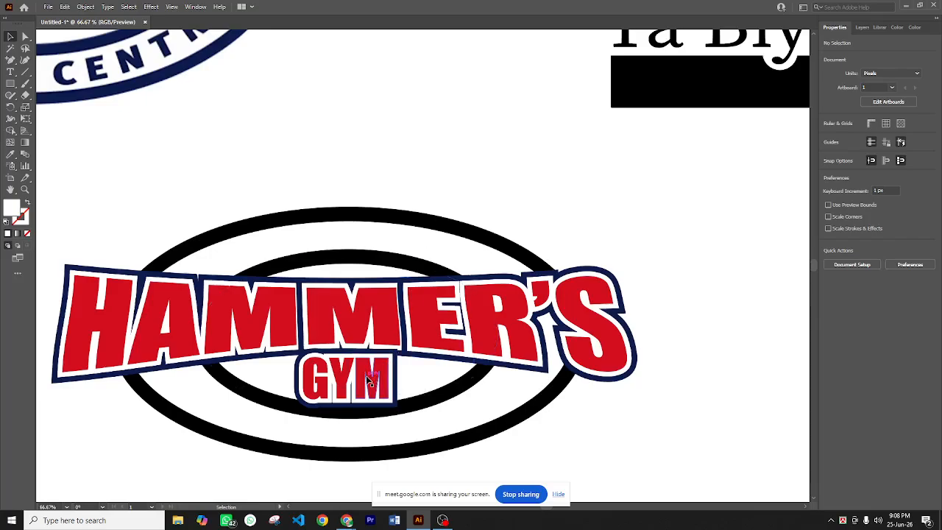
{"action": "left_click", "coordinate": [381, 404]}
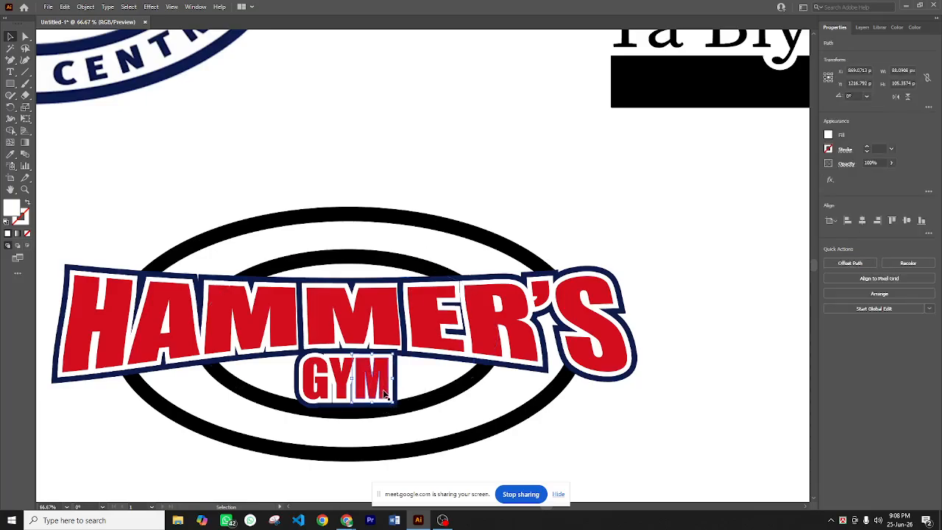
{"action": "left_click", "coordinate": [398, 390]}
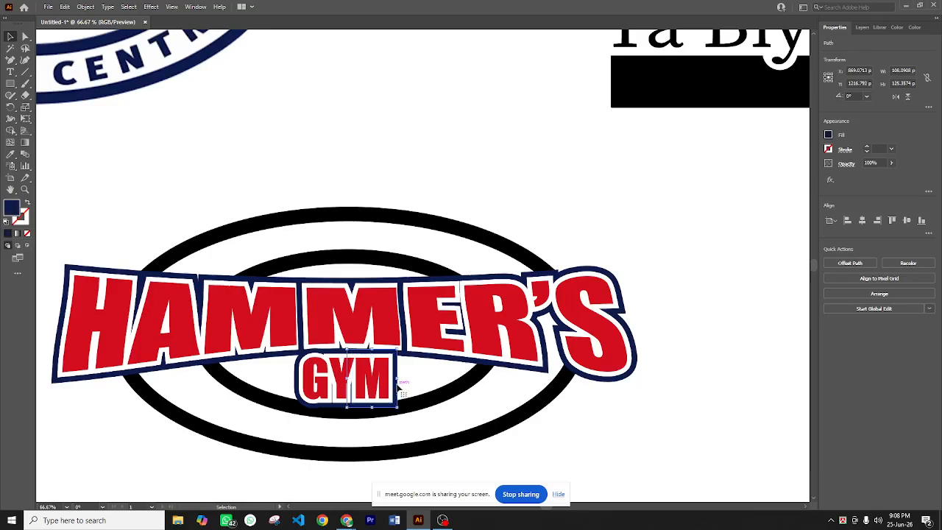
{"action": "left_click", "coordinate": [353, 159]}
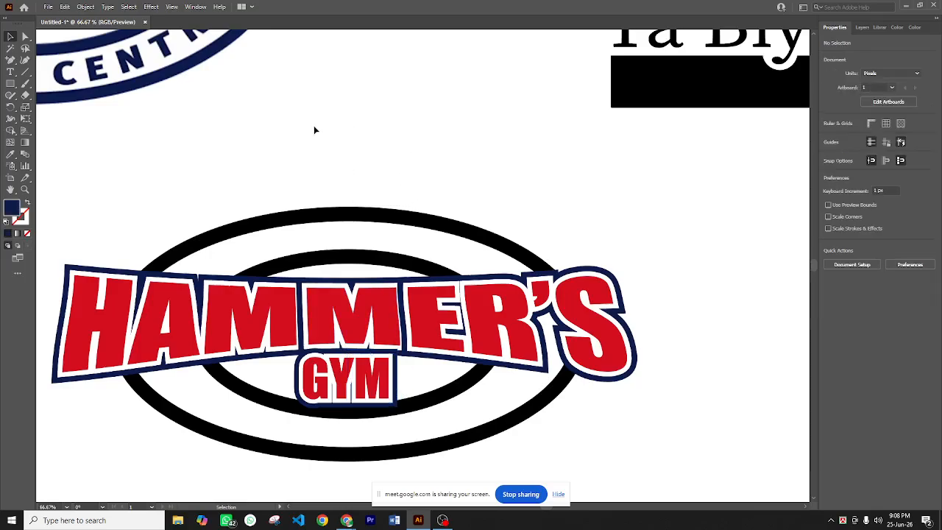
{"action": "left_click_drag", "start_coordinate": [242, 122], "coordinate": [322, 175]}
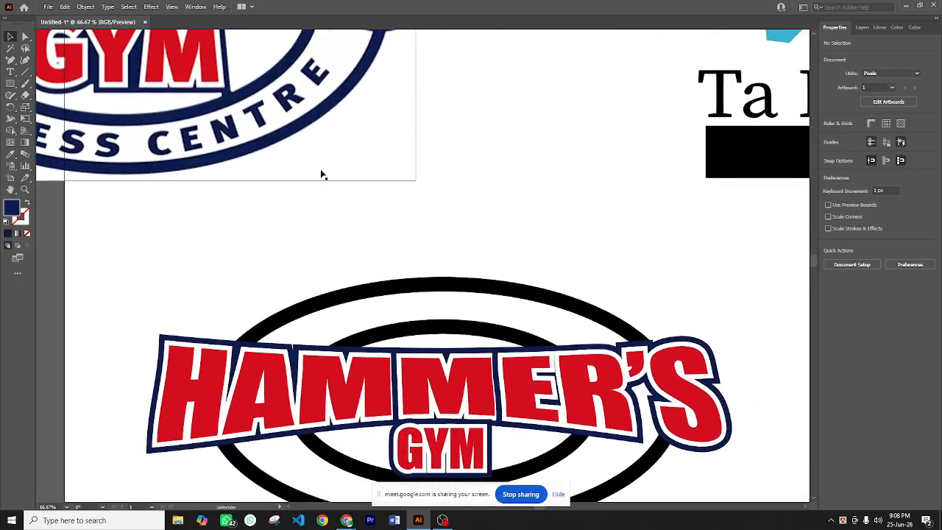
{"action": "scroll", "coordinate": [322, 175], "scroll_direction": "down", "scroll_amount": 2}
{"action": "left_click_drag", "start_coordinate": [410, 141], "coordinate": [362, 229]}
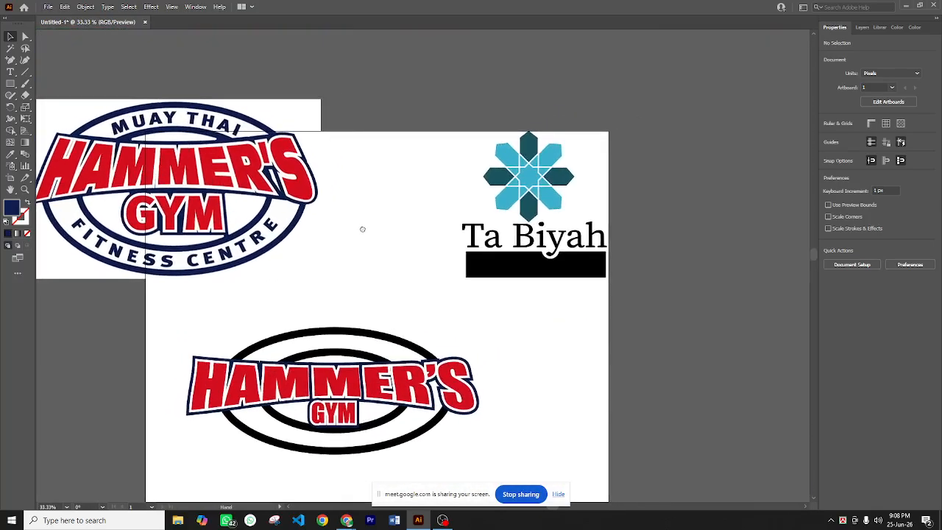
{"action": "left_click_drag", "start_coordinate": [534, 437], "coordinate": [172, 351]}
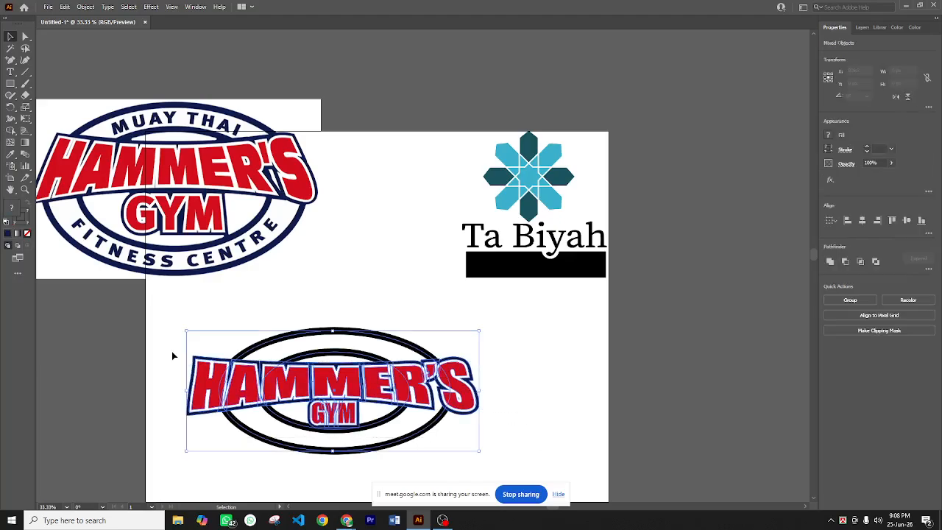
{"action": "left_click", "coordinate": [326, 274]}
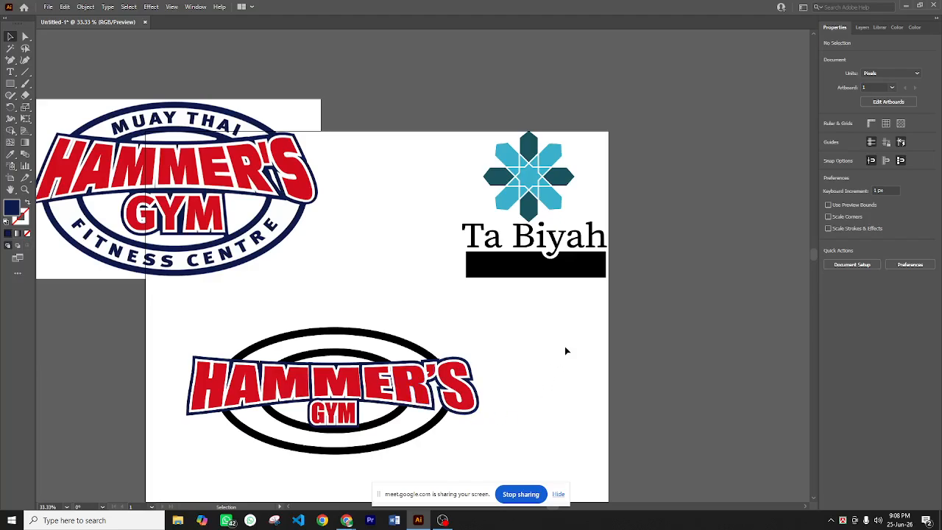
Move the Ta Biyah logo off the artboard to its upper right and deselect it
{"action": "left_click_drag", "start_coordinate": [566, 351], "coordinate": [449, 89]}
{"action": "left_click_drag", "start_coordinate": [515, 175], "coordinate": [799, 30]}
{"action": "left_click", "coordinate": [409, 272]}
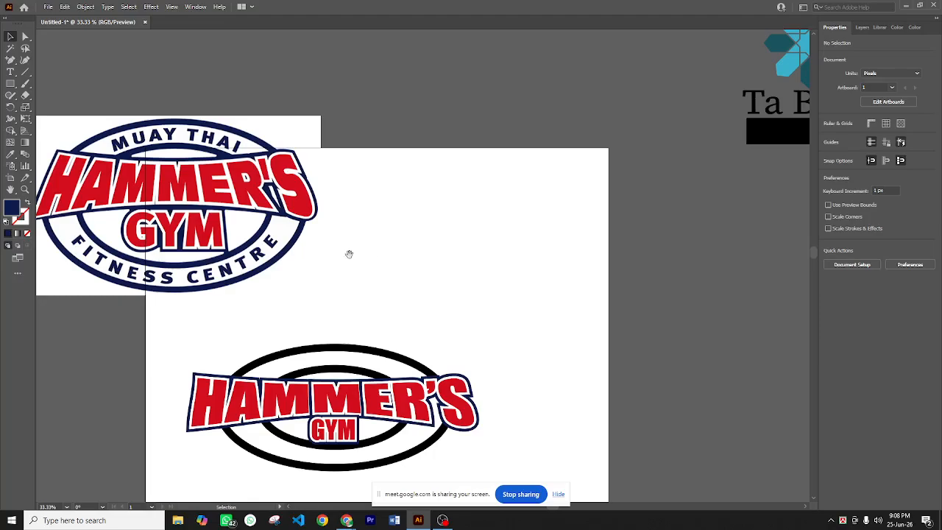
Move the complete recreated Hammer's Gym logo down and to the right on the artboard, leaving it deselected
{"action": "left_click_drag", "start_coordinate": [349, 254], "coordinate": [419, 149]}
{"action": "left_click_drag", "start_coordinate": [279, 243], "coordinate": [647, 444]}
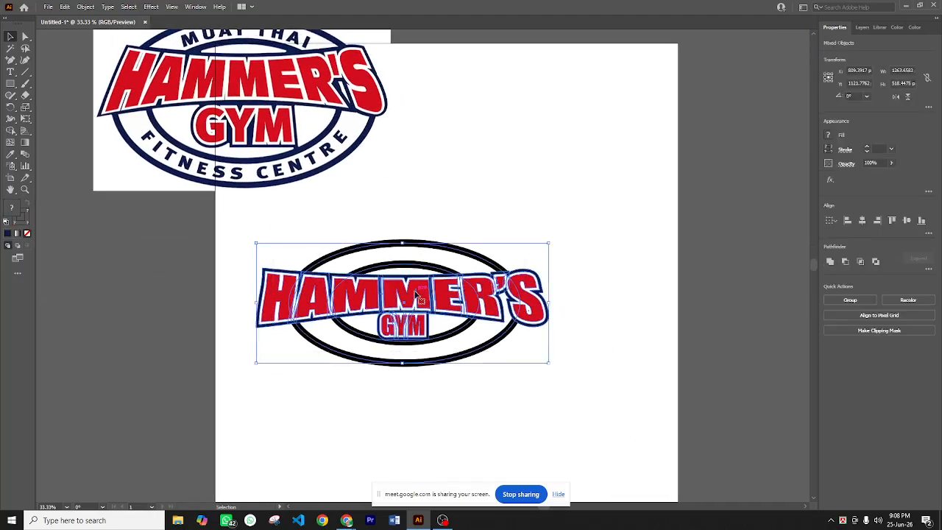
{"action": "left_click_drag", "start_coordinate": [415, 294], "coordinate": [495, 354]}
{"action": "left_click", "coordinate": [462, 248]}
{"action": "left_click_drag", "start_coordinate": [480, 231], "coordinate": [460, 219]}
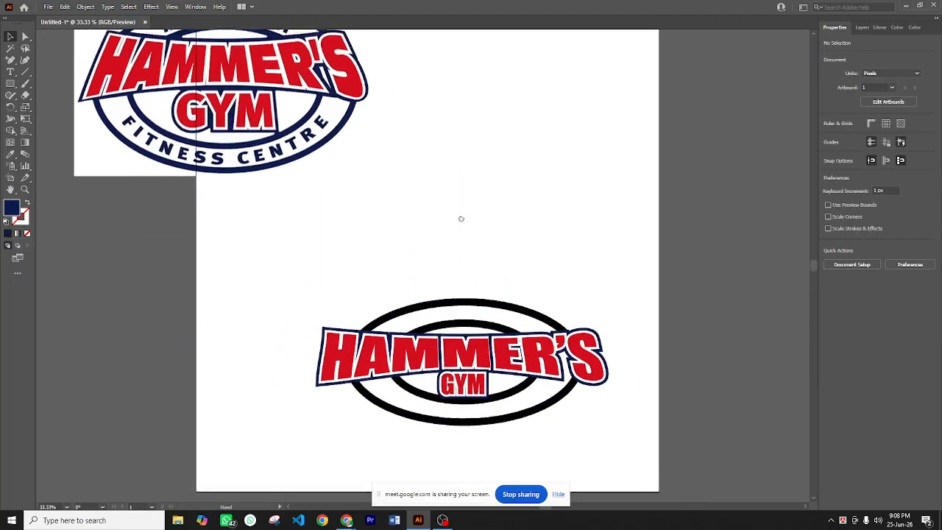
{"action": "left_click", "coordinate": [324, 478]}
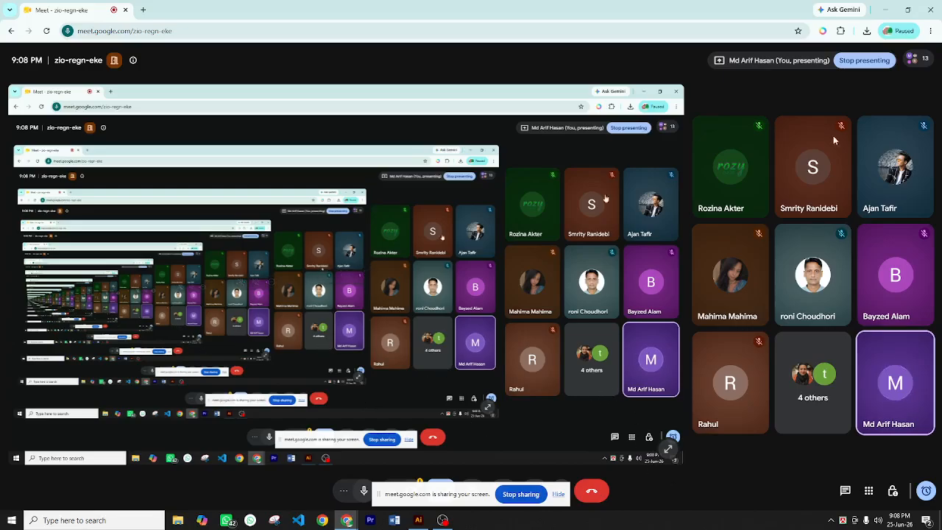
{"action": "left_click", "coordinate": [885, 9]}
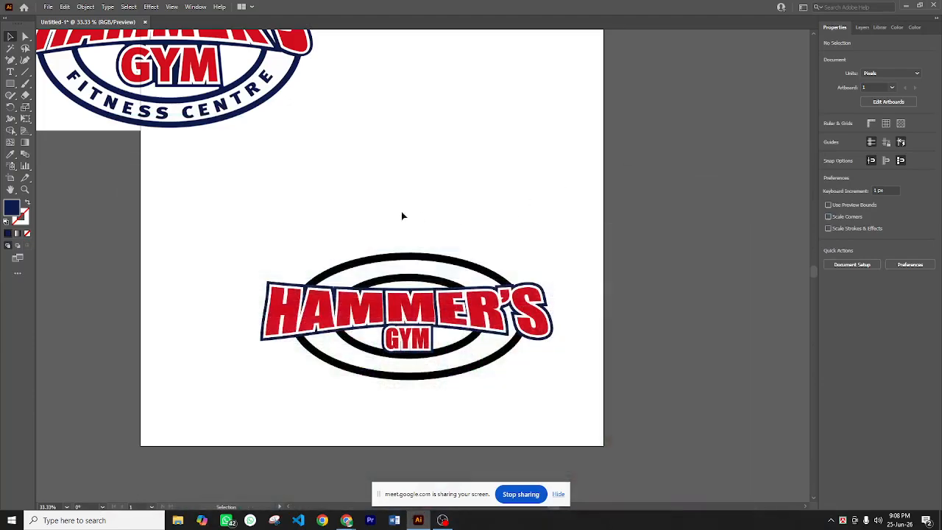
Shift the complete recreated logo up and slightly right, to about X 1210 px and Y 1181 px
{"action": "left_click_drag", "start_coordinate": [316, 231], "coordinate": [239, 271]}
{"action": "left_click_drag", "start_coordinate": [441, 309], "coordinate": [455, 249]}
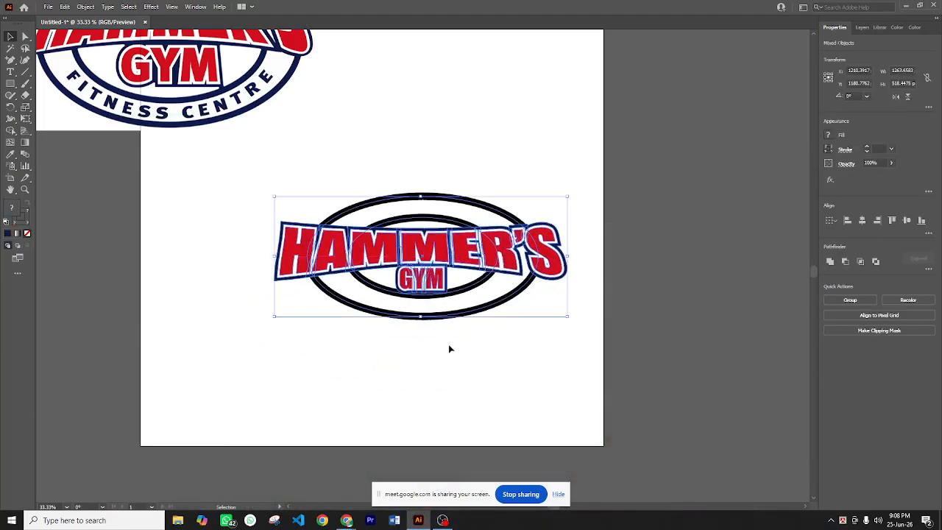
{"action": "left_click", "coordinate": [450, 349]}
{"action": "left_click_drag", "start_coordinate": [335, 335], "coordinate": [354, 433]}
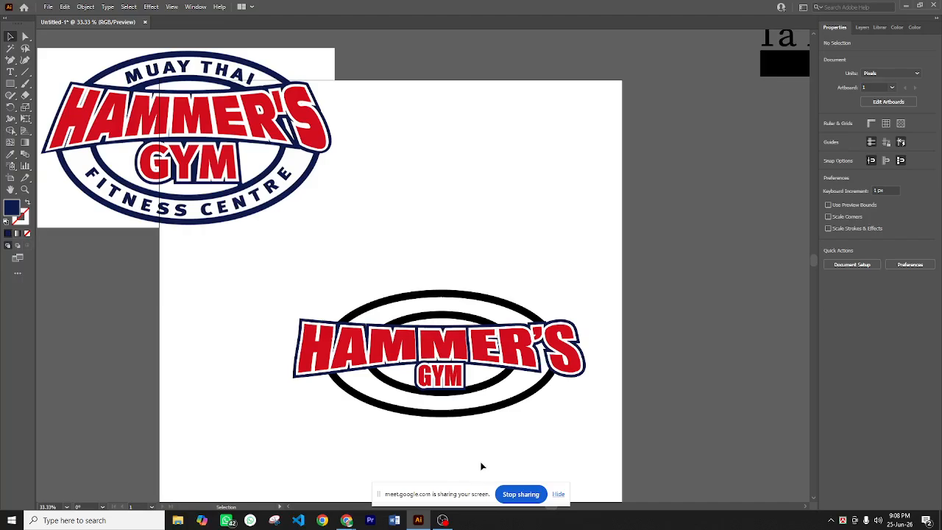
{"action": "left_click_drag", "start_coordinate": [483, 454], "coordinate": [375, 283]}
{"action": "left_click", "coordinate": [255, 300]}
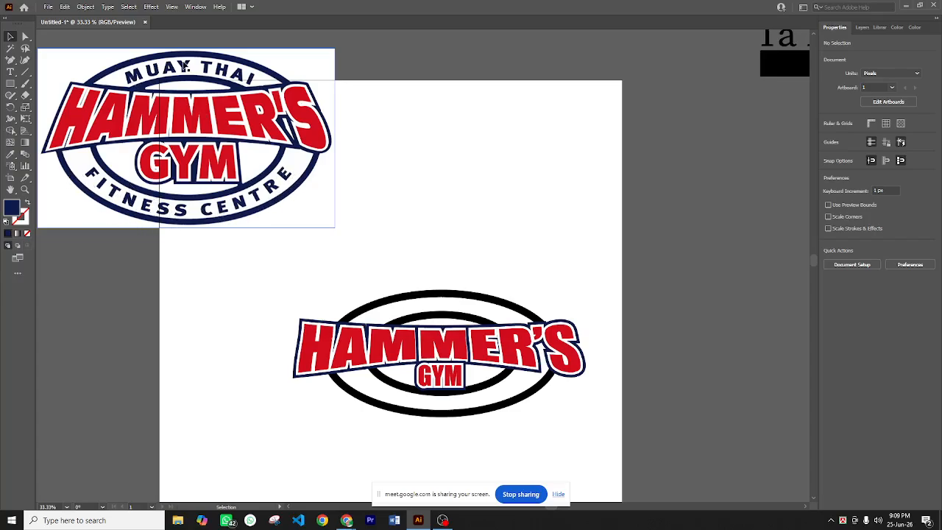
Add the text FITNESS CENTRE in the empty area above the recreated logo
{"action": "left_click", "coordinate": [10, 71]}
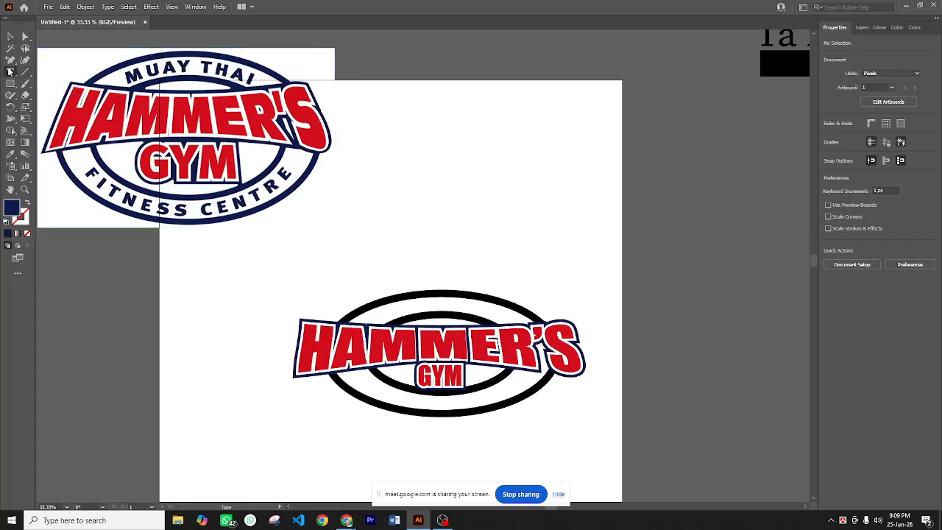
{"action": "left_click", "coordinate": [344, 181]}
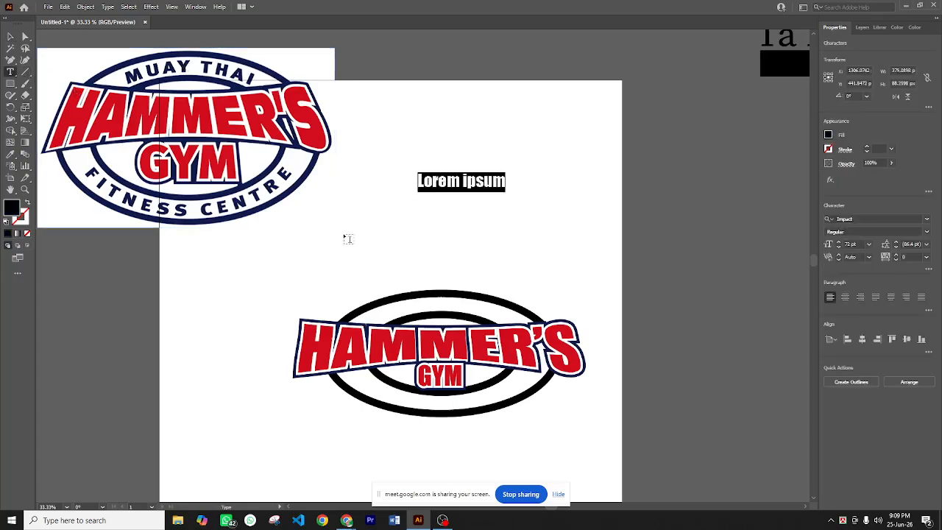
{"action": "type", "text": "Fl"}
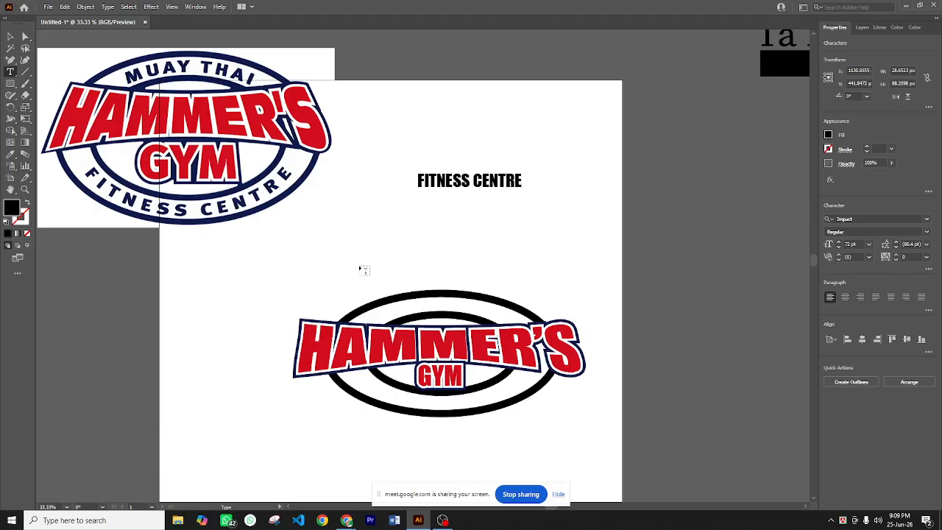
{"action": "left_click", "coordinate": [10, 36]}
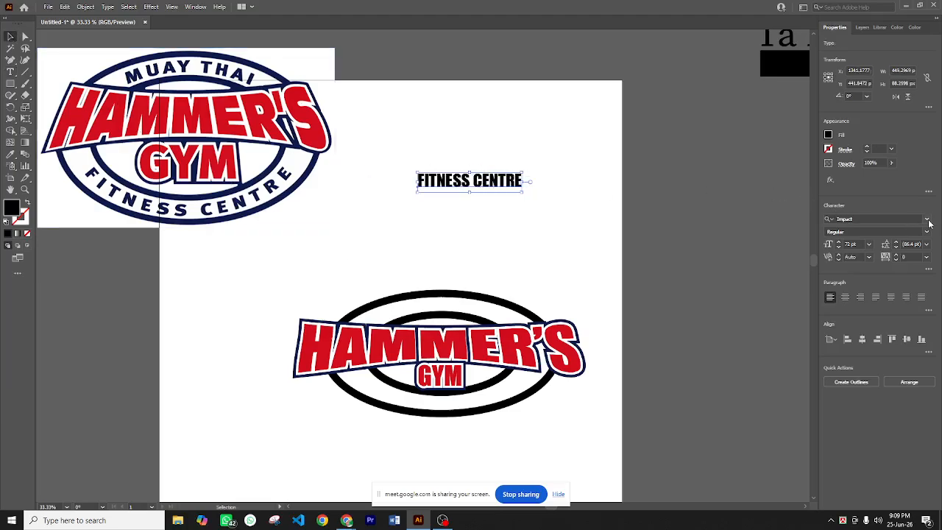
Set the FITNESS CENTRE text in Arial with the Bold style
{"action": "left_click", "coordinate": [926, 220]}
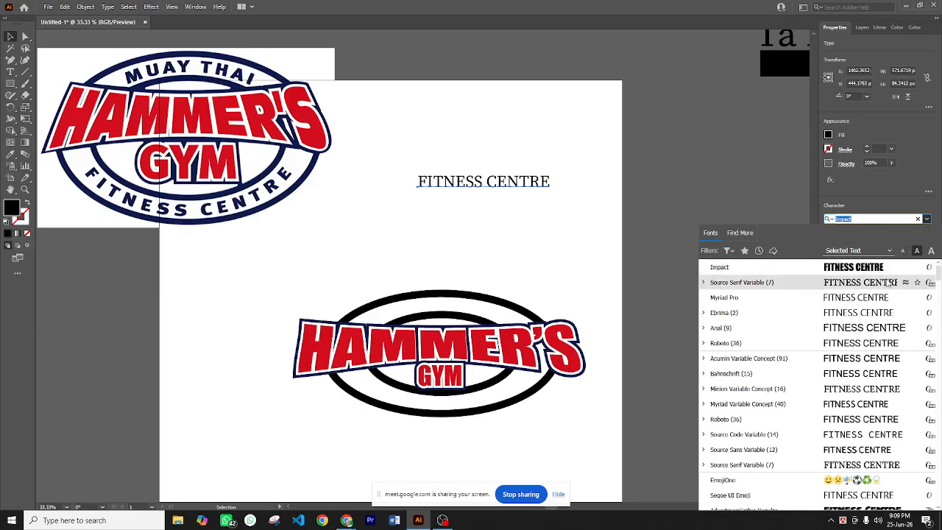
{"action": "left_click", "coordinate": [871, 328]}
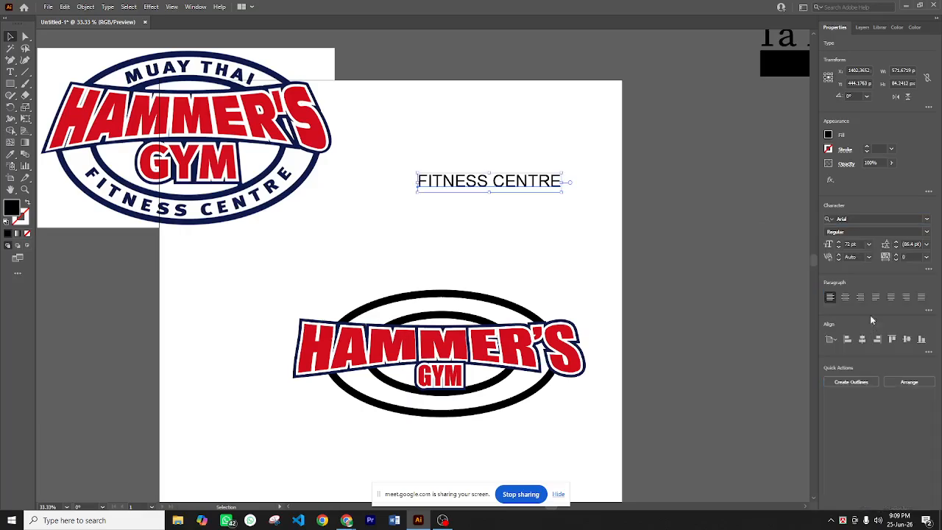
{"action": "left_click", "coordinate": [926, 232]}
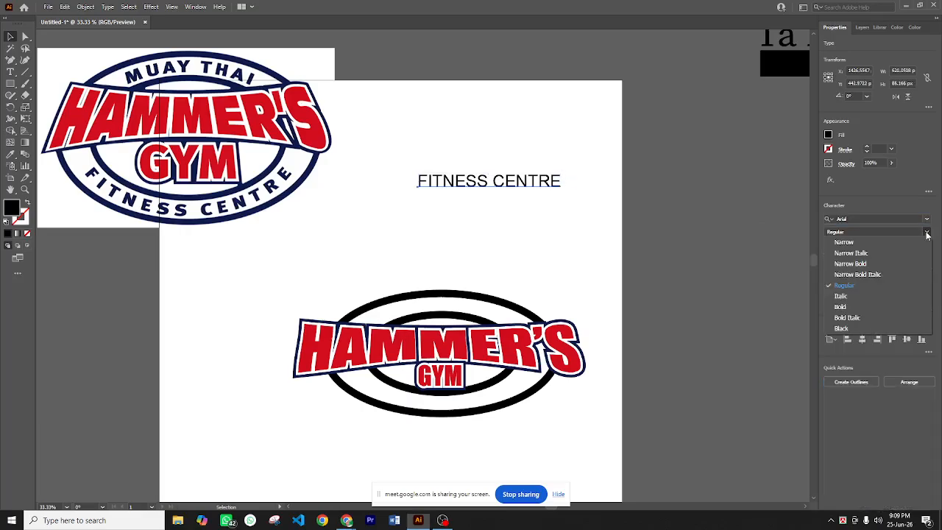
{"action": "left_click", "coordinate": [875, 307]}
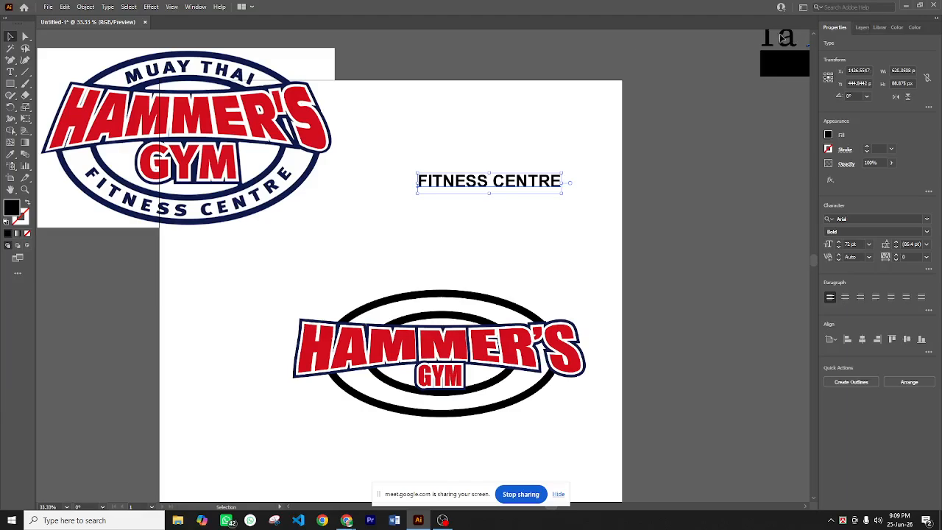
Show the floating Character settings for the FITNESS CENTRE text and place them beside the artboard, clear of the artwork
{"action": "left_click", "coordinate": [195, 7]}
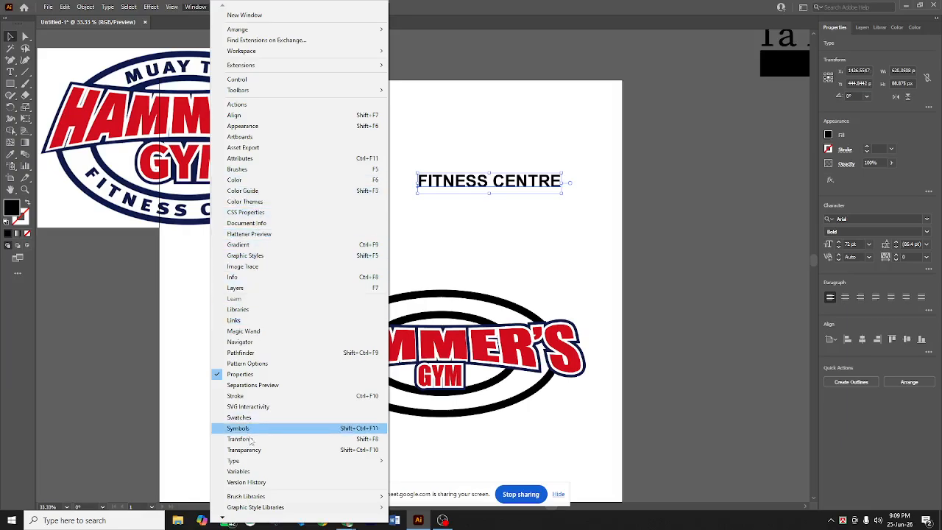
{"action": "mouse_move", "coordinate": [250, 462]}
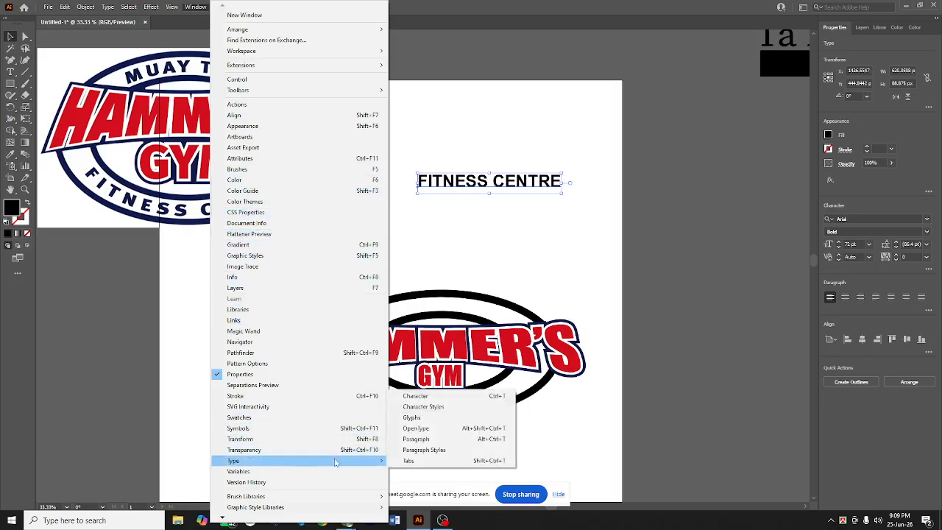
{"action": "left_click", "coordinate": [415, 396]}
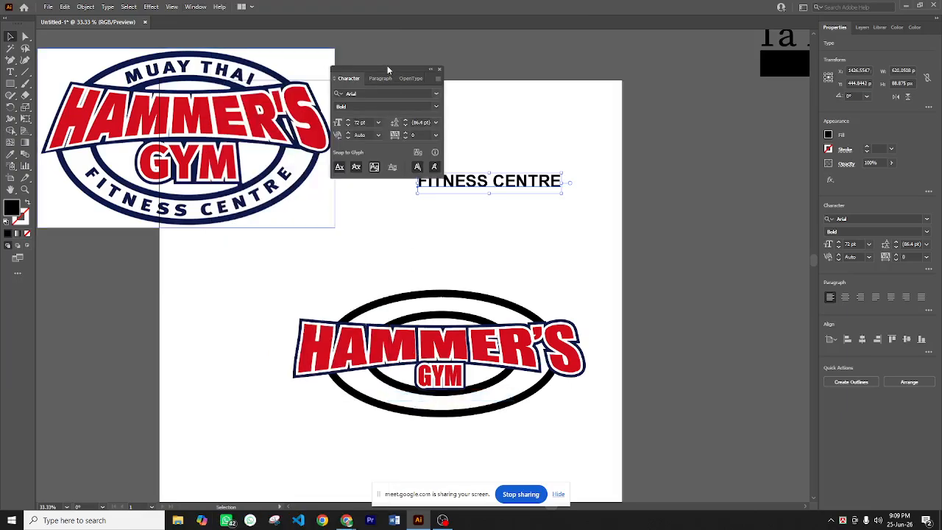
{"action": "left_click_drag", "start_coordinate": [387, 66], "coordinate": [682, 77]}
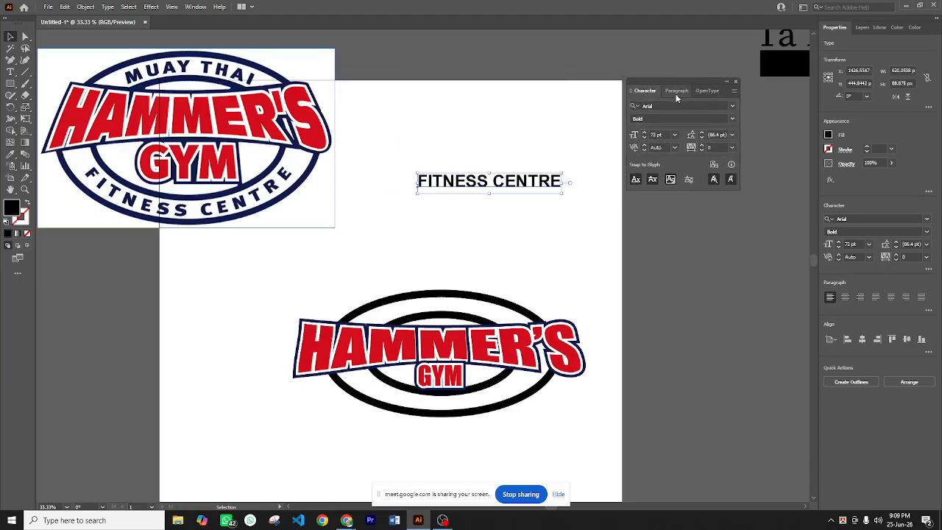
Look through the Paragraph, OpenType and Character options for the FITNESS CENTRE text and close the floating settings
{"action": "left_click", "coordinate": [682, 92]}
{"action": "left_click", "coordinate": [705, 92]}
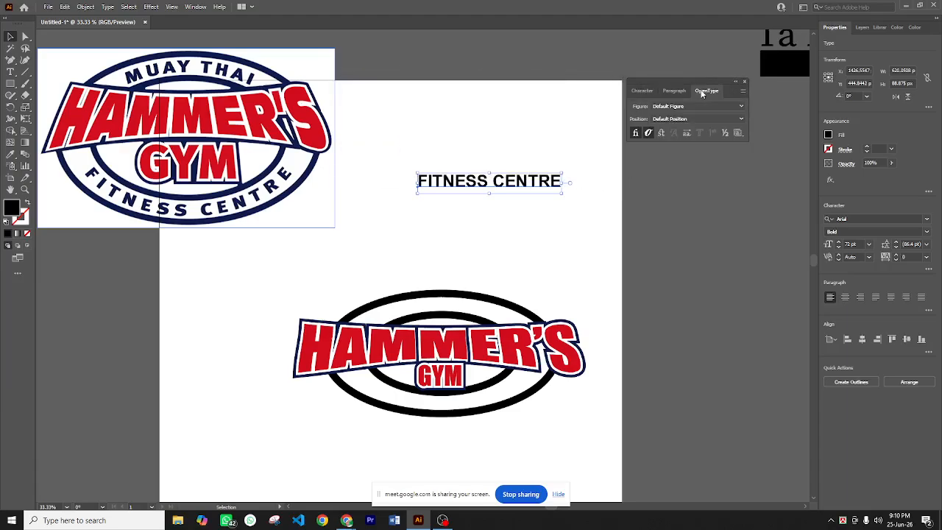
{"action": "left_click", "coordinate": [643, 91]}
{"action": "left_click", "coordinate": [733, 91]}
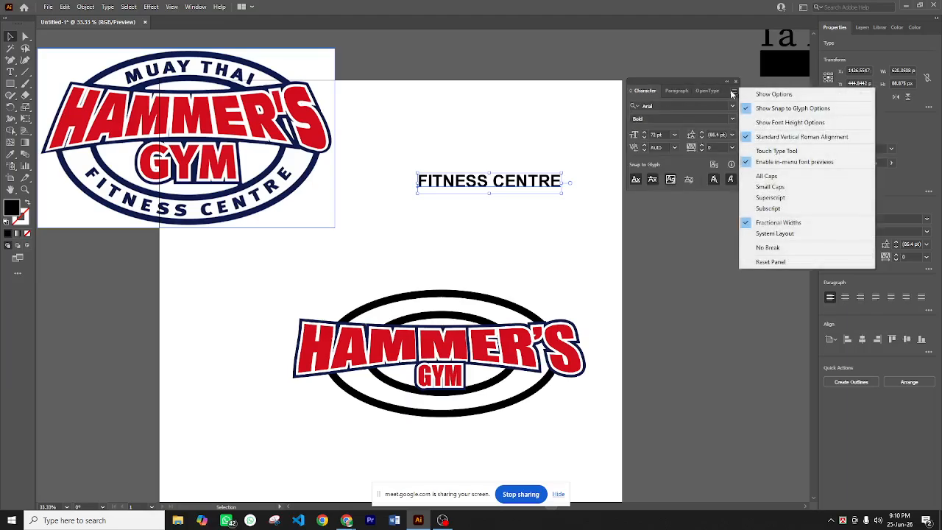
{"action": "left_click", "coordinate": [732, 92]}
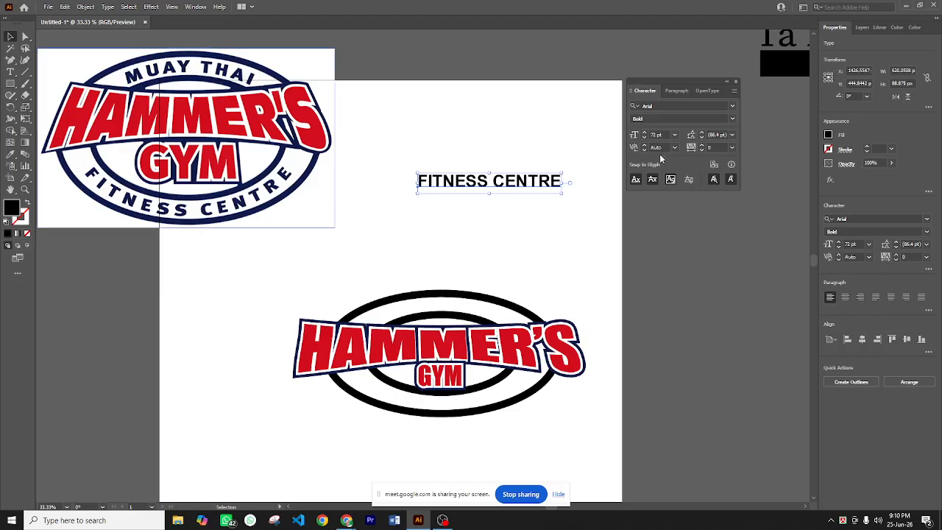
{"action": "left_click", "coordinate": [735, 82]}
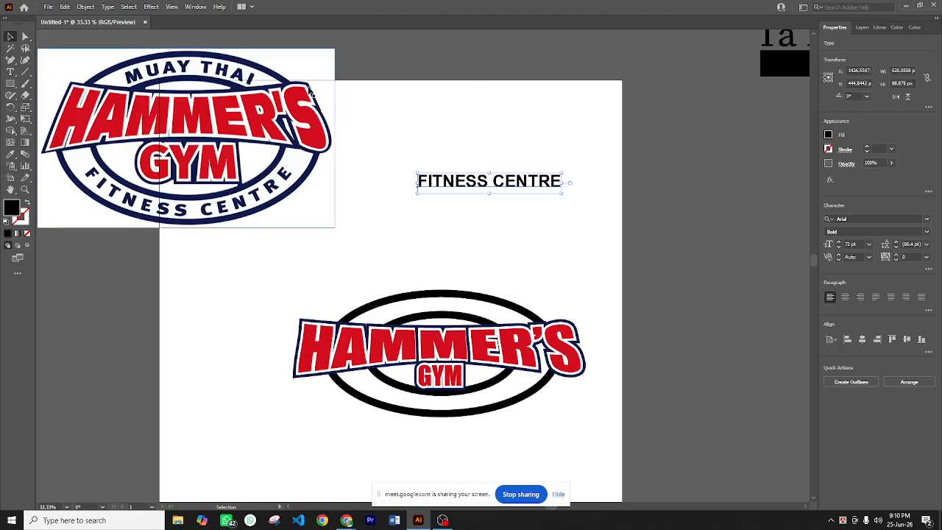
Switch the workspace to Essentials Classic
{"action": "left_click", "coordinate": [252, 8]}
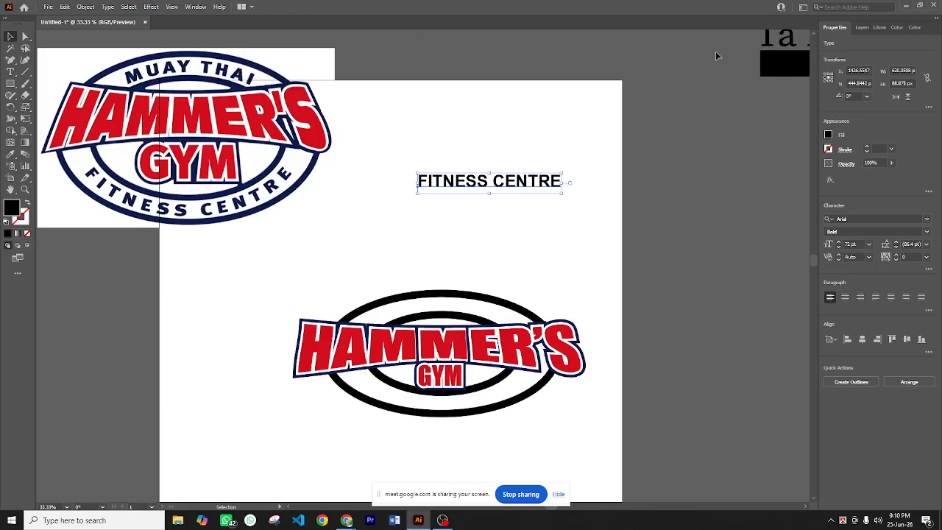
{"action": "left_click", "coordinate": [815, 8]}
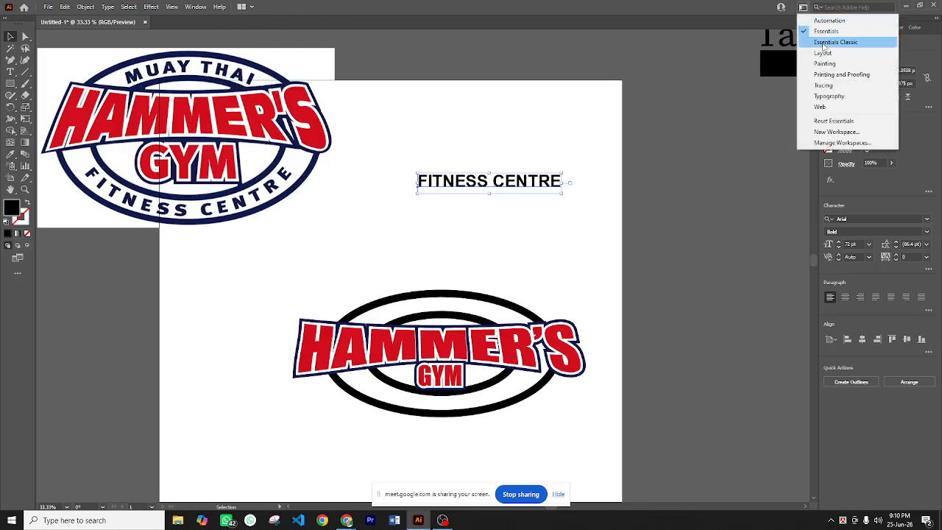
{"action": "left_click", "coordinate": [836, 42]}
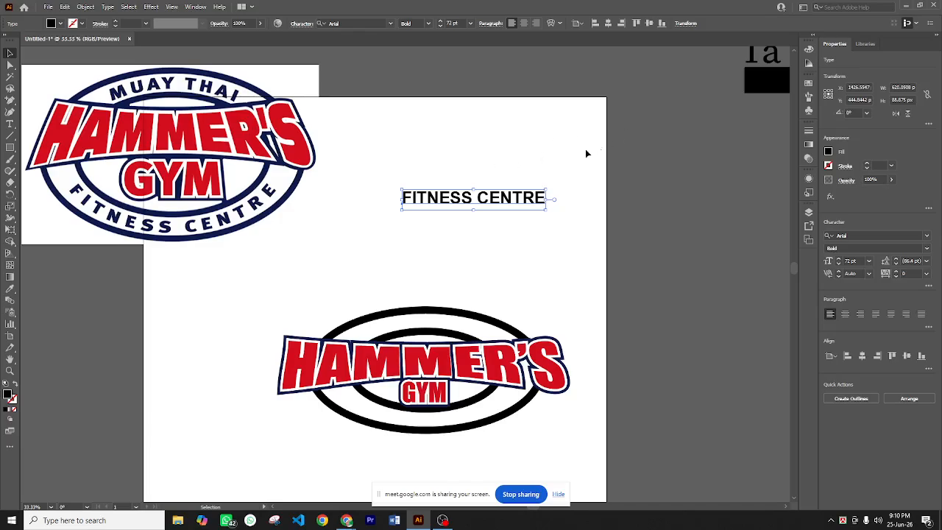
{"action": "left_click_drag", "start_coordinate": [496, 206], "coordinate": [488, 222]}
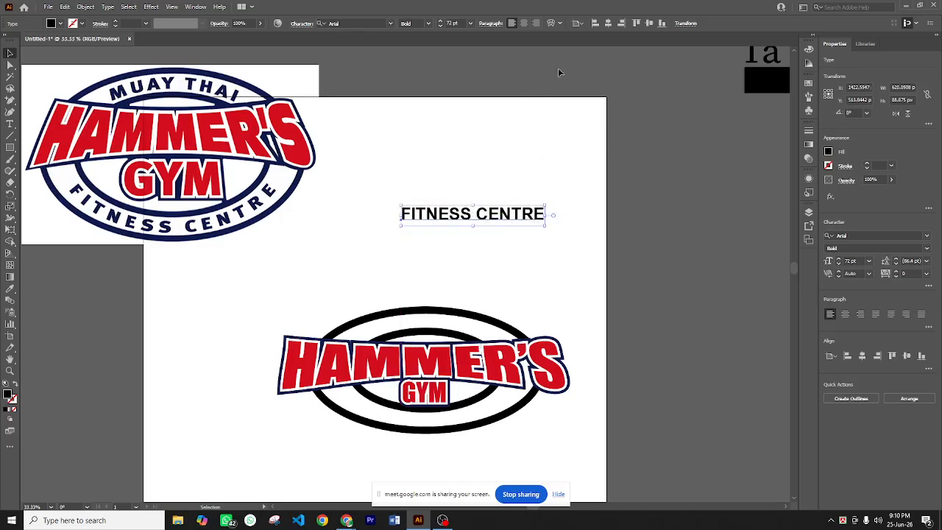
{"action": "left_click", "coordinate": [551, 23]}
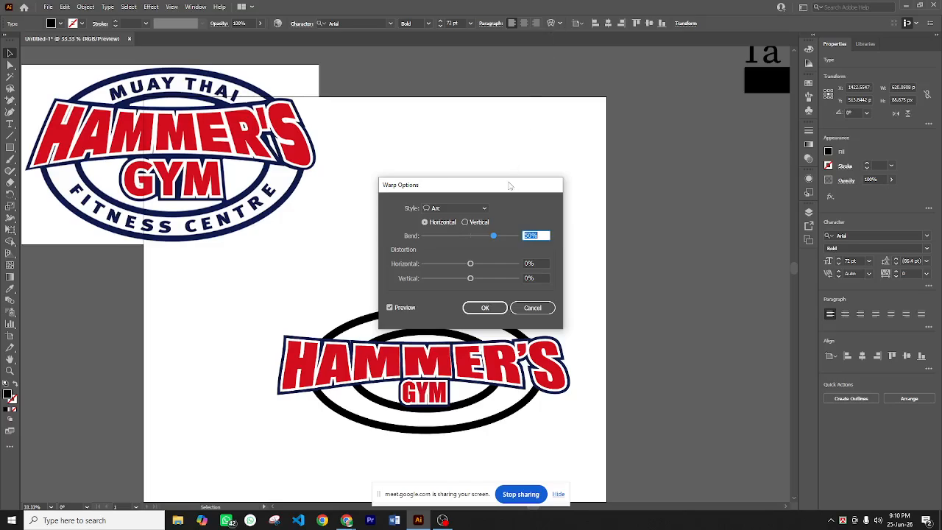
{"action": "left_click_drag", "start_coordinate": [510, 185], "coordinate": [724, 169]}
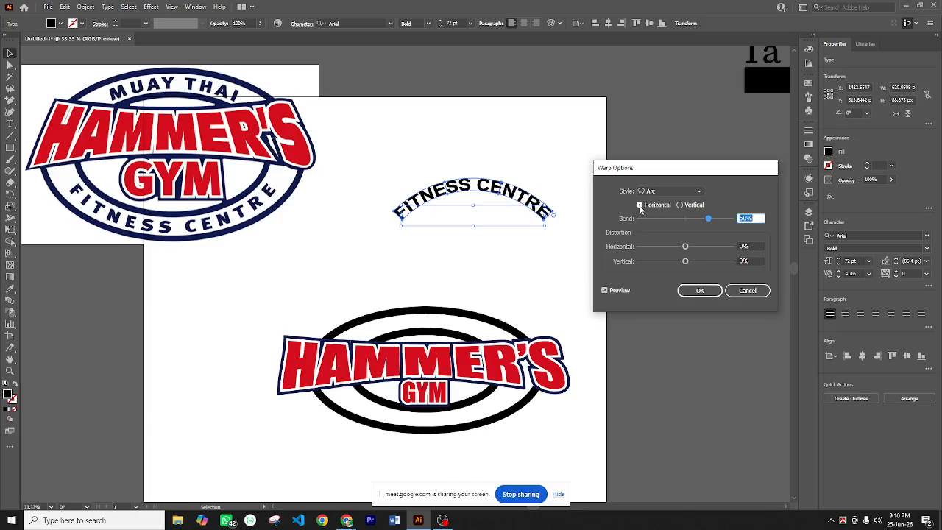
{"action": "left_click", "coordinate": [681, 206]}
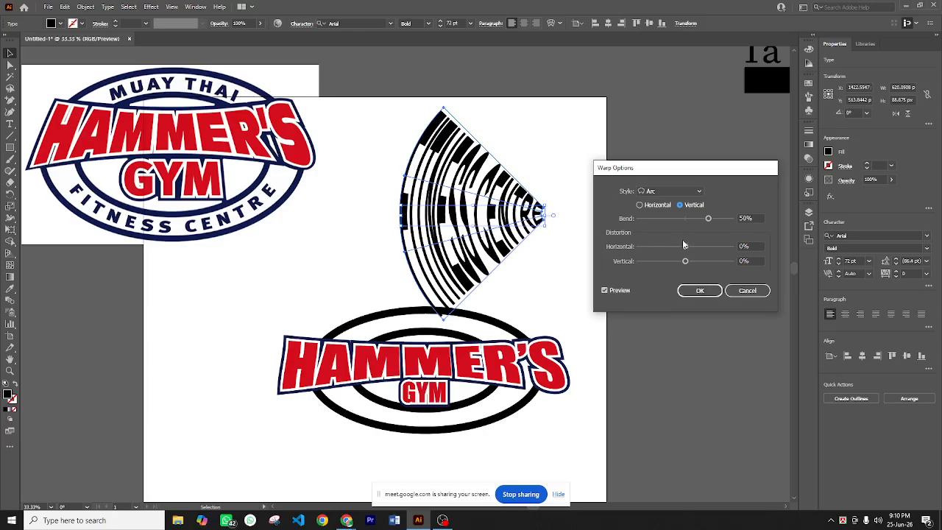
{"action": "left_click", "coordinate": [640, 205]}
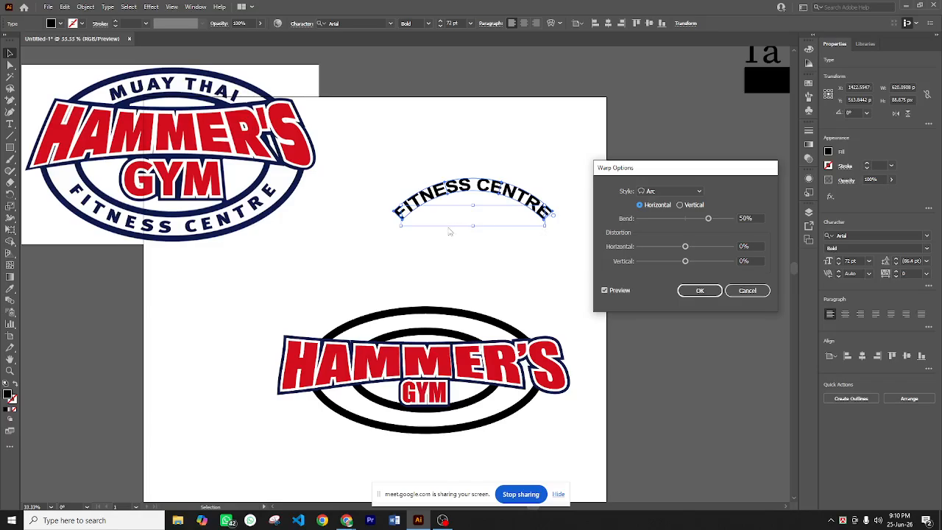
{"action": "left_click_drag", "start_coordinate": [692, 219], "coordinate": [665, 220]}
{"action": "left_click", "coordinate": [829, 309]}
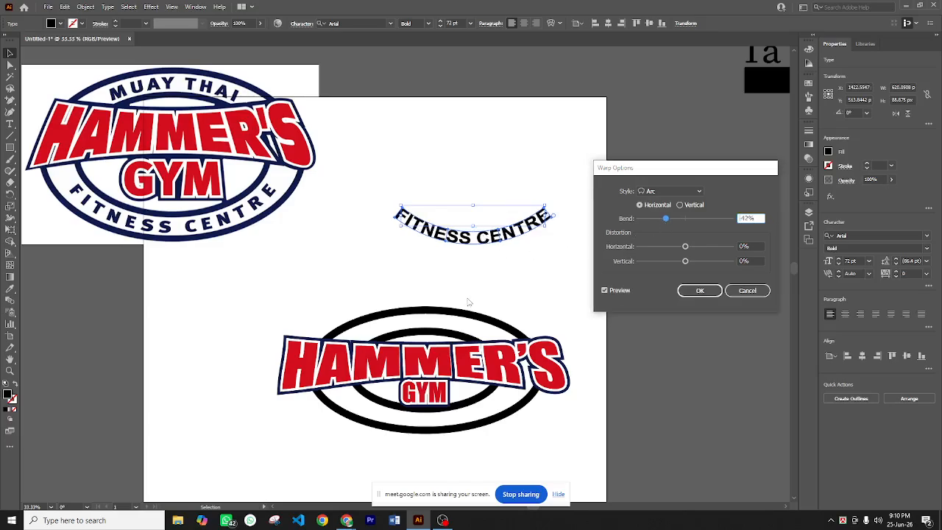
{"action": "left_click", "coordinate": [733, 293]}
Warp the FITNESS CENTRE text with a horizontal Arc at -23% Bend and place it in the lower band between the two ovals
{"action": "left_click_drag", "start_coordinate": [471, 215], "coordinate": [427, 416]}
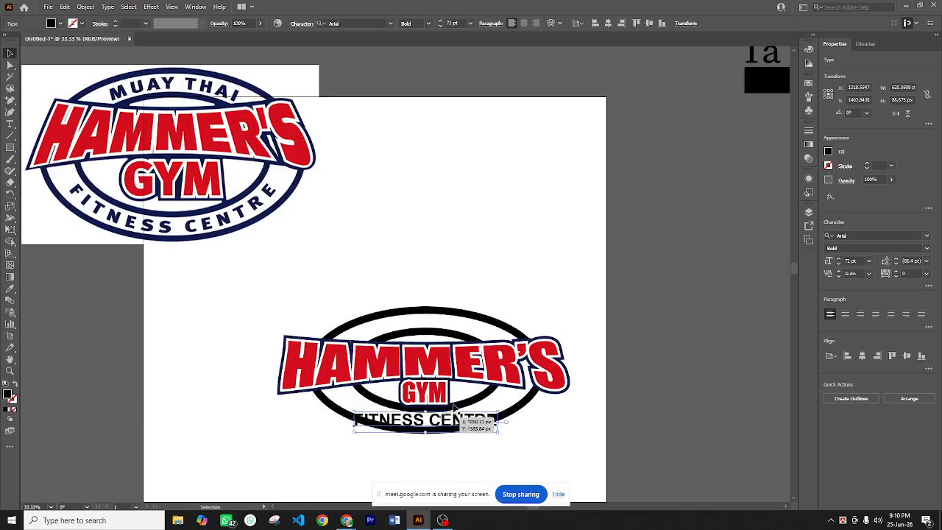
{"action": "left_click", "coordinate": [552, 23]}
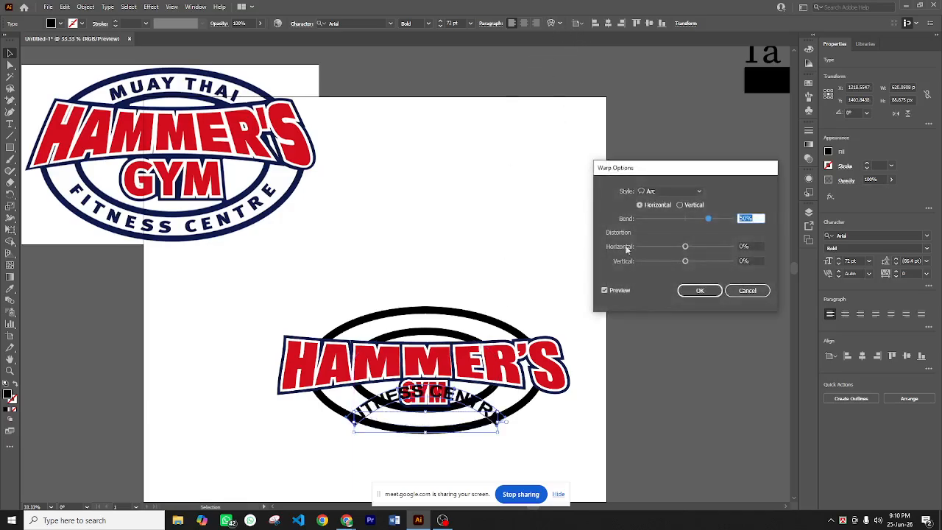
{"action": "left_click", "coordinate": [668, 219]}
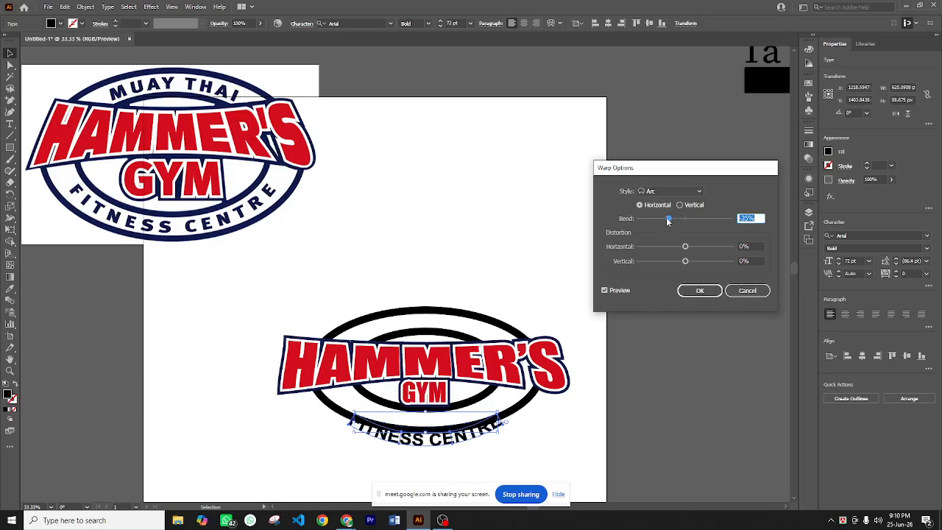
{"action": "left_click_drag", "start_coordinate": [667, 221], "coordinate": [676, 220]}
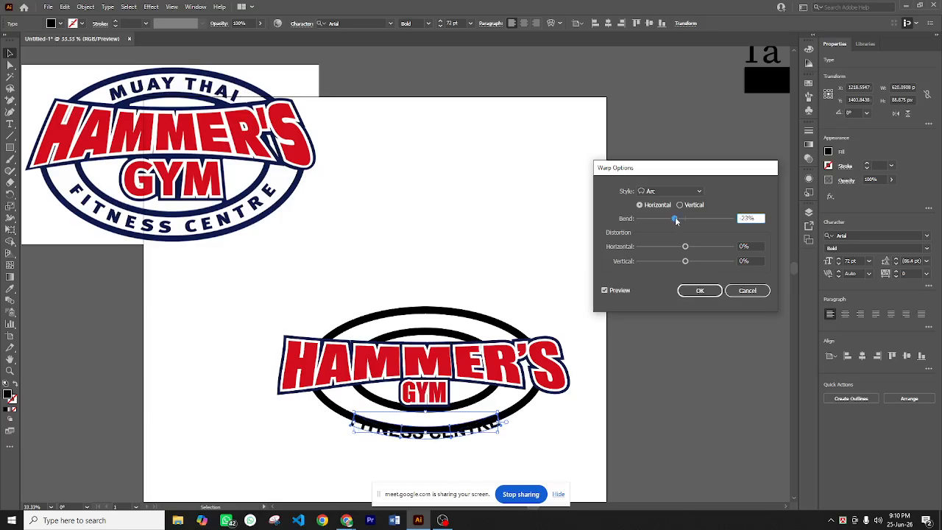
{"action": "left_click", "coordinate": [697, 290]}
{"action": "left_click_drag", "start_coordinate": [453, 439], "coordinate": [451, 418]}
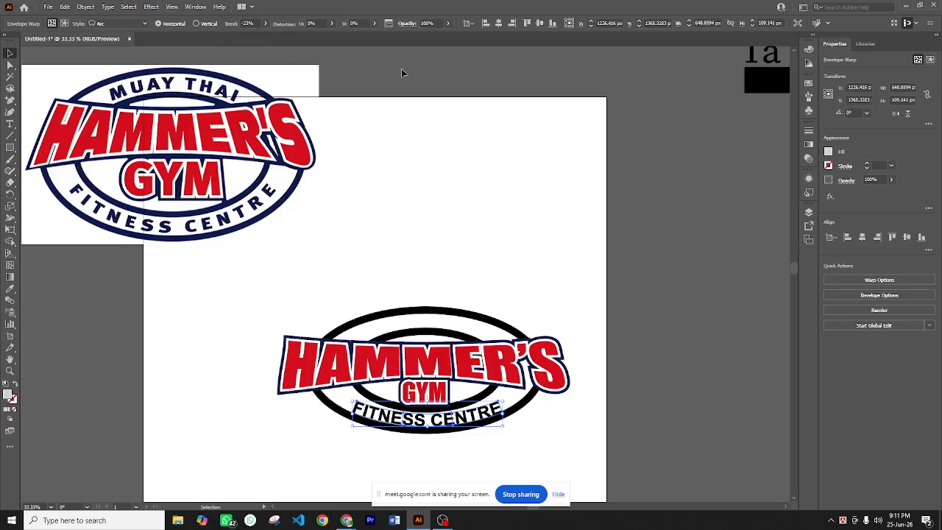
Reduce the warped FITNESS CENTRE text's height to 103 px and shift it to about X 1219 px, Y 1360 px
{"action": "left_click", "coordinate": [752, 25]}
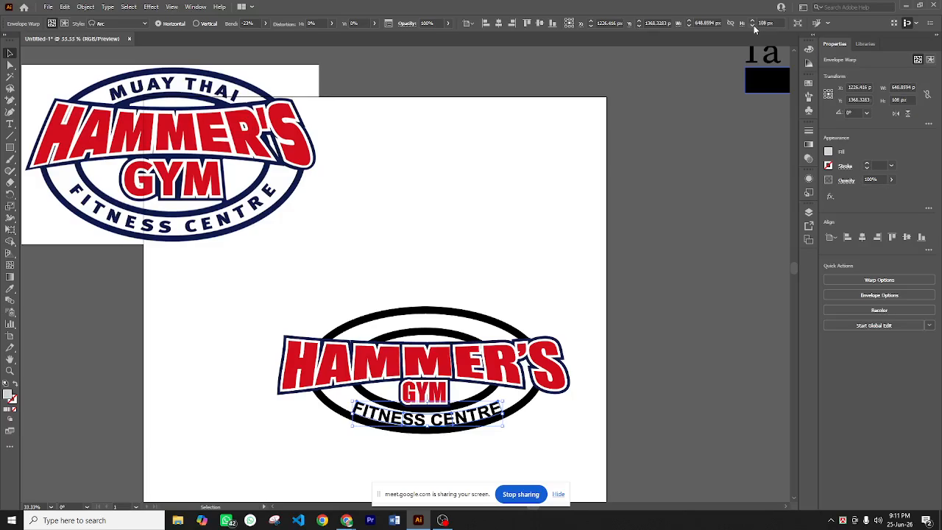
{"action": "left_click", "coordinate": [753, 27]}
{"action": "left_click", "coordinate": [753, 26]}
{"action": "left_click", "coordinate": [752, 26]}
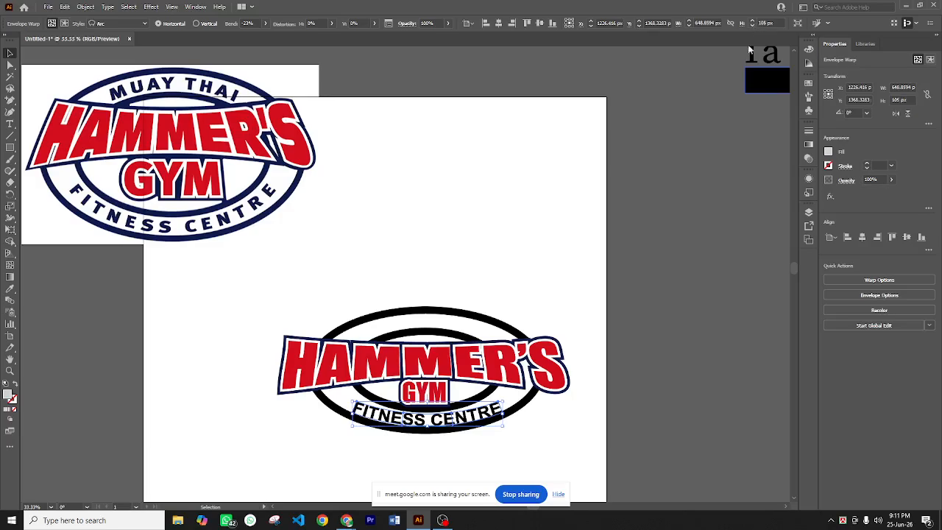
{"action": "left_click", "coordinate": [753, 27]}
{"action": "left_click", "coordinate": [752, 26]}
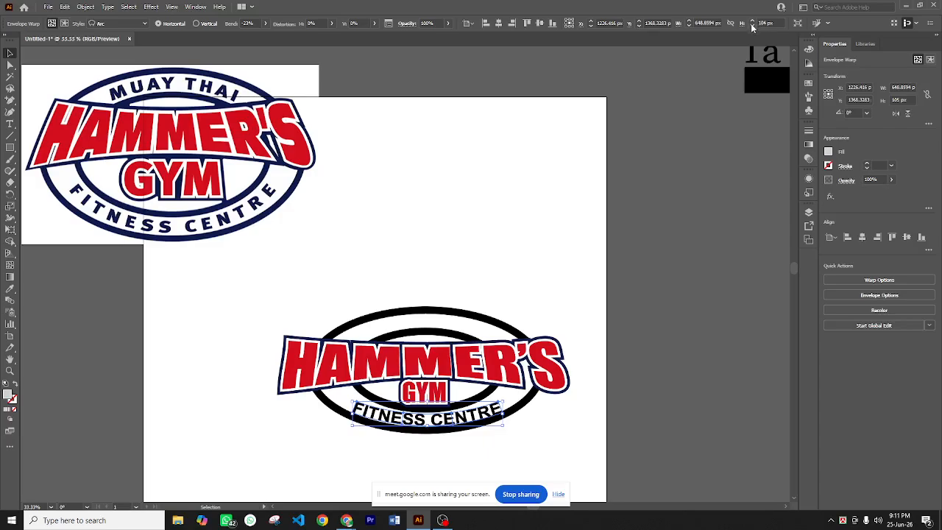
{"action": "left_click", "coordinate": [753, 26]}
{"action": "left_click_drag", "start_coordinate": [449, 421], "coordinate": [450, 415]}
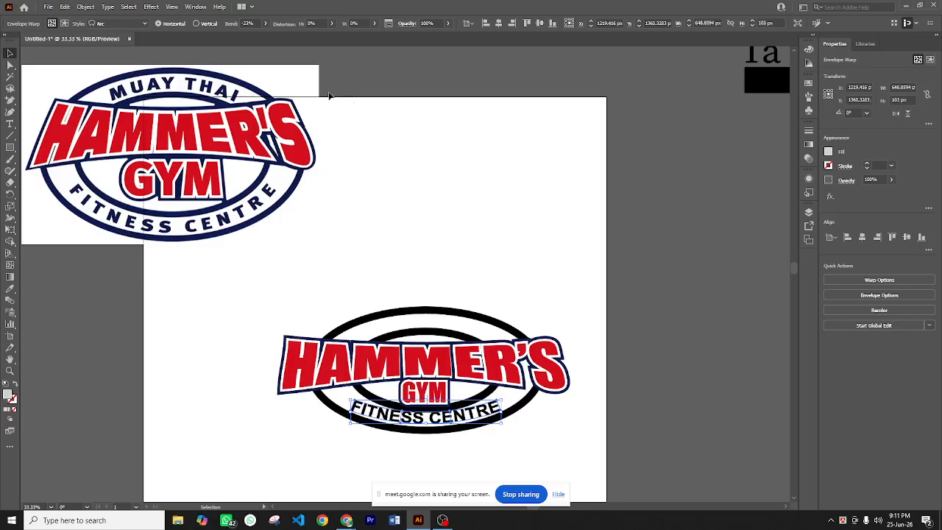
Set the FITNESS CENTRE warp's Bend to -19% and place the text between the ovals at about X 1226 px, Y 1364 px
{"action": "left_click", "coordinate": [124, 22]}
{"action": "left_click", "coordinate": [101, 26]}
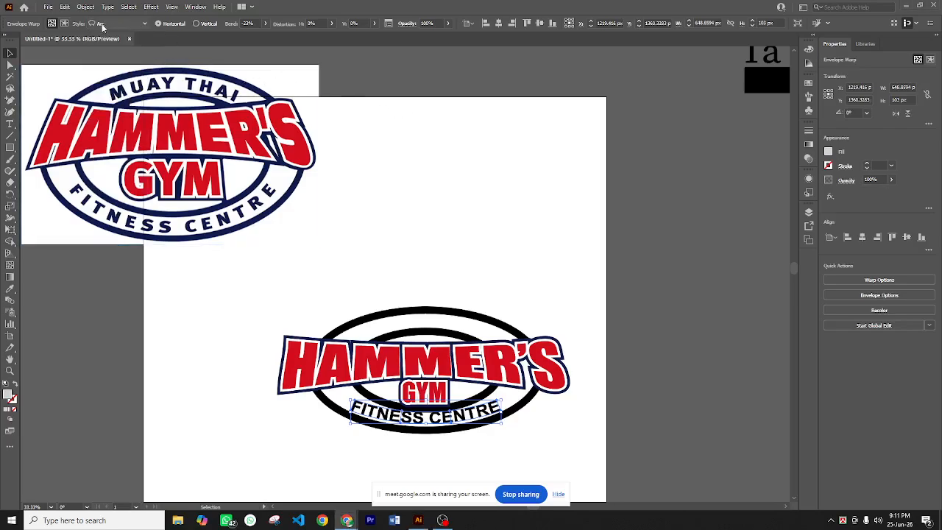
{"action": "left_click", "coordinate": [250, 23]}
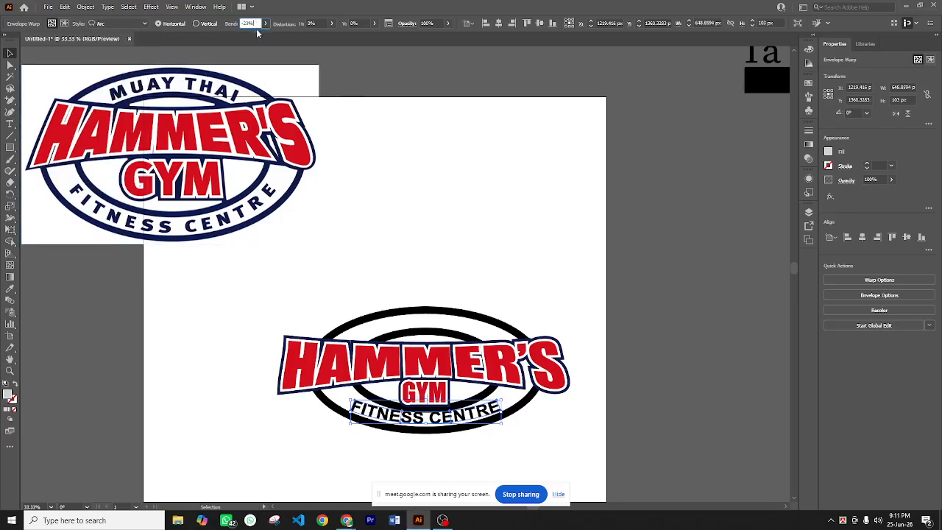
{"action": "left_click_drag", "start_coordinate": [266, 23], "coordinate": [239, 37]}
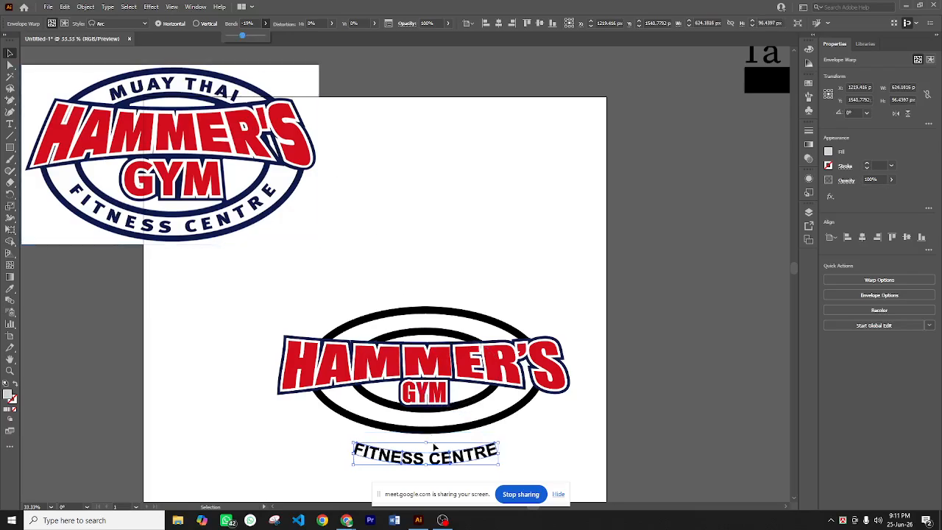
{"action": "left_click", "coordinate": [437, 457]}
{"action": "left_click_drag", "start_coordinate": [440, 449], "coordinate": [463, 416]}
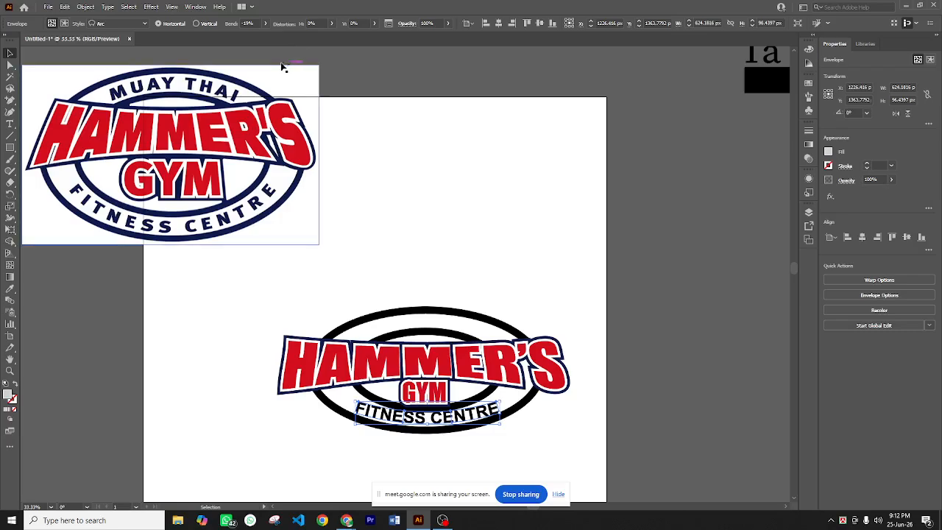
Try to shrink the warped FITNESS CENTRE text by lowering its font size below 63 pt in the Character settings, and close them
{"action": "left_click", "coordinate": [200, 7]}
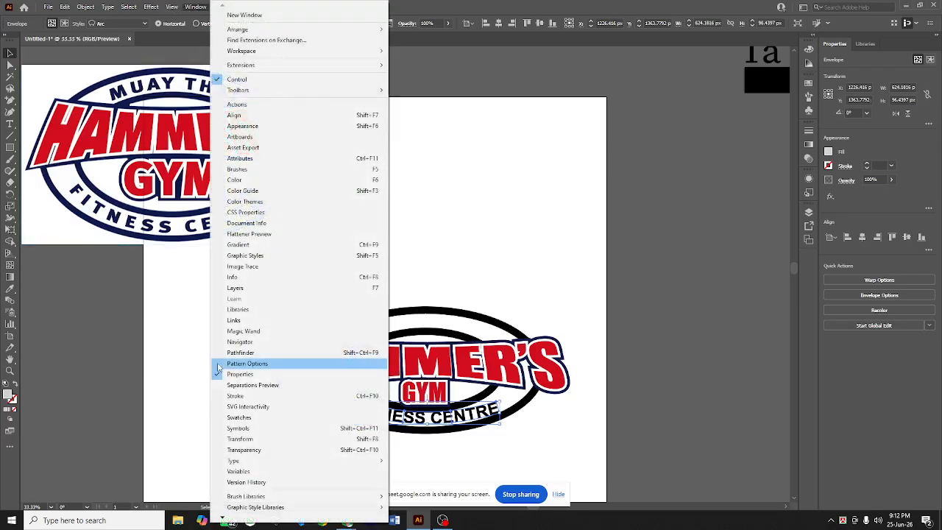
{"action": "mouse_move", "coordinate": [245, 462]}
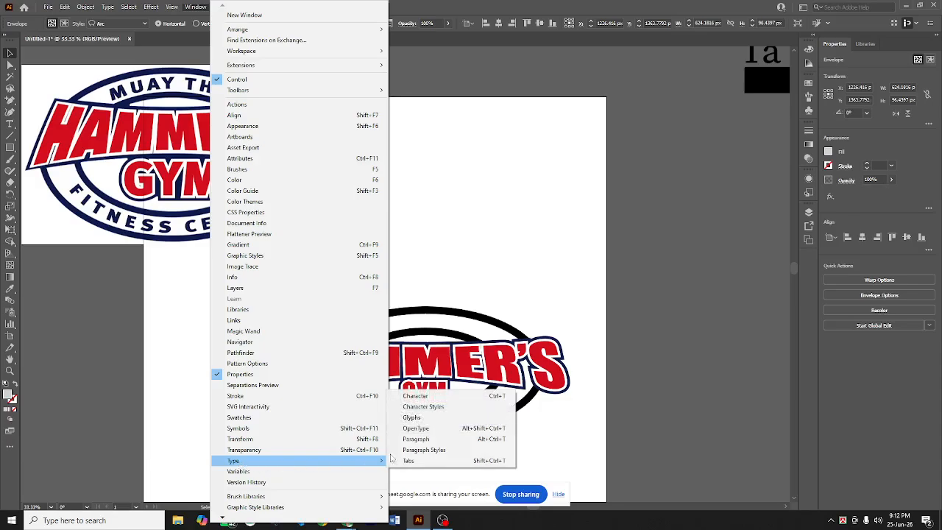
{"action": "left_click", "coordinate": [431, 399]}
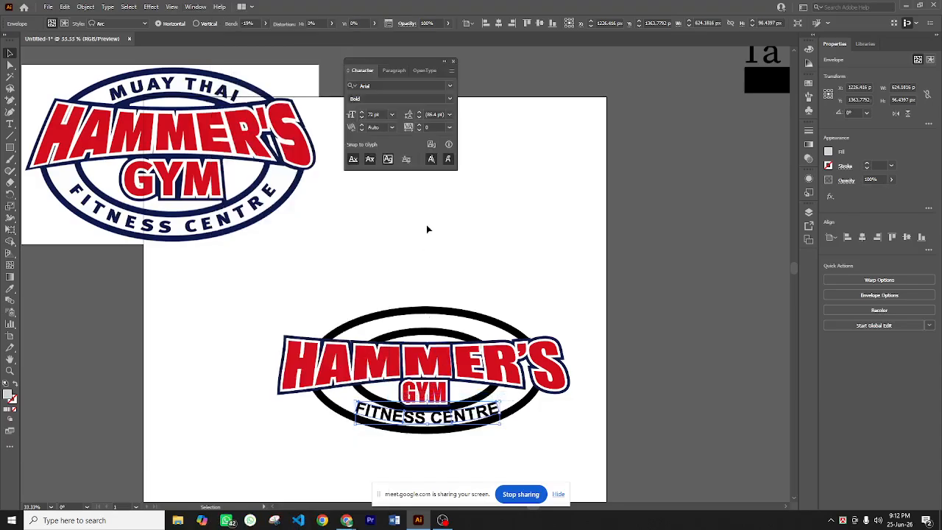
{"action": "left_click", "coordinate": [362, 115]}
{"action": "left_click", "coordinate": [362, 116]}
{"action": "left_click", "coordinate": [362, 116]}
{"action": "left_click", "coordinate": [361, 116]}
{"action": "left_click", "coordinate": [362, 116]}
{"action": "left_click", "coordinate": [361, 117]}
{"action": "left_click", "coordinate": [361, 116]}
{"action": "left_click", "coordinate": [361, 116]}
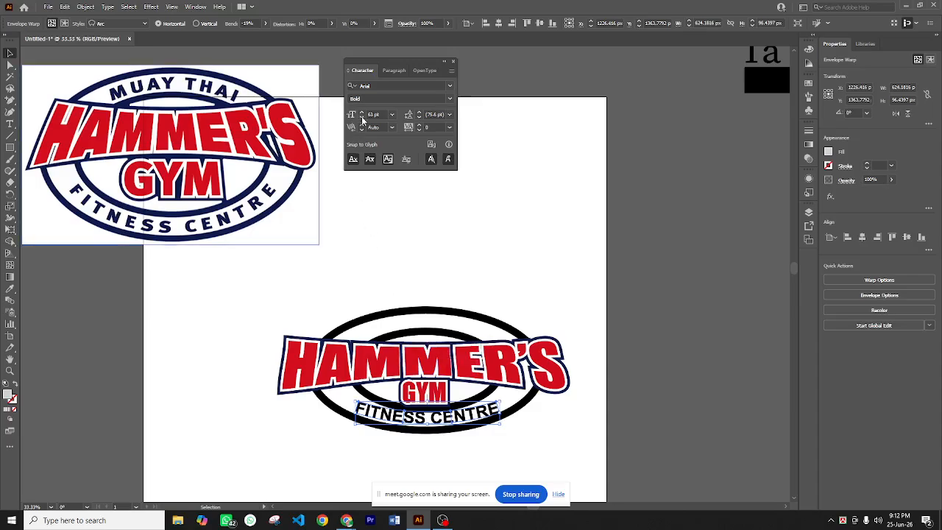
{"action": "left_click", "coordinate": [361, 116]}
{"action": "left_click", "coordinate": [361, 117]}
{"action": "left_click", "coordinate": [361, 116]}
{"action": "left_click", "coordinate": [453, 62]}
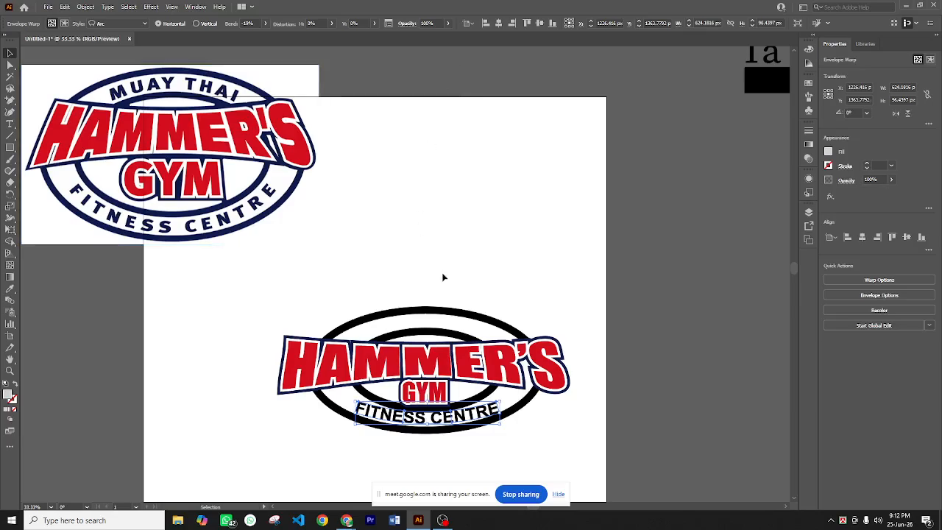
Move the warped FITNESS CENTRE text below the outer oval to about X 1235 px, Y 1497 px, and flatten its Arc Bend
{"action": "left_click", "coordinate": [438, 429]}
{"action": "key", "text": "a"}
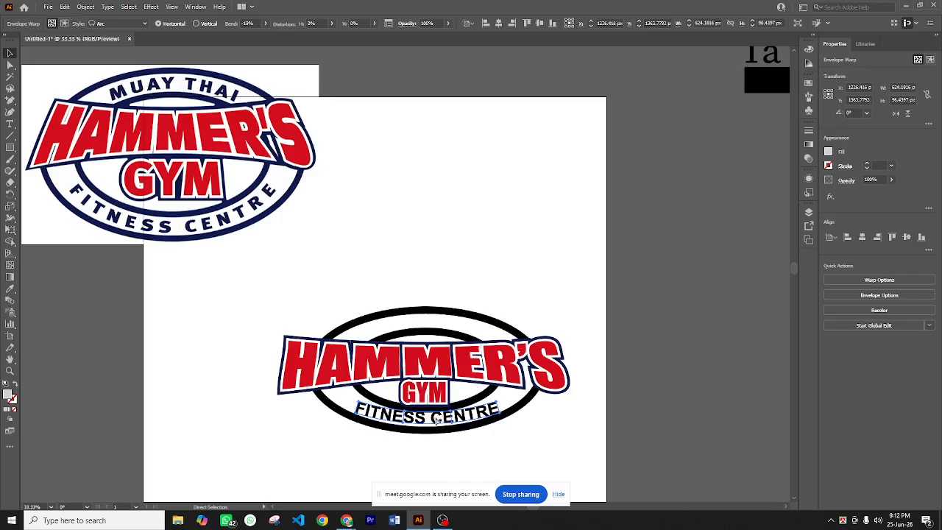
{"action": "left_click_drag", "start_coordinate": [436, 421], "coordinate": [441, 455]}
{"action": "key", "text": "v"}
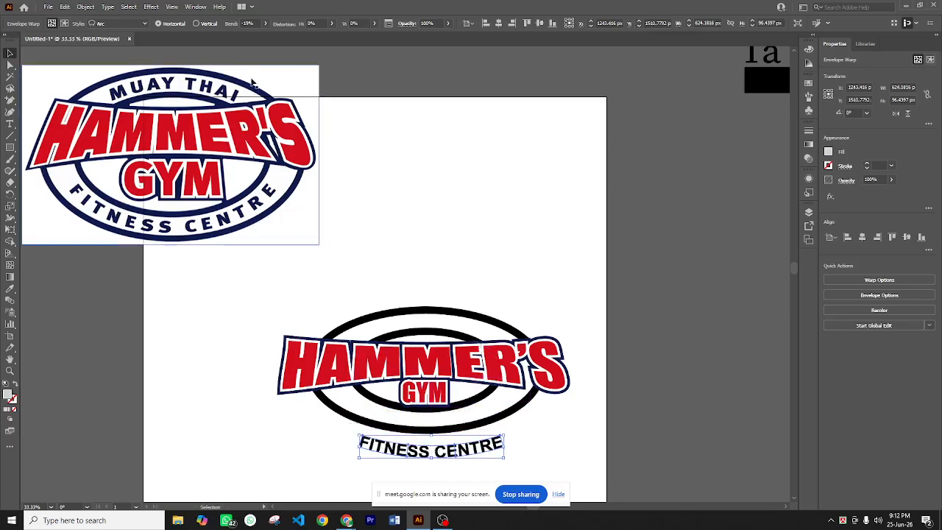
{"action": "left_click", "coordinate": [266, 22]}
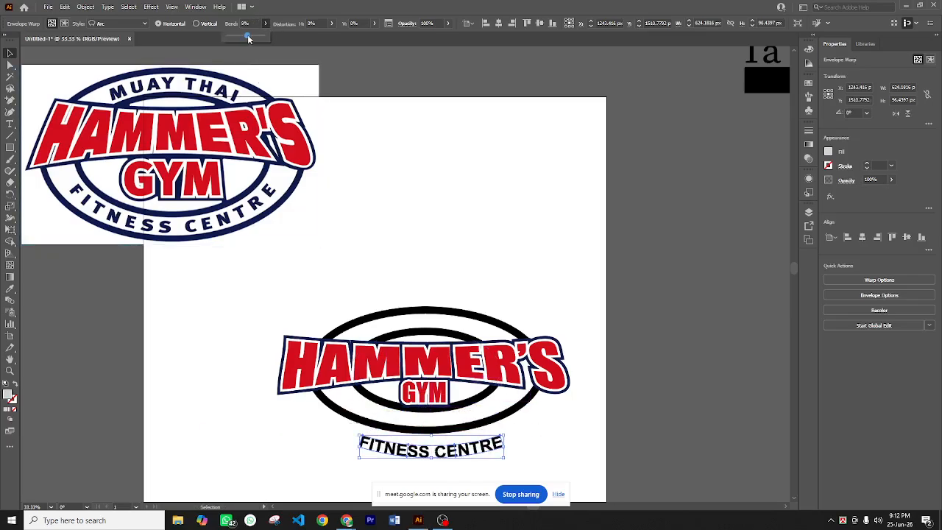
{"action": "left_click_drag", "start_coordinate": [243, 36], "coordinate": [240, 37]}
{"action": "left_click", "coordinate": [147, 26]}
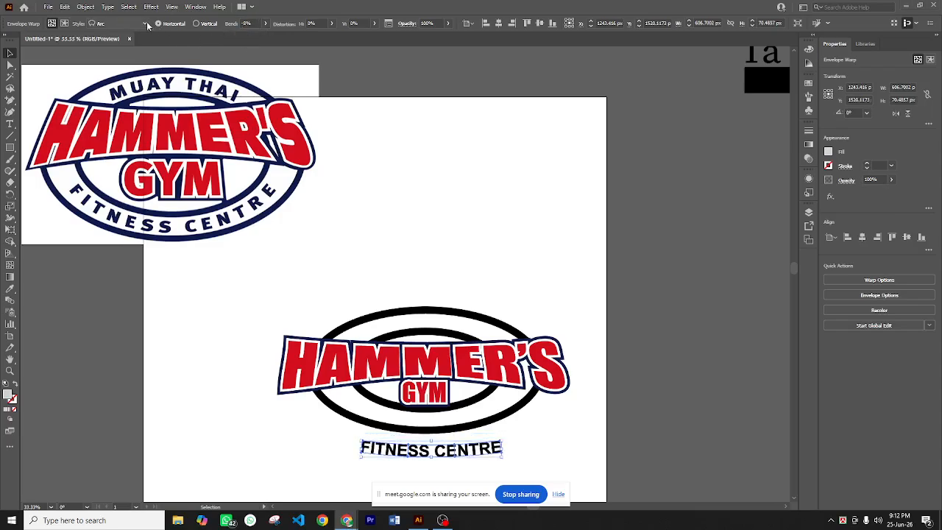
{"action": "left_click_drag", "start_coordinate": [469, 457], "coordinate": [465, 451]}
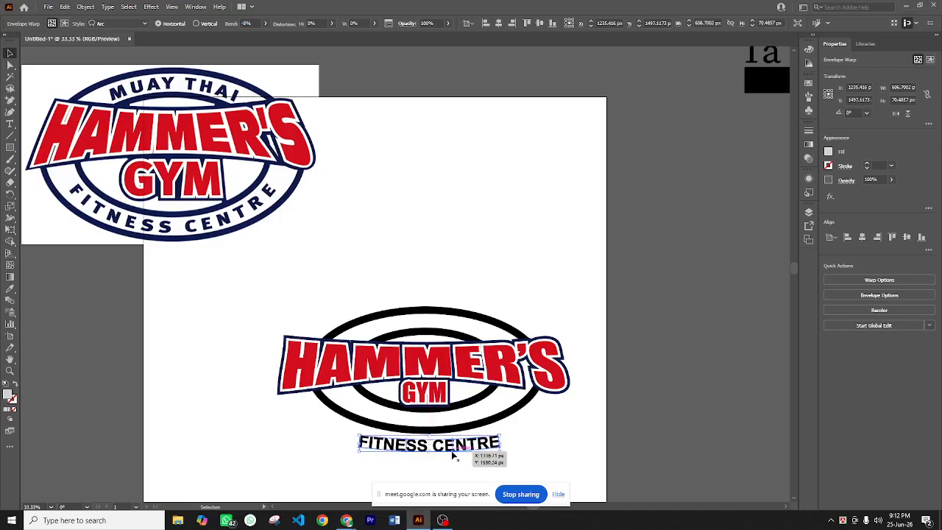
Delete the warped FITNESS CENTRE text below the ovals
{"action": "left_click_drag", "start_coordinate": [469, 445], "coordinate": [486, 447]}
{"action": "key", "text": "Delete"}
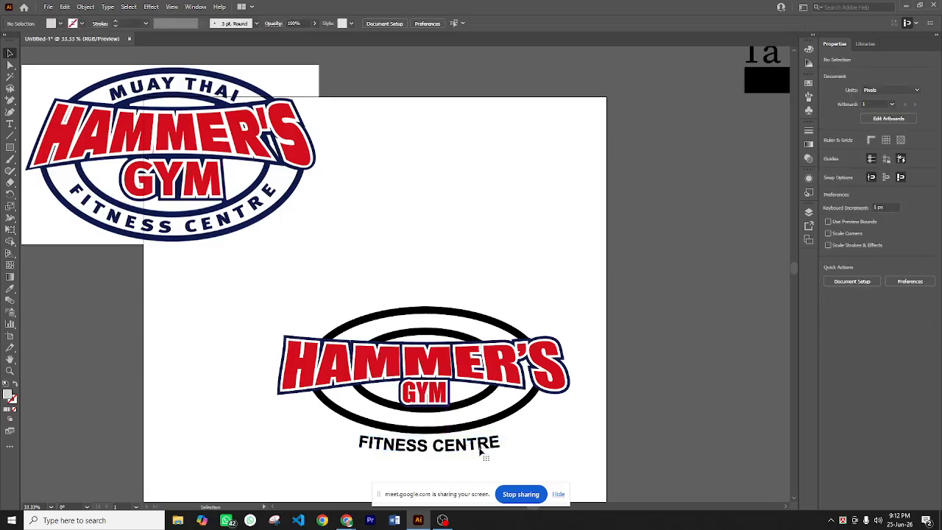
{"action": "left_click", "coordinate": [482, 452]}
{"action": "key", "text": "Delete"}
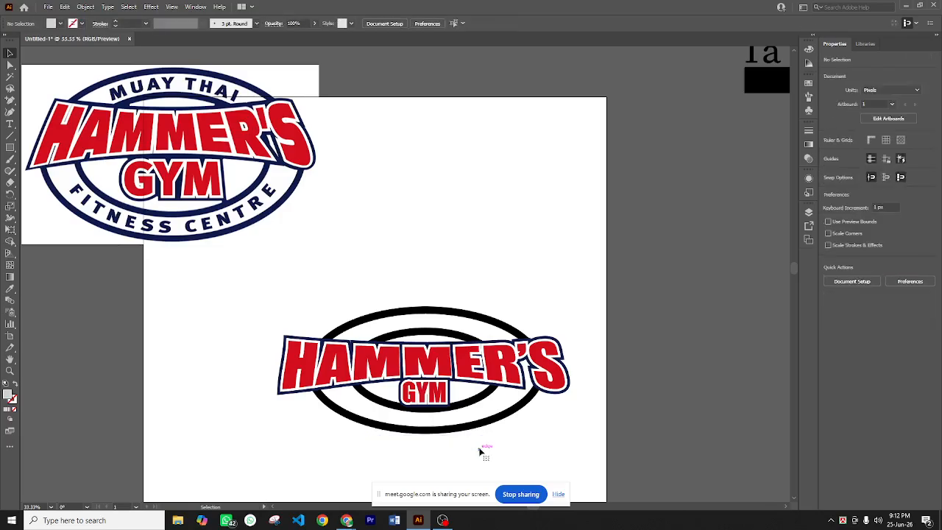
Add a new line of bold Arial text at 72 pt reading FITNESS CENTRE in the empty area above the ovals
{"action": "left_click", "coordinate": [9, 123]}
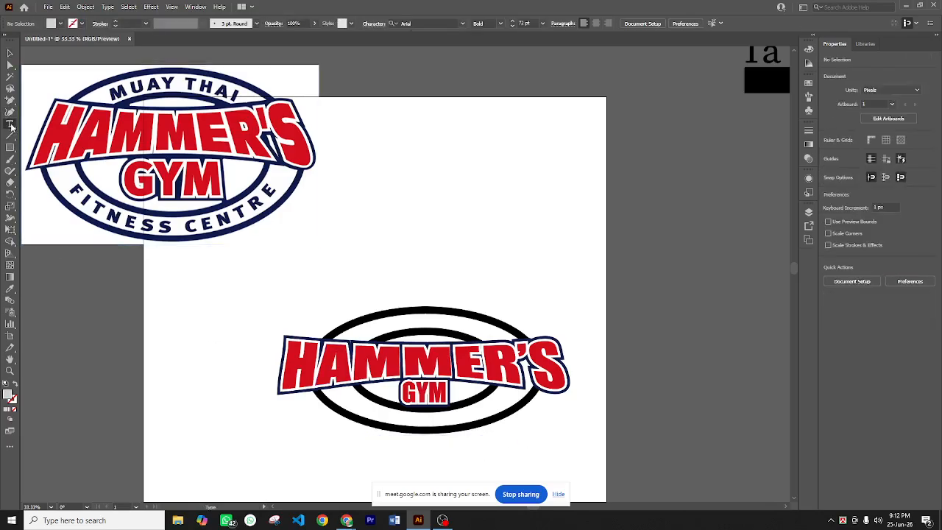
{"action": "left_click", "coordinate": [360, 261]}
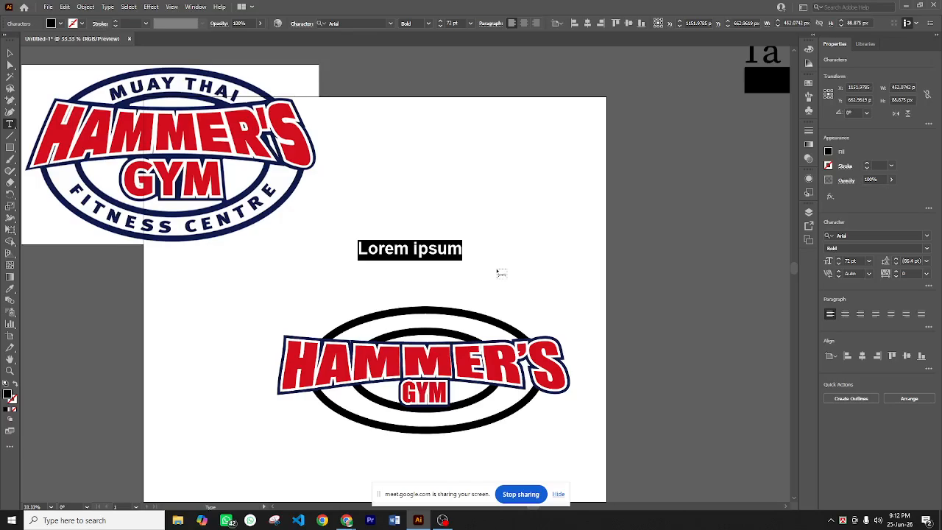
{"action": "type", "text": "fIT"}
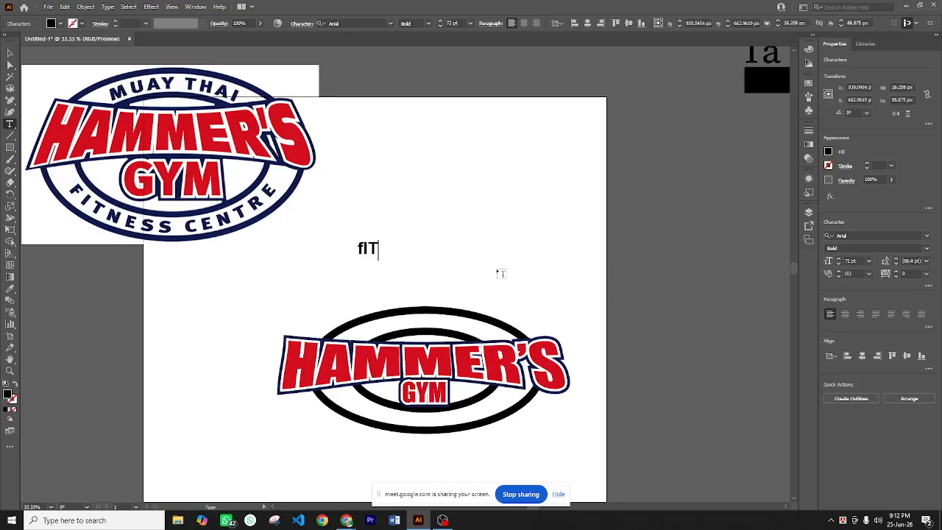
{"action": "type", "text": "NESS"}
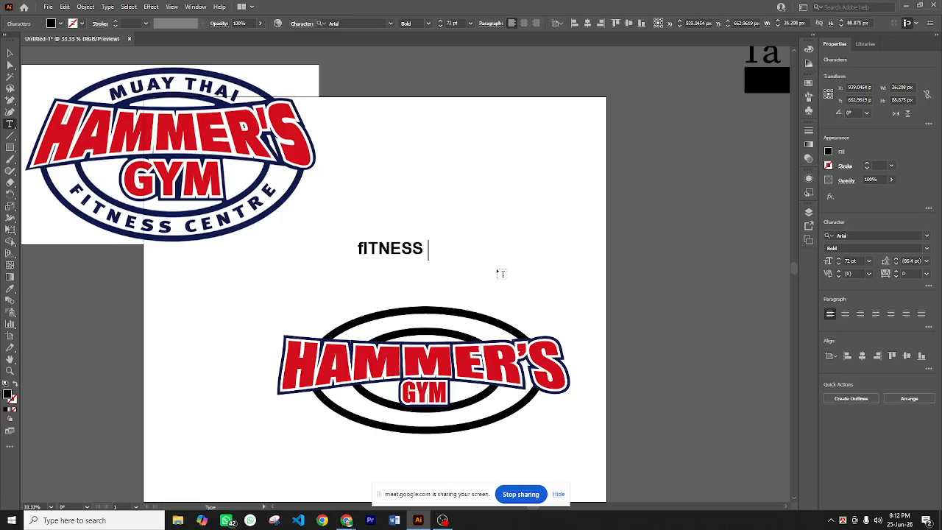
{"action": "key", "text": "Left"}
{"action": "key", "text": "Left"}
{"action": "key", "text": "Left"}
{"action": "key", "text": "Left"}
{"action": "key", "text": "Left"}
{"action": "key", "text": "Left"}
{"action": "key", "text": "BackSpace"}
{"action": "type", "text": "F"}
{"action": "key", "text": "Right"}
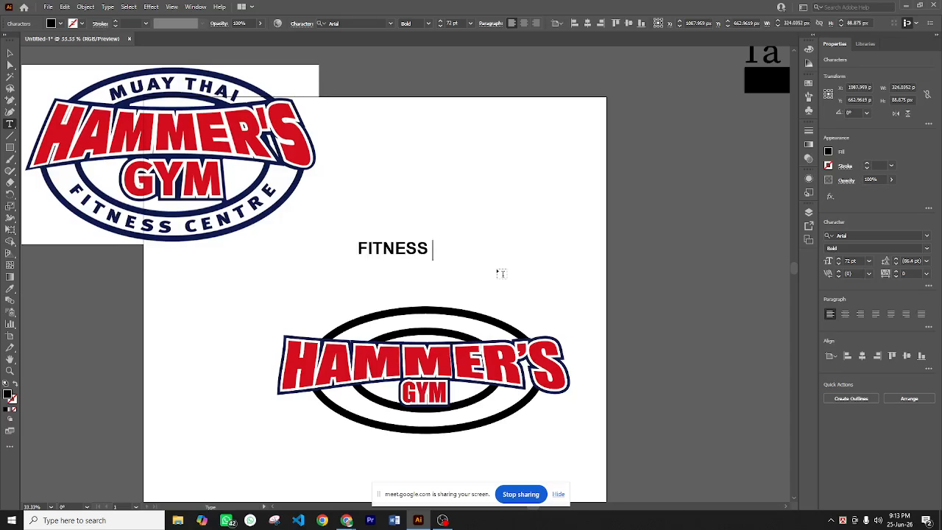
{"action": "type", "text": "CENTRE"}
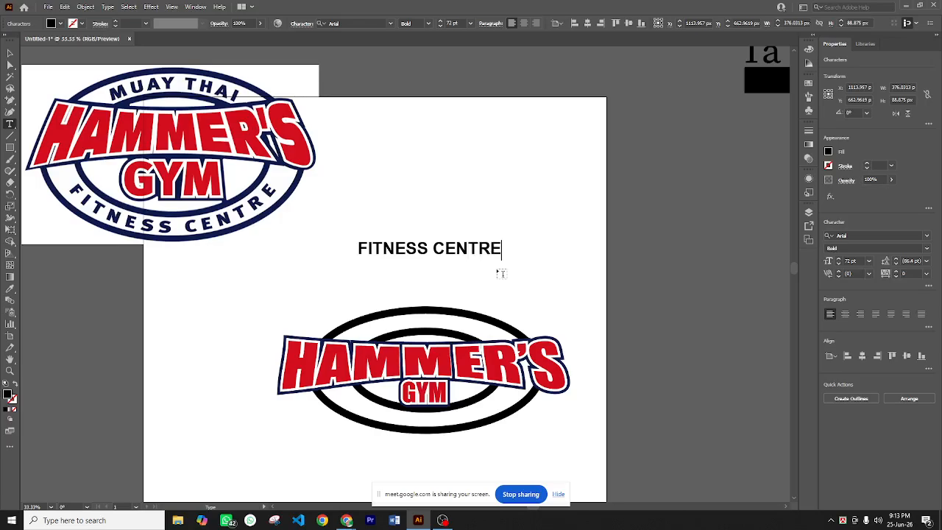
{"action": "left_click", "coordinate": [11, 53]}
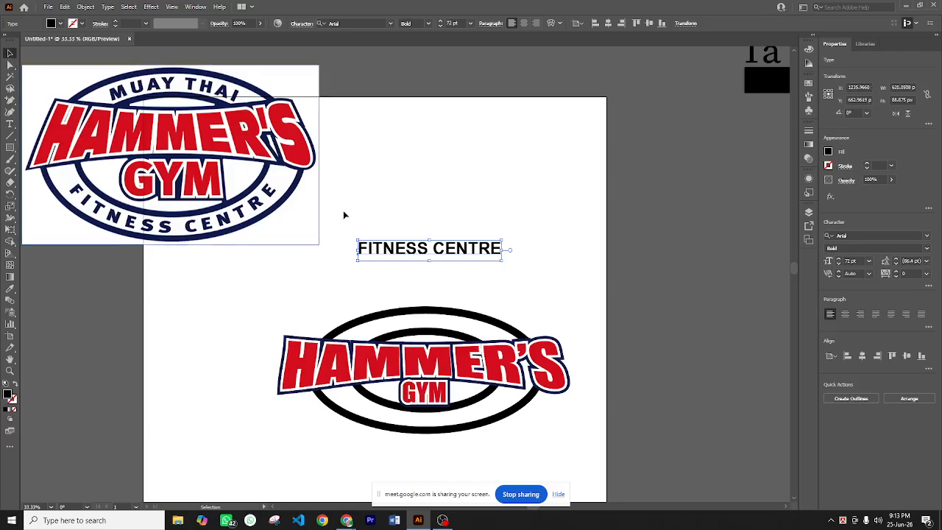
Move the new FITNESS CENTRE text over the lower band between the ovals and reduce its font size to 64 pt
{"action": "left_click_drag", "start_coordinate": [453, 251], "coordinate": [453, 420]}
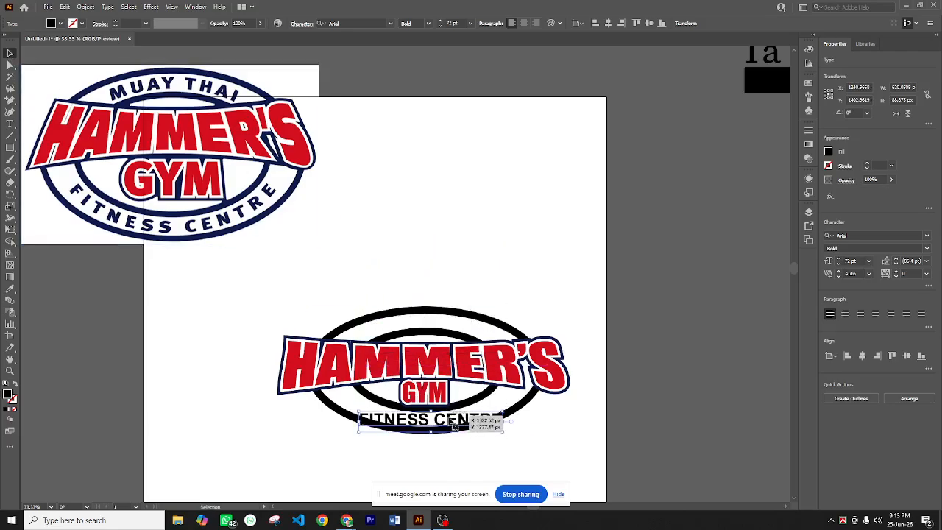
{"action": "left_click", "coordinate": [839, 264]}
{"action": "left_click", "coordinate": [839, 264]}
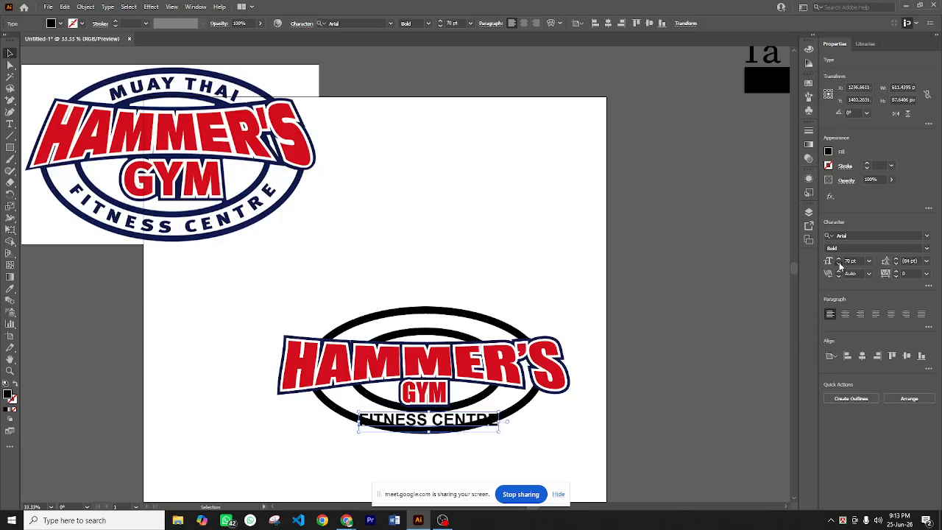
{"action": "left_click", "coordinate": [839, 264]}
{"action": "left_click", "coordinate": [839, 264]}
{"action": "left_click", "coordinate": [839, 264]}
{"action": "left_click", "coordinate": [839, 264]}
{"action": "left_click", "coordinate": [838, 264]}
{"action": "left_click", "coordinate": [839, 264]}
{"action": "left_click_drag", "start_coordinate": [437, 425], "coordinate": [445, 426]}
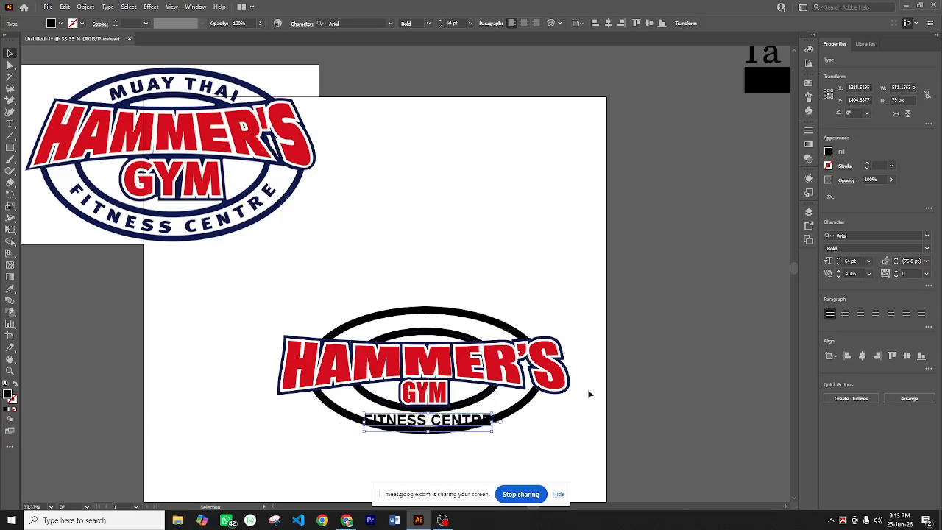
Reduce the FITNESS CENTRE text to 60 pt and position it just below GYM at about X 1219 px, Y 1367 px
{"action": "left_click", "coordinate": [839, 264]}
{"action": "left_click", "coordinate": [839, 265]}
{"action": "left_click", "coordinate": [838, 265]}
{"action": "left_click", "coordinate": [839, 264]}
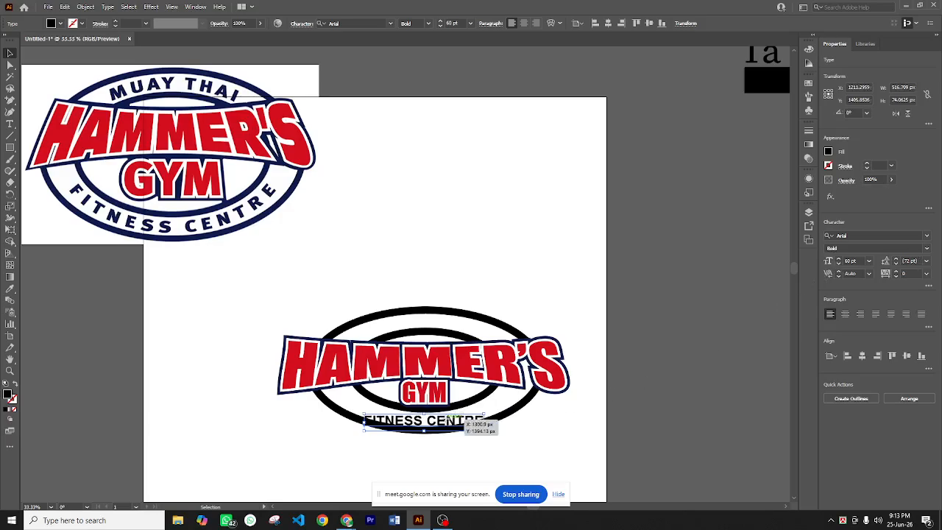
{"action": "left_click_drag", "start_coordinate": [448, 423], "coordinate": [450, 424]}
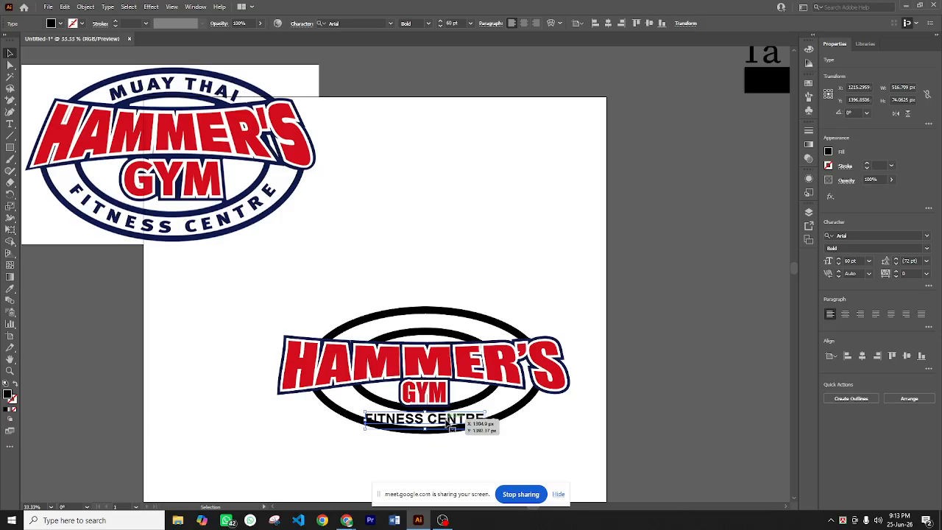
{"action": "left_click_drag", "start_coordinate": [432, 422], "coordinate": [434, 414]}
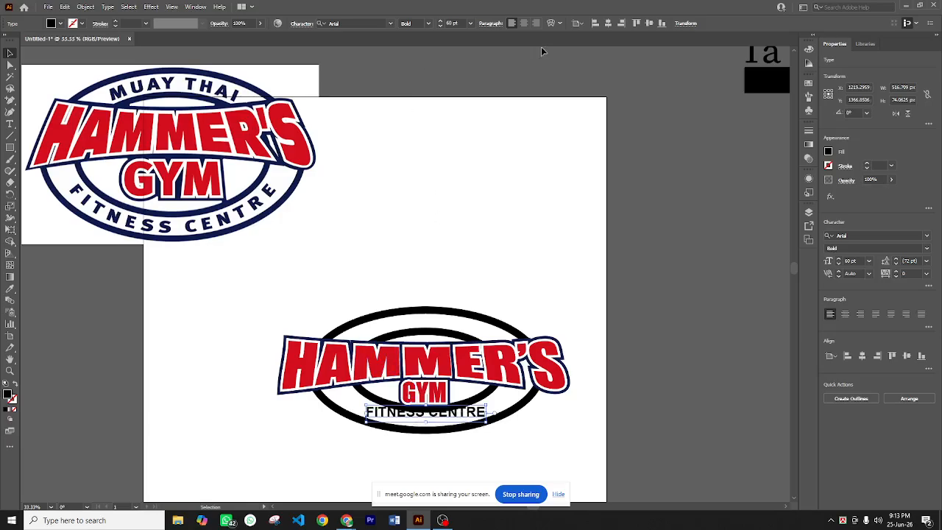
Warp the FITNESS CENTRE text with a horizontal Arc at -25% Bend and place it between the ovals at about X 1220 px, Y 1370 px
{"action": "left_click", "coordinate": [549, 24]}
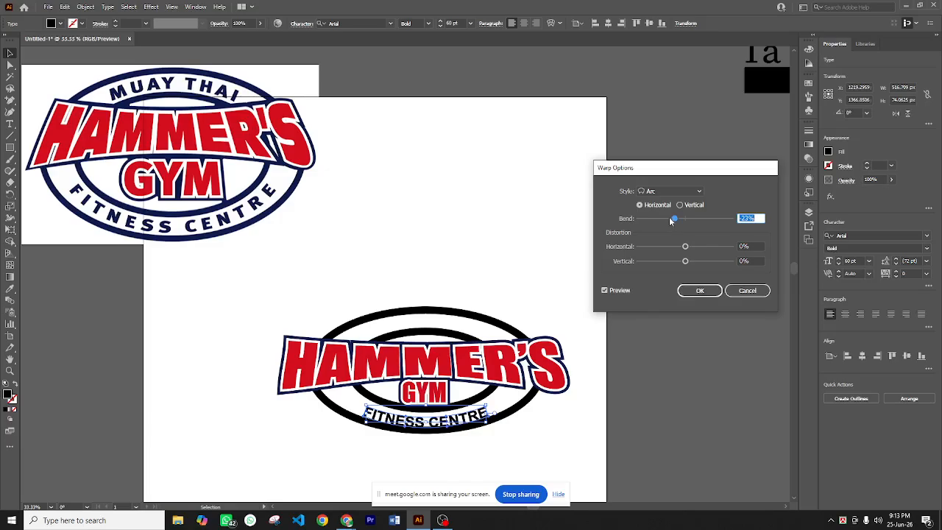
{"action": "left_click_drag", "start_coordinate": [671, 221], "coordinate": [675, 221]}
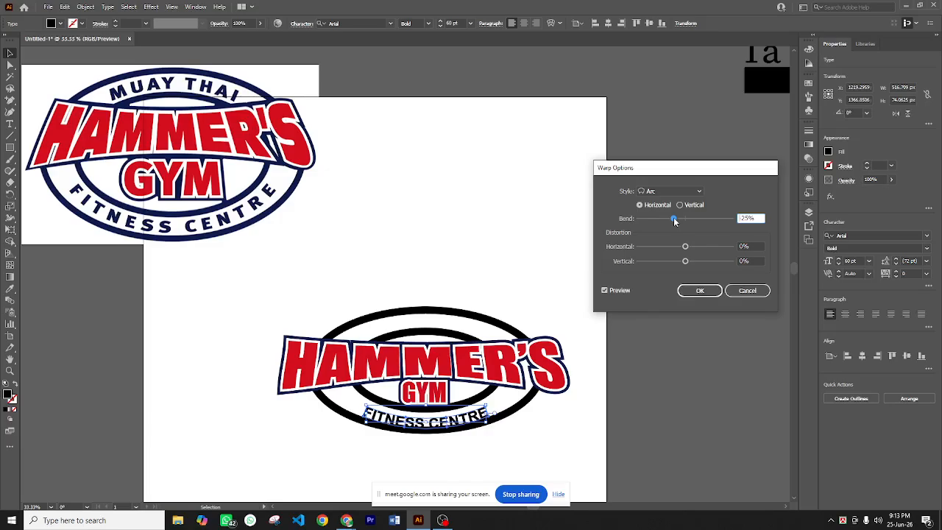
{"action": "left_click", "coordinate": [700, 290]}
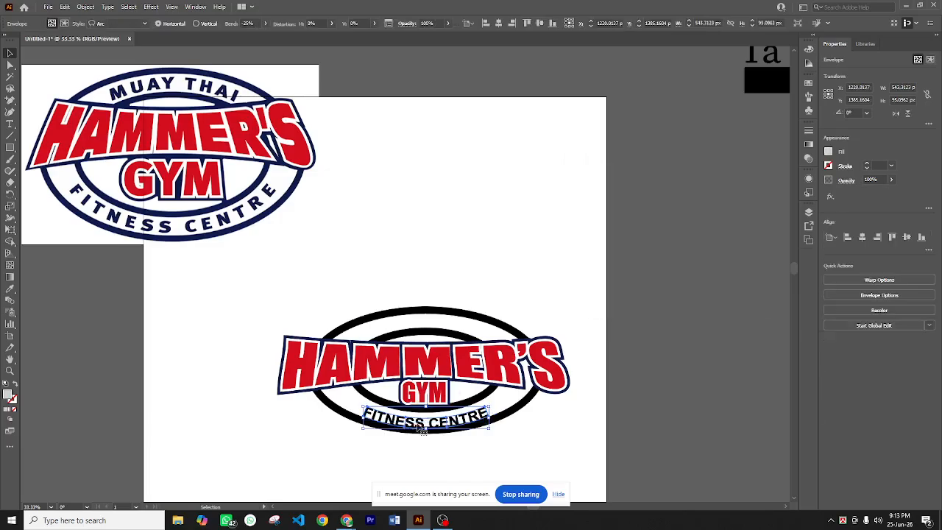
{"action": "left_click_drag", "start_coordinate": [437, 422], "coordinate": [434, 418]}
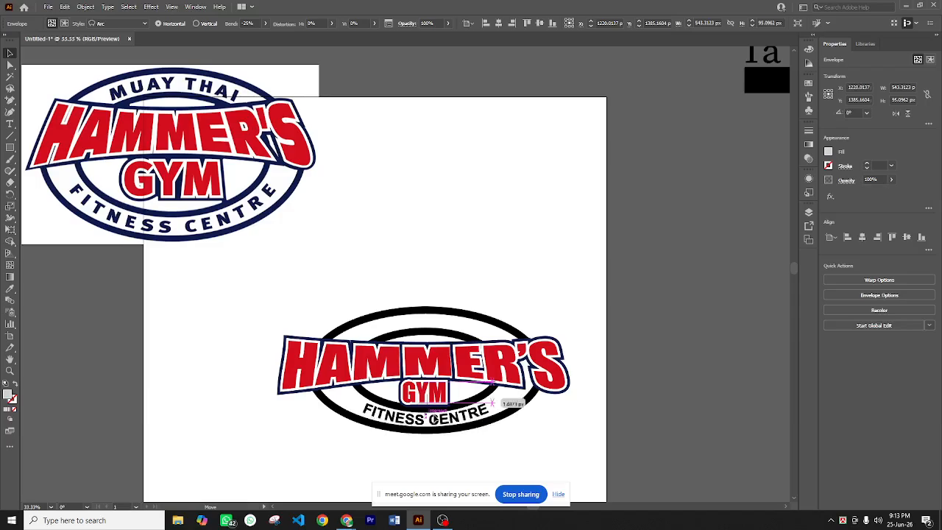
{"action": "left_click", "coordinate": [437, 457]}
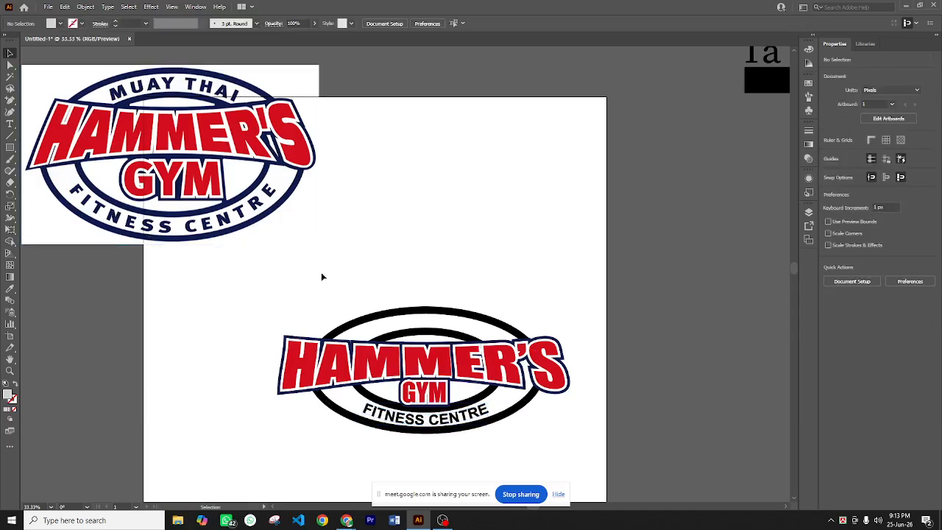
{"action": "left_click", "coordinate": [456, 421]}
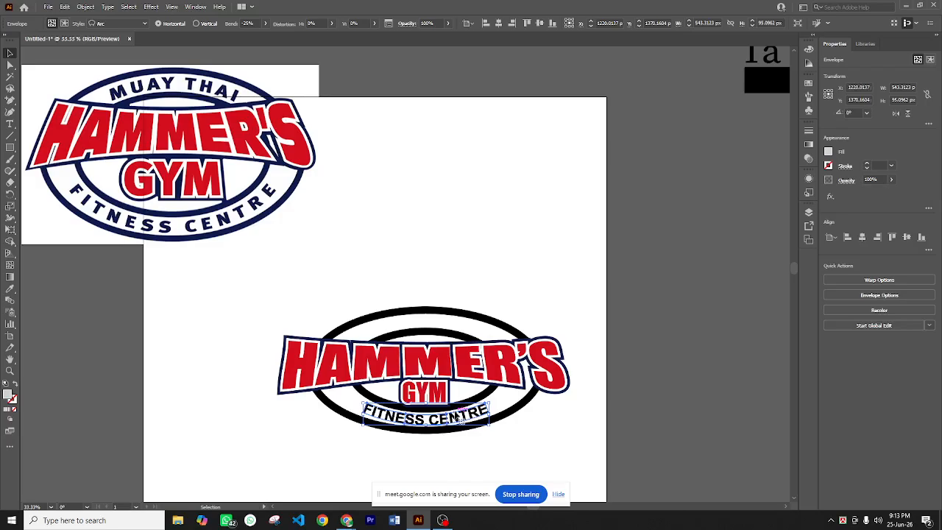
{"action": "left_click_drag", "start_coordinate": [455, 415], "coordinate": [426, 294]}
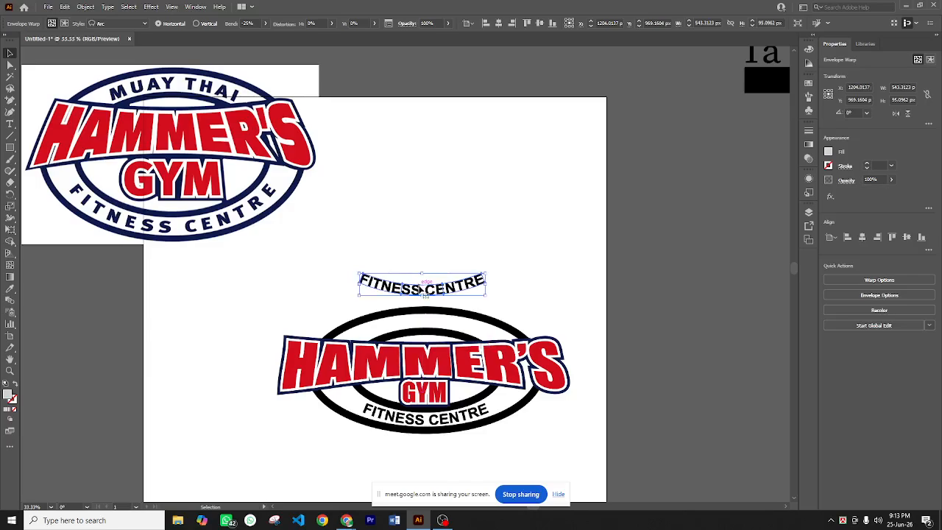
{"action": "key", "text": "Delete"}
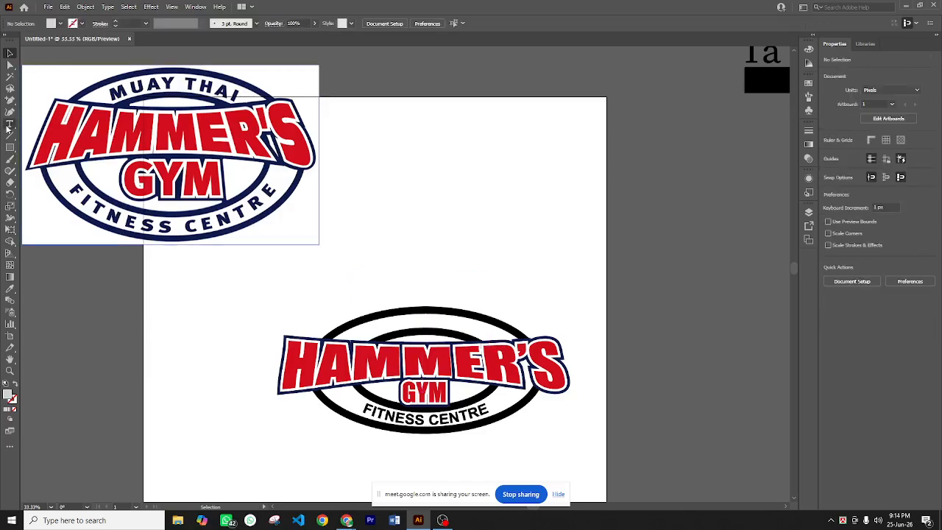
Add bold Arial text at 60 pt reading MUAY THAI and place it in the upper band between the ovals above HAMMER'S
{"action": "key", "text": "t"}
{"action": "left_click", "coordinate": [433, 201]}
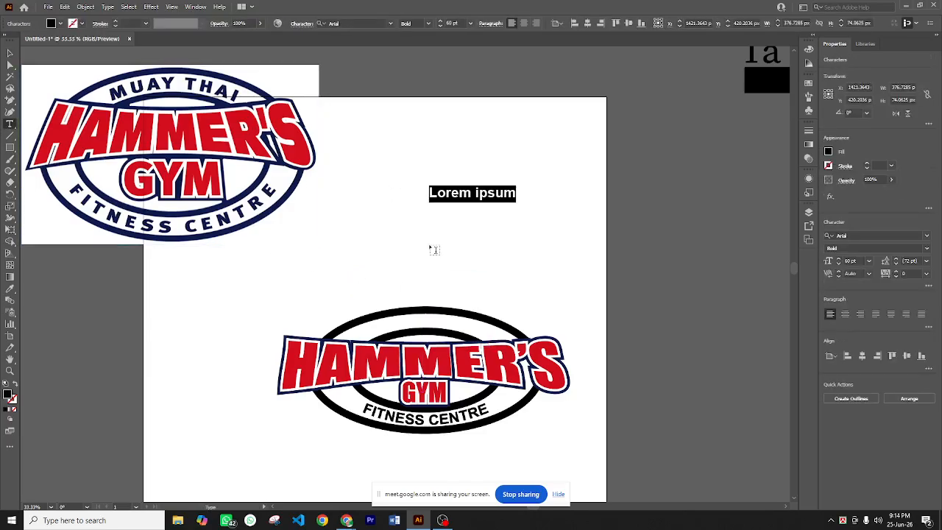
{"action": "type", "text": "MUA"}
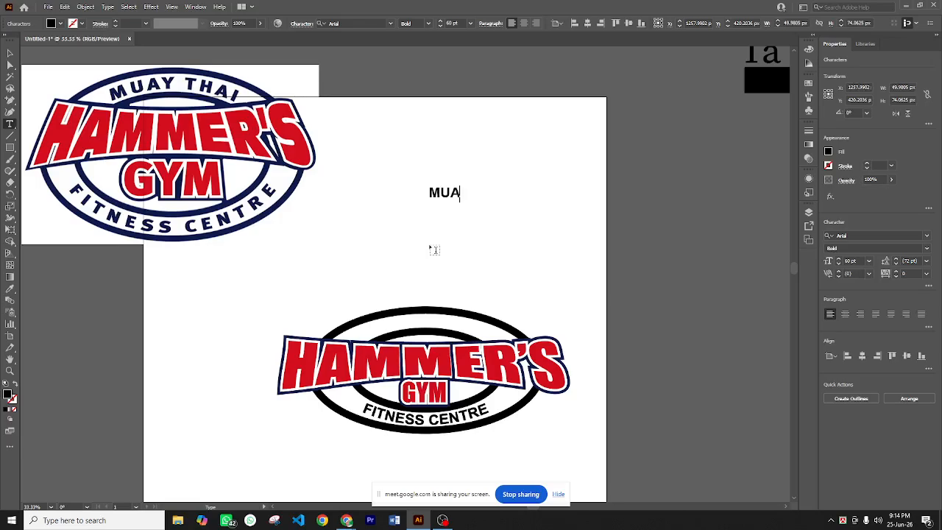
{"action": "type", "text": "Y THAI"}
{"action": "left_click", "coordinate": [10, 53]}
{"action": "left_click", "coordinate": [474, 193]}
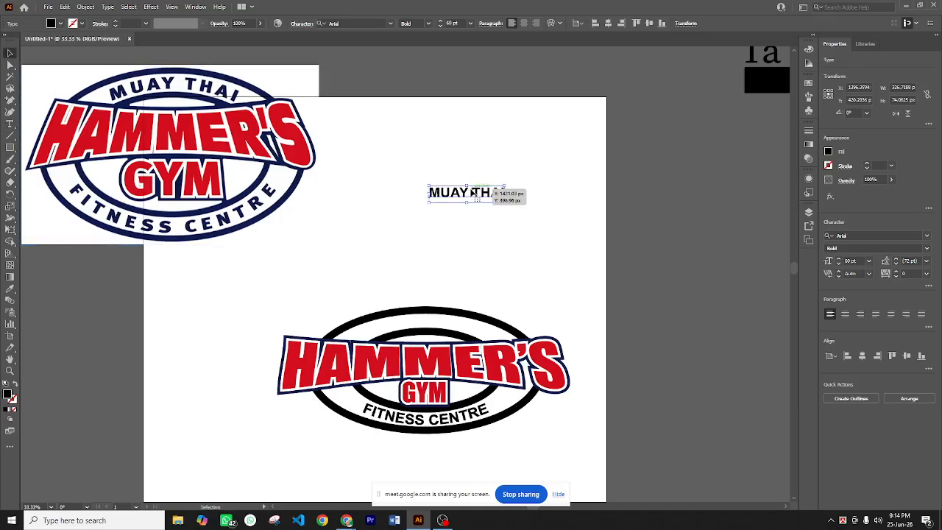
{"action": "left_click_drag", "start_coordinate": [474, 193], "coordinate": [432, 326]}
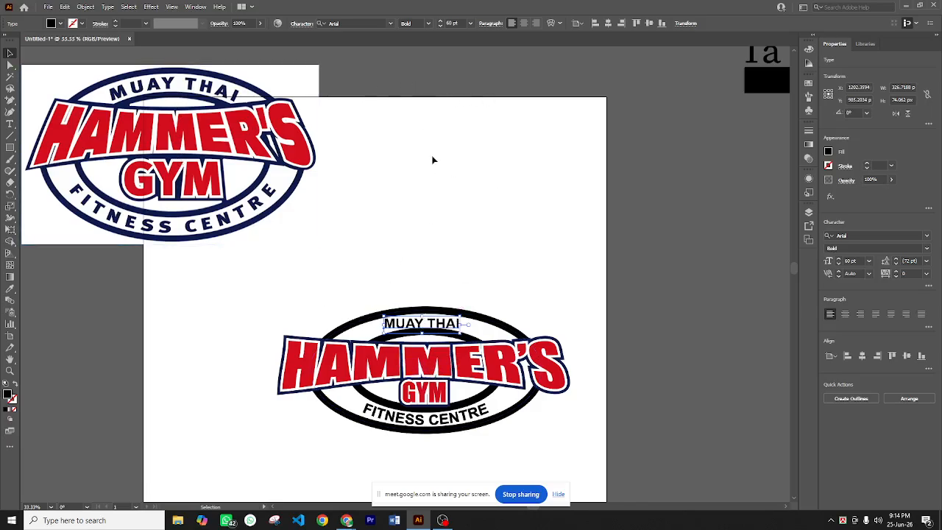
Set the MUAY THAI text's tracking to 141 and recentre it in the upper band at about X 1209 px, Y 987 px
{"action": "left_click", "coordinate": [302, 23]}
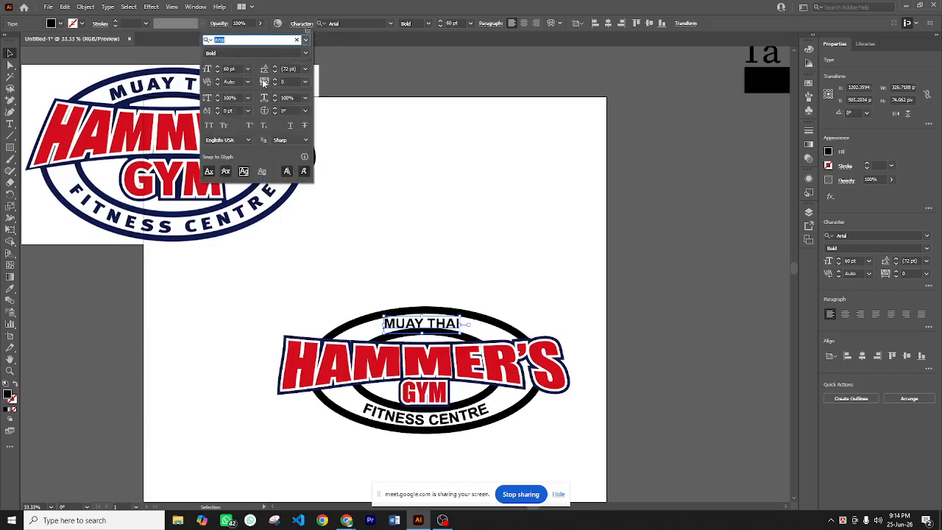
{"action": "left_click", "coordinate": [283, 83]}
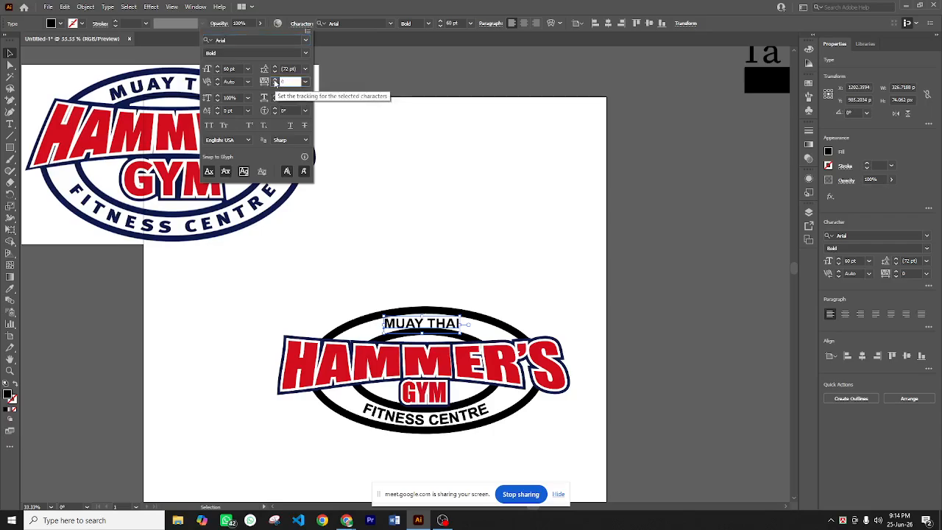
{"action": "left_click", "coordinate": [275, 80]}
{"action": "left_click", "coordinate": [276, 80]}
{"action": "left_click", "coordinate": [275, 80]}
{"action": "left_click", "coordinate": [275, 80]}
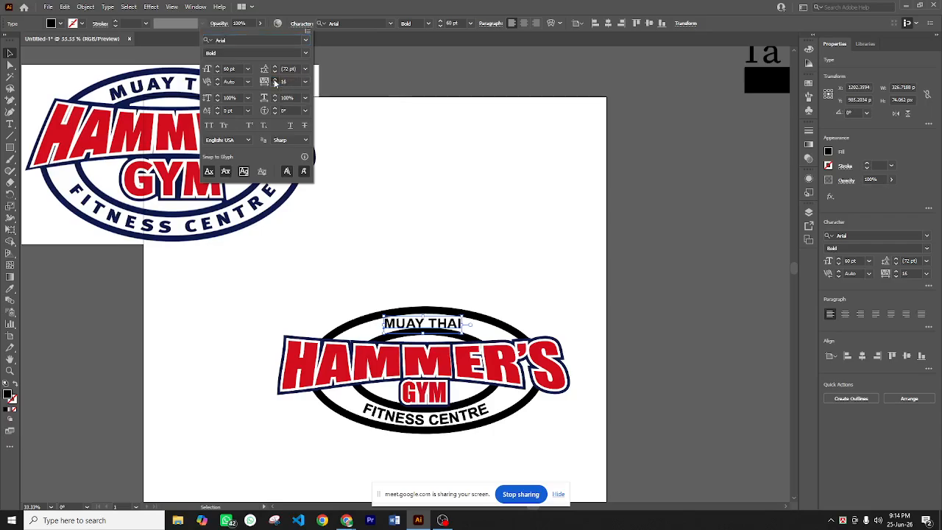
{"action": "left_click", "coordinate": [276, 80]}
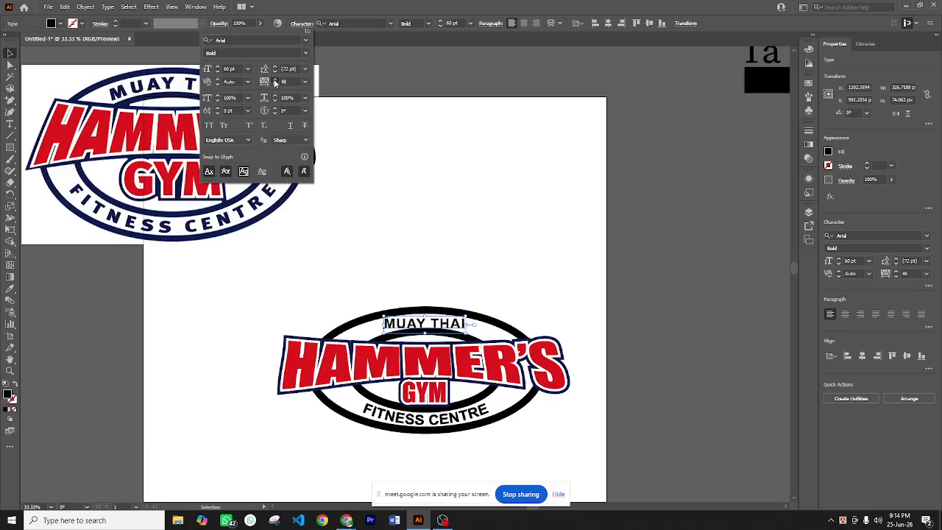
{"action": "left_click", "coordinate": [276, 81]}
{"action": "left_click", "coordinate": [275, 81]}
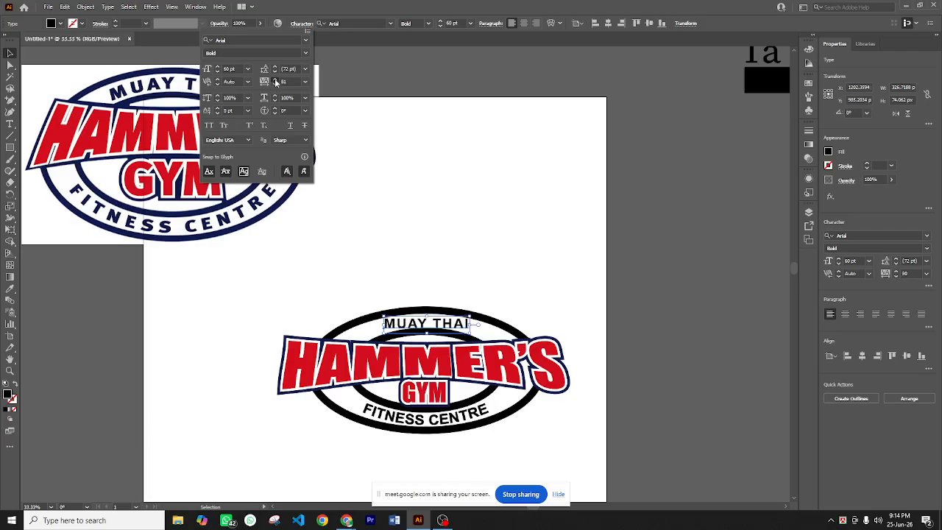
{"action": "left_click", "coordinate": [275, 81]}
{"action": "left_click", "coordinate": [275, 81]}
{"action": "left_click", "coordinate": [275, 81]}
{"action": "left_click", "coordinate": [275, 81]}
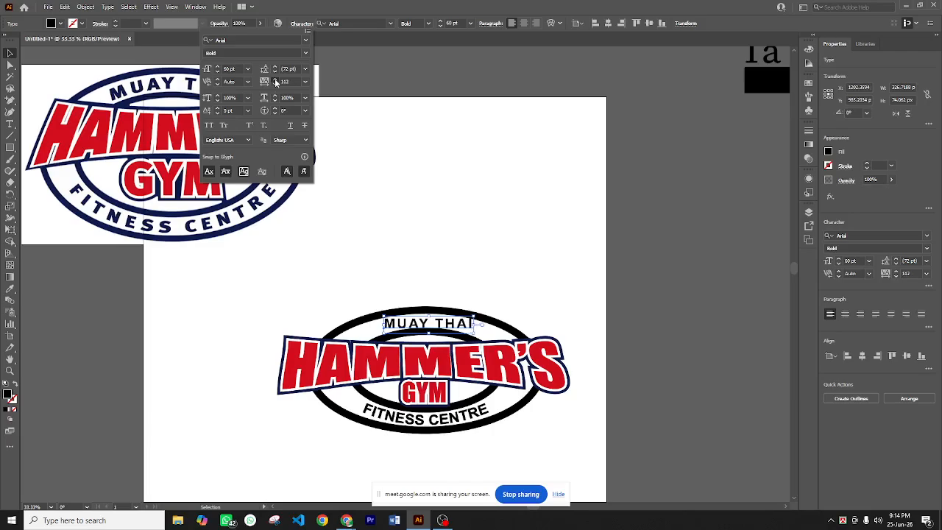
{"action": "left_click", "coordinate": [275, 81]}
{"action": "left_click", "coordinate": [275, 80]}
{"action": "left_click", "coordinate": [275, 81]}
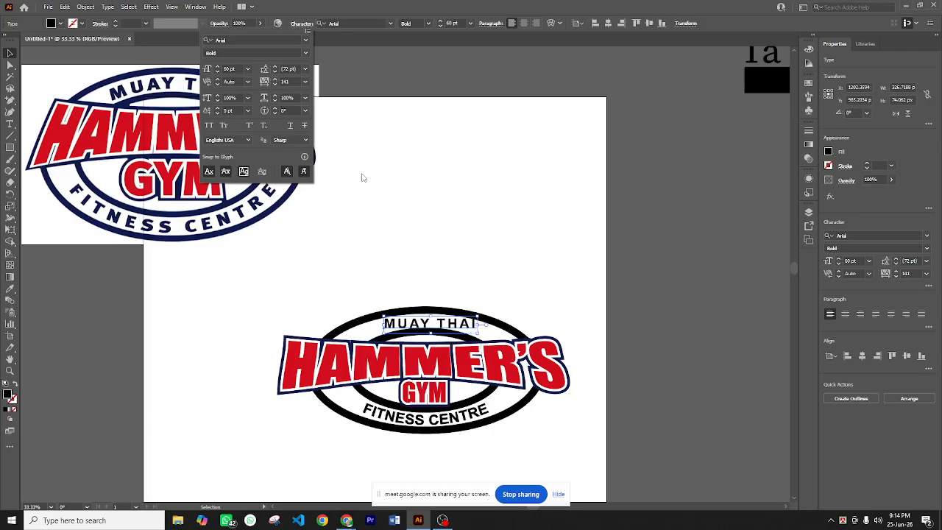
{"action": "left_click", "coordinate": [432, 329]}
{"action": "mouse_move", "coordinate": [430, 328]}
{"action": "left_mouse_down"}
{"action": "mouse_move", "coordinate": [465, 326]}
{"action": "mouse_move", "coordinate": [445, 328]}
{"action": "left_mouse_up"}
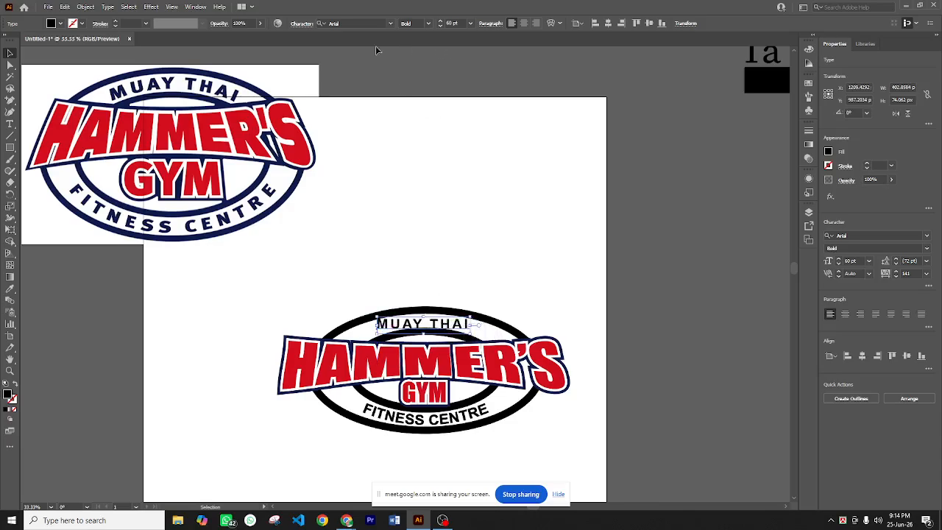
Warp the MUAY THAI text with a horizontal Arc at 29% Bend and place it between the ovals at about X 1216 px, Y 985 px
{"action": "left_click", "coordinate": [552, 24]}
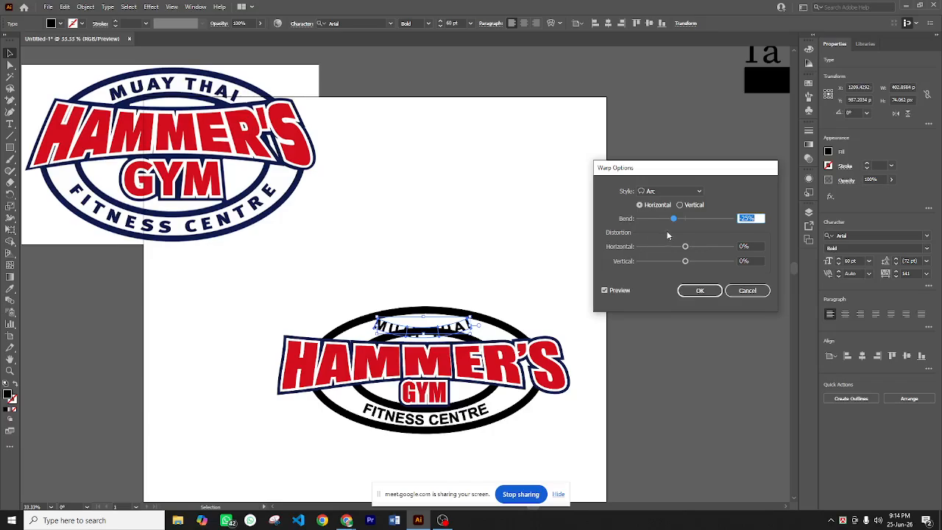
{"action": "left_click_drag", "start_coordinate": [690, 222], "coordinate": [700, 222]}
{"action": "left_click", "coordinate": [699, 290]}
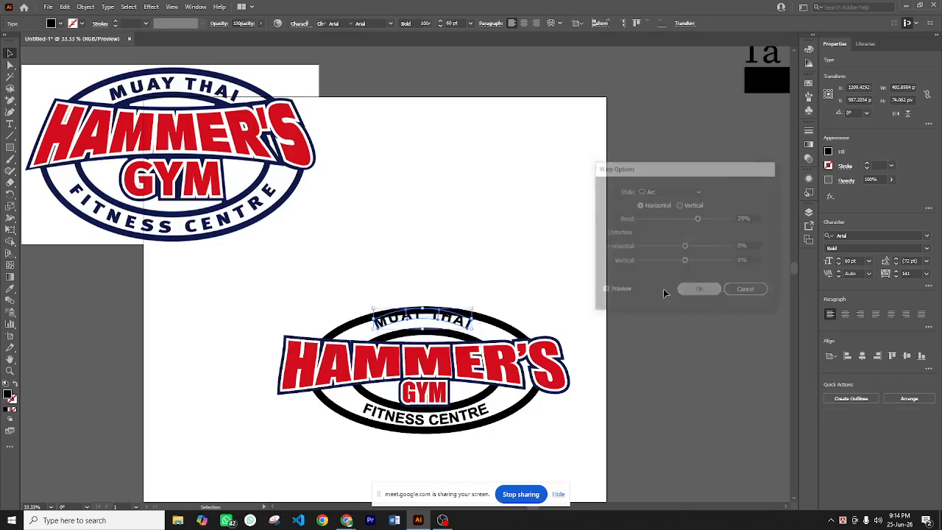
{"action": "left_click_drag", "start_coordinate": [452, 321], "coordinate": [457, 328]}
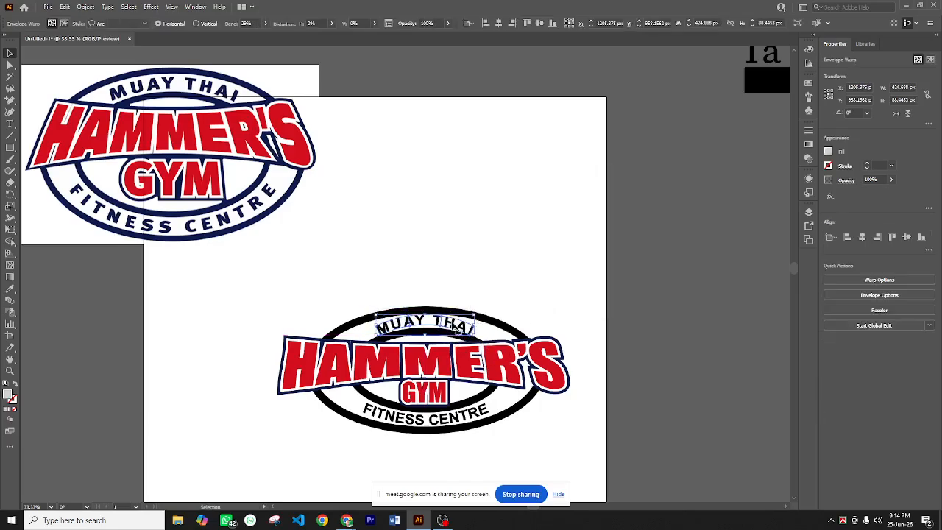
{"action": "left_click", "coordinate": [553, 224]}
Reduce the MUAY THAI warp's Bend to 25% and move the text down to about X 1216 px, Y 989 px
{"action": "left_click", "coordinate": [446, 324]}
{"action": "left_click", "coordinate": [266, 25]}
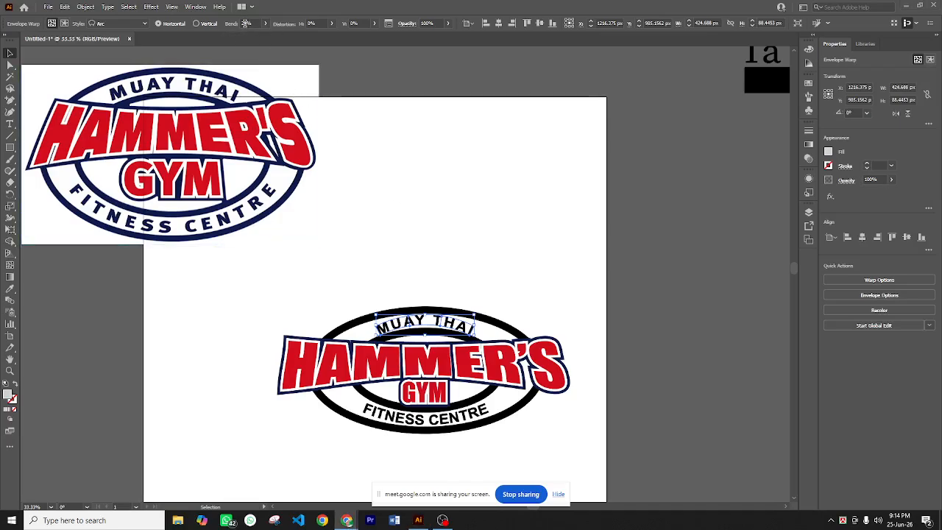
{"action": "left_click", "coordinate": [246, 23]}
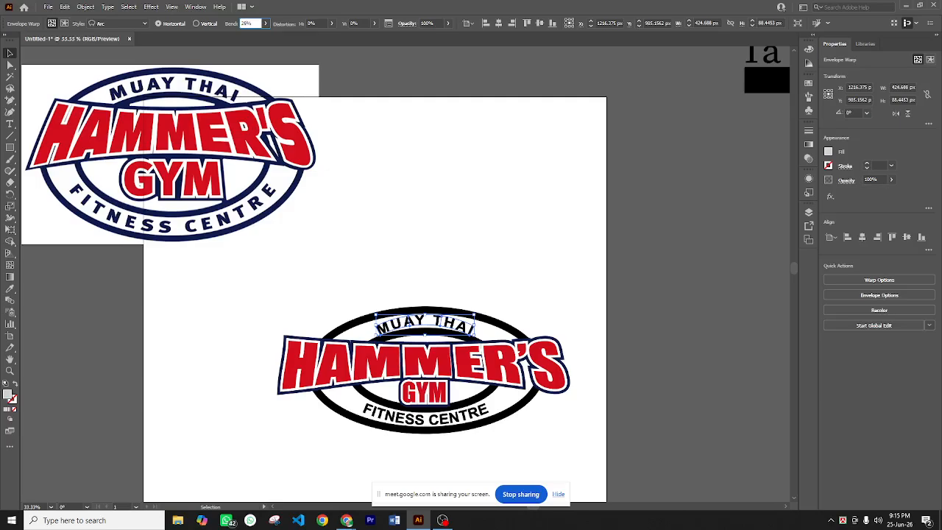
{"action": "key", "text": "Return"}
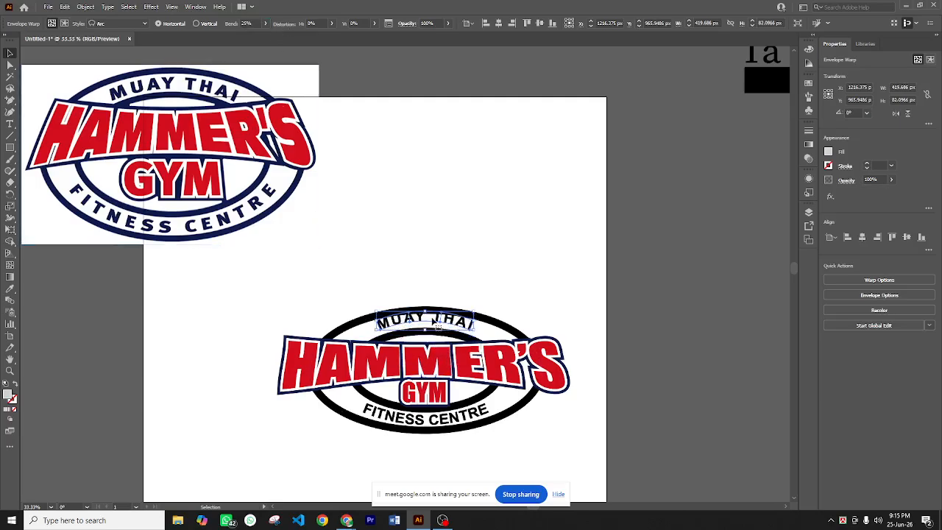
{"action": "left_click_drag", "start_coordinate": [432, 315], "coordinate": [434, 324]}
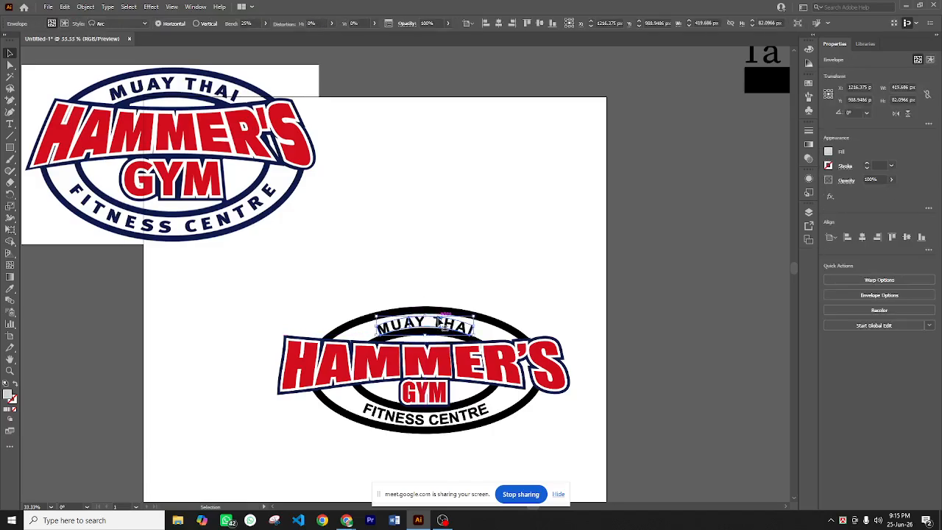
Nudge the warped MUAY THAI text up a few pixels to centre it between the two ovals
{"action": "key", "text": "Up"}
{"action": "key", "text": "Up"}
{"action": "key", "text": "Up"}
{"action": "key", "text": "Up"}
{"action": "key", "text": "Up"}
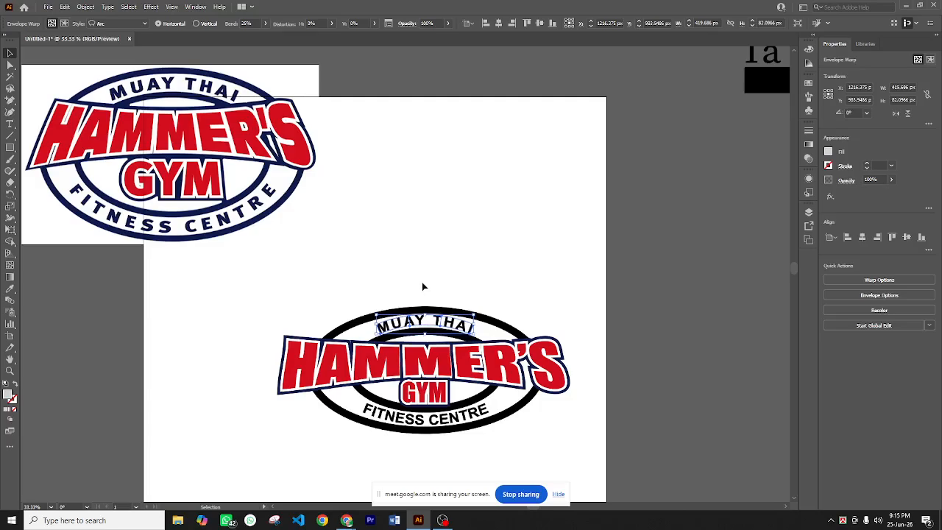
{"action": "key", "text": "Up"}
{"action": "key", "text": "Up"}
{"action": "left_click", "coordinate": [418, 286]}
{"action": "left_click", "coordinate": [436, 323]}
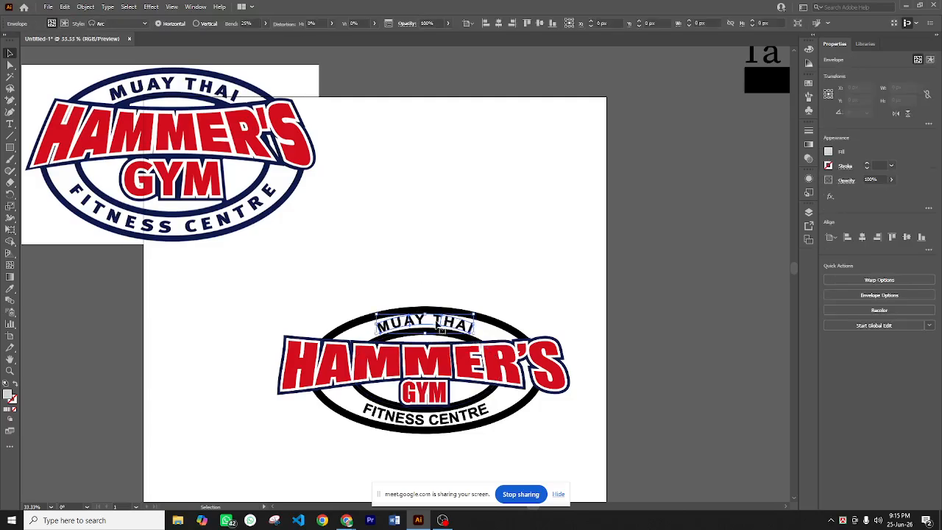
{"action": "left_click", "coordinate": [431, 270]}
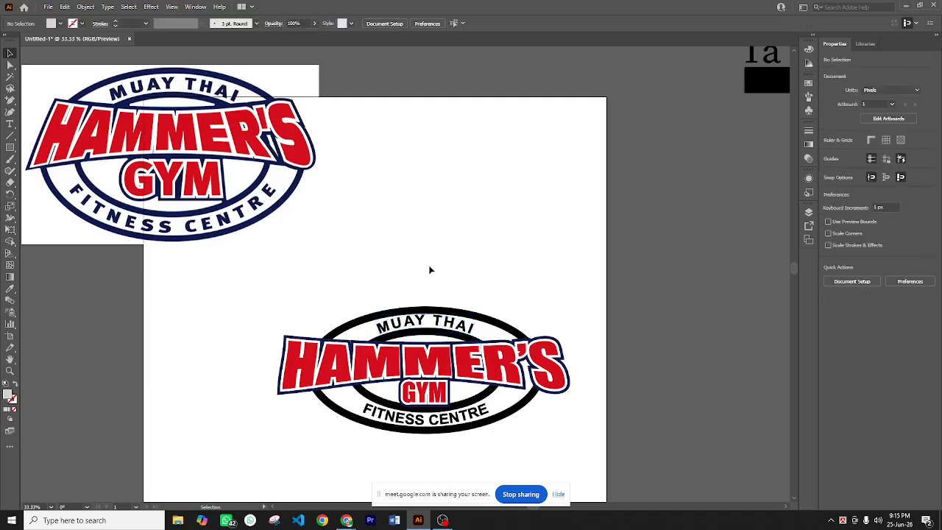
{"action": "left_click_drag", "start_coordinate": [348, 271], "coordinate": [486, 441]}
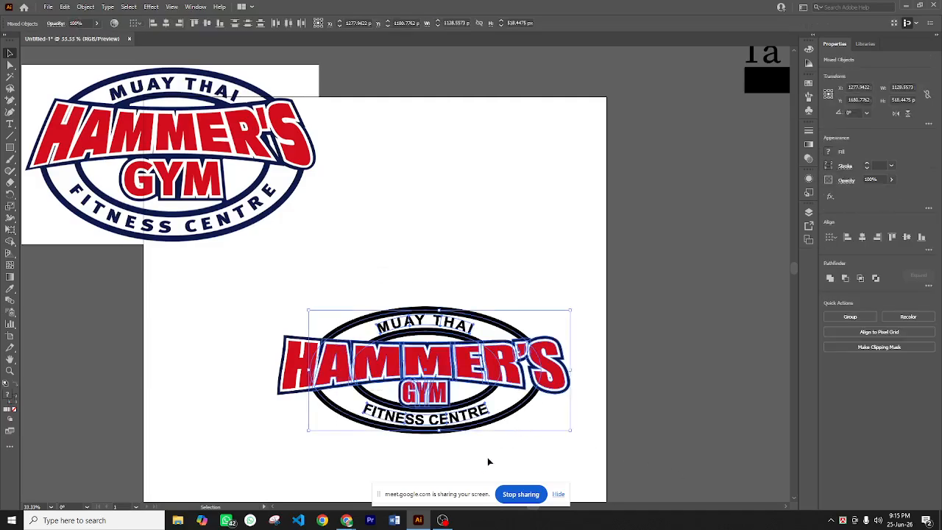
{"action": "left_click_drag", "start_coordinate": [434, 387], "coordinate": [482, 267]}
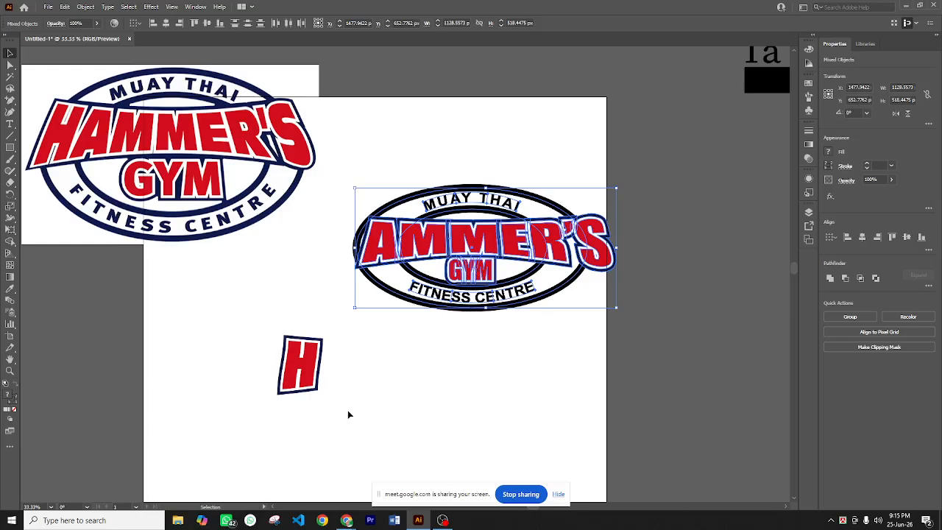
{"action": "key", "text": "a"}
{"action": "key", "text": "v"}
{"action": "key", "text": "ctrl+z"}
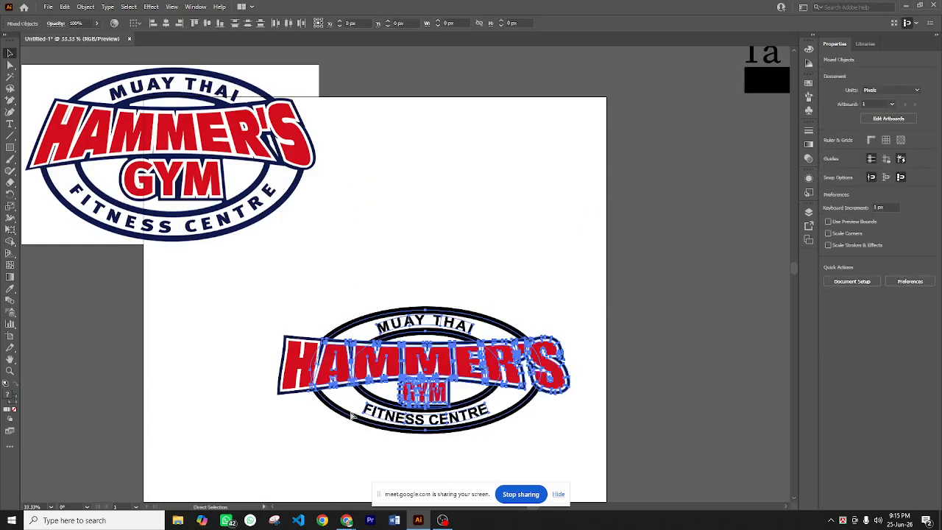
Group all parts of the recreated Hammer's Gym logo and move the group up beside the reference logo
{"action": "left_click_drag", "start_coordinate": [589, 446], "coordinate": [253, 302]}
{"action": "right_click", "coordinate": [379, 377]}
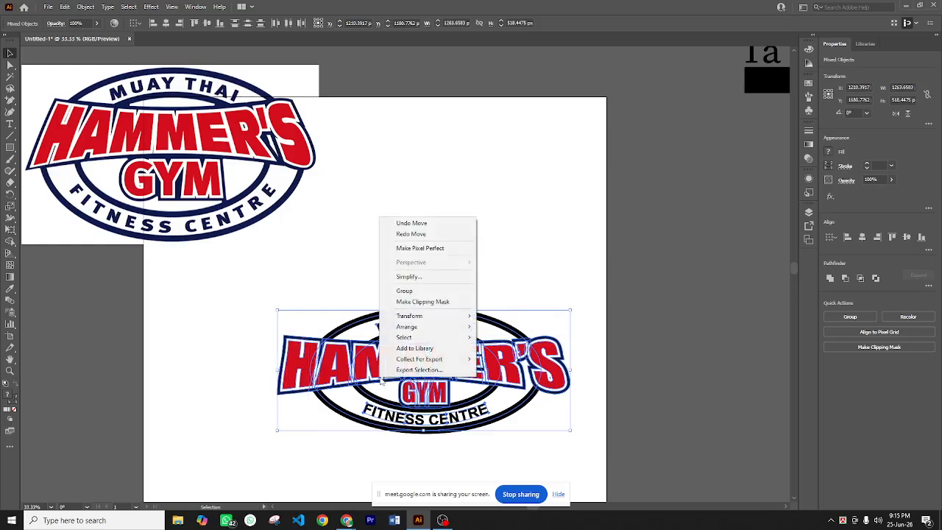
{"action": "left_click", "coordinate": [404, 291]}
{"action": "left_click_drag", "start_coordinate": [483, 361], "coordinate": [567, 228]}
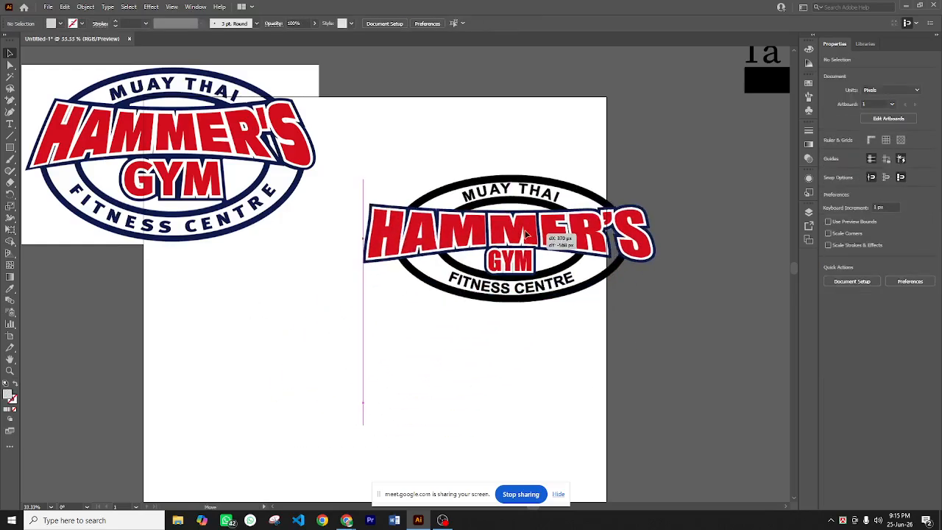
{"action": "left_click", "coordinate": [448, 391]}
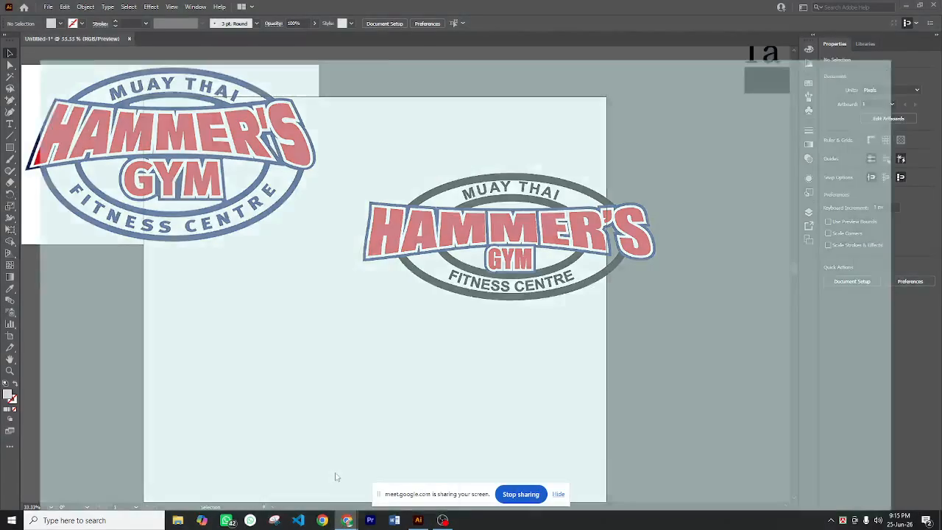
{"action": "left_click", "coordinate": [336, 471]}
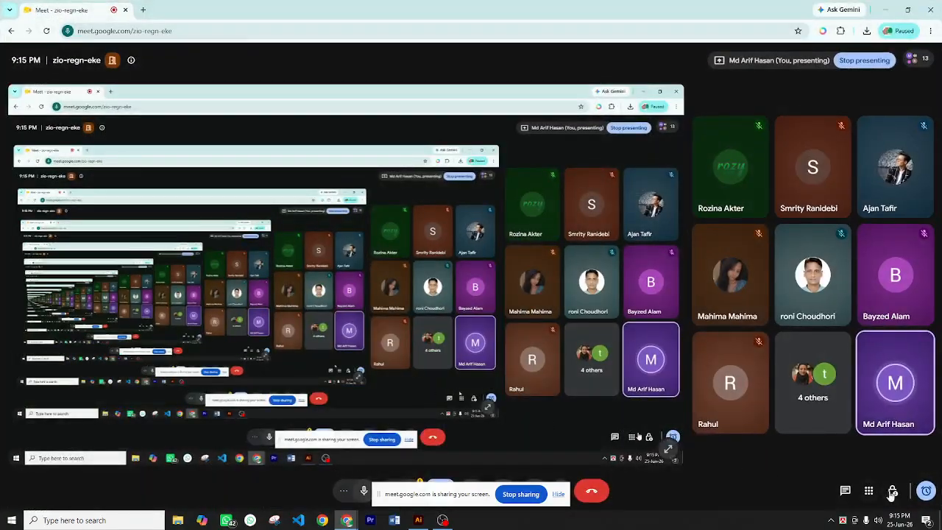
{"action": "left_click", "coordinate": [926, 493]}
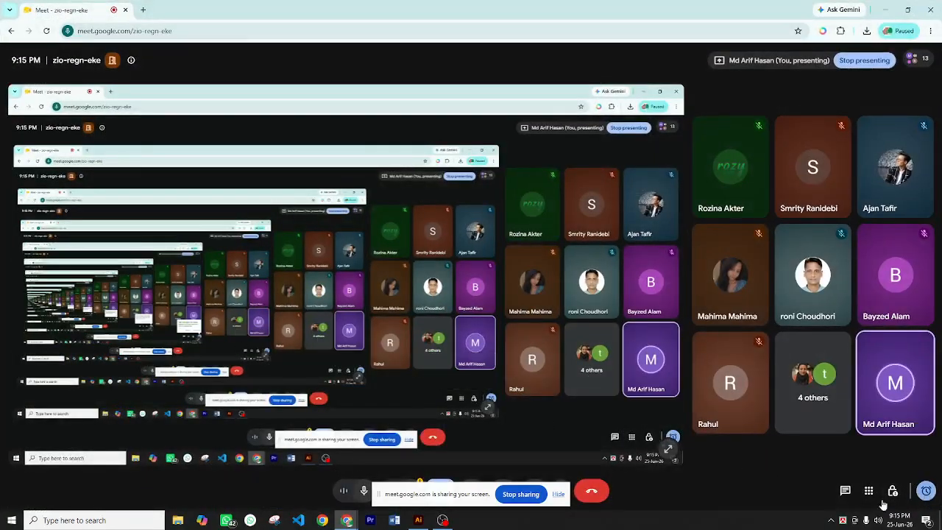
{"action": "left_click", "coordinate": [926, 493]}
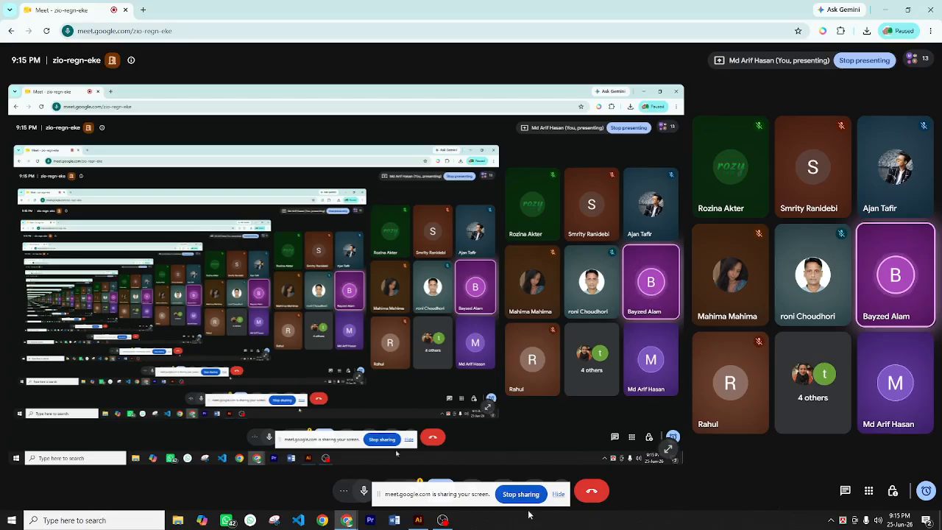
{"action": "left_click", "coordinate": [443, 520]}
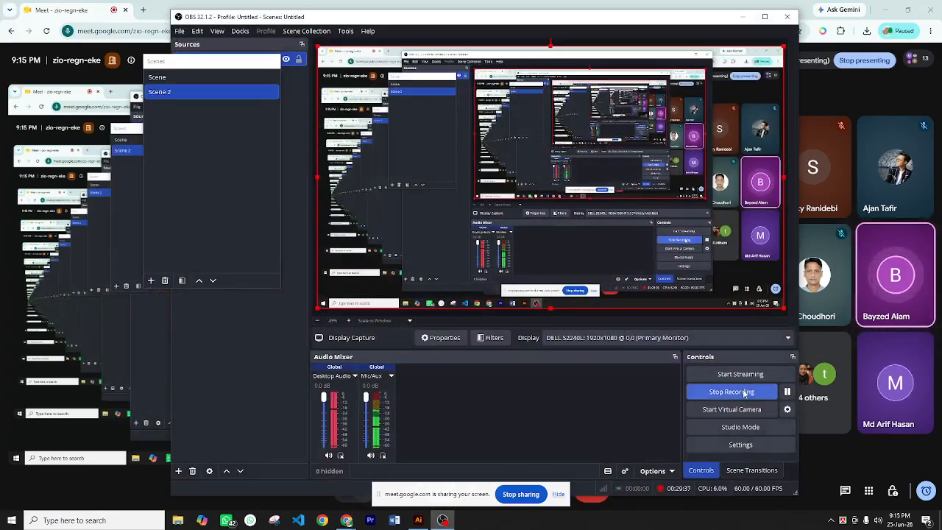